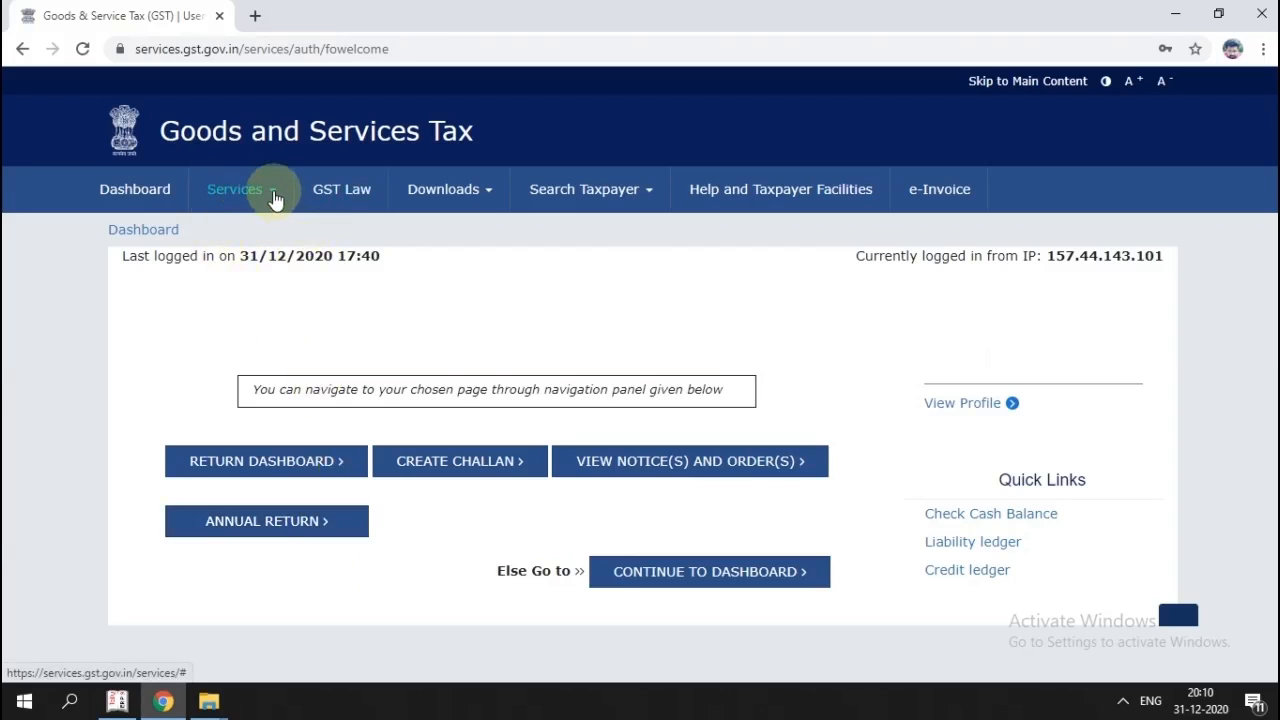
Open the Annual Return filing page from the Returns services.
left_click(273, 195)
mouse_move(298, 243)
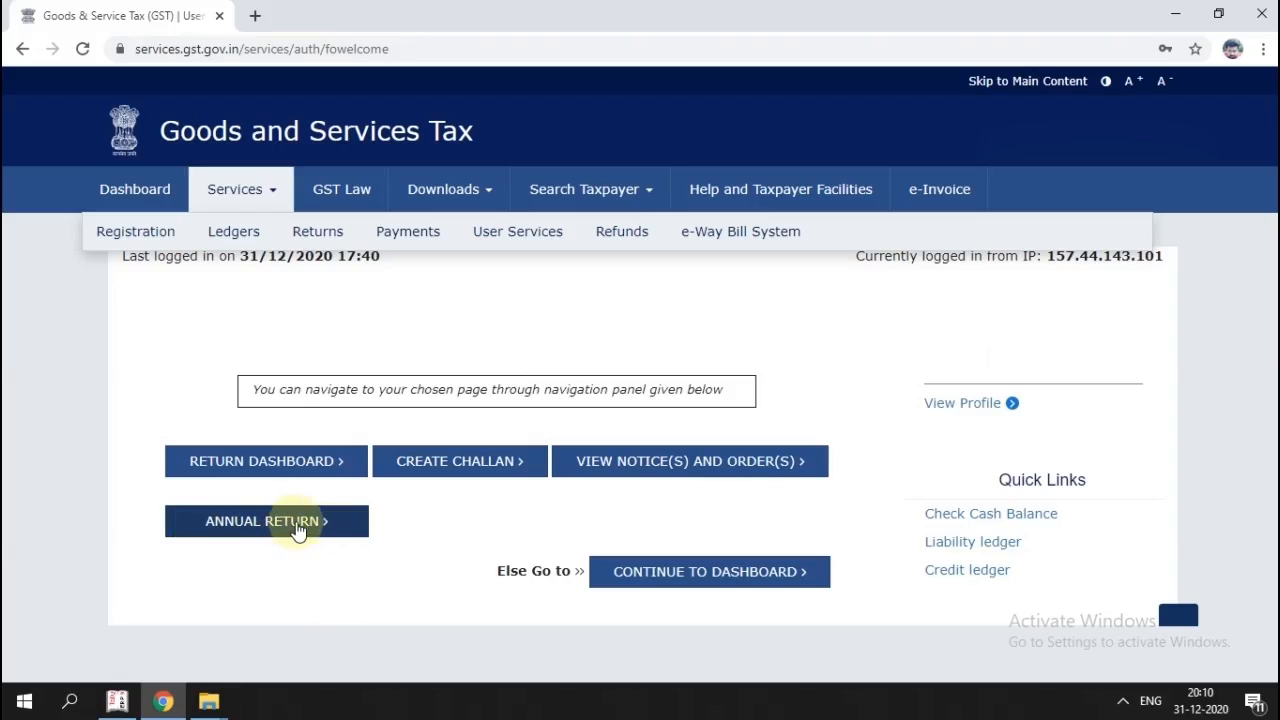
mouse_move(135, 231)
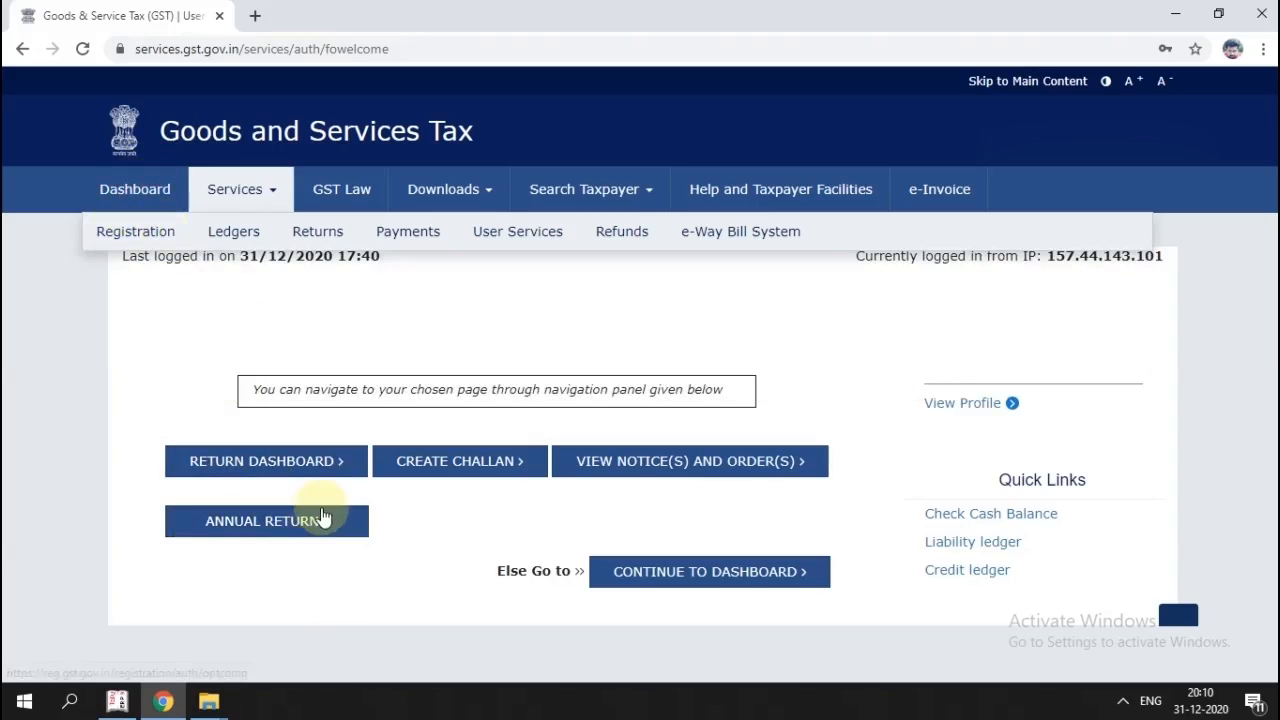
left_click(265, 192)
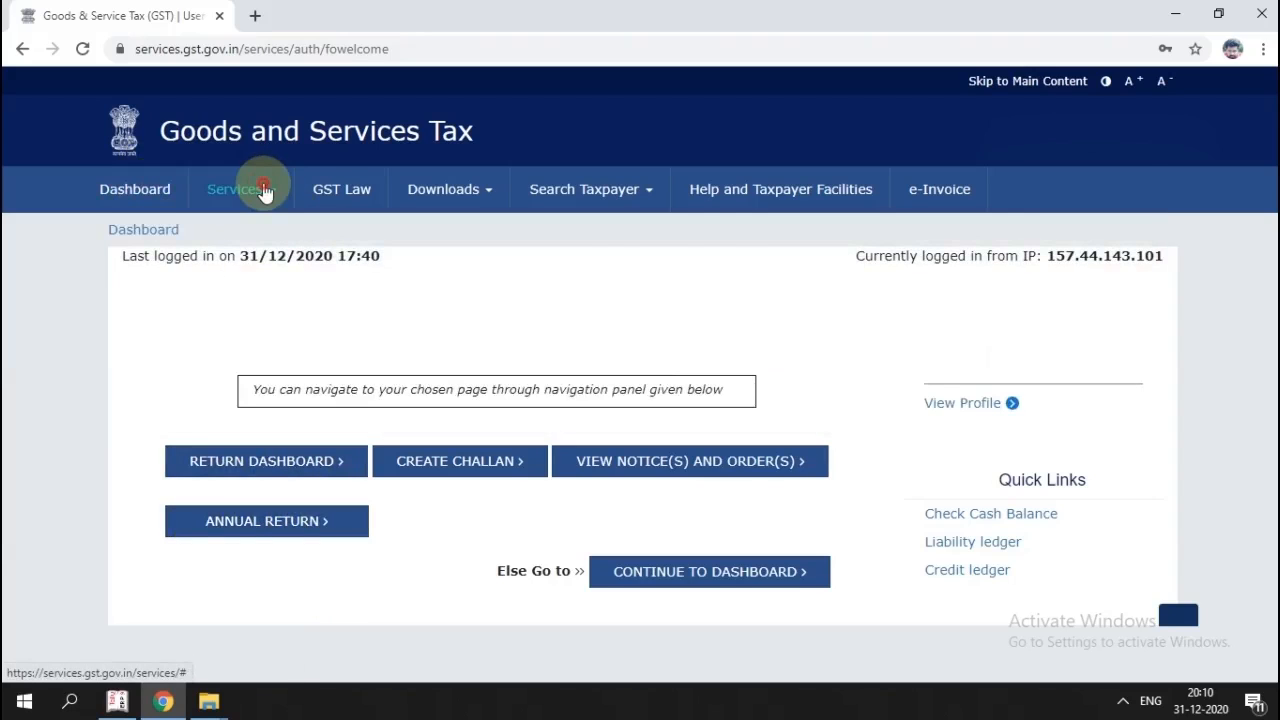
mouse_move(350, 247)
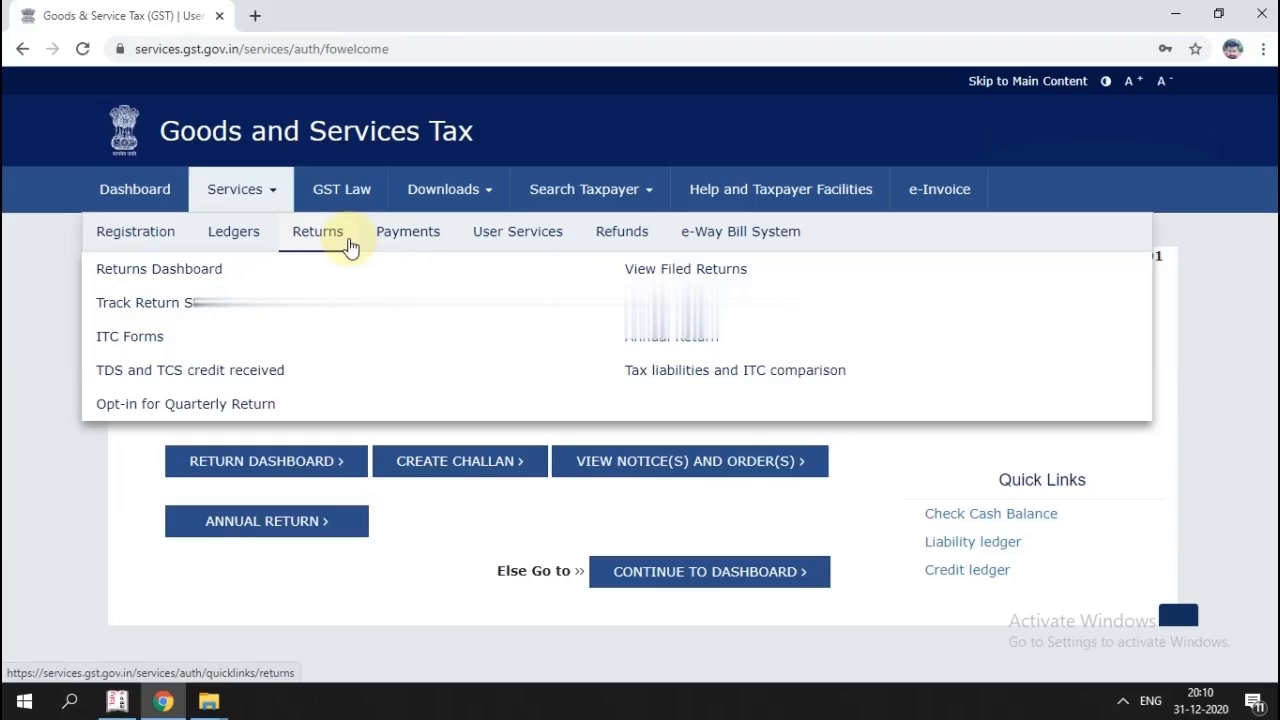
left_click(667, 345)
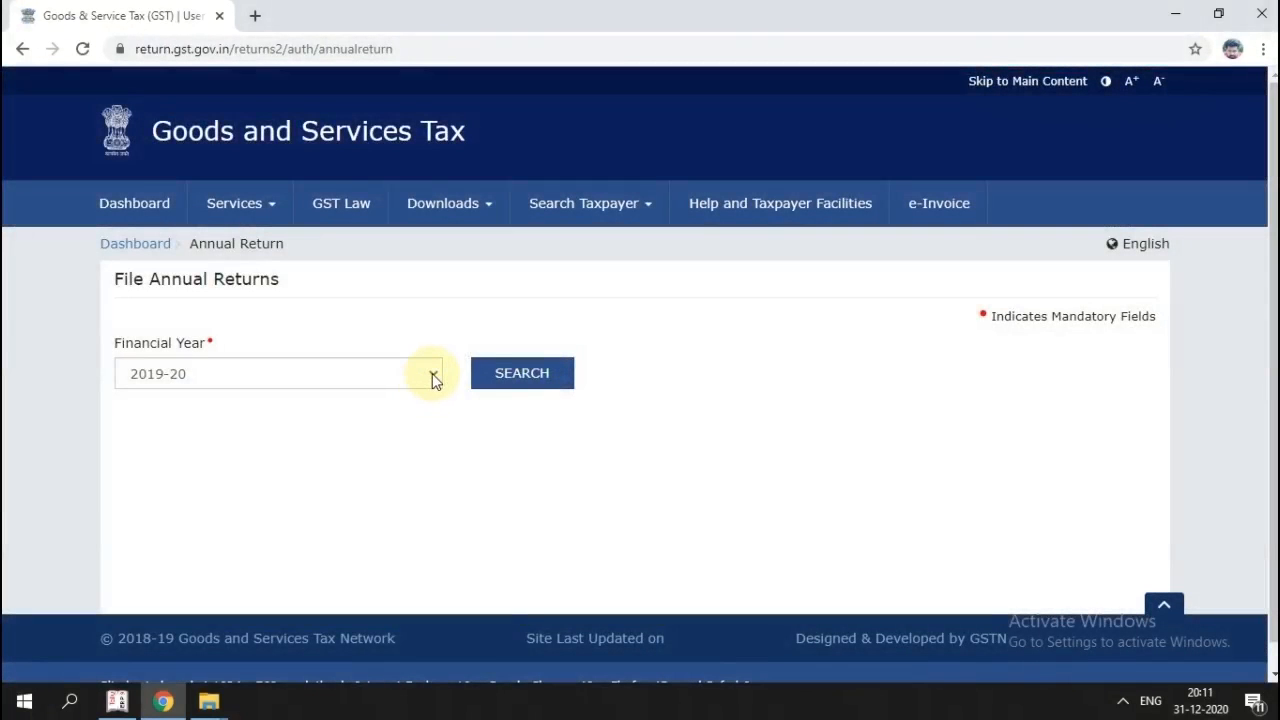
Search for the annual returns of financial year 2018-19.
left_click(432, 373)
left_click(397, 414)
left_click(531, 388)
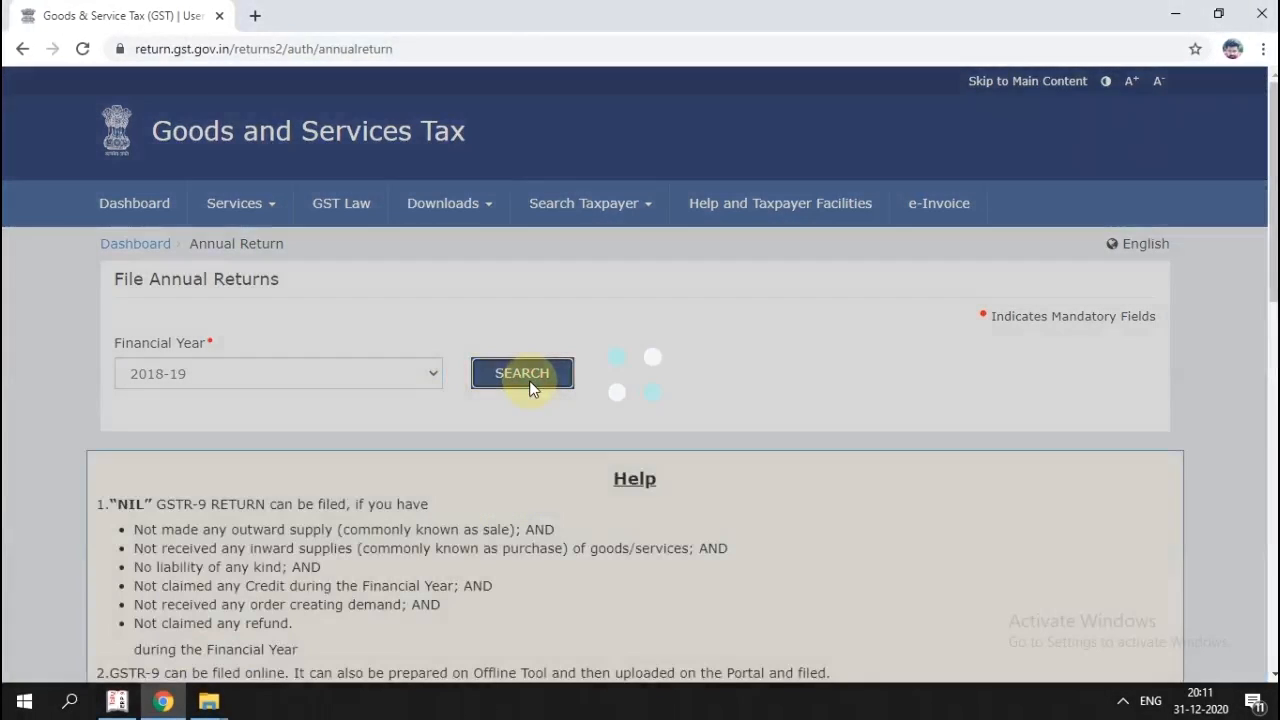
Start preparing the GSTR-9 annual return online and proceed through the questionnaire with No for filing a Nil return.
scroll(530, 380, "down", 7)
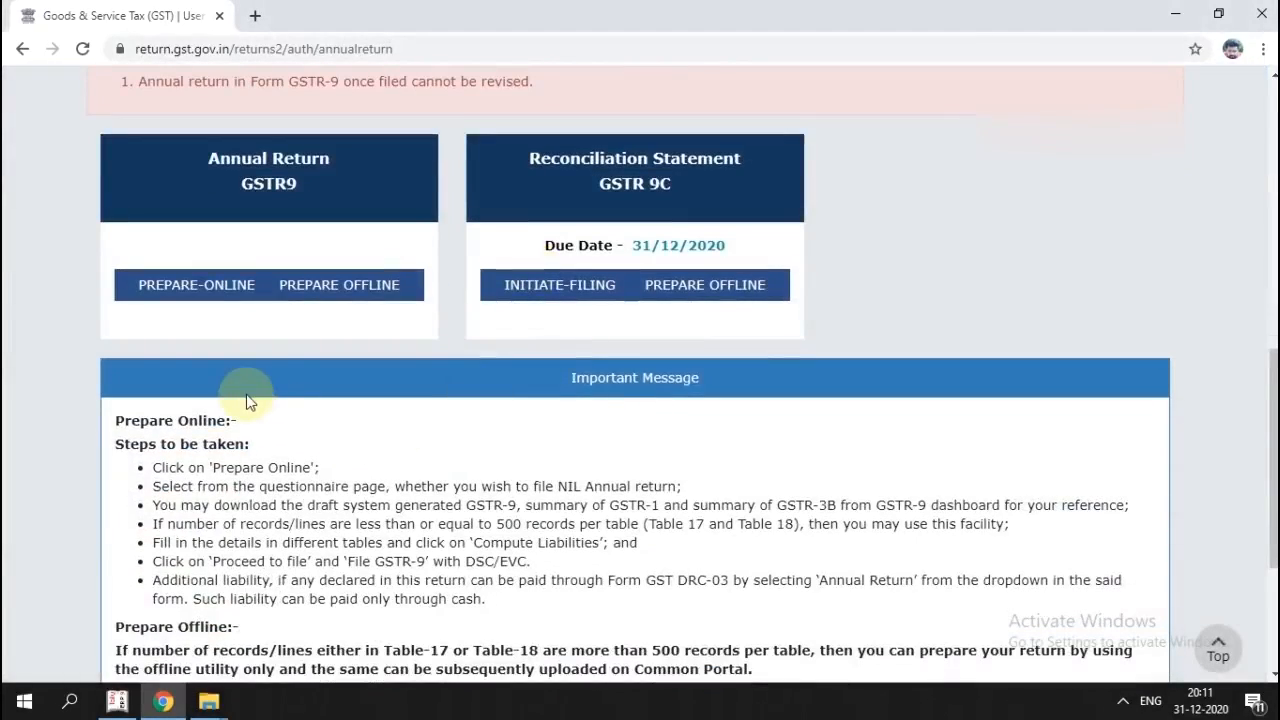
scroll(220, 288, "up", 1)
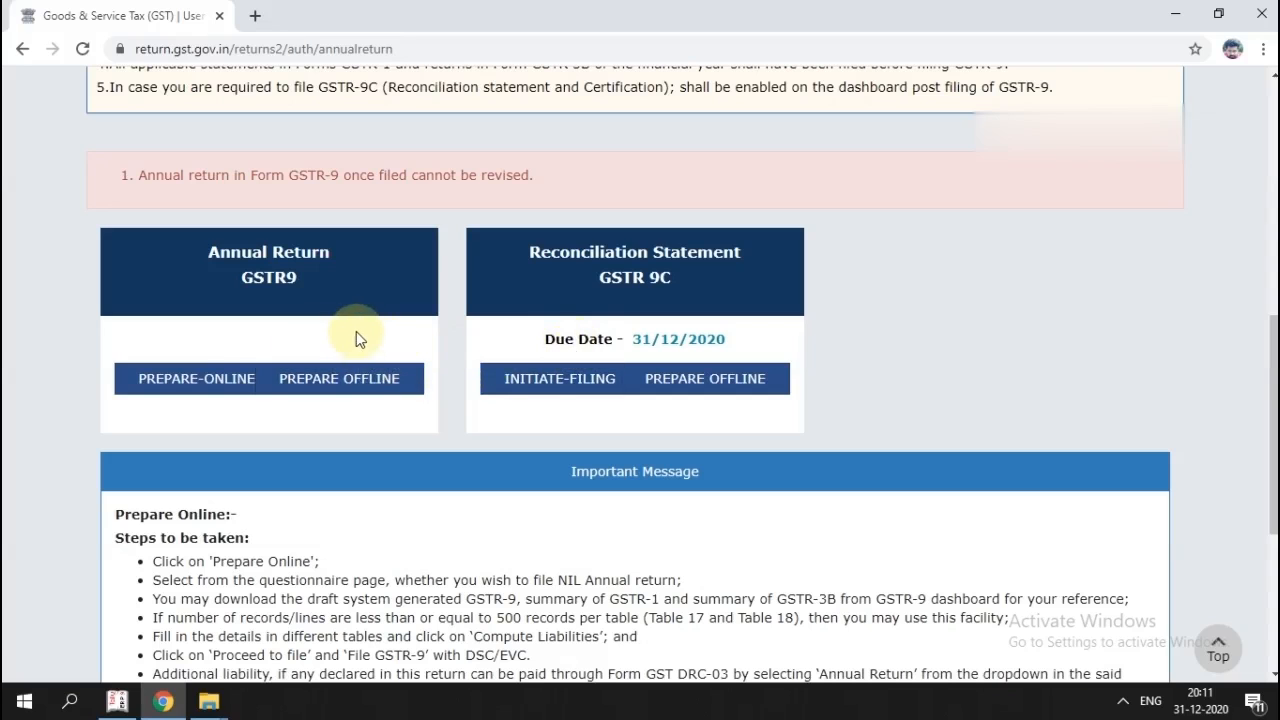
scroll(390, 340, "down", 1)
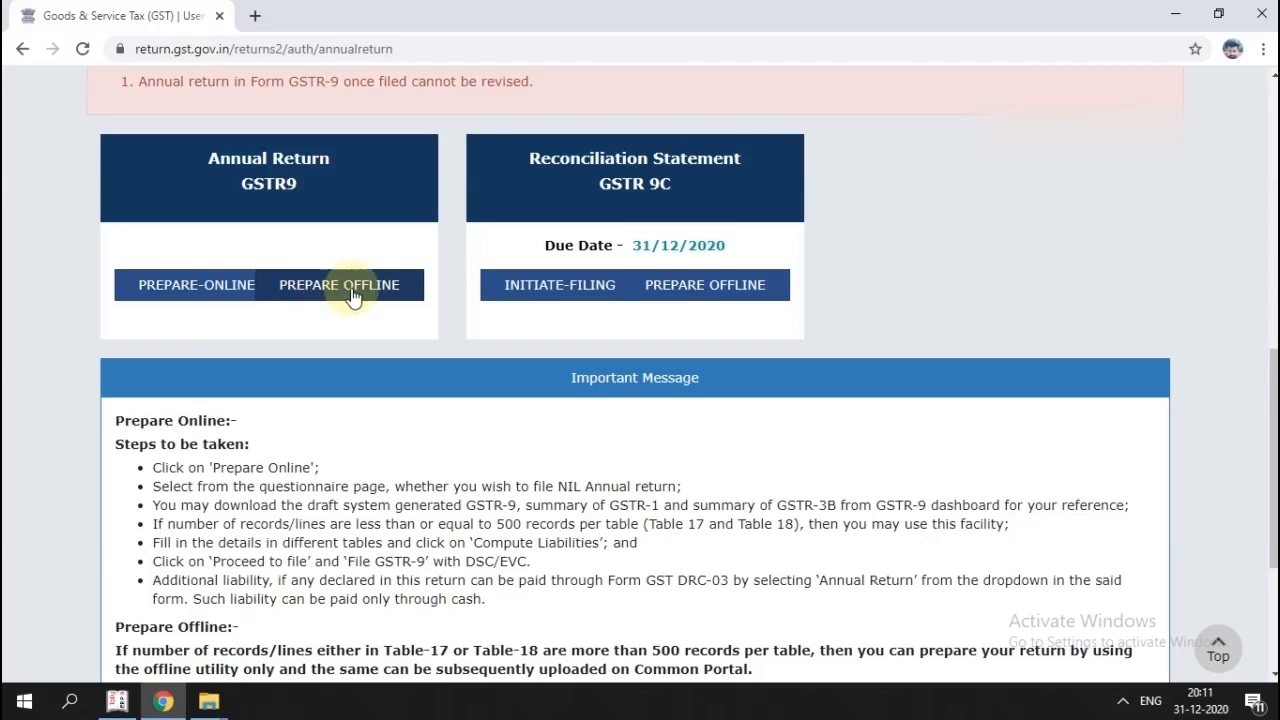
left_click(210, 287)
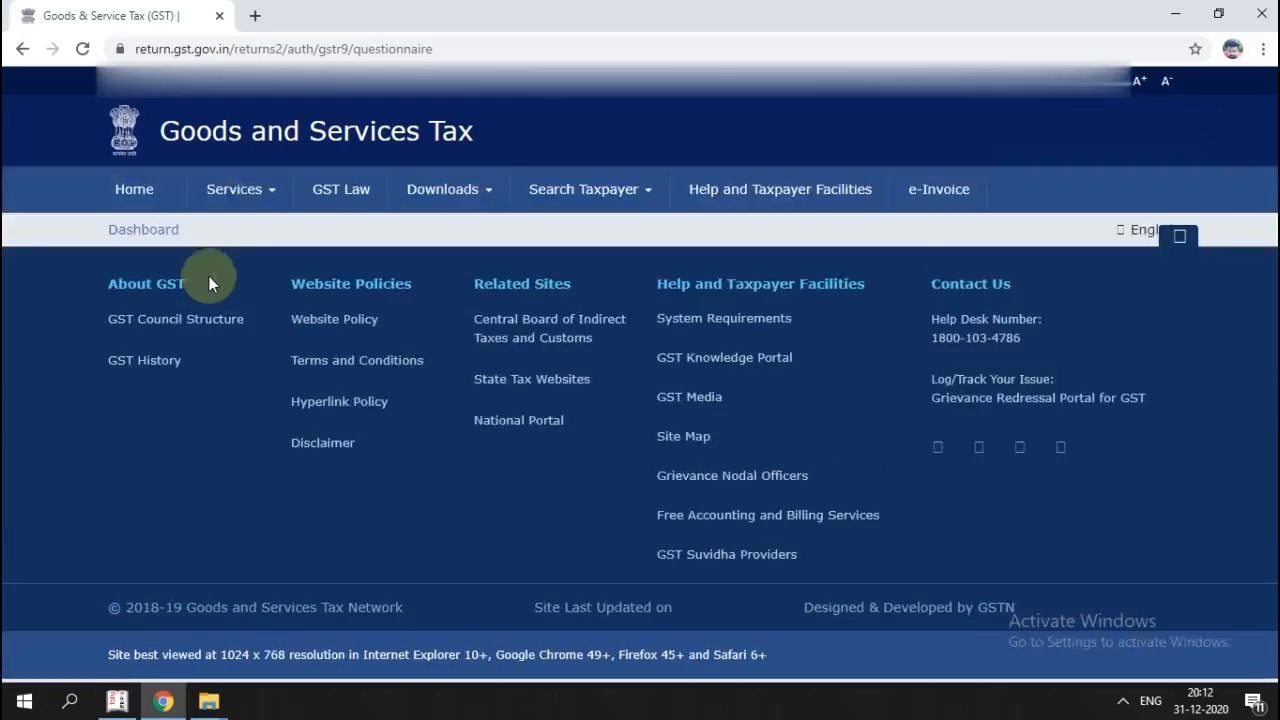
scroll(561, 427, "down", 3)
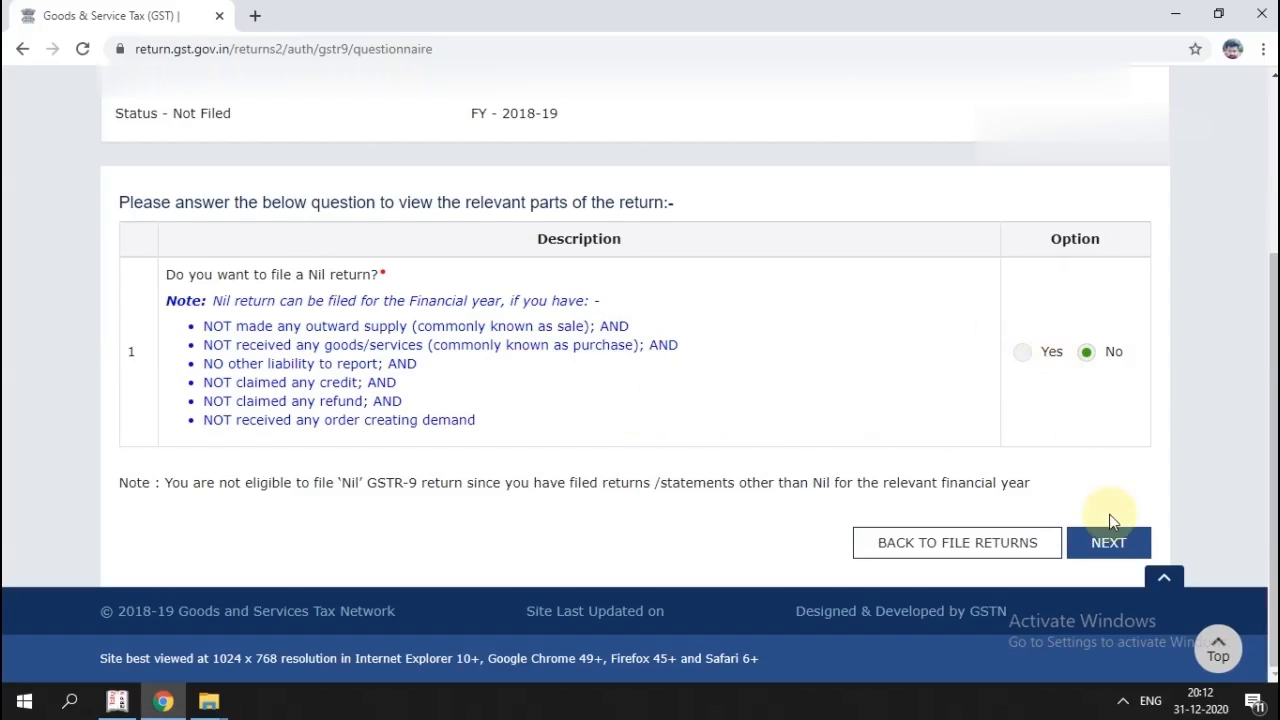
left_click(1107, 540)
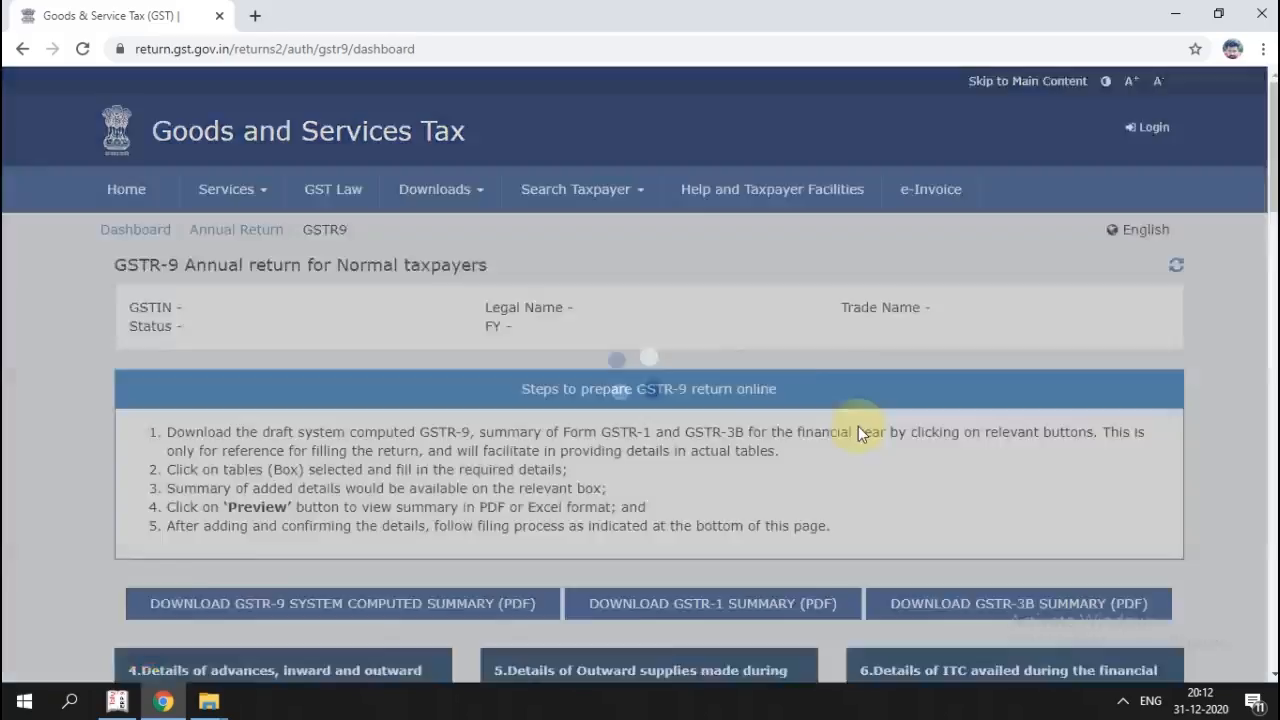
Download the GSTR-1 and GSTR-3B summaries as PDF files.
scroll(778, 368, "down", 3)
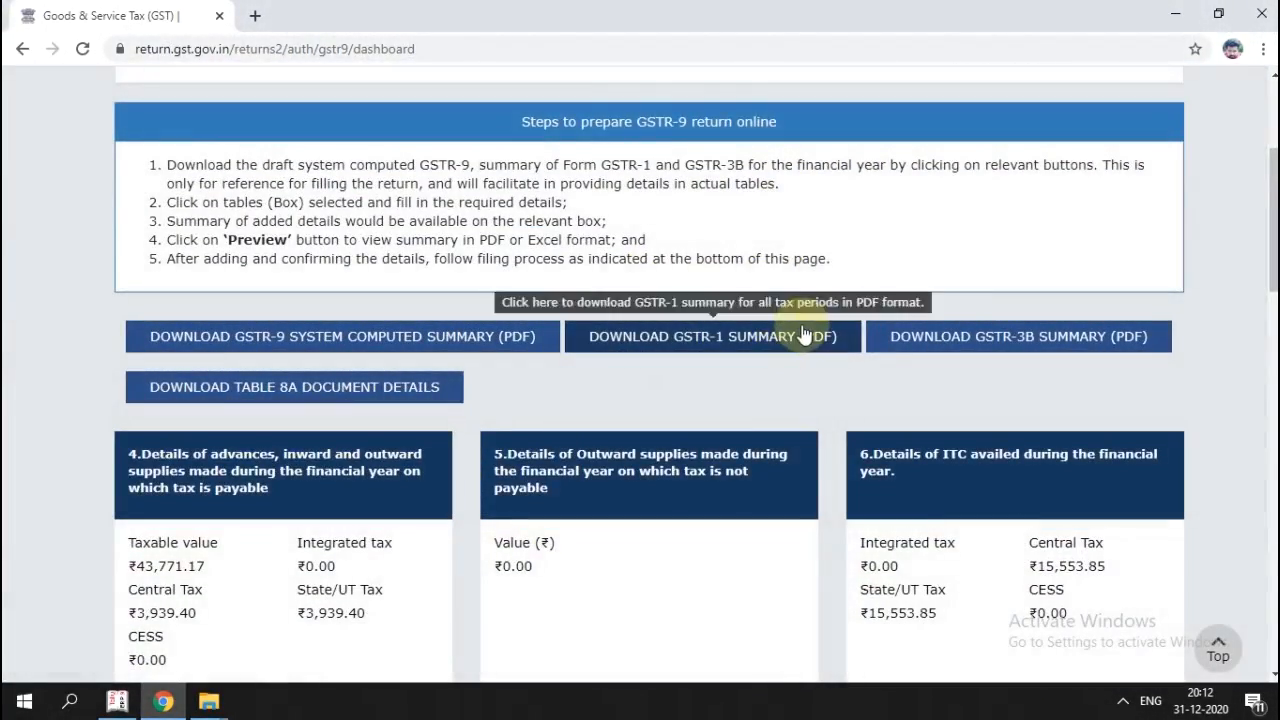
left_click(728, 336)
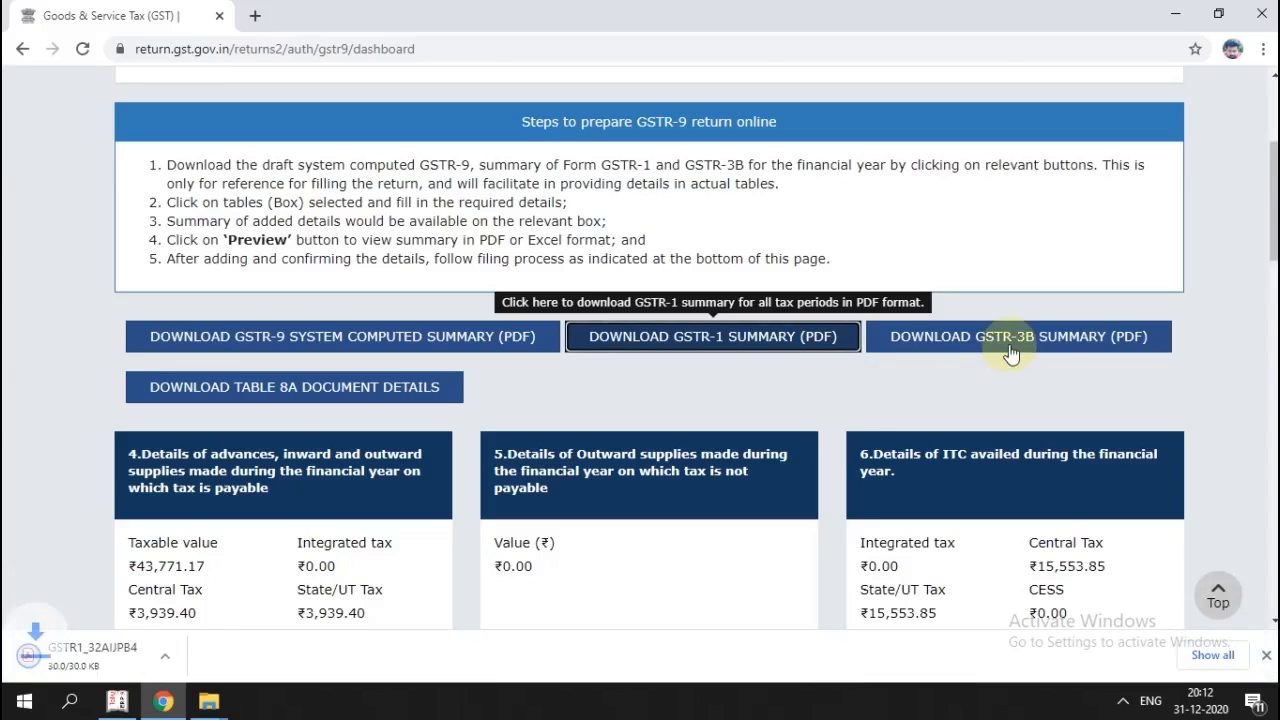
left_click(1009, 341)
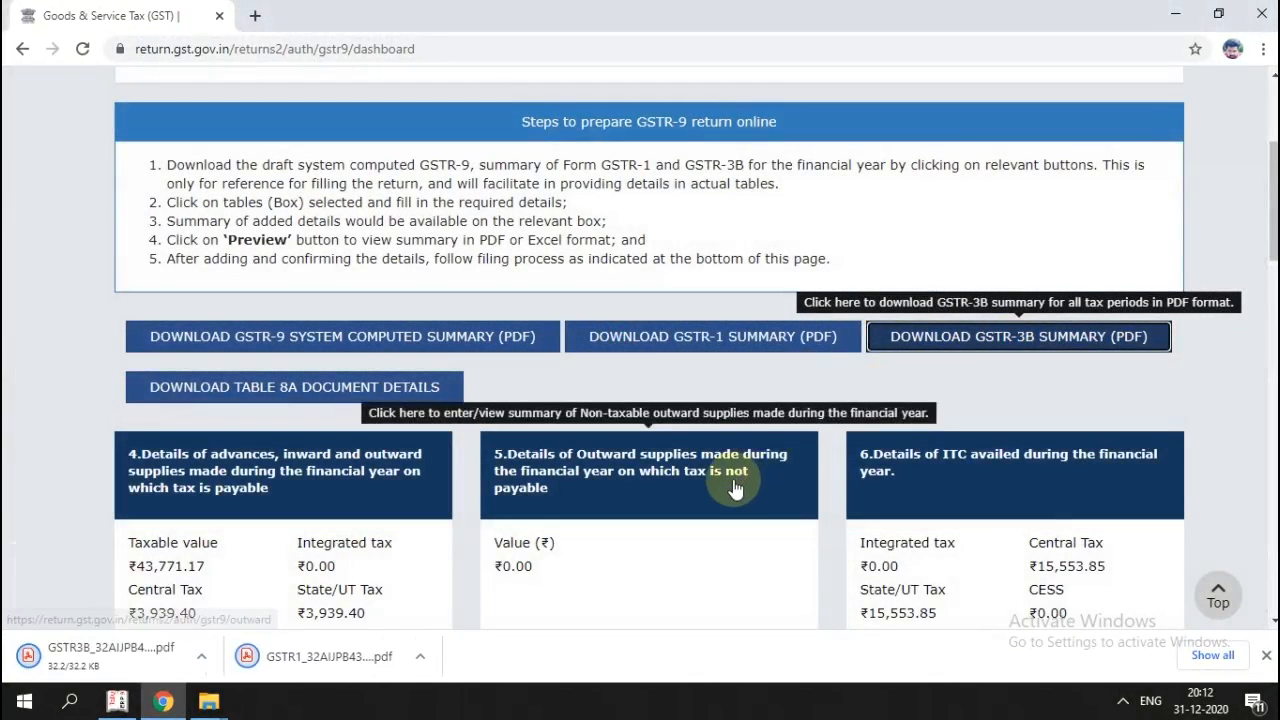
Open table 4 with details of advances, inward and outward supplies on which tax is payable.
scroll(737, 470, "down", 4)
scroll(375, 355, "up", 1)
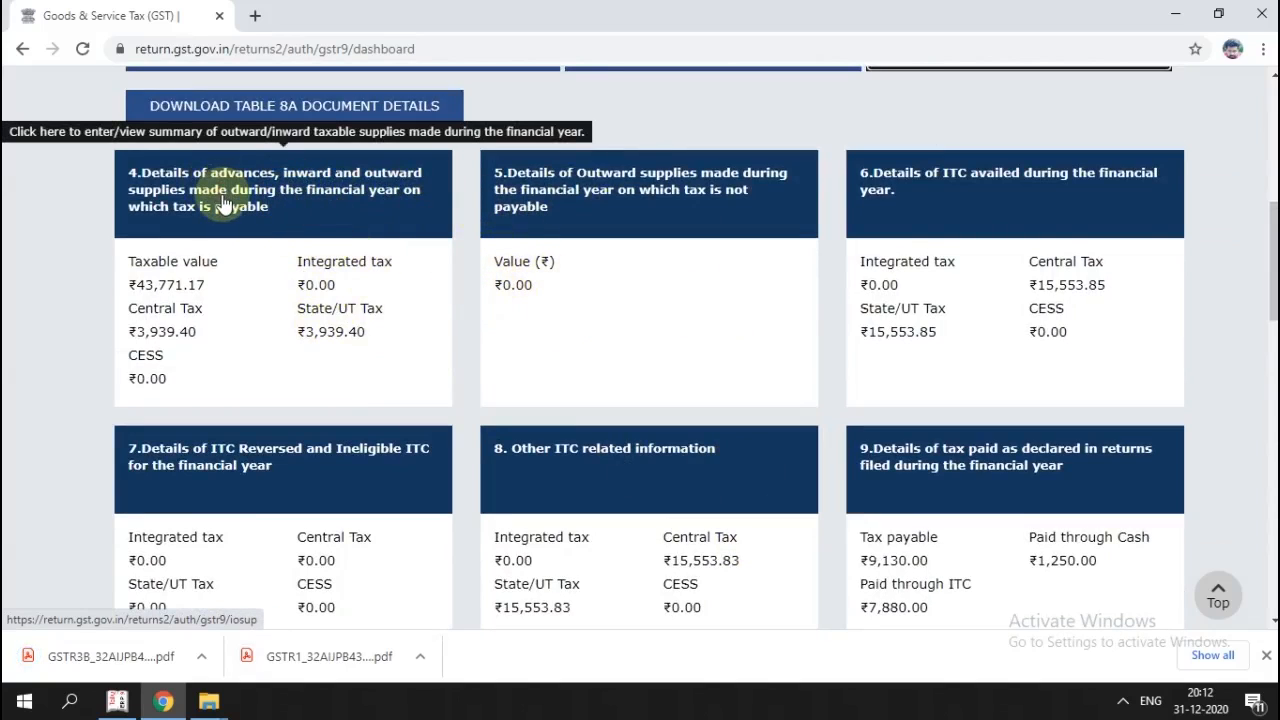
scroll(277, 237, "down", 1)
scroll(280, 240, "up", 1)
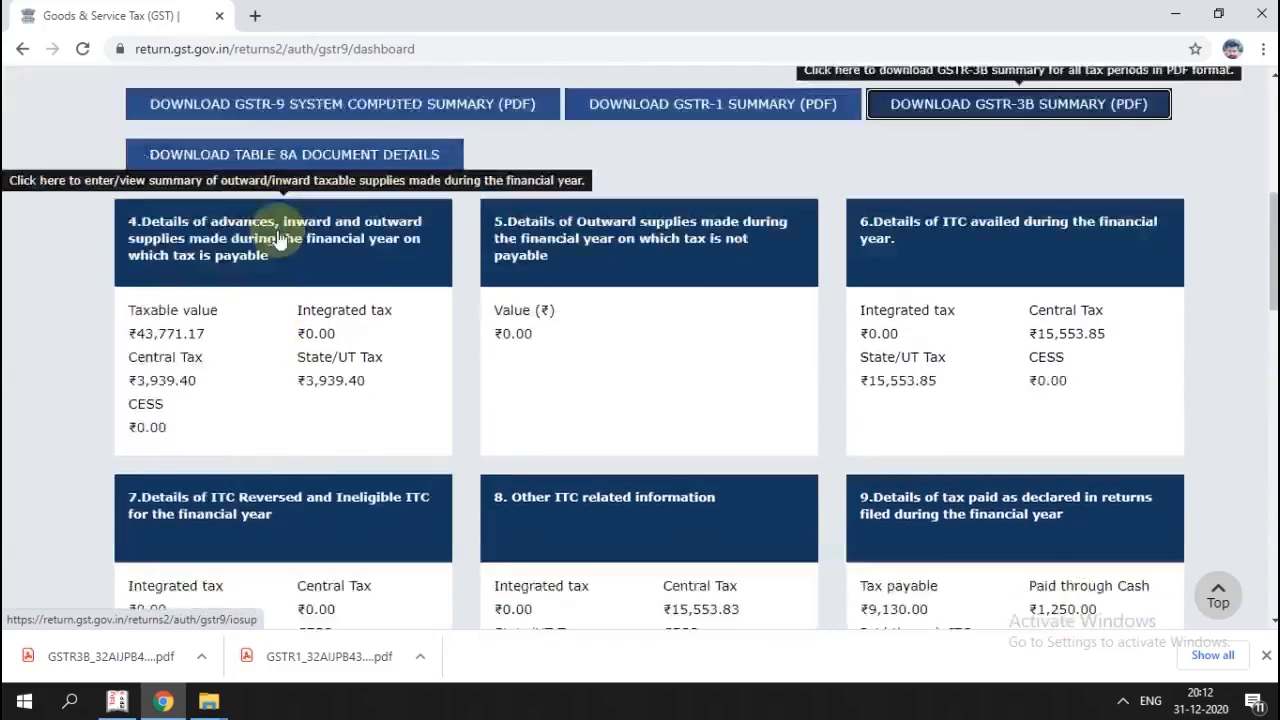
scroll(280, 240, "up", 1)
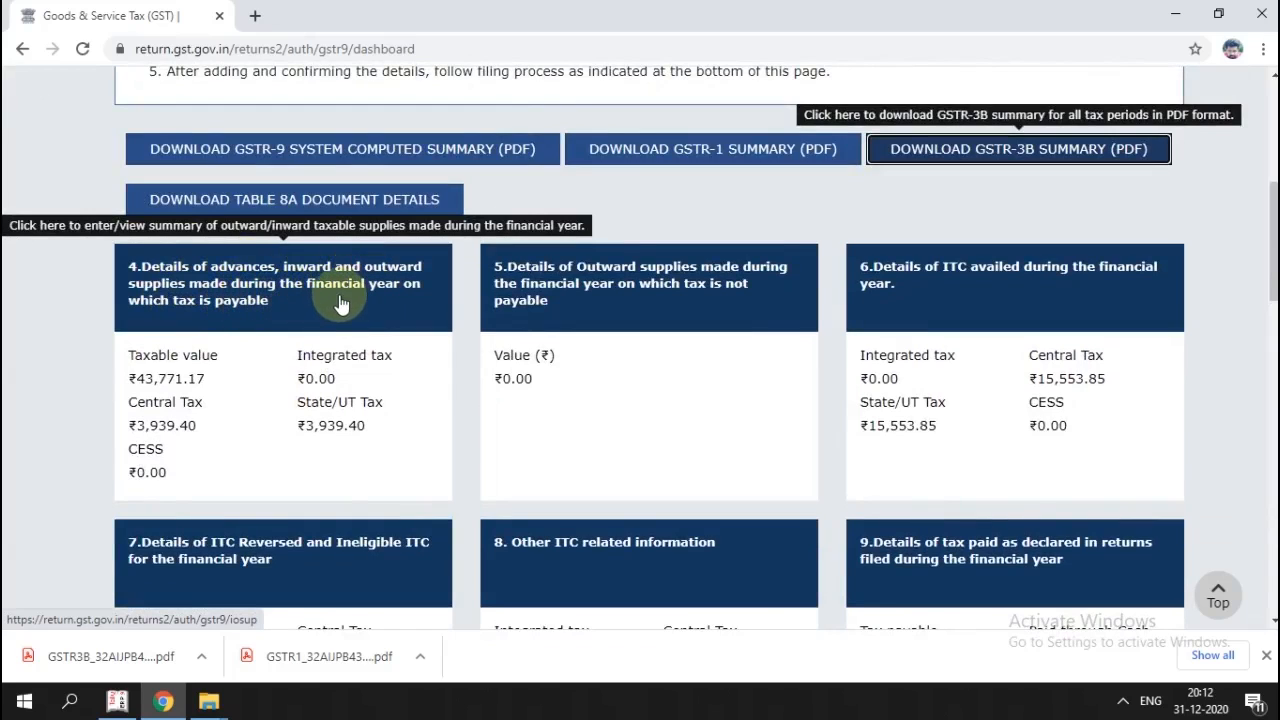
left_click(226, 303)
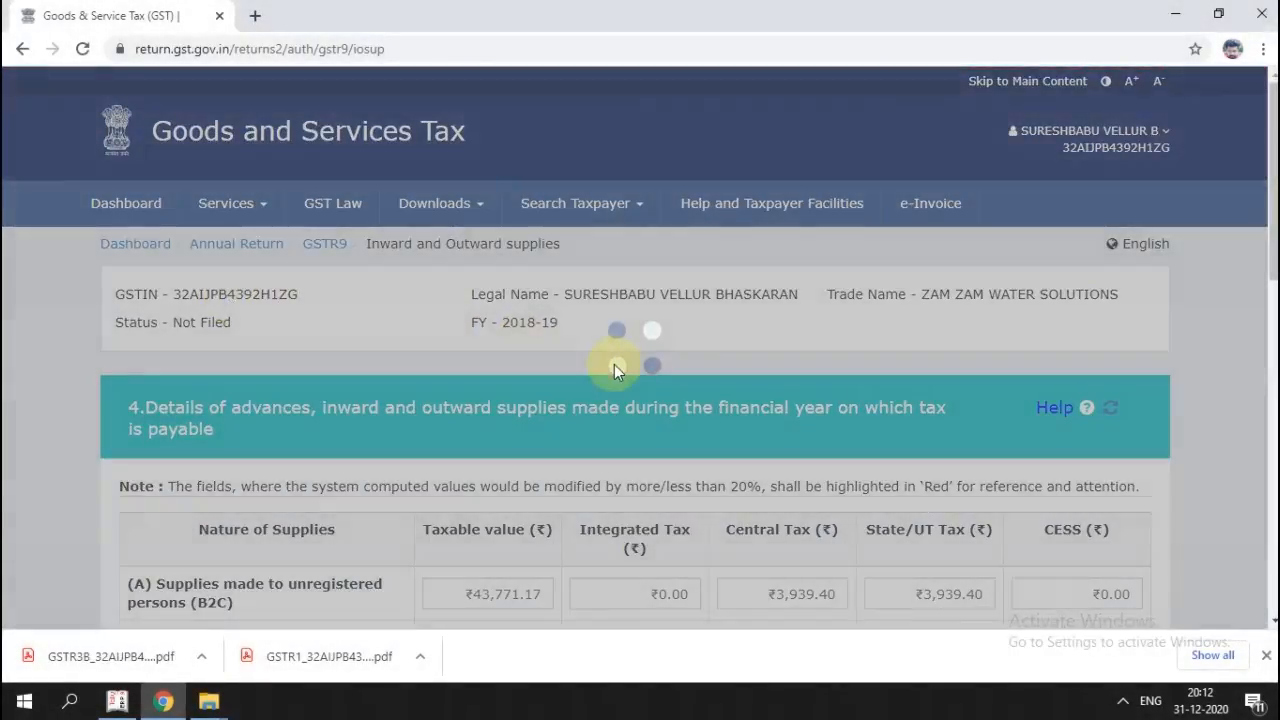
Examine the table 4 rows, especially the taxable value and tax amounts for supplies made to unregistered persons (B2C).
scroll(614, 366, "down", 6)
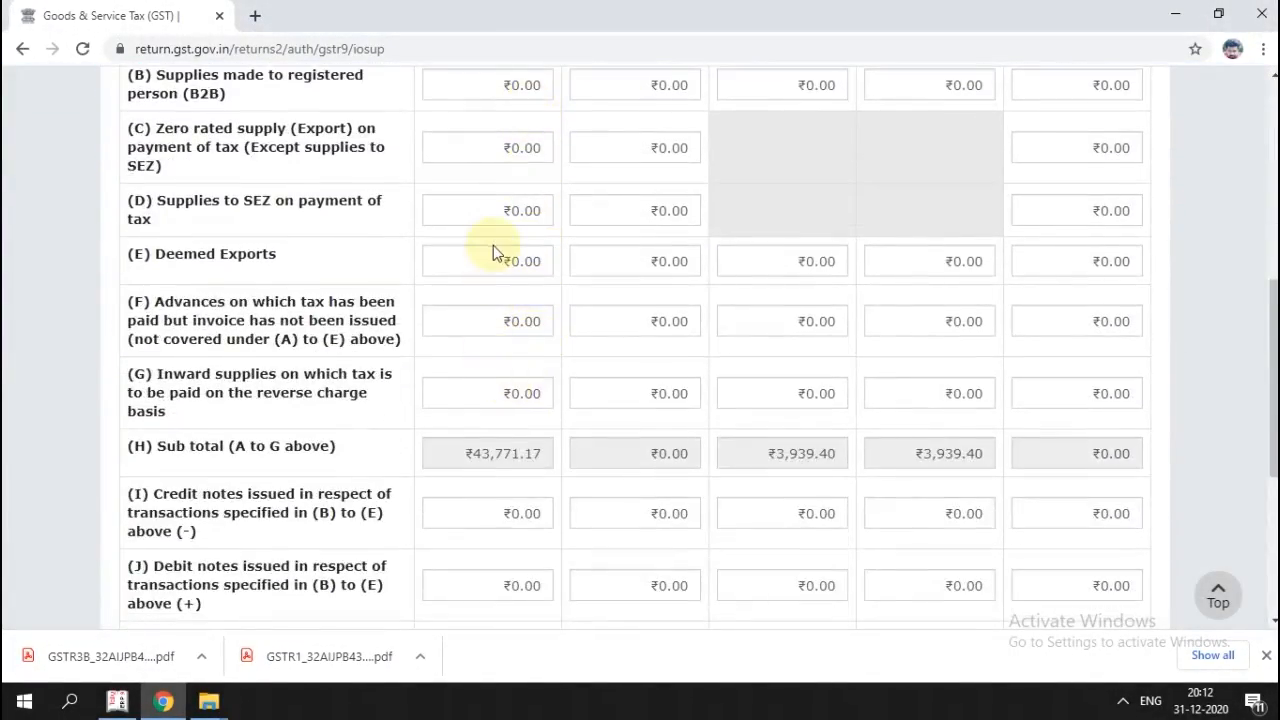
scroll(489, 252, "down", 3)
scroll(489, 252, "up", 7)
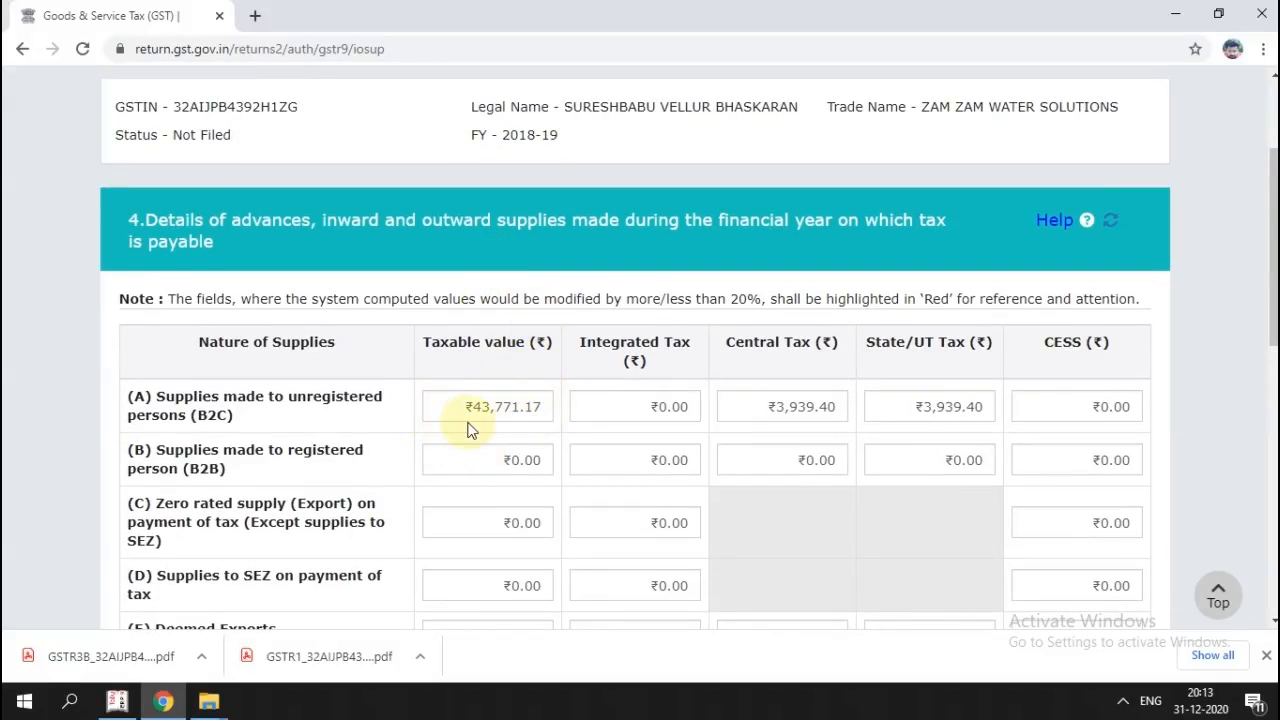
scroll(552, 418, "down", 3)
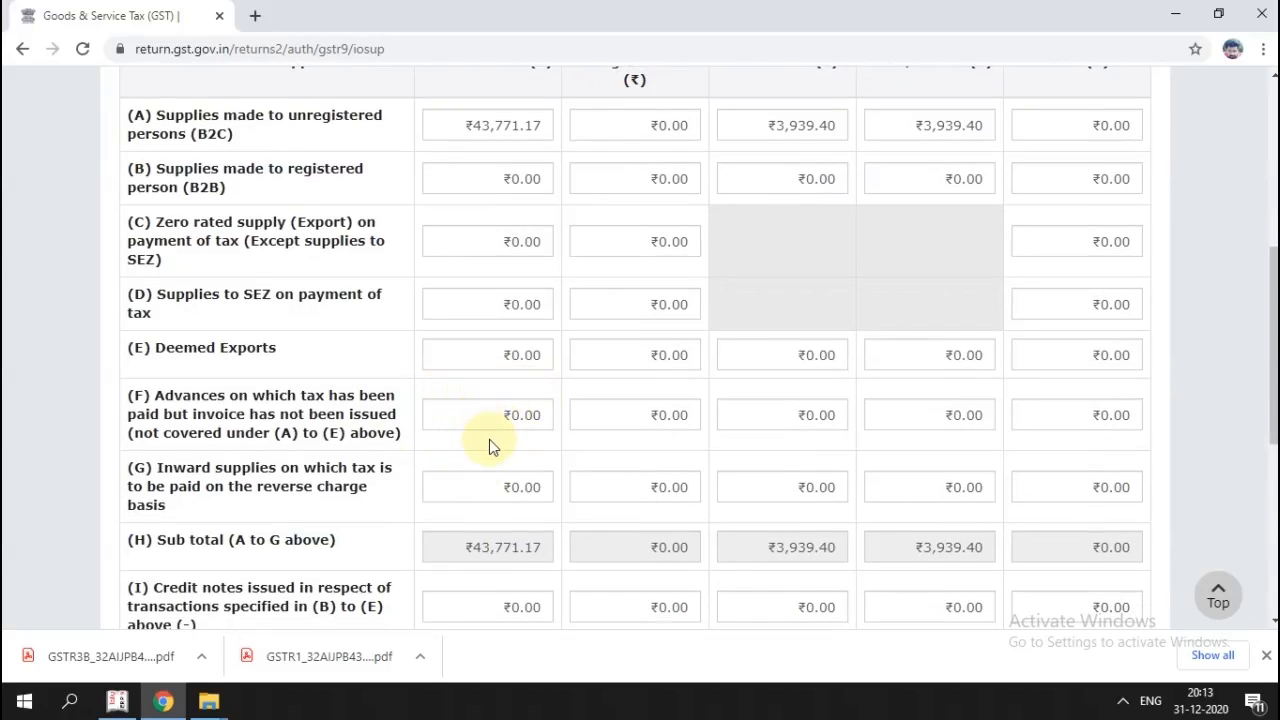
scroll(489, 439, "down", 1)
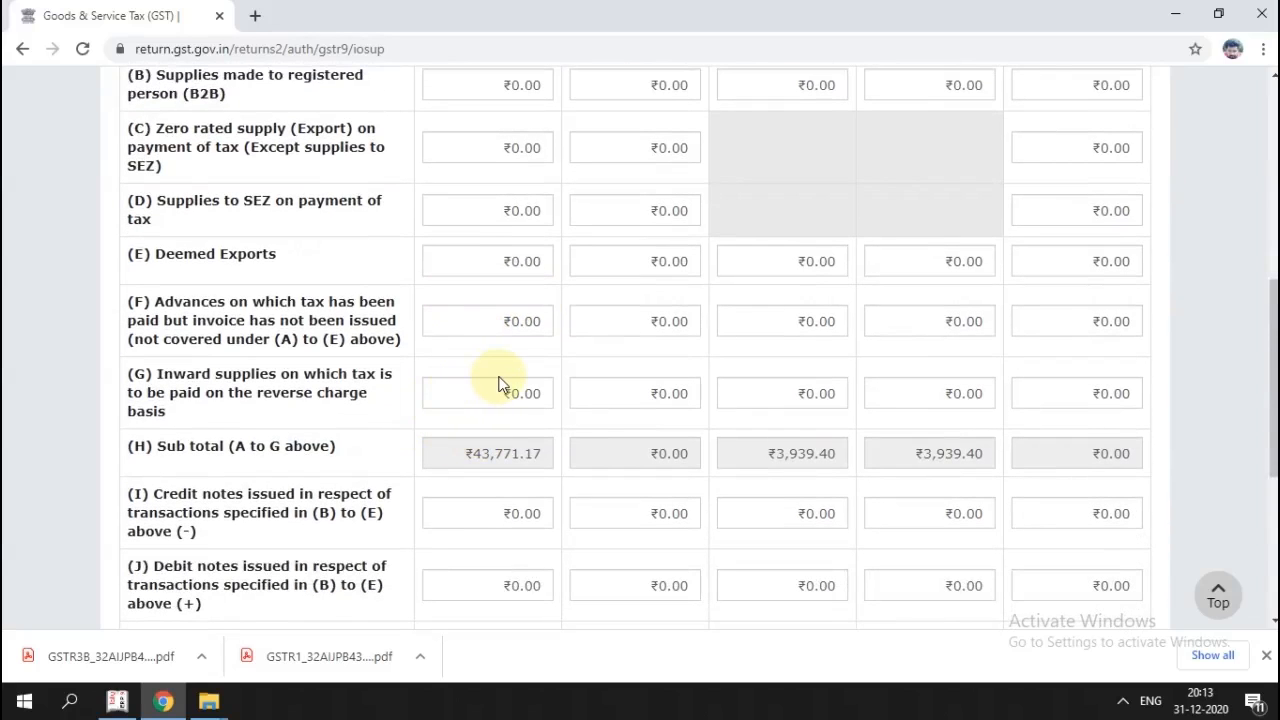
scroll(491, 374, "up", 5)
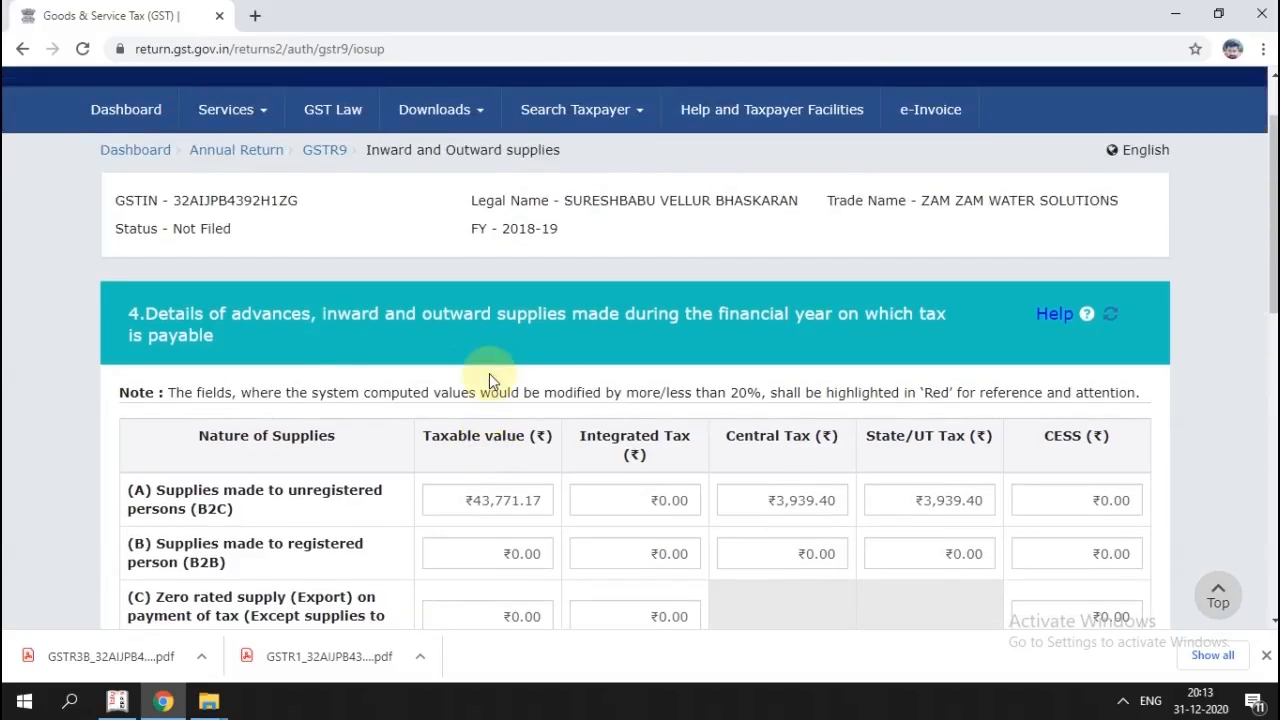
scroll(489, 378, "down", 2)
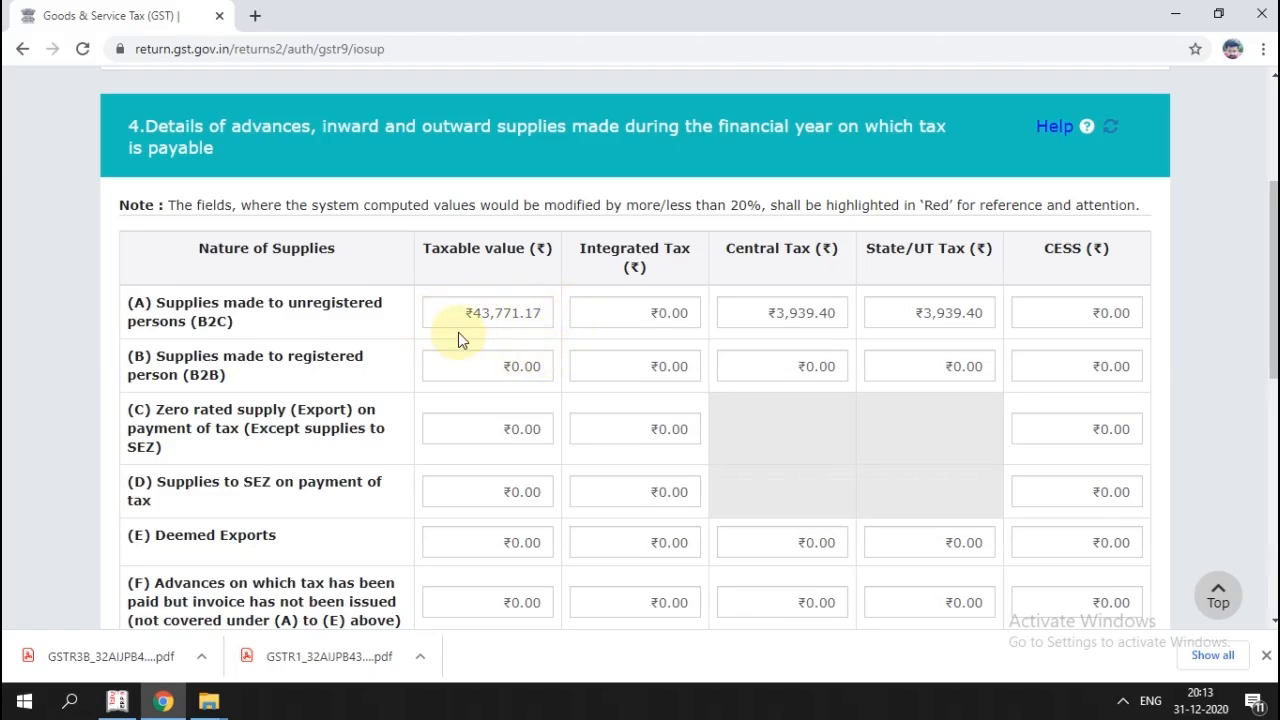
mouse_move(441, 327)
scroll(686, 330, "down", 1)
scroll(575, 287, "up", 2)
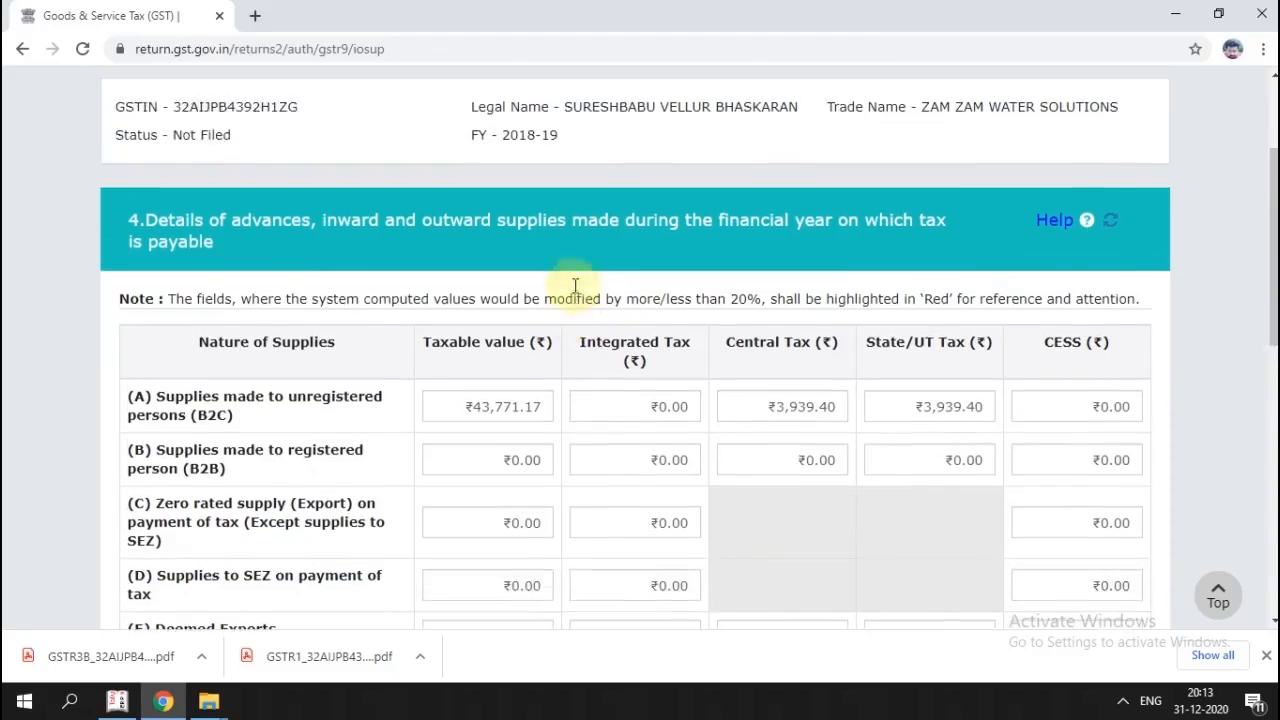
scroll(628, 356, "down", 1)
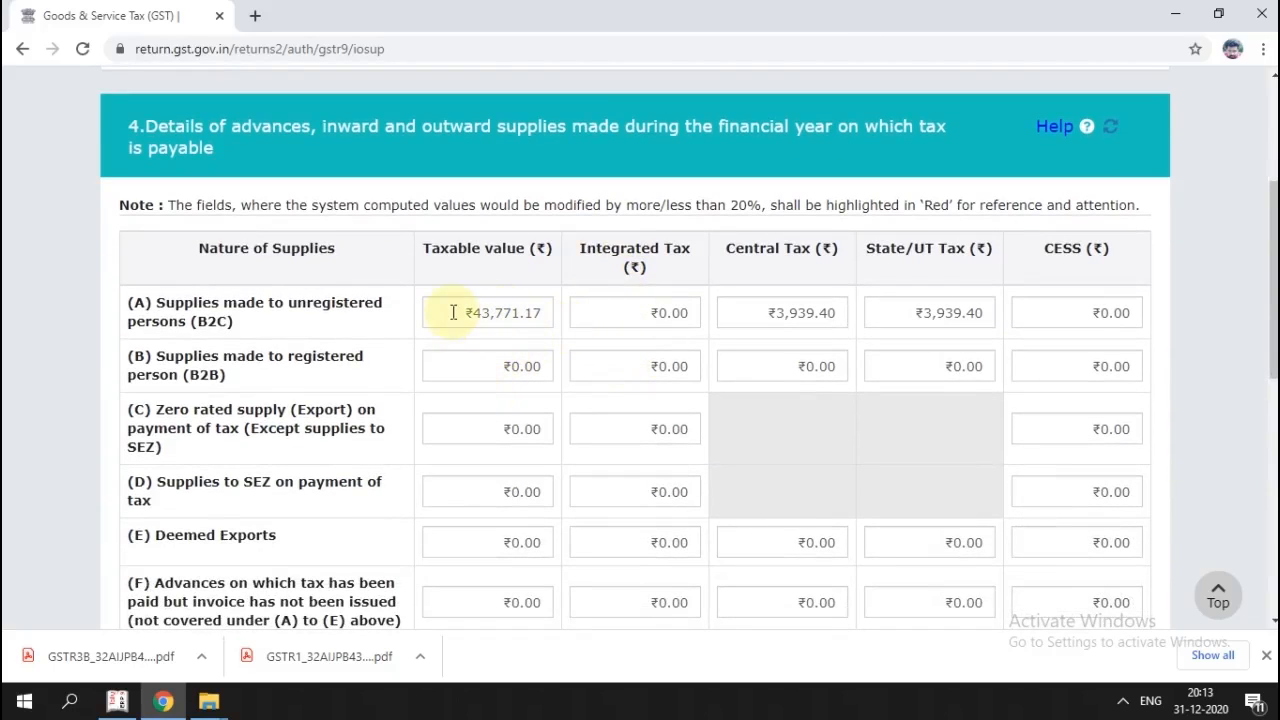
Review the rows for supplies to registered persons (B2B), zero rated exports, SEZ supplies and deemed exports.
left_click(497, 375)
scroll(460, 366, "down", 1)
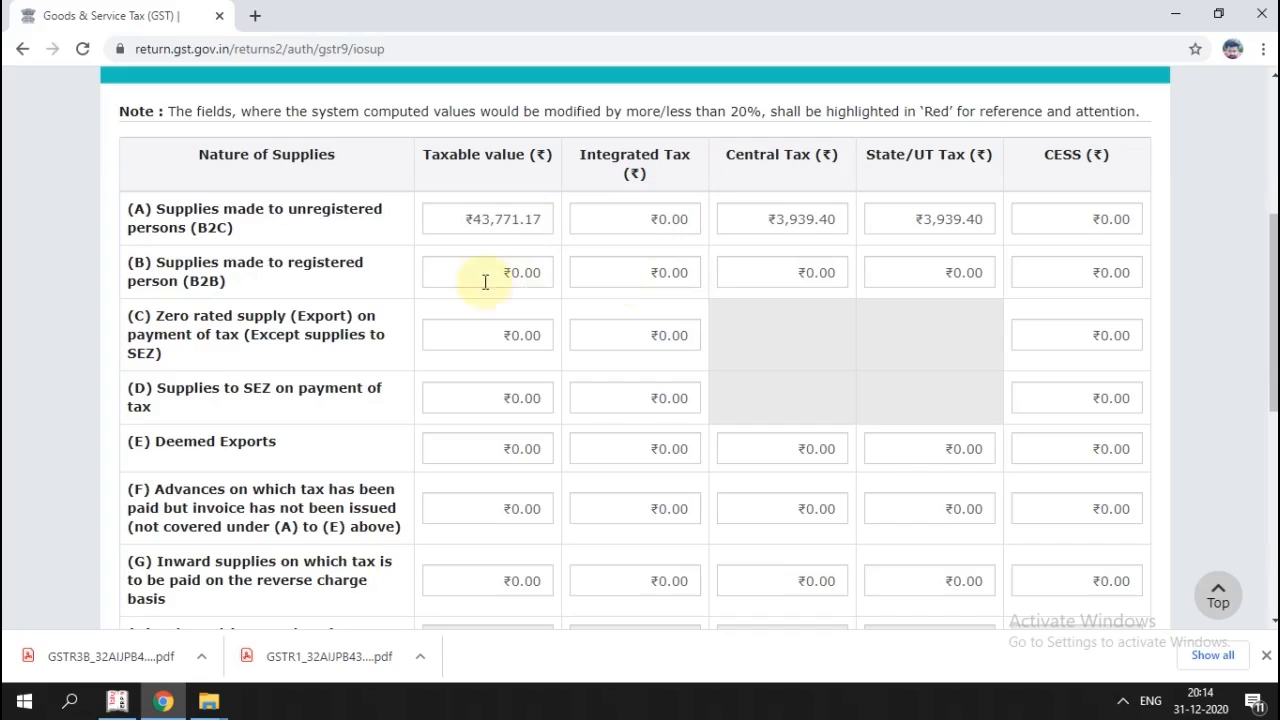
scroll(546, 286, "down", 1)
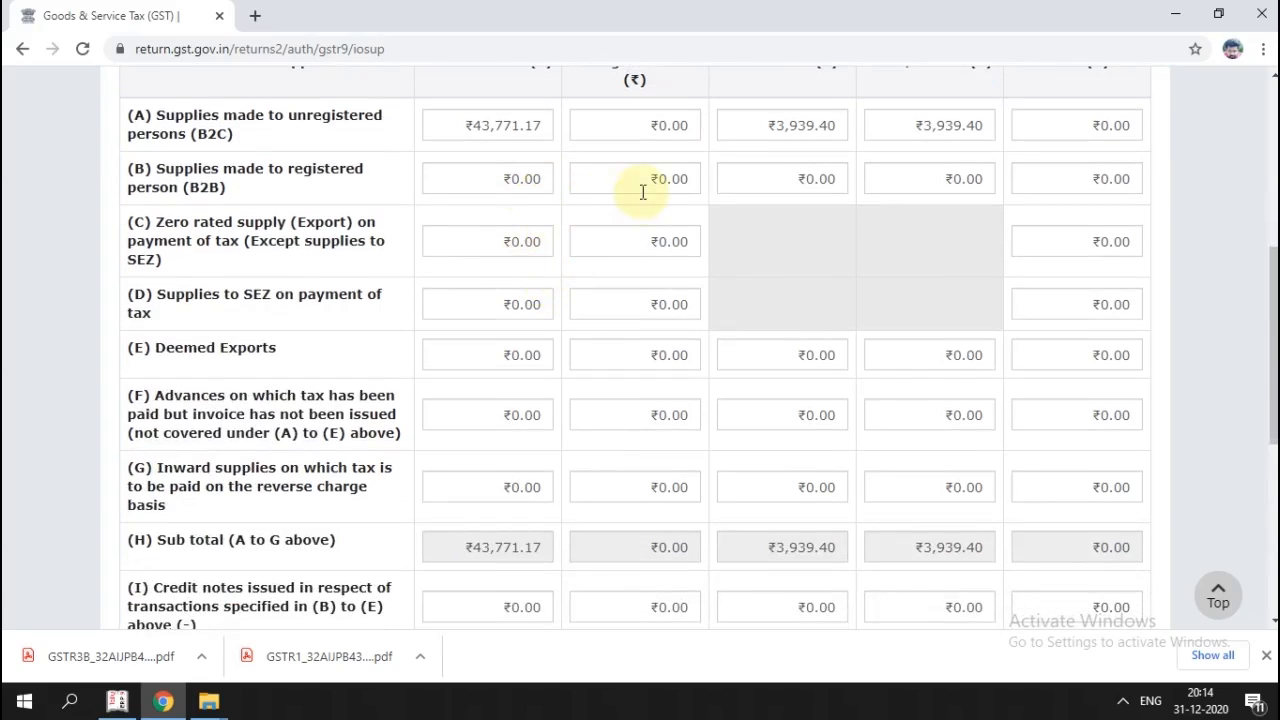
scroll(547, 258, "up", 1)
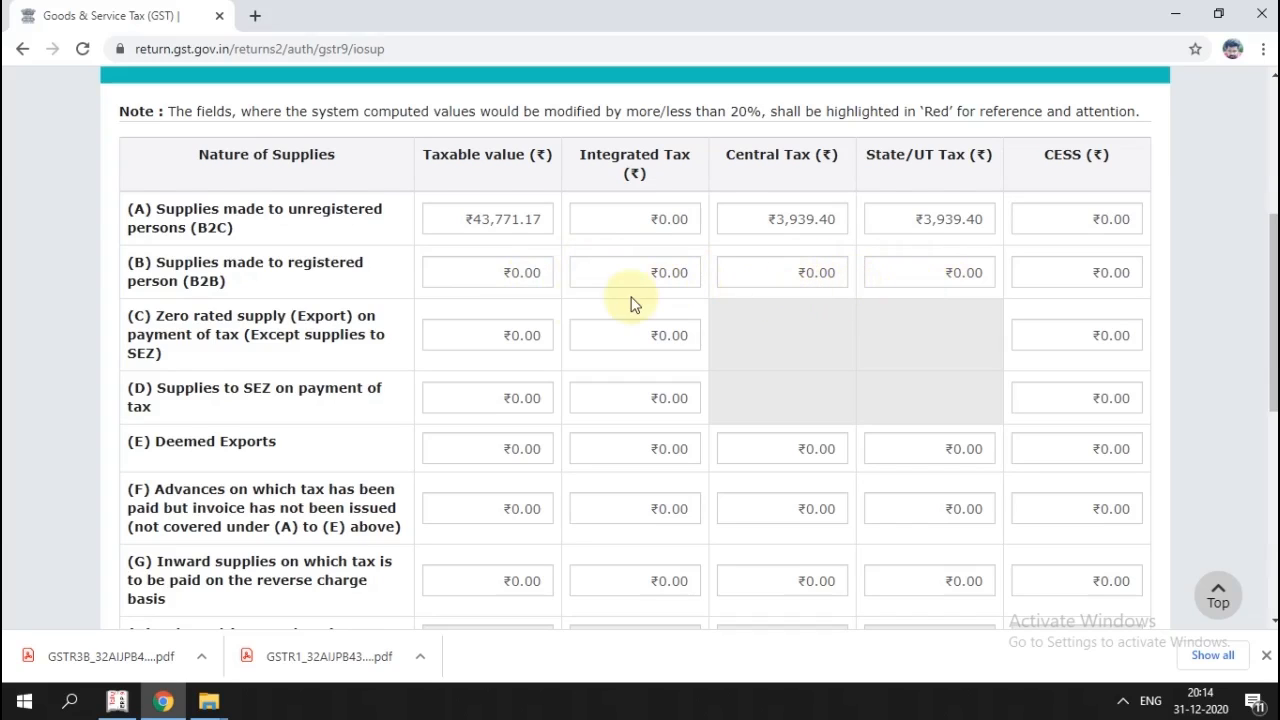
scroll(600, 307, "down", 1)
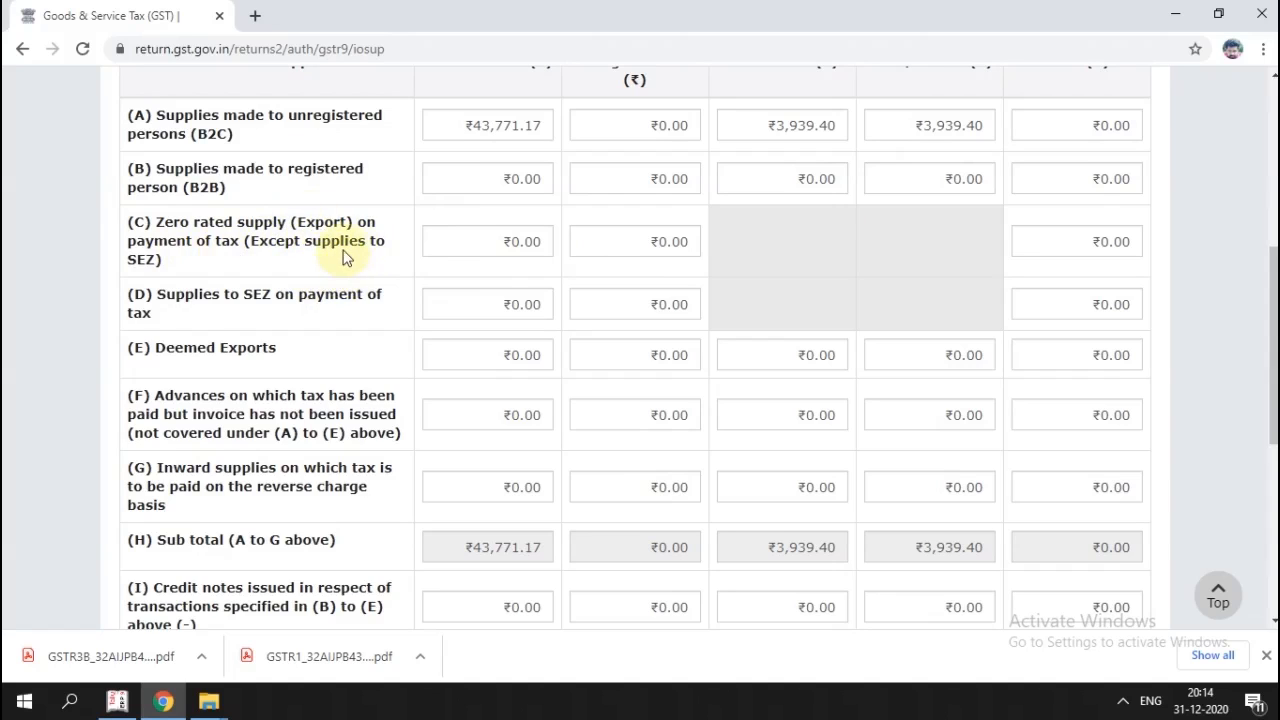
scroll(463, 272, "up", 1)
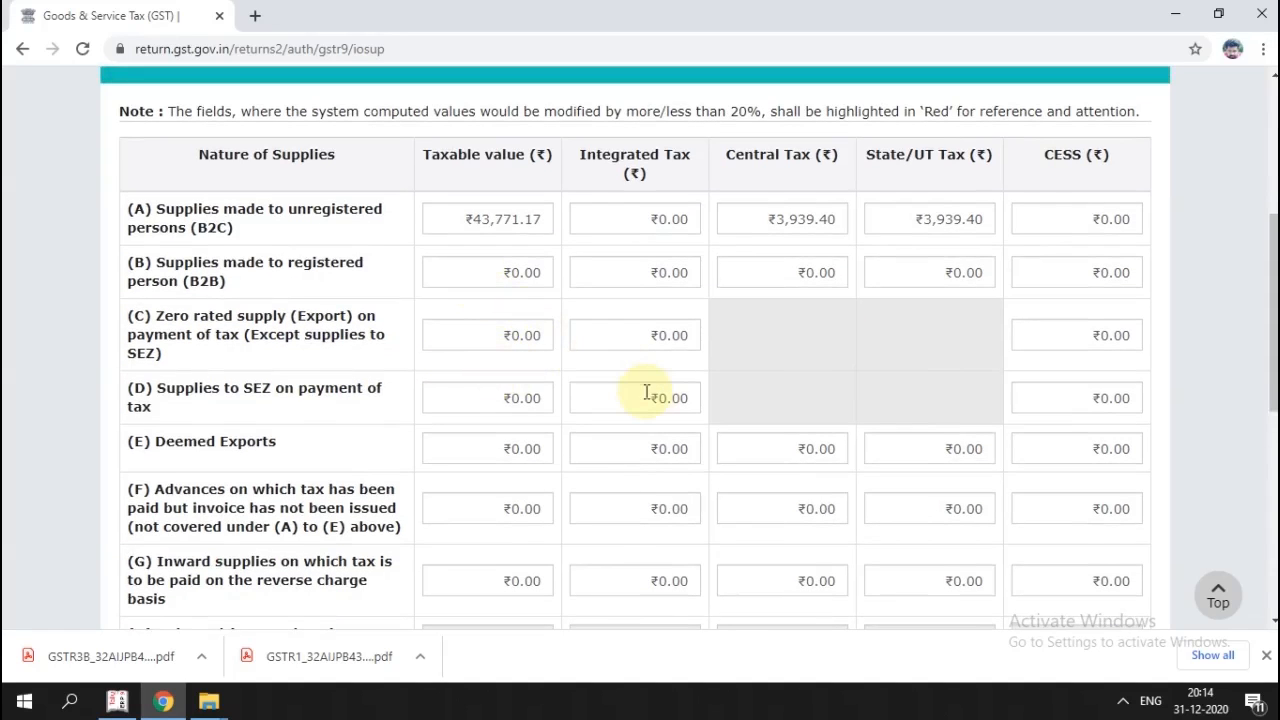
scroll(600, 345, "down", 1)
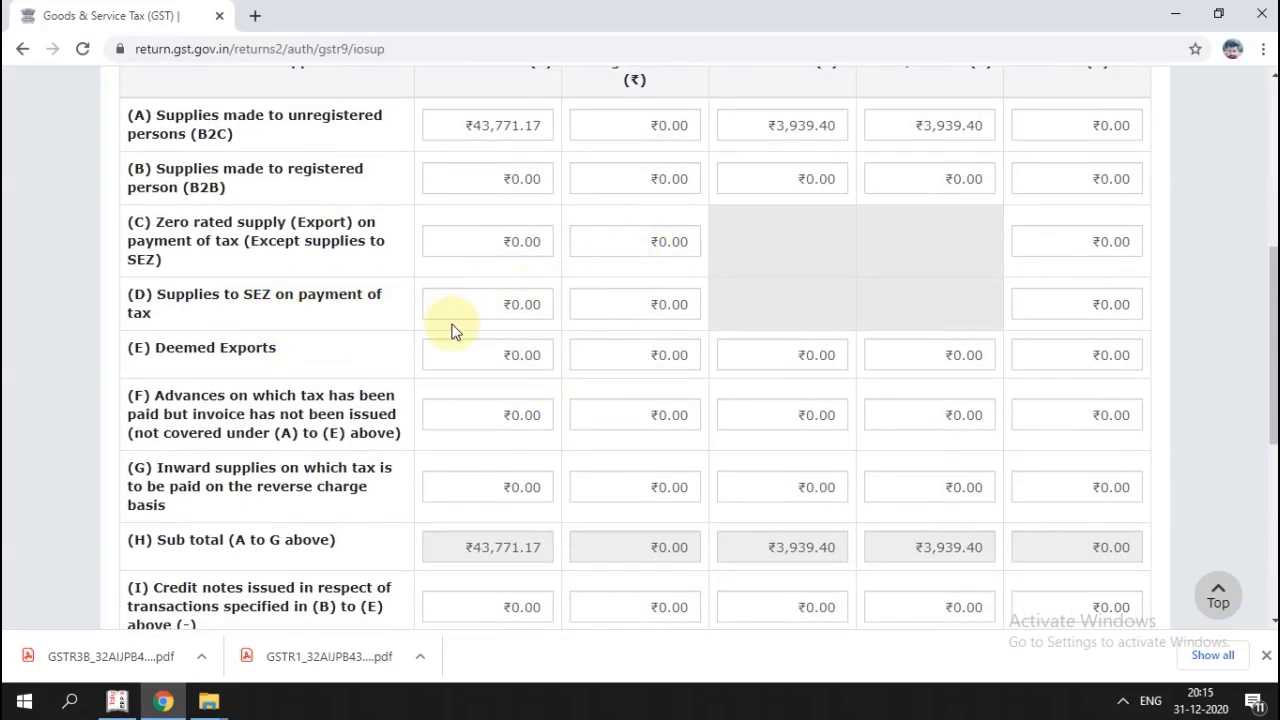
scroll(507, 343, "up", 1)
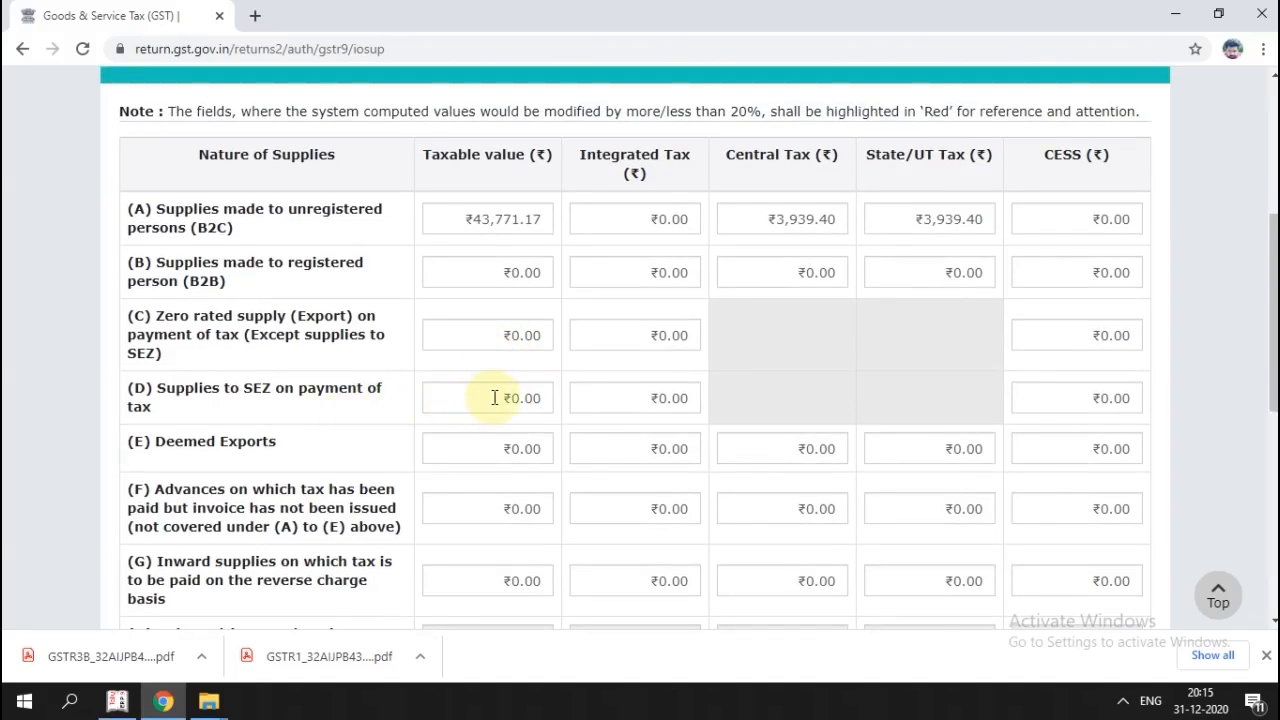
scroll(523, 410, "down", 1)
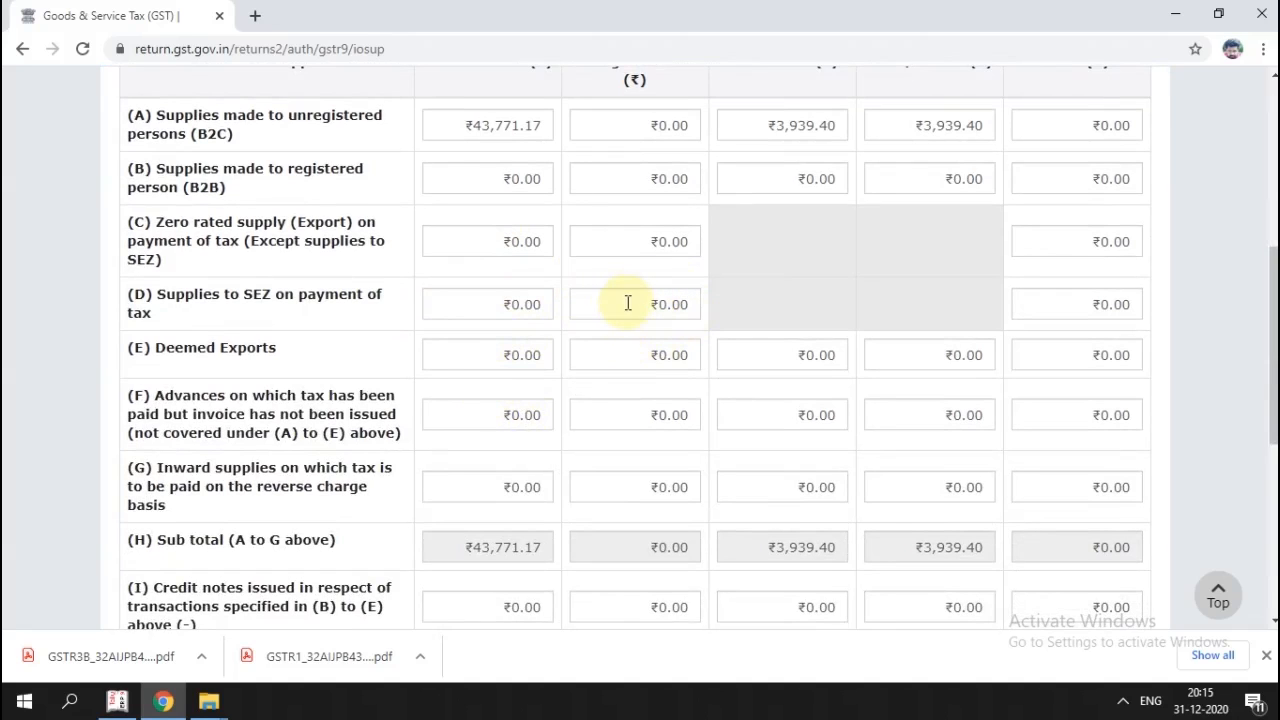
Review the table 4 rows for deemed exports, advances without issued invoices and reverse charge inward supplies, including the sub total of A to G.
scroll(663, 317, "down", 1)
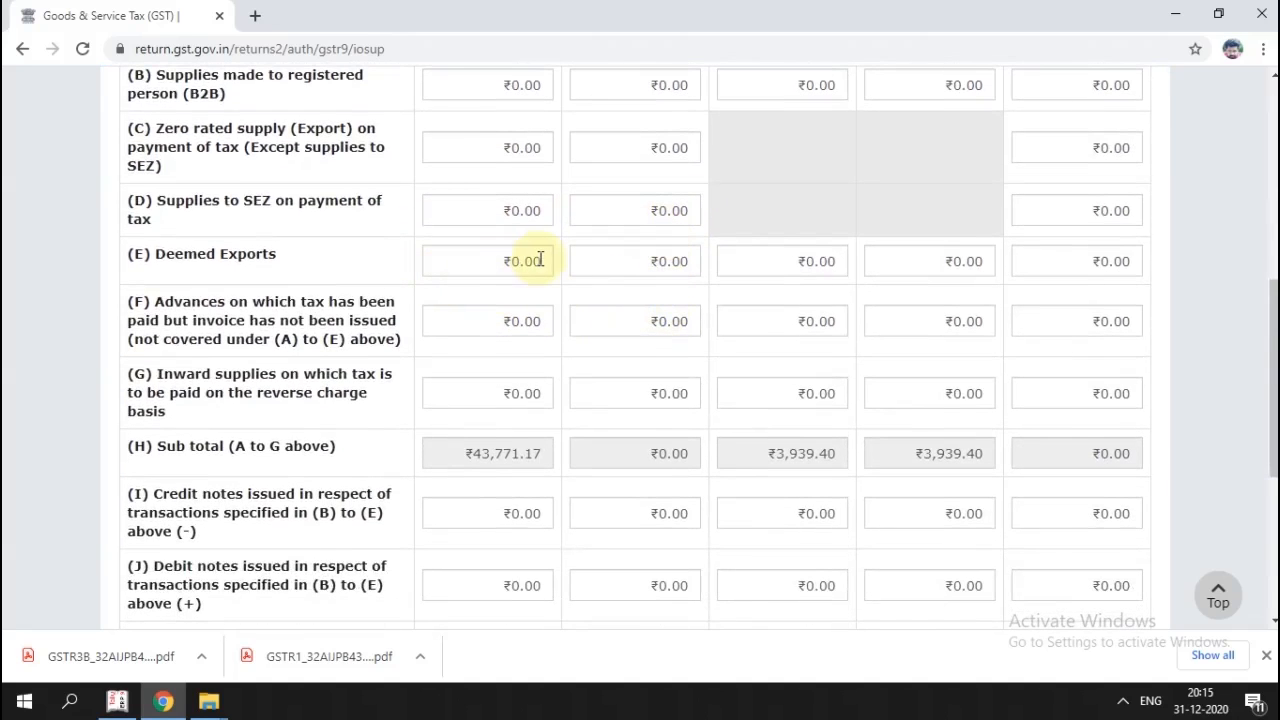
scroll(500, 263, "up", 2)
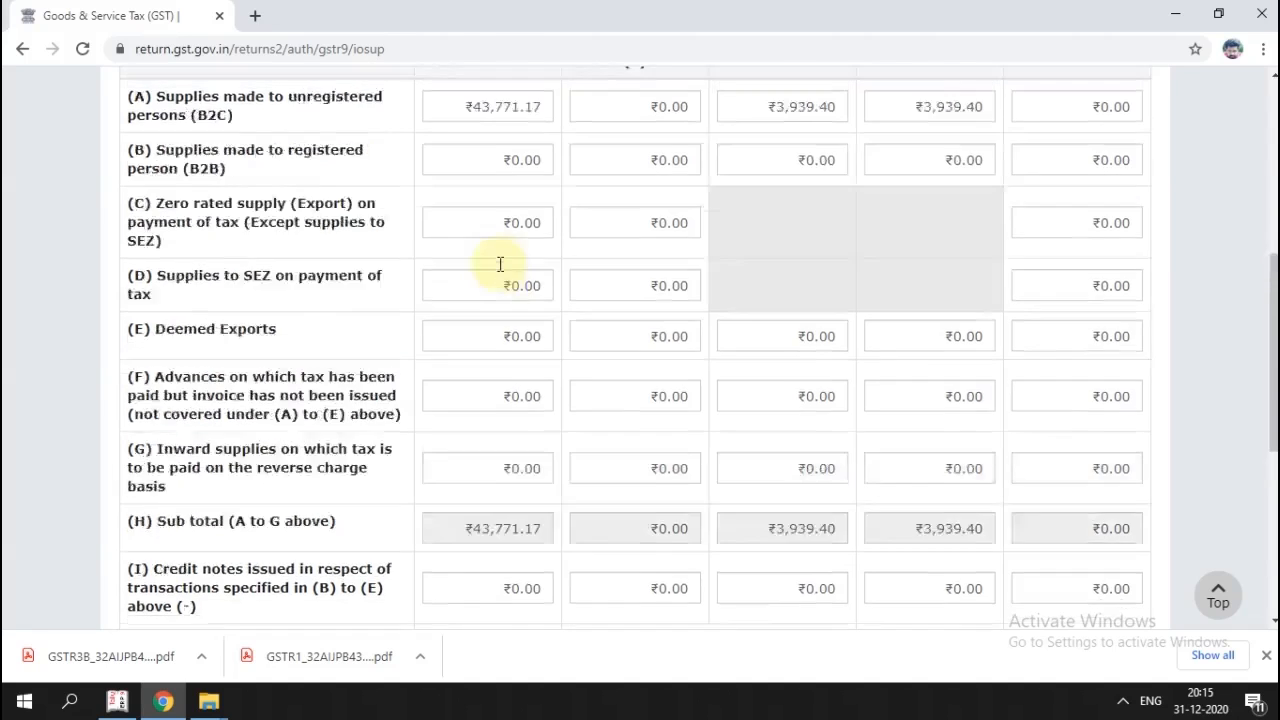
scroll(514, 459, "down", 1)
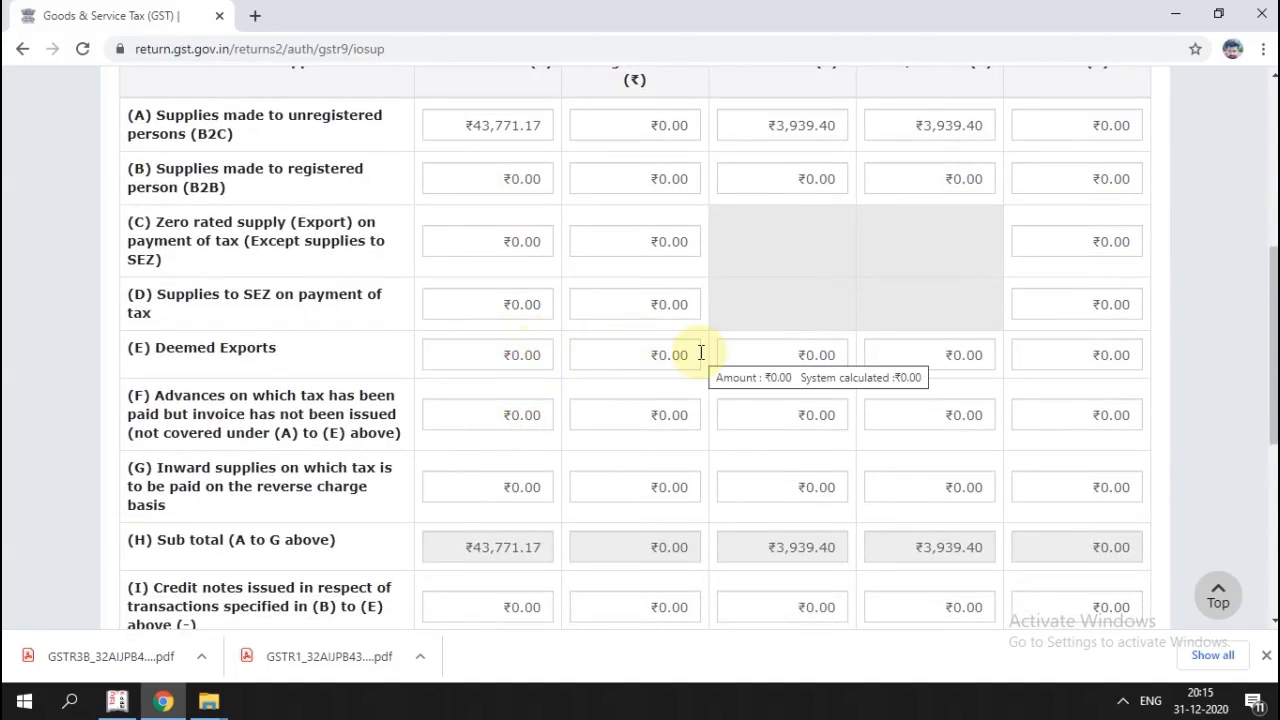
scroll(697, 351, "down", 2)
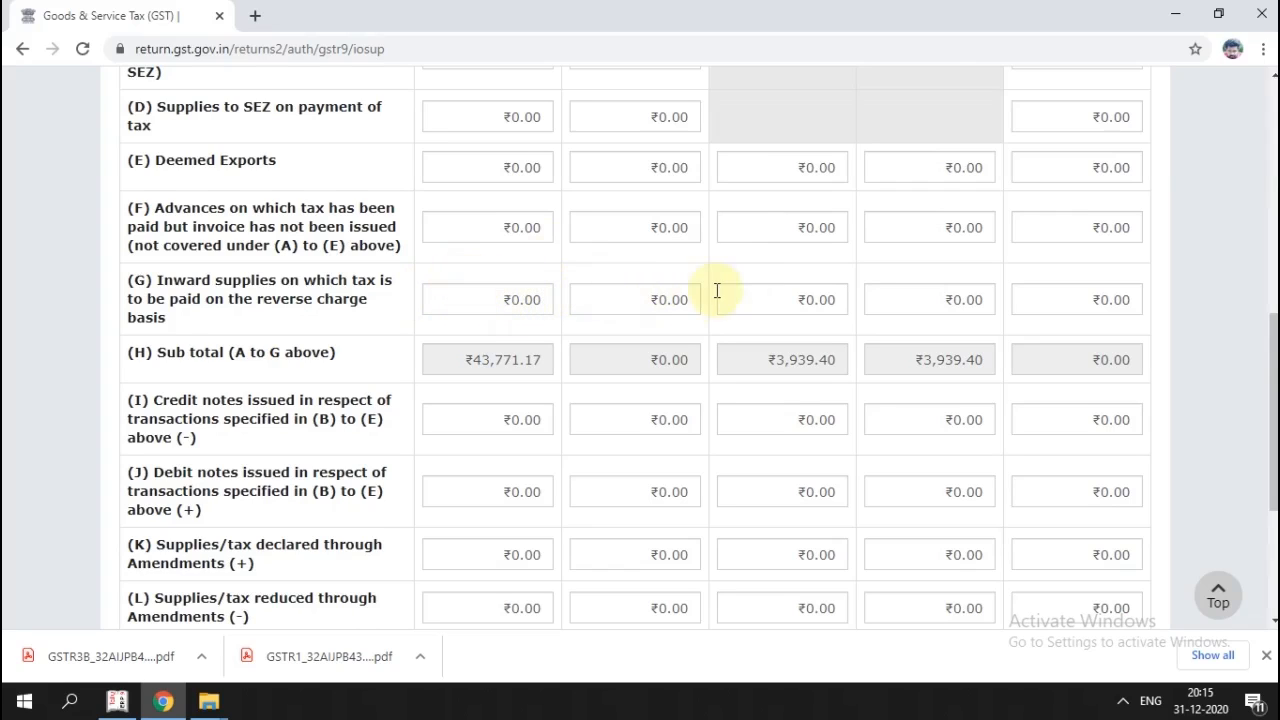
scroll(600, 306, "up", 2)
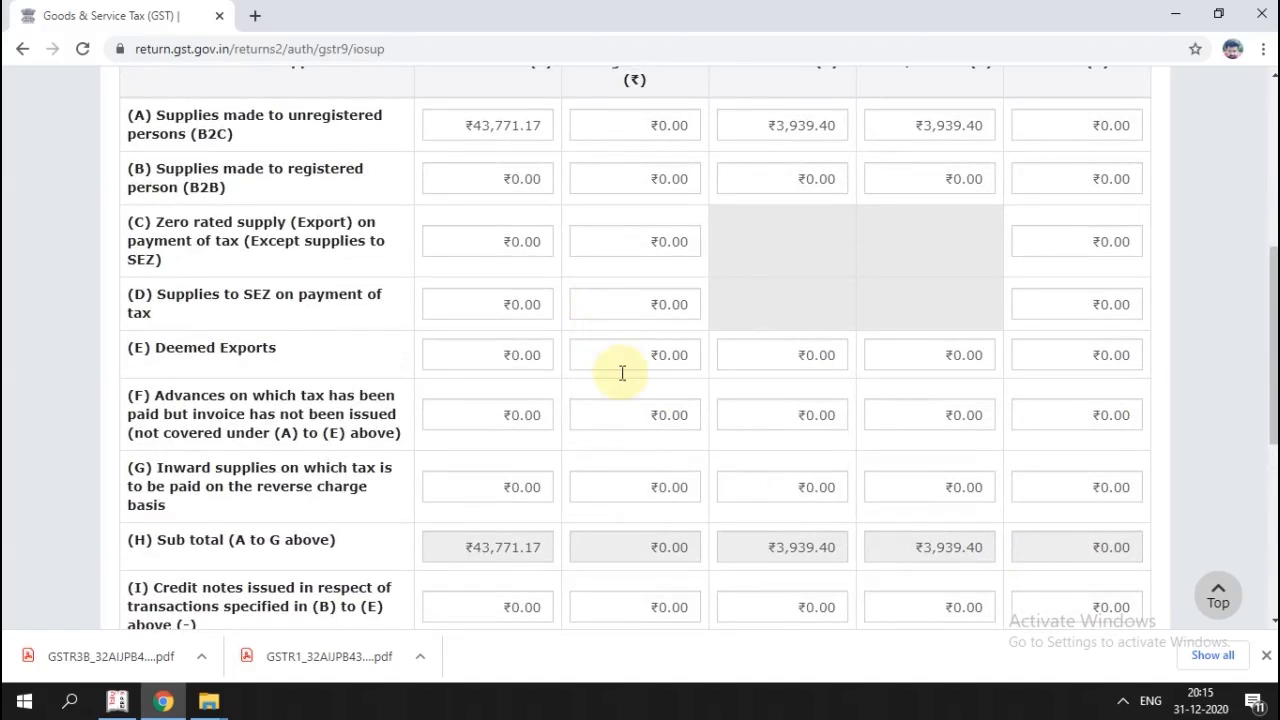
scroll(620, 375, "down", 2)
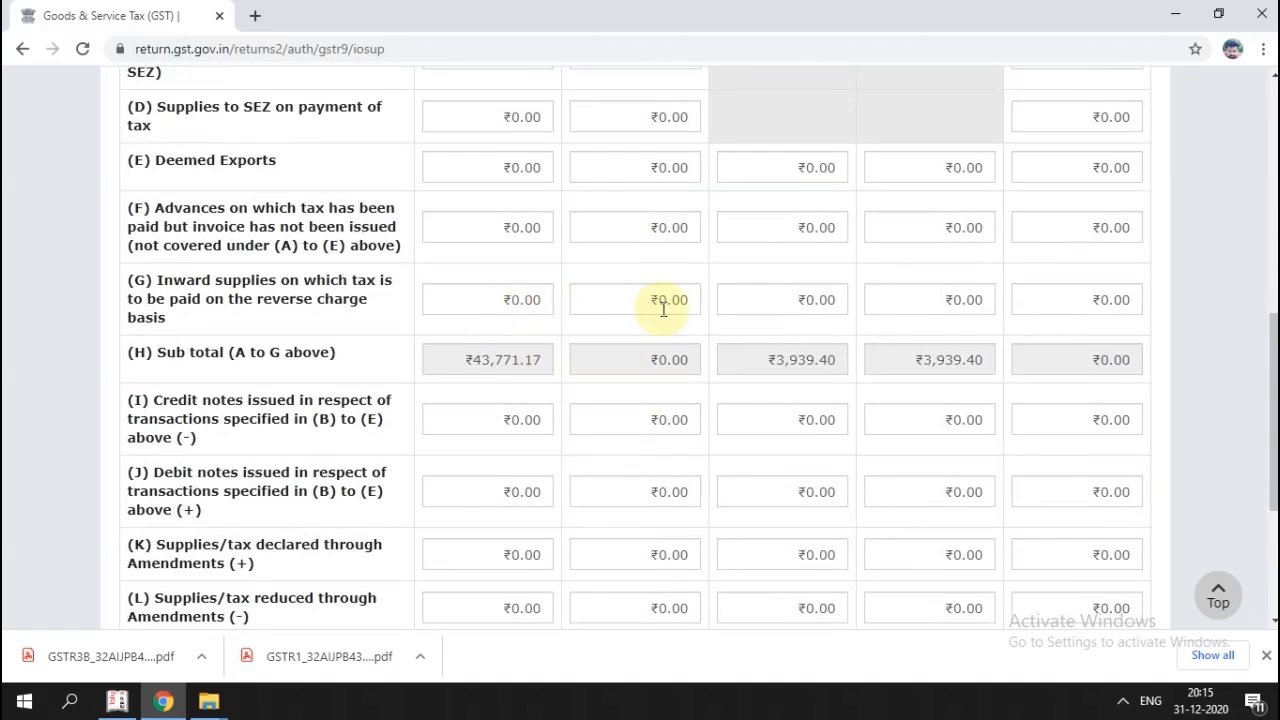
scroll(660, 300, "down", 1)
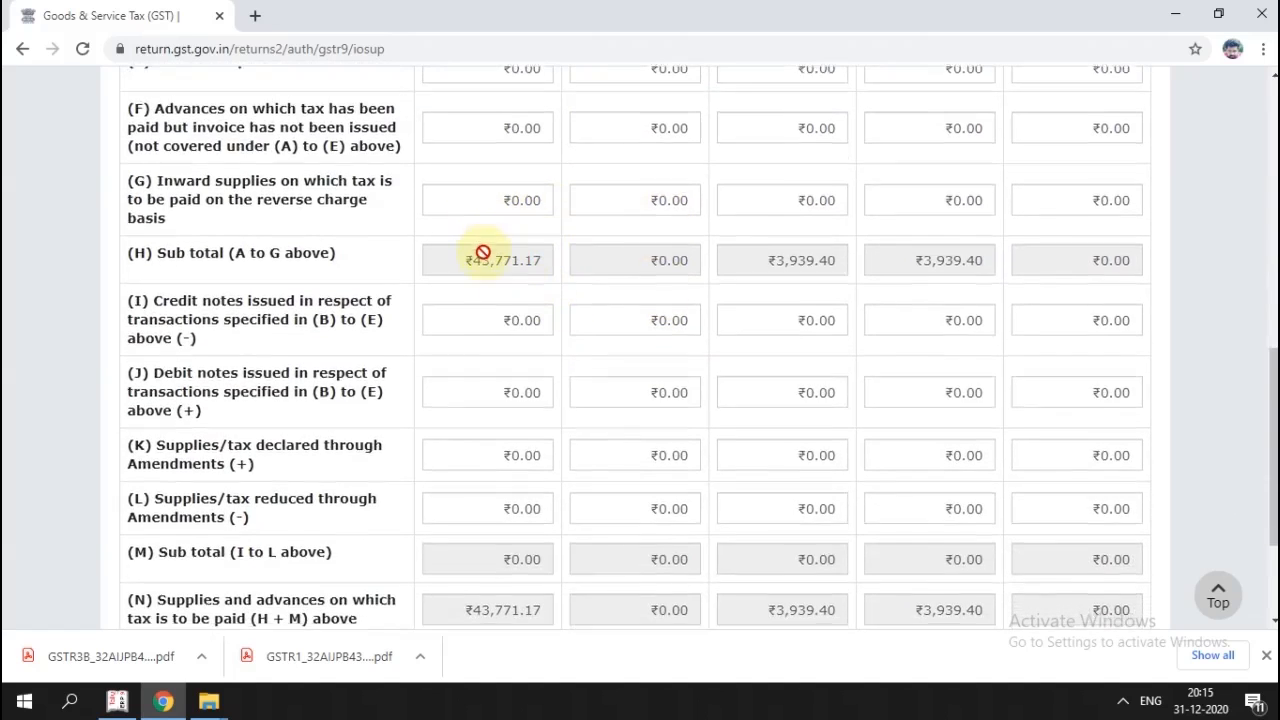
scroll(485, 252, "down", 1)
scroll(500, 240, "up", 5)
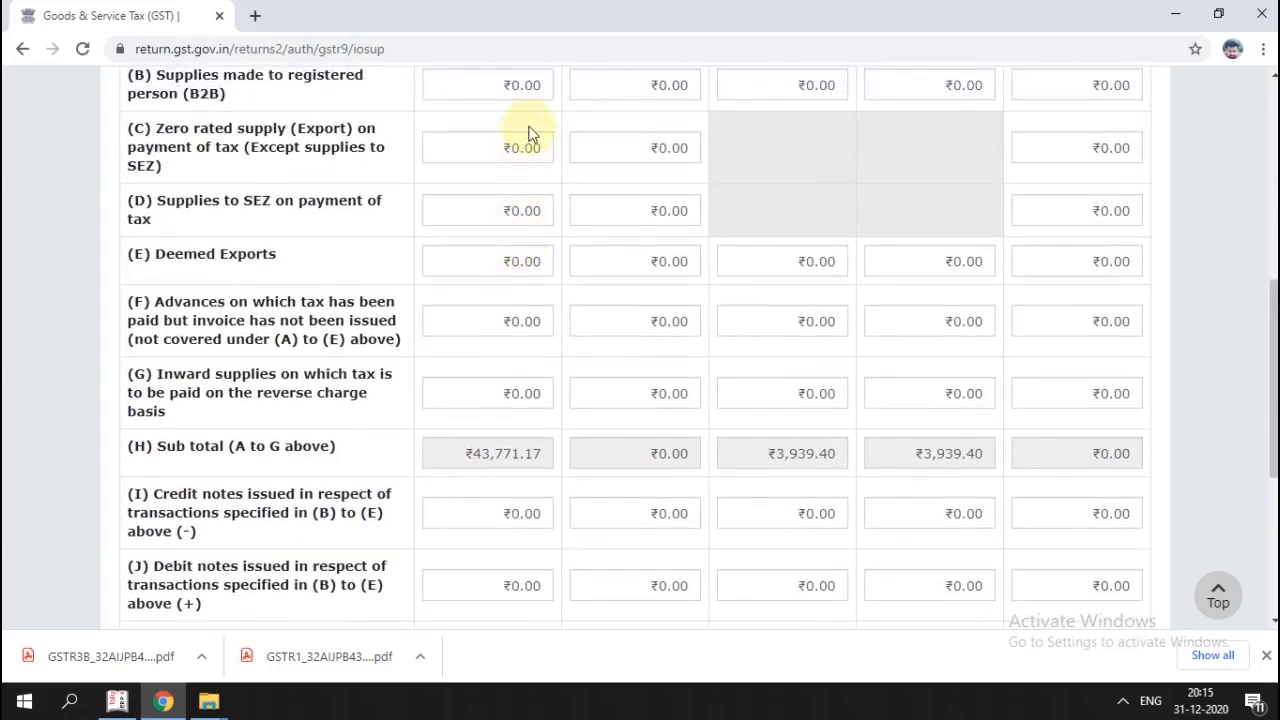
scroll(533, 116, "down", 3)
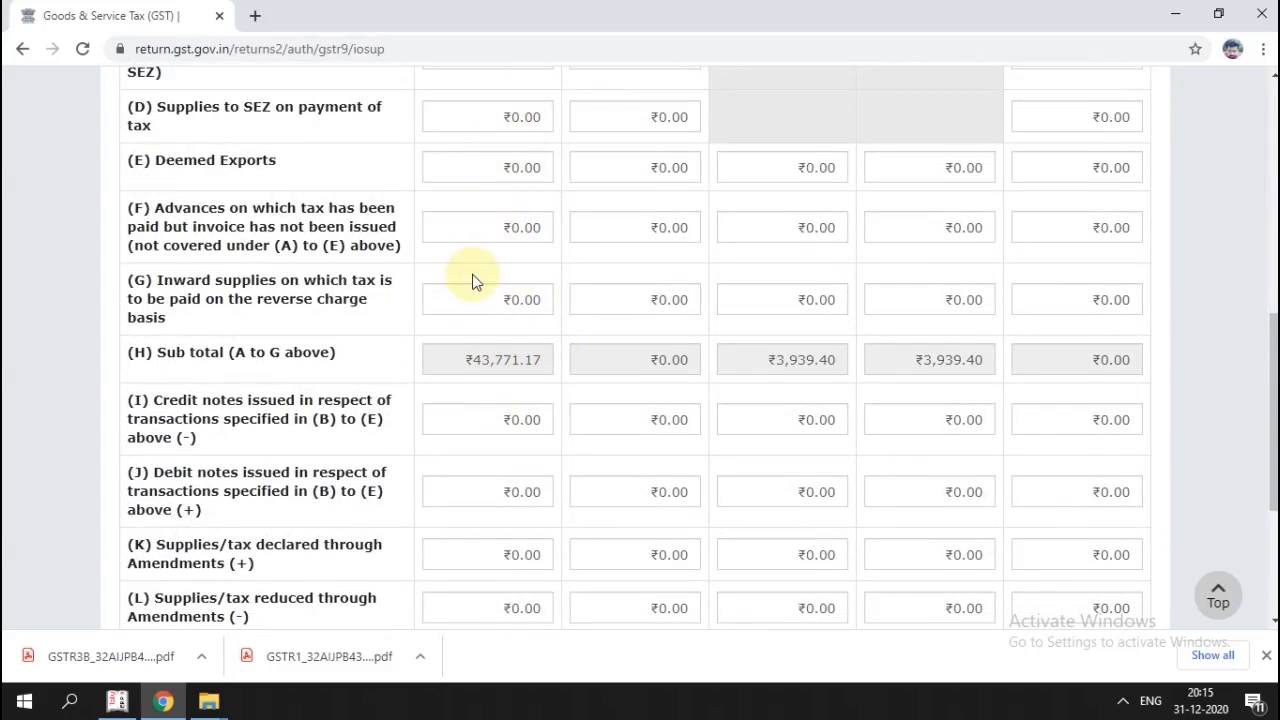
scroll(475, 281, "up", 3)
scroll(489, 477, "down", 2)
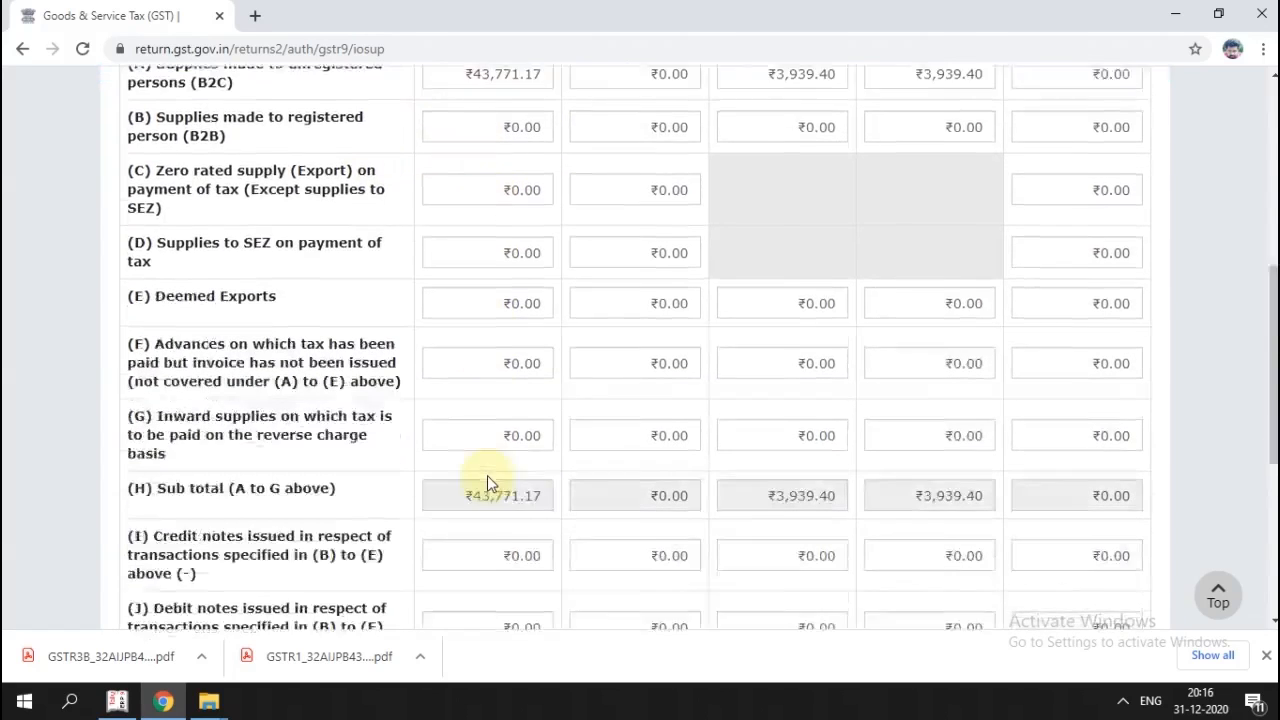
Examine the table 4 rows for credit notes, debit notes and supplies declared or reduced through amendments.
scroll(489, 470, "down", 2)
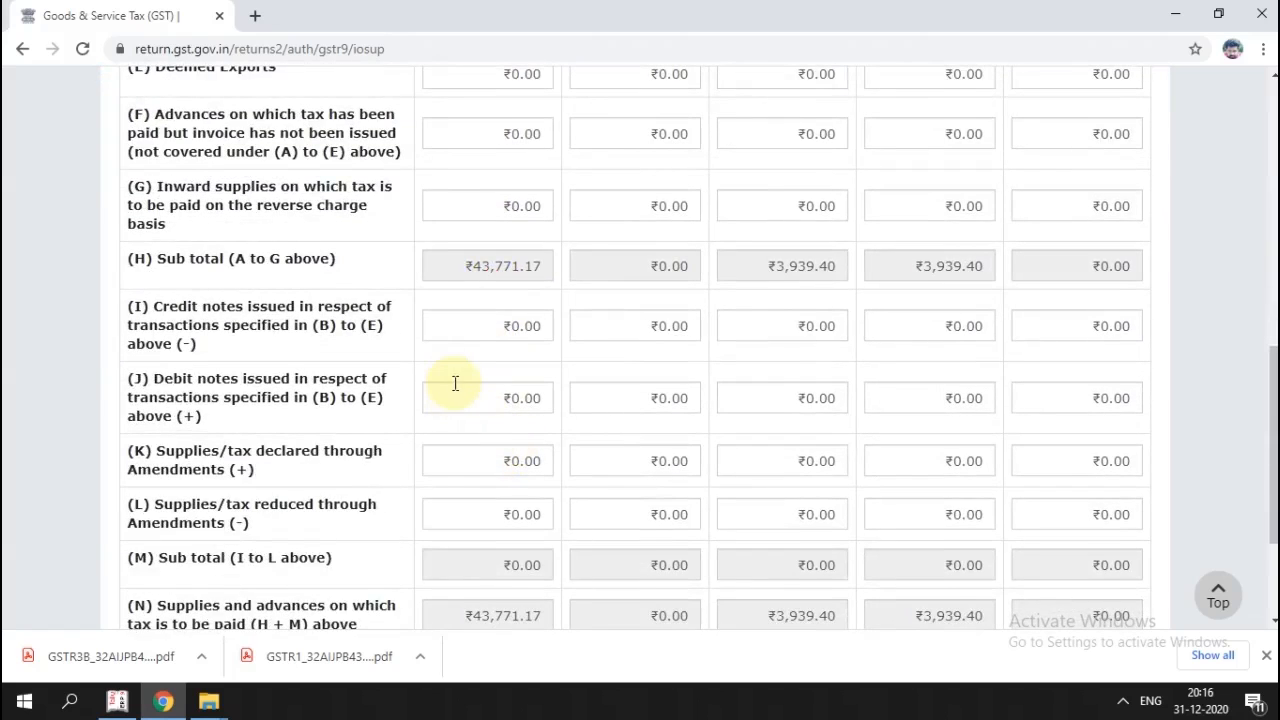
scroll(455, 383, "down", 1)
left_click(480, 234)
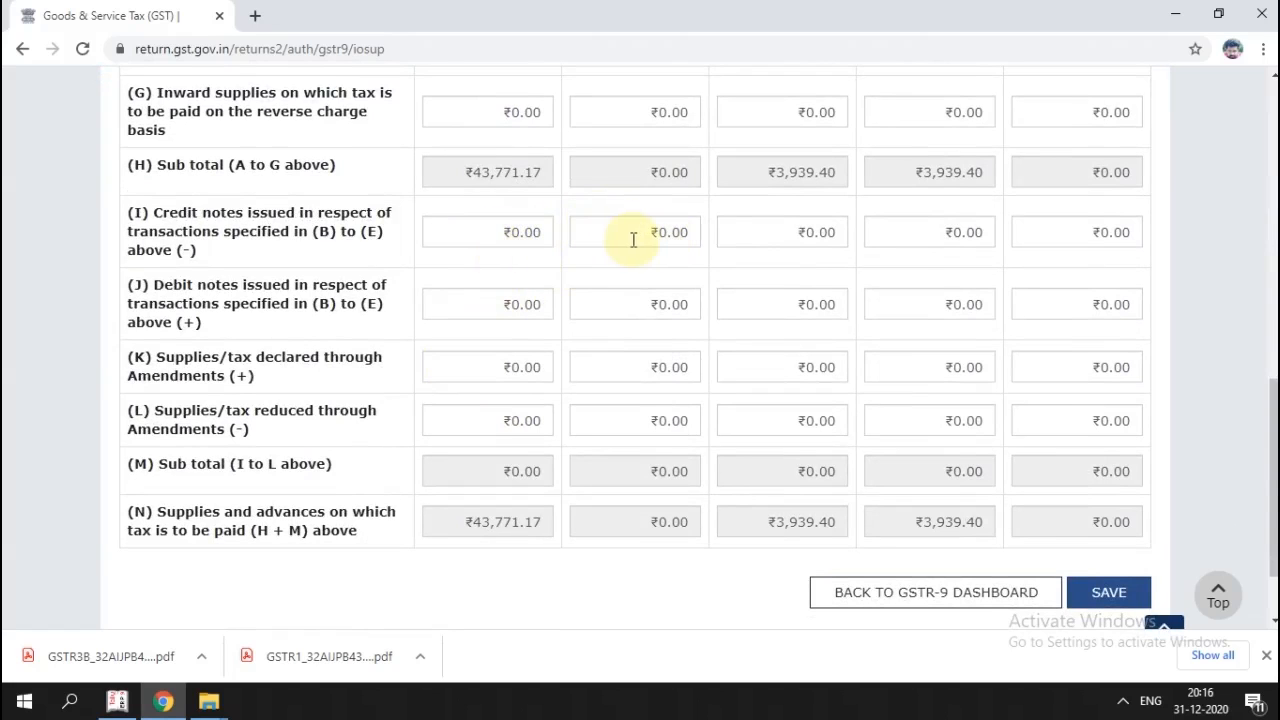
scroll(444, 326, "down", 1)
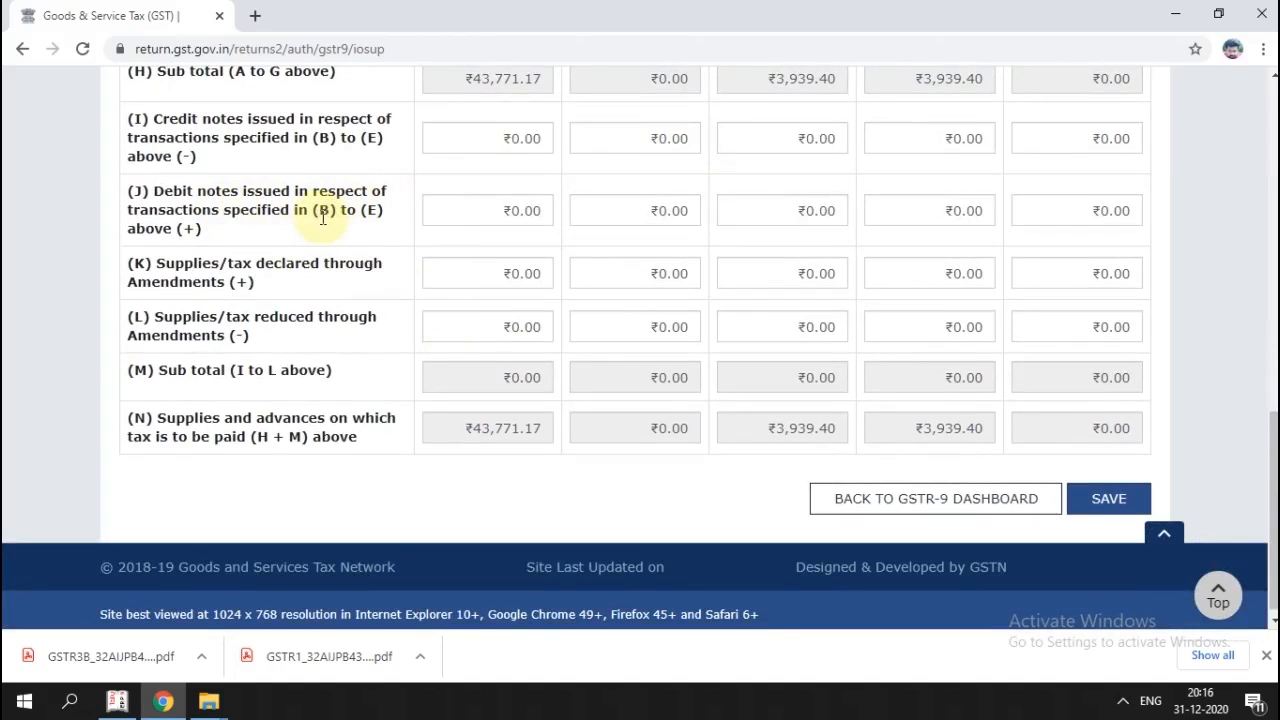
scroll(297, 228, "up", 4)
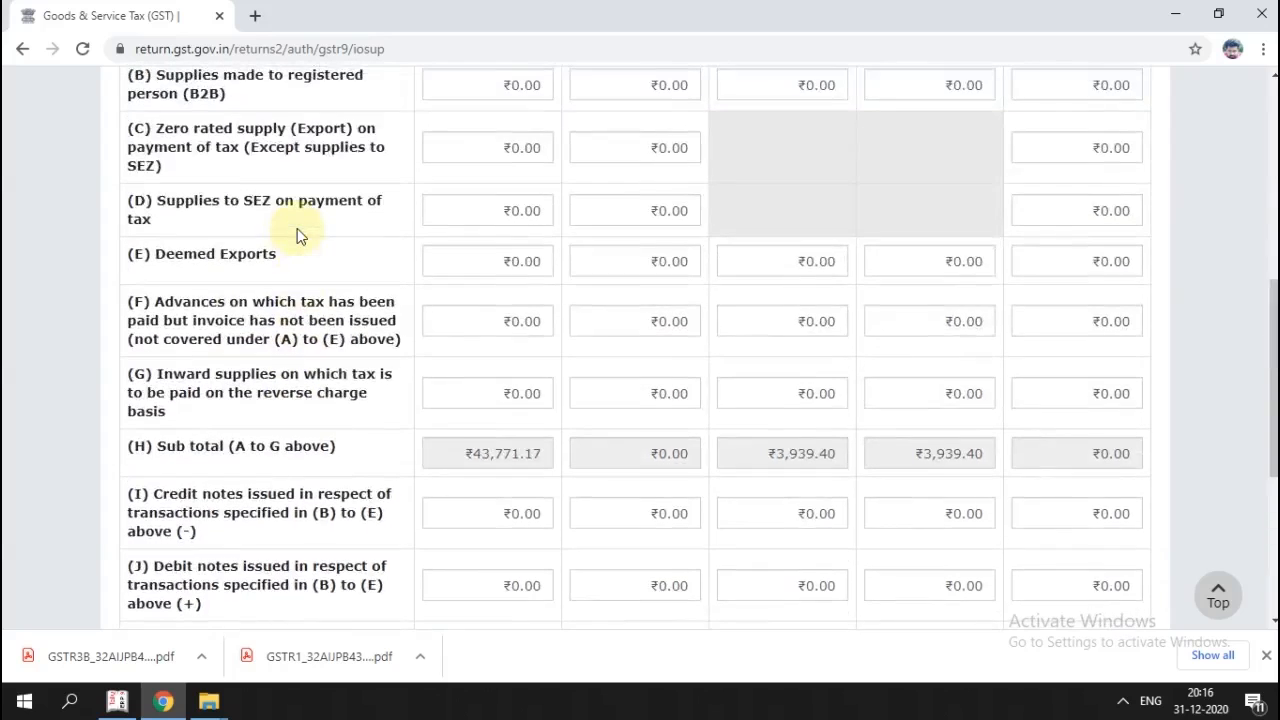
scroll(297, 232, "up", 1)
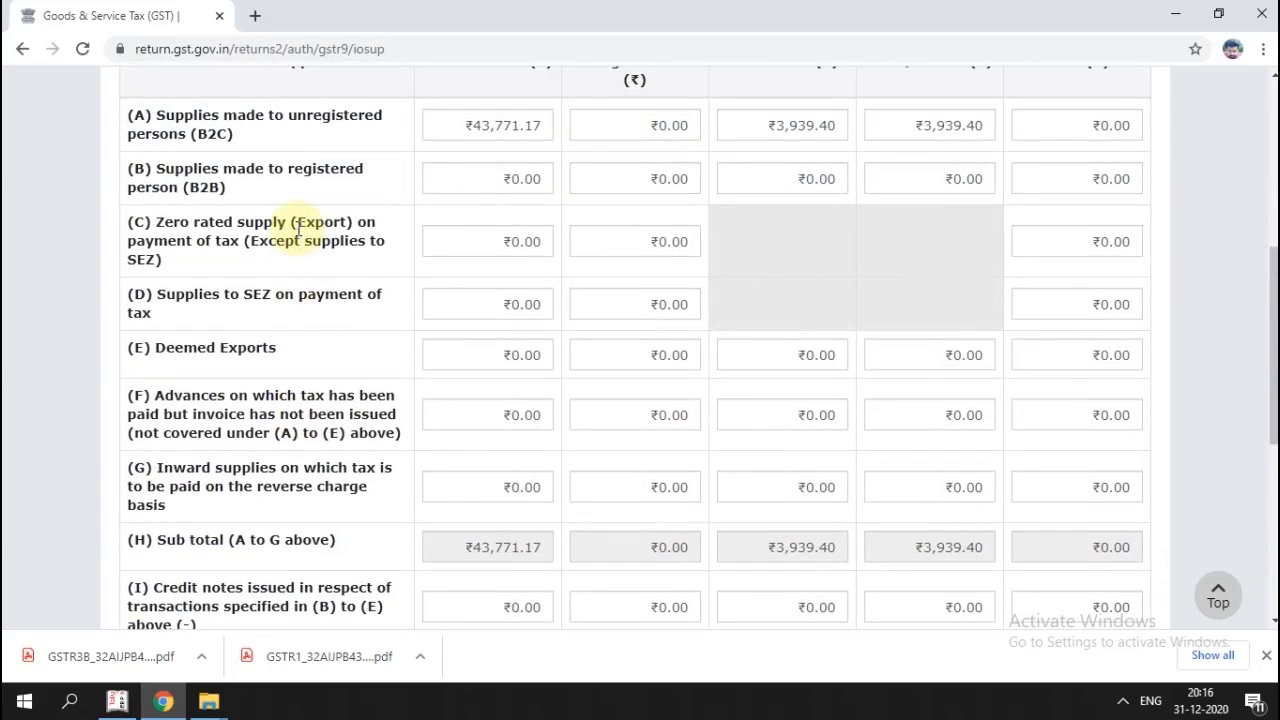
scroll(300, 230, "down", 4)
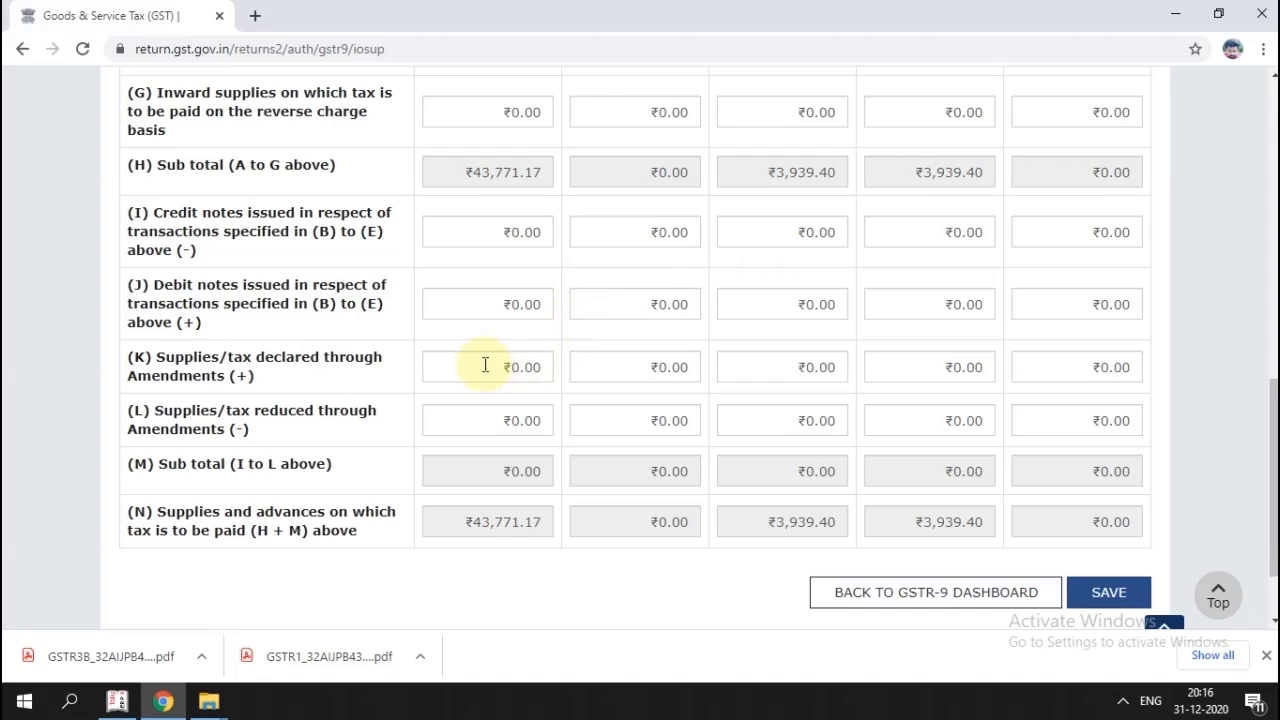
scroll(486, 364, "down", 1)
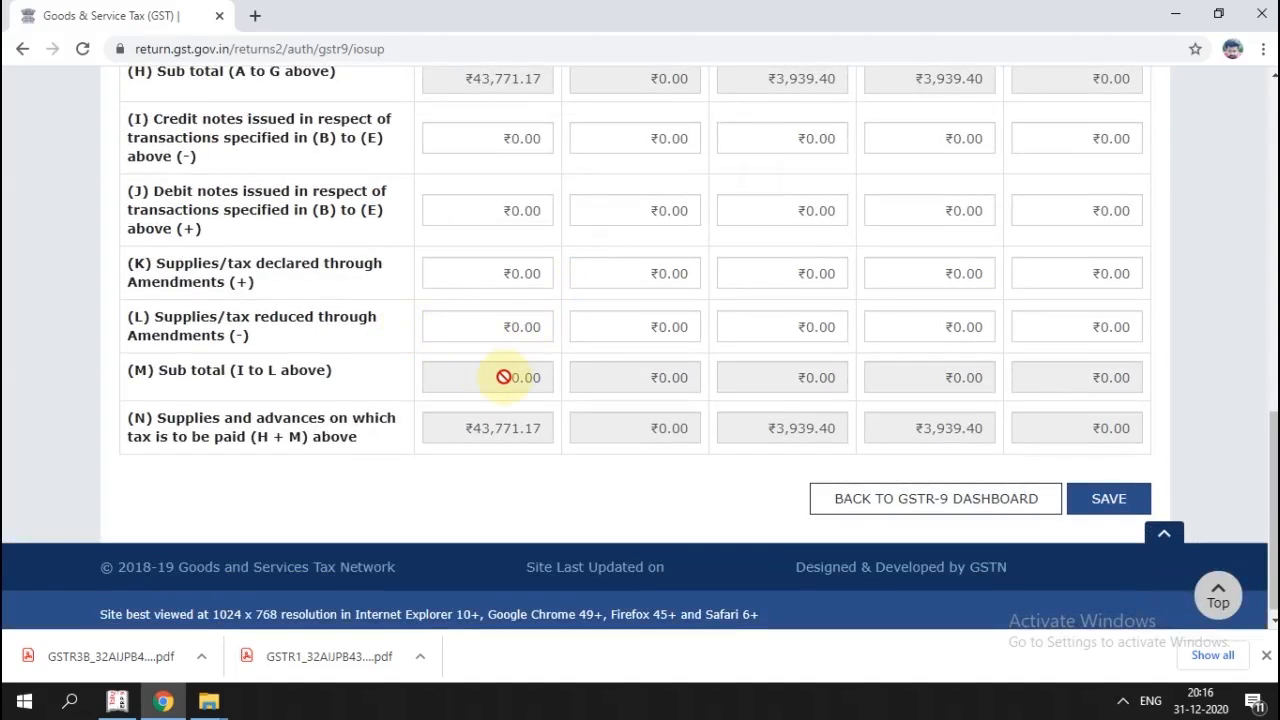
Recheck all table 4 amounts from the B2C supplies through to the supplies and advances on which tax is to be paid.
scroll(503, 377, "up", 8)
scroll(503, 377, "down", 3)
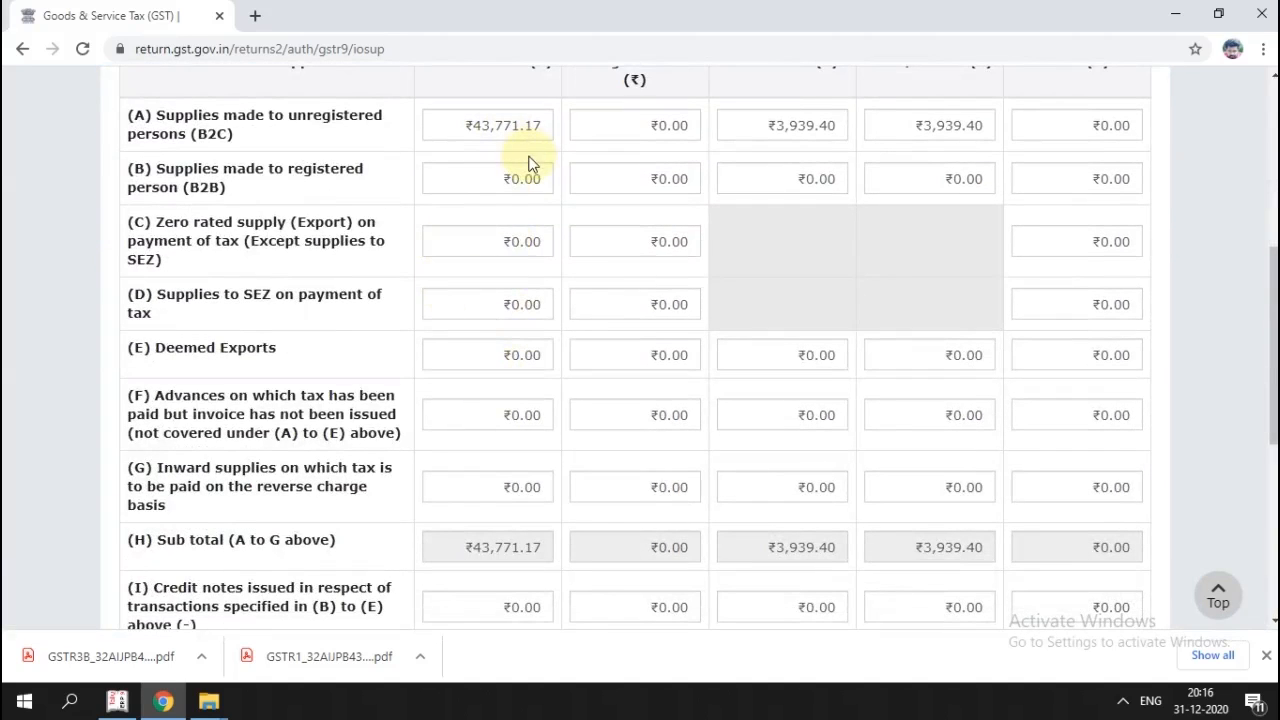
scroll(490, 260, "down", 2)
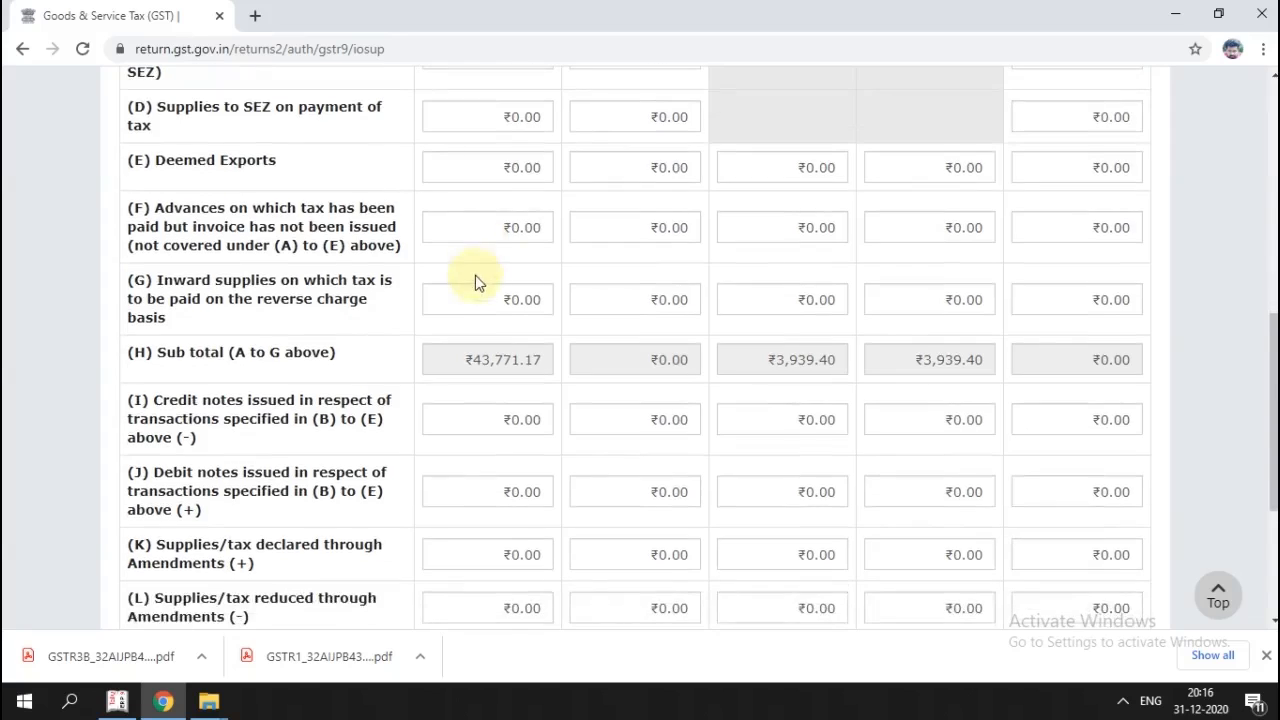
scroll(494, 214, "up", 2)
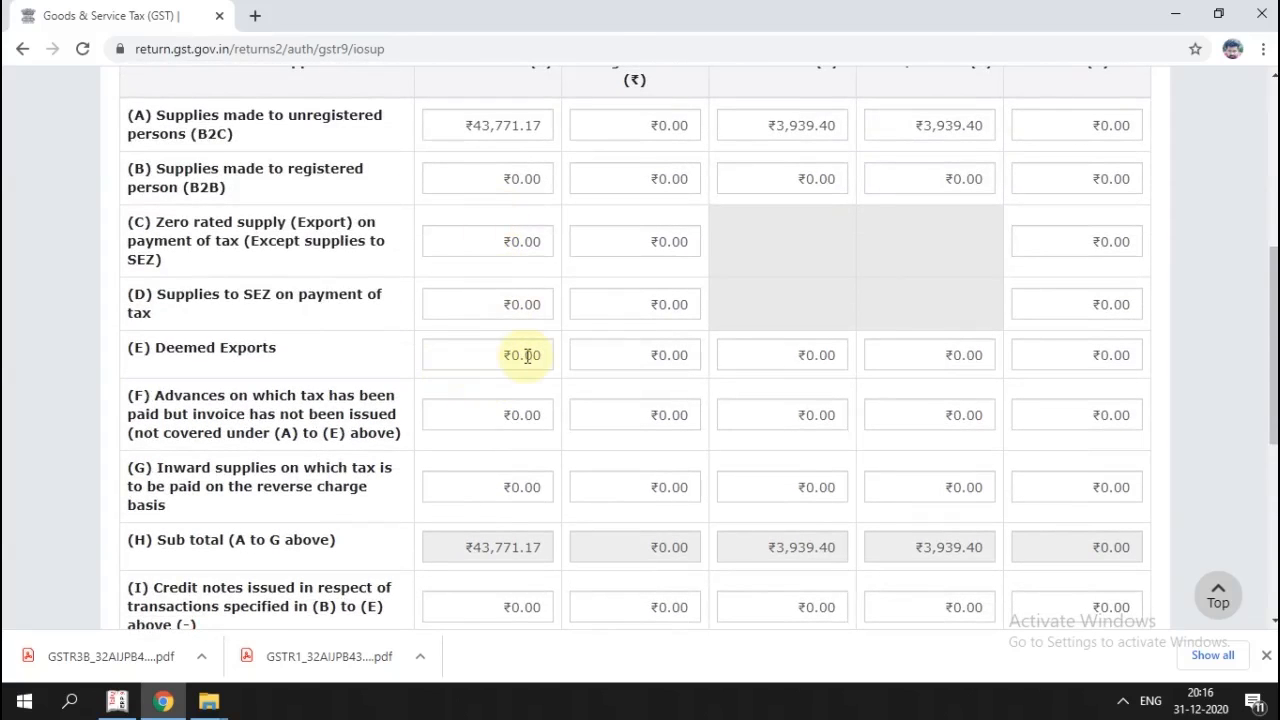
scroll(580, 366, "down", 4)
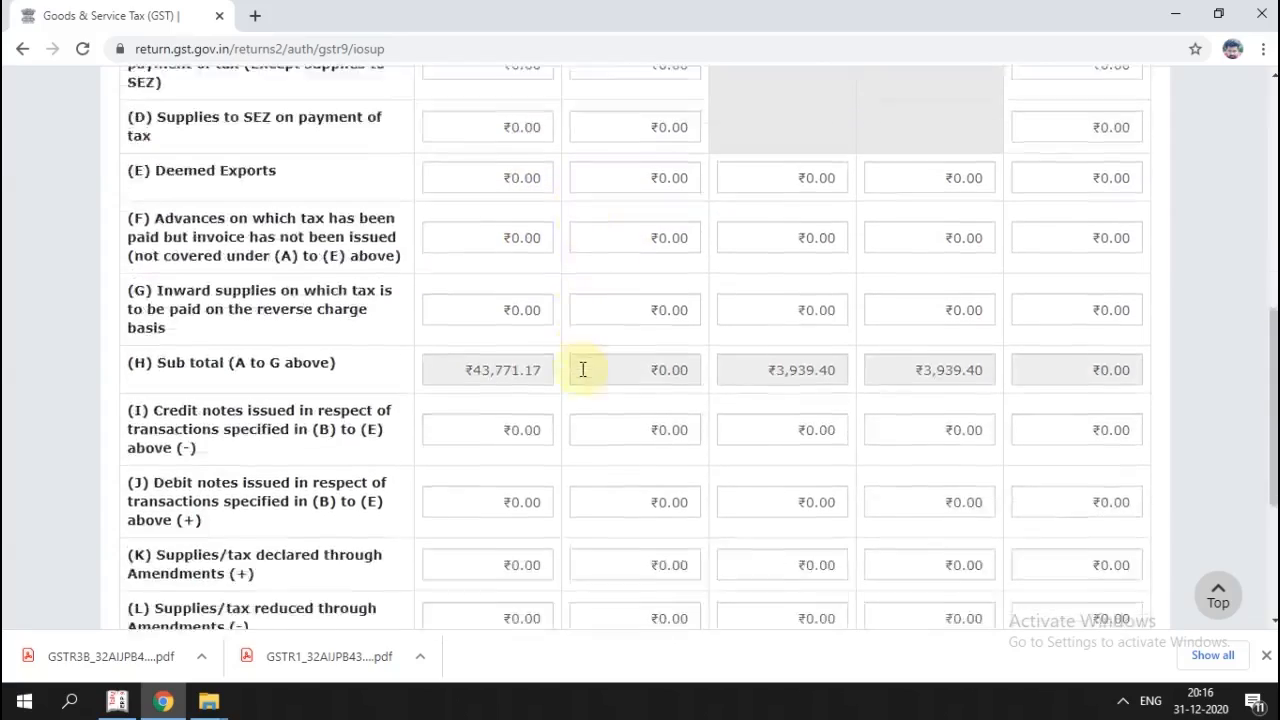
scroll(640, 354, "down", 1)
scroll(640, 354, "up", 7)
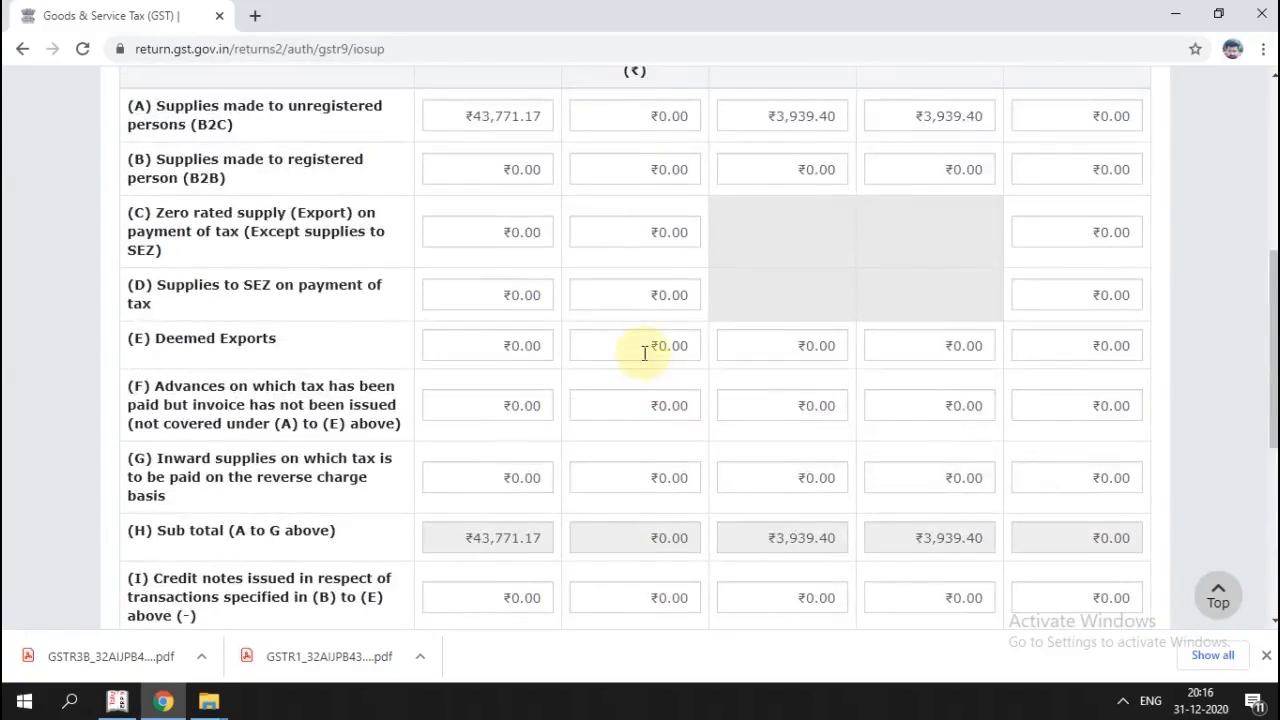
scroll(644, 341, "down", 3)
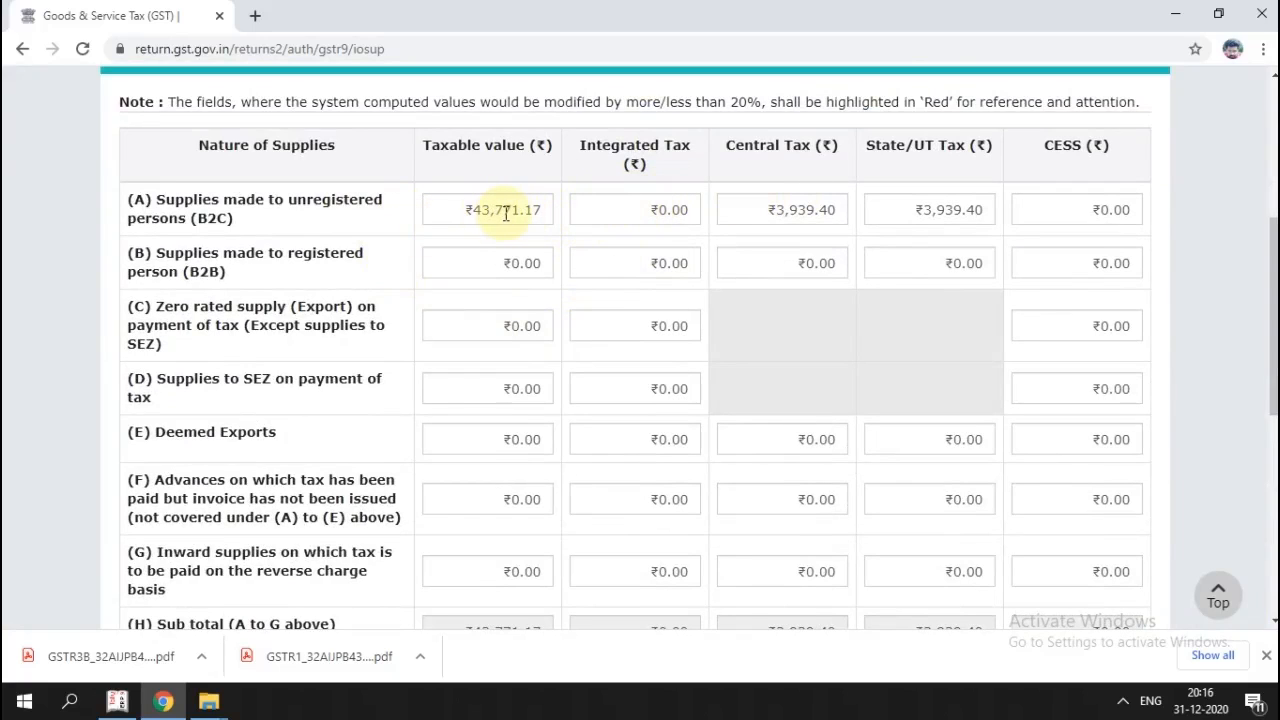
scroll(775, 250, "down", 3)
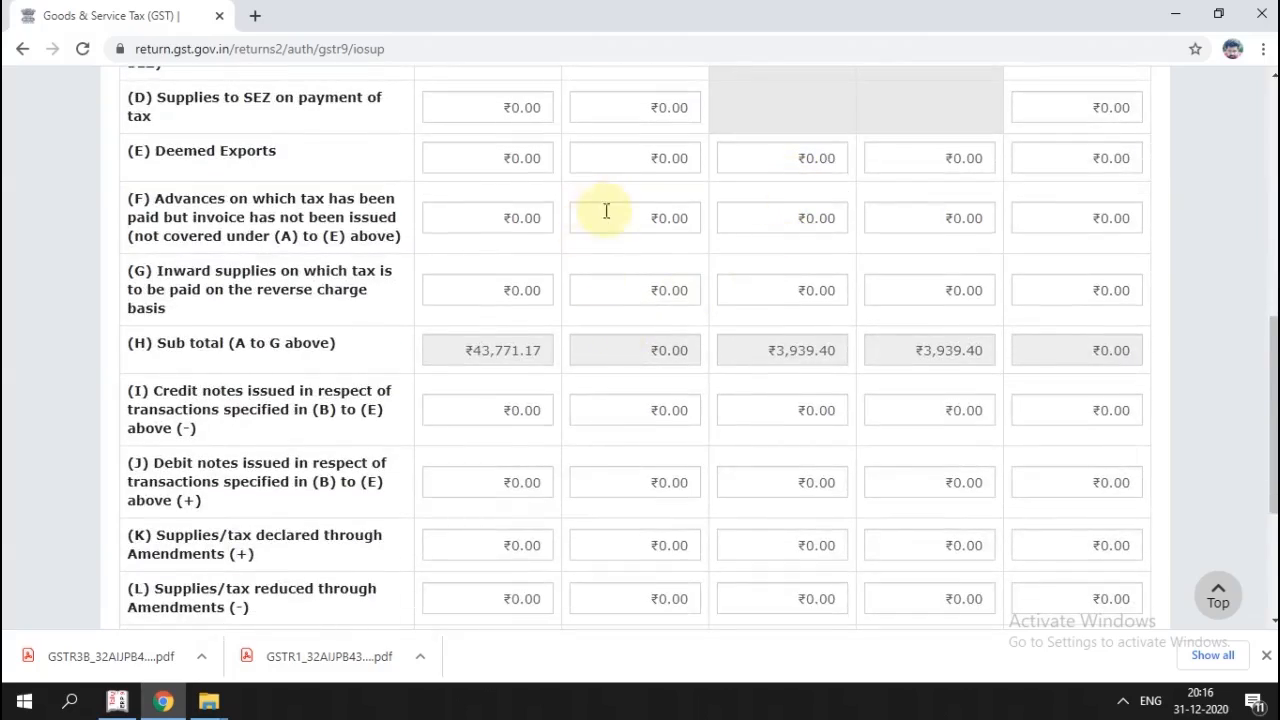
scroll(612, 240, "down", 3)
scroll(610, 282, "up", 5)
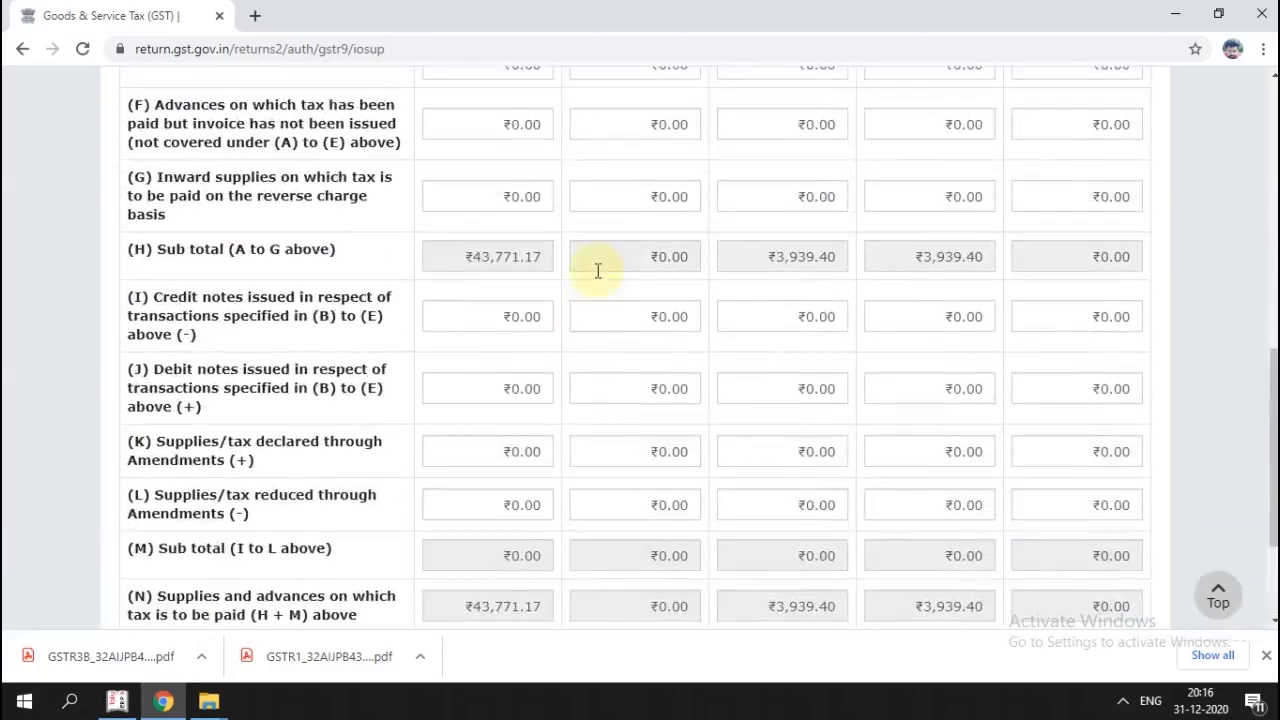
scroll(597, 272, "up", 3)
scroll(597, 272, "down", 2)
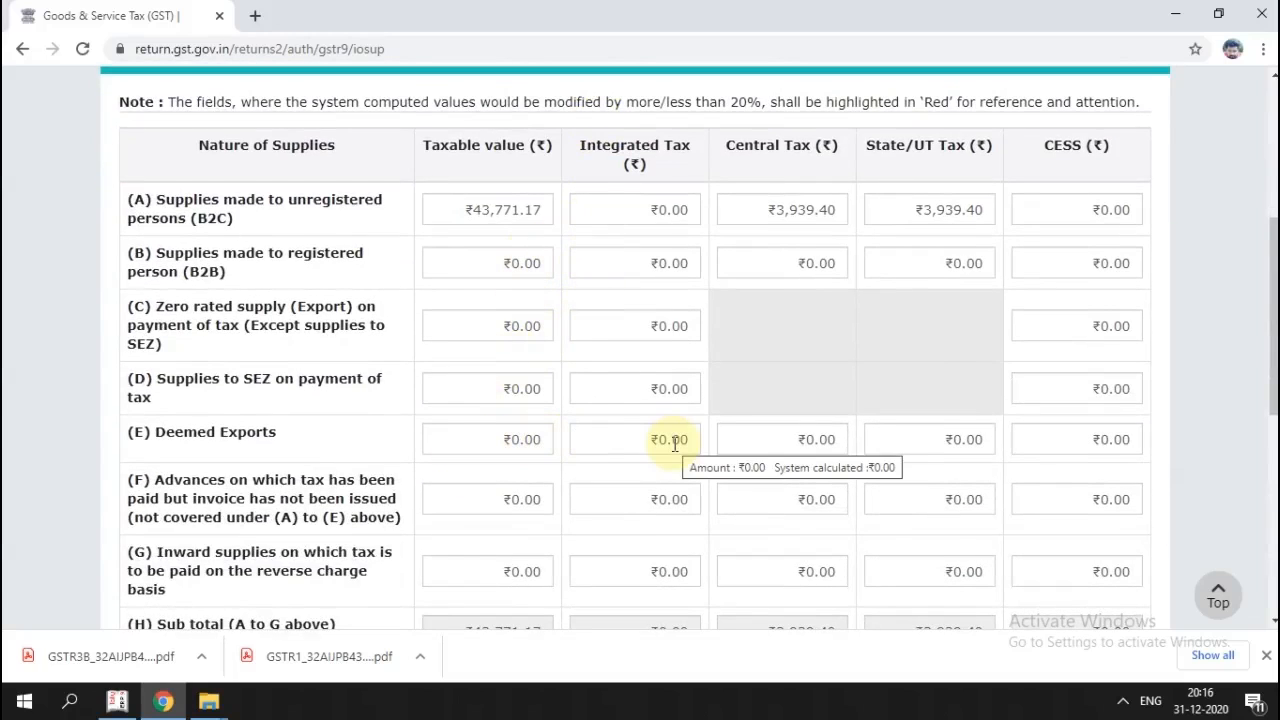
scroll(674, 448, "down", 5)
scroll(663, 414, "up", 6)
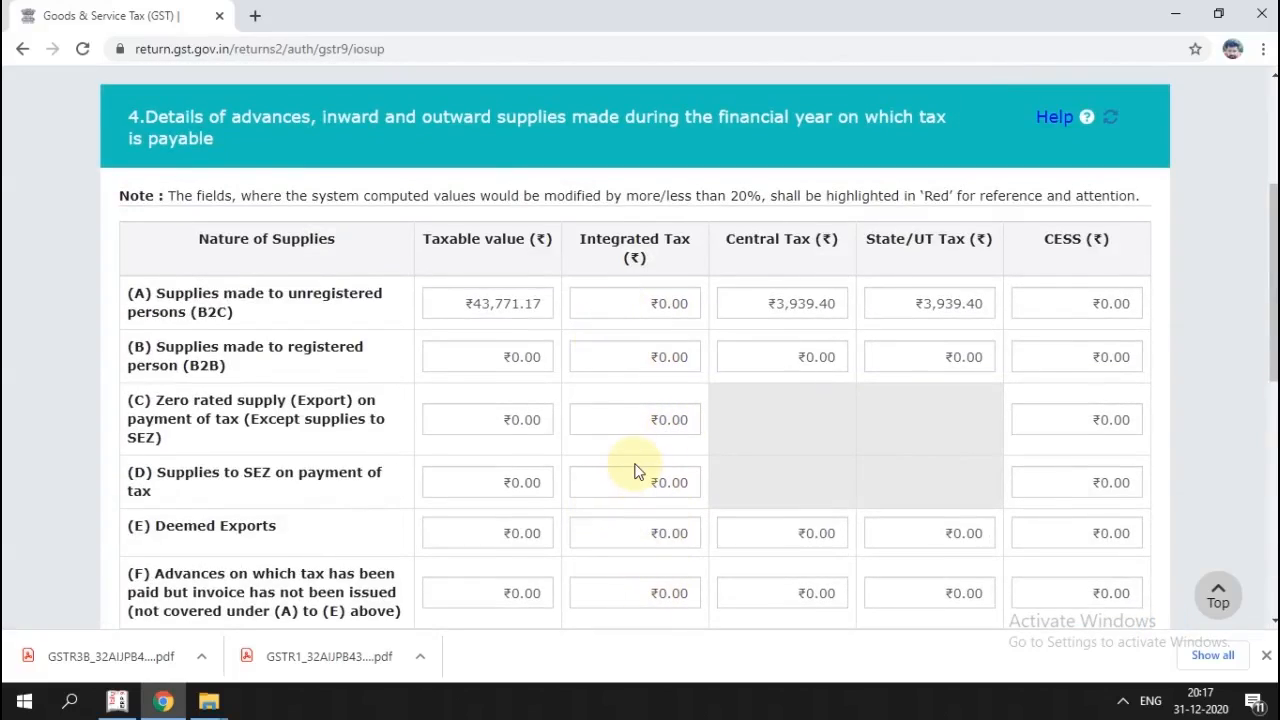
Save the table 4 details and return to the GSTR-9 dashboard.
scroll(634, 470, "down", 7)
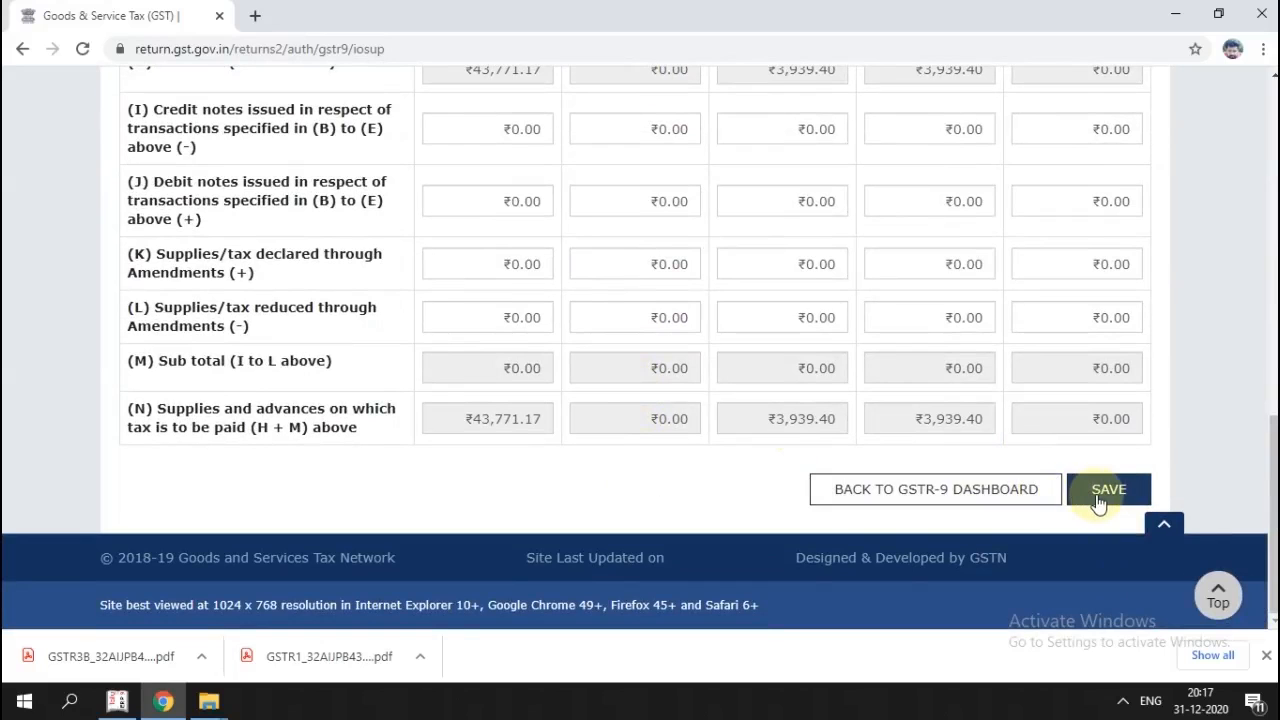
left_click(1099, 499)
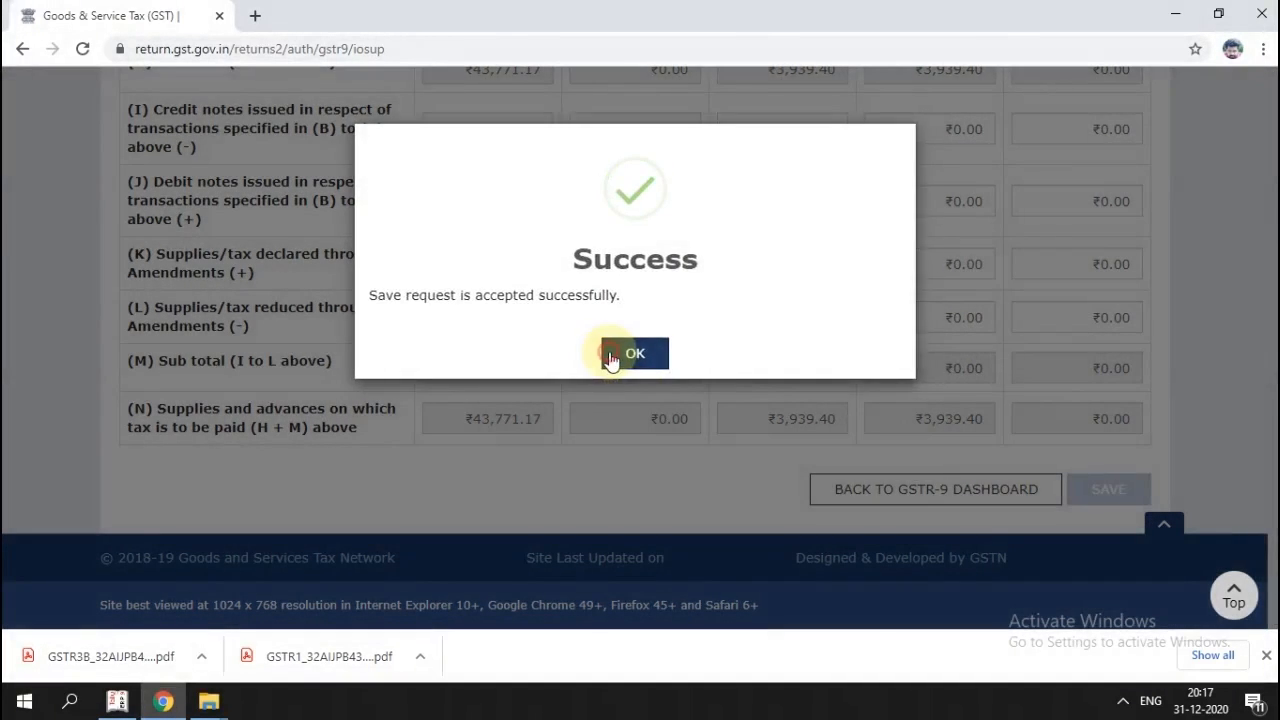
left_click(612, 357)
left_click(893, 493)
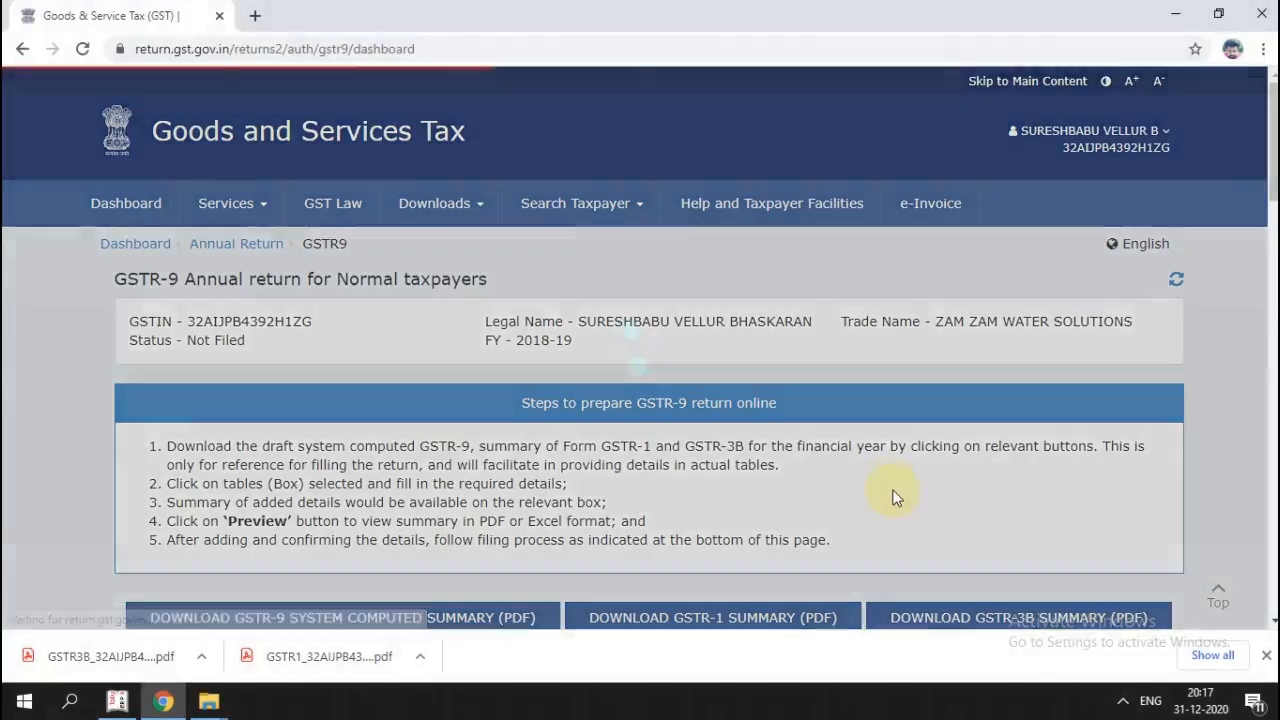
Open table 5 with details of outward supplies on which tax is not payable and look through its rows.
scroll(894, 494, "down", 3)
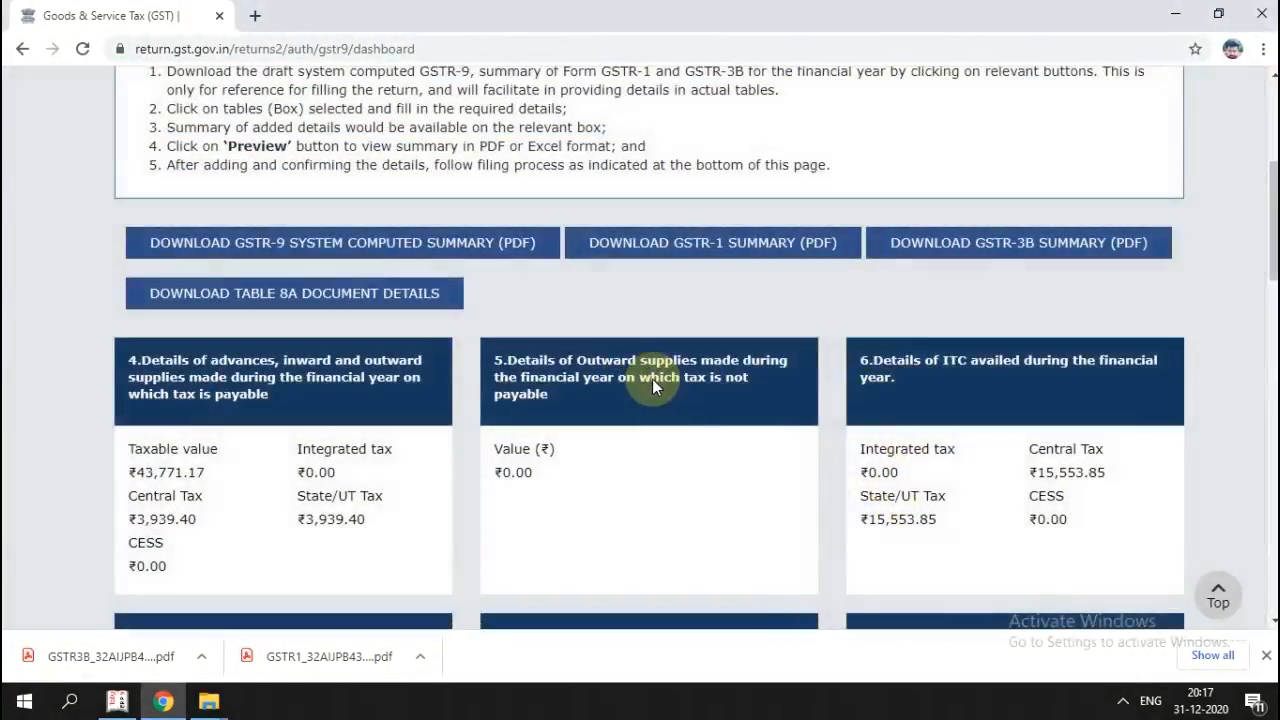
scroll(588, 141, "down", 2)
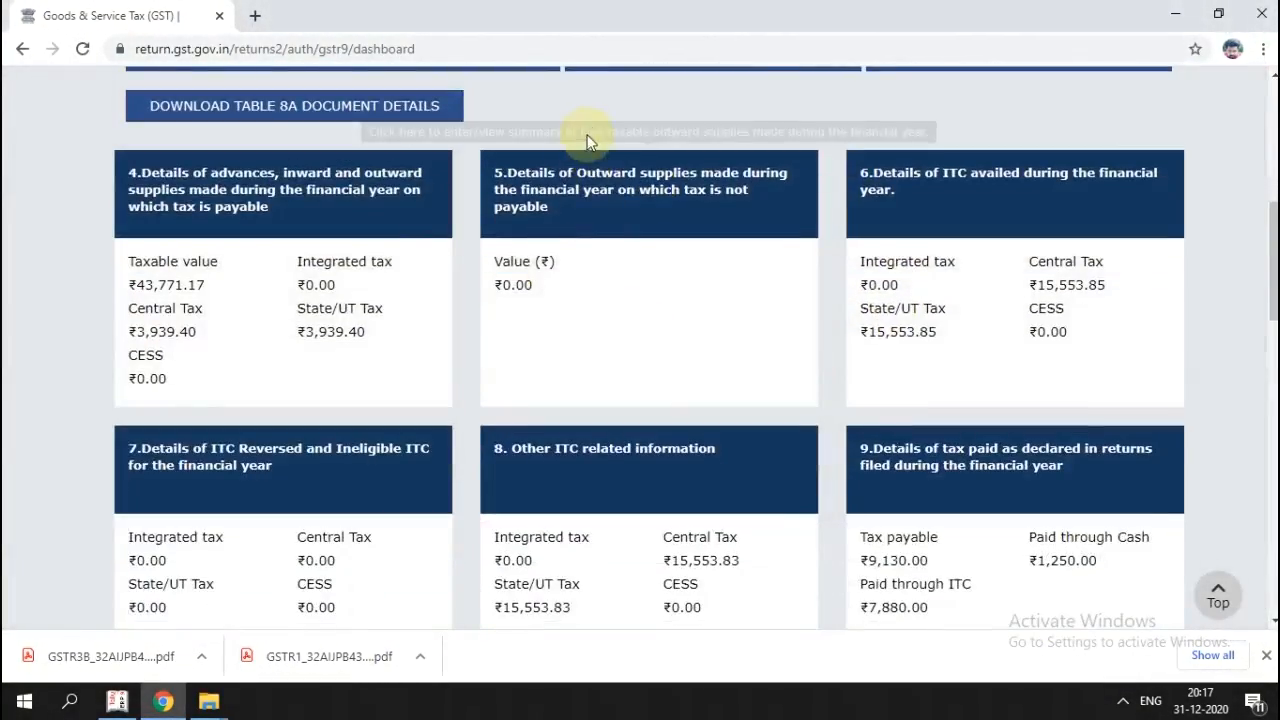
left_click(612, 190)
scroll(636, 311, "down", 7)
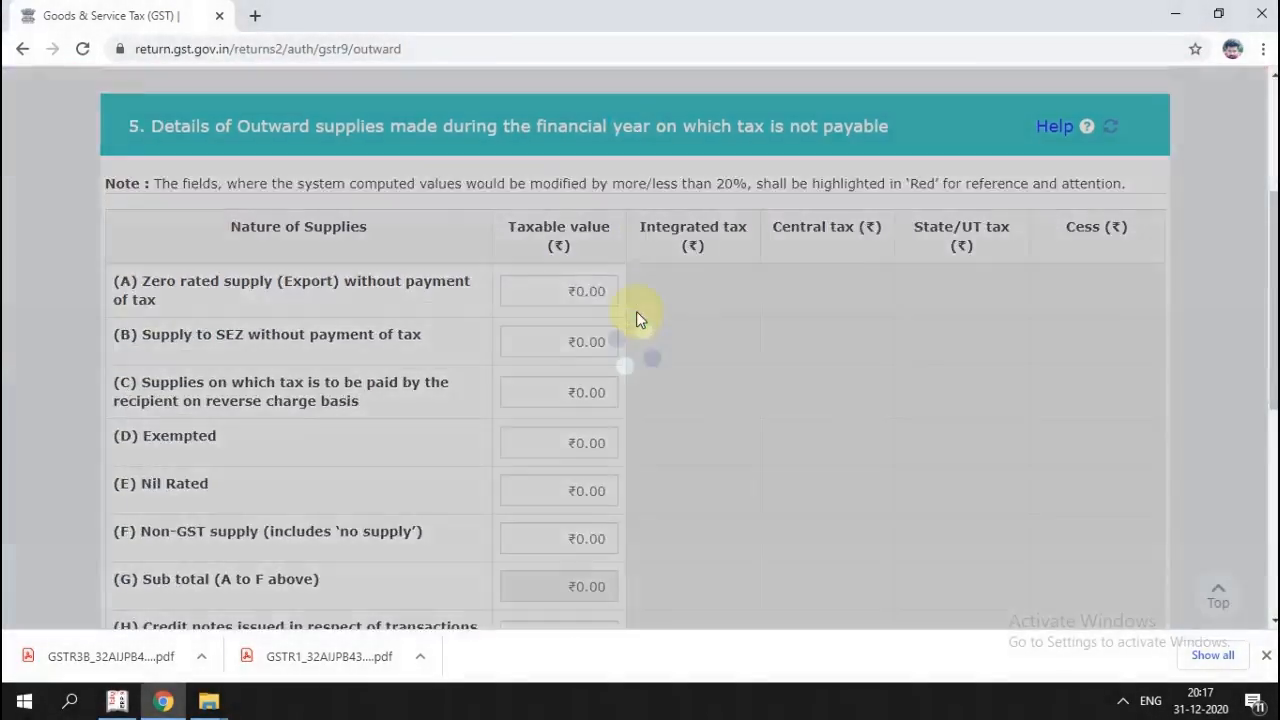
scroll(625, 311, "up", 4)
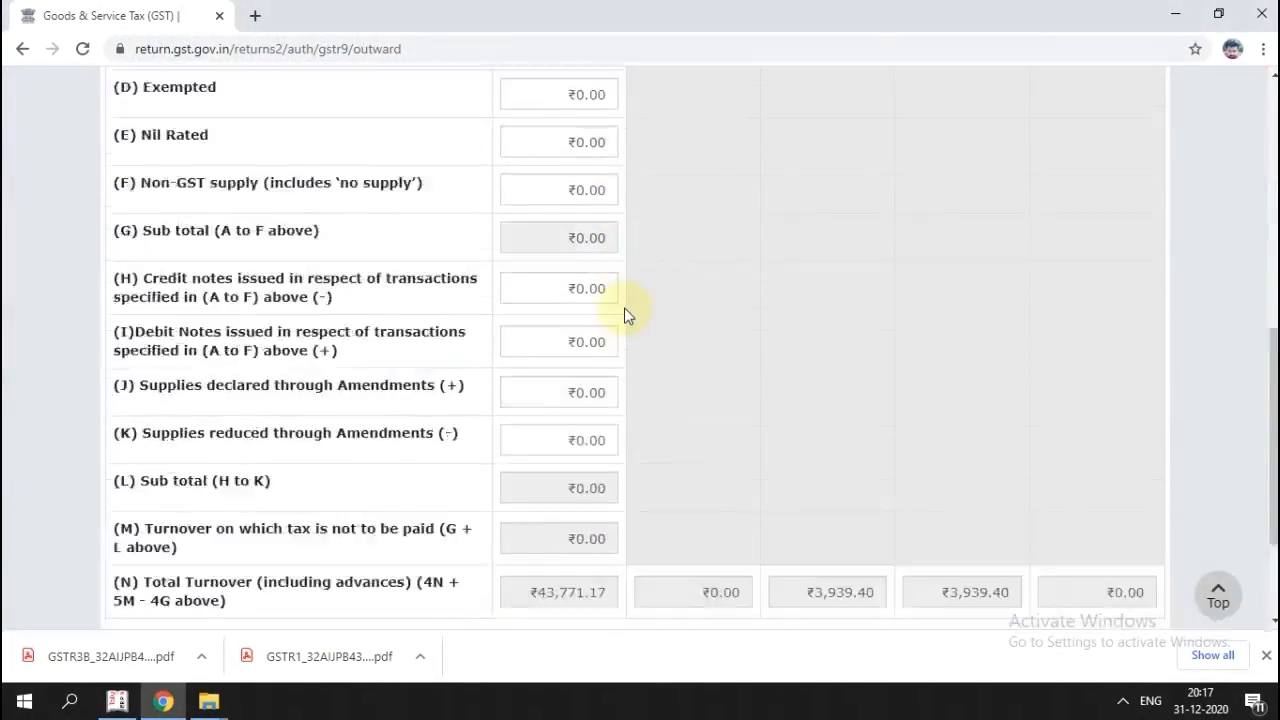
scroll(584, 333, "down", 2)
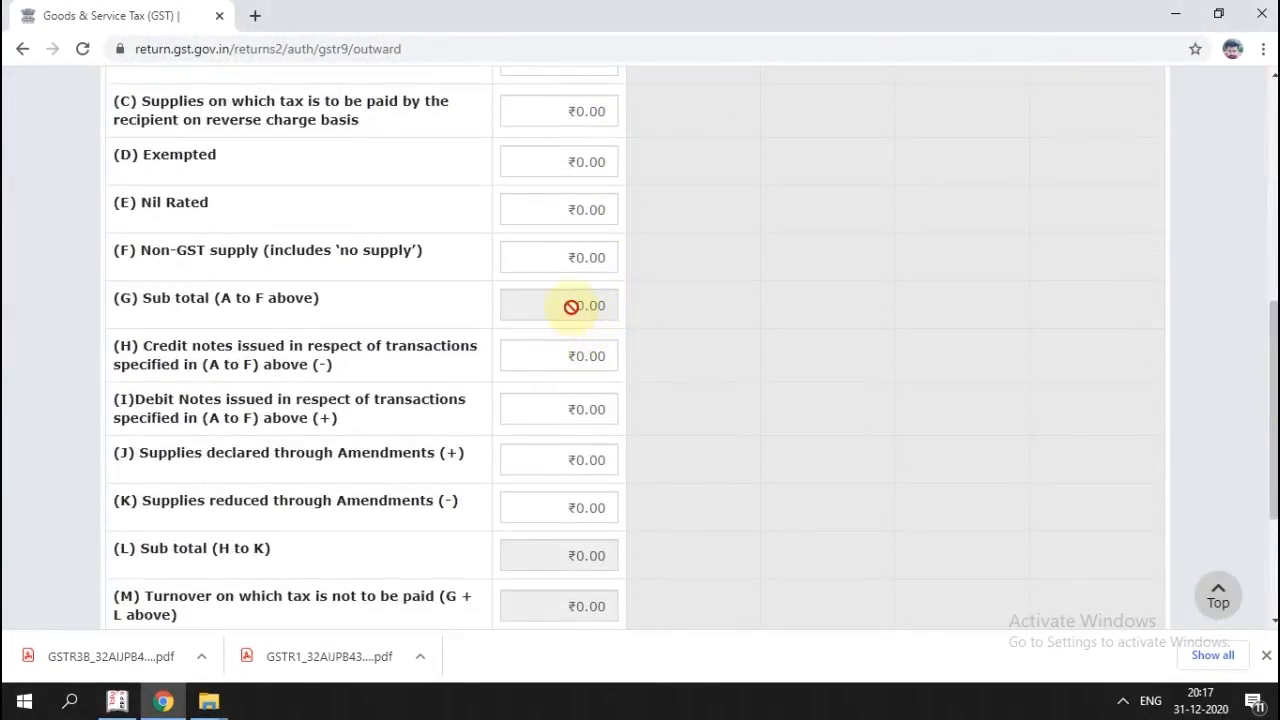
Examine the table 5 rows from zero rated exports without payment of tax through to the total turnover.
scroll(571, 307, "up", 3)
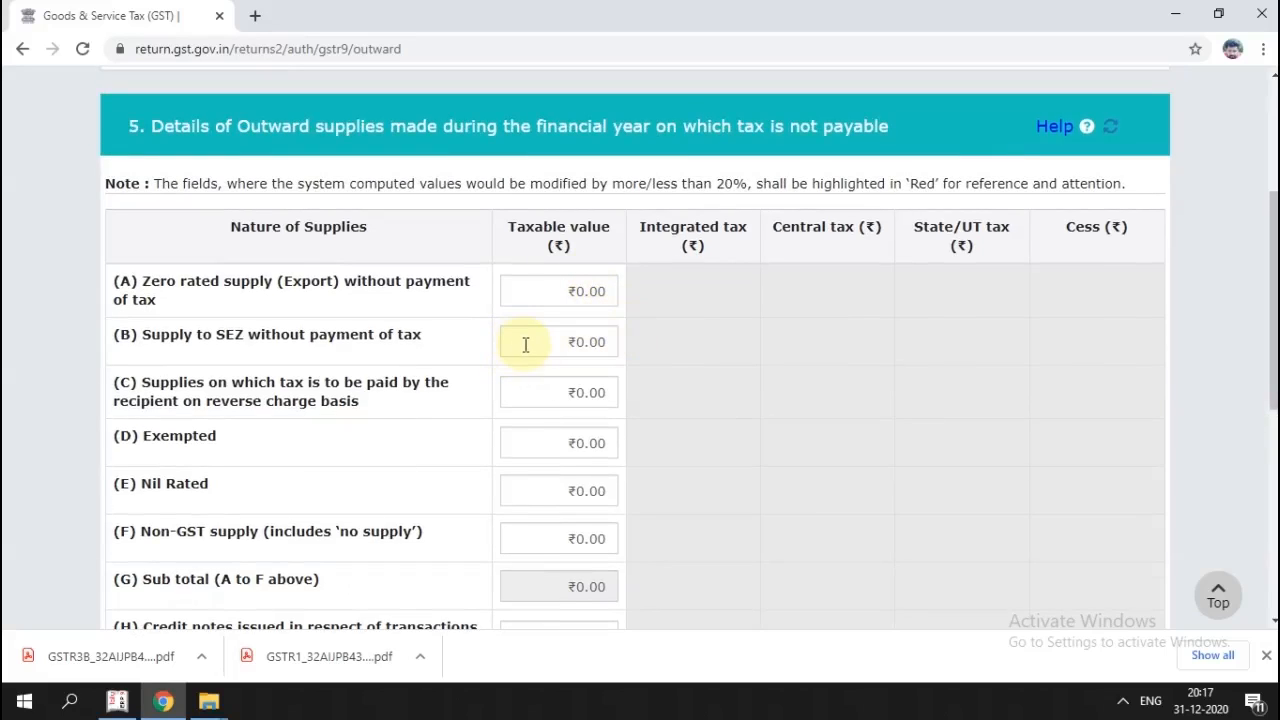
scroll(525, 344, "down", 2)
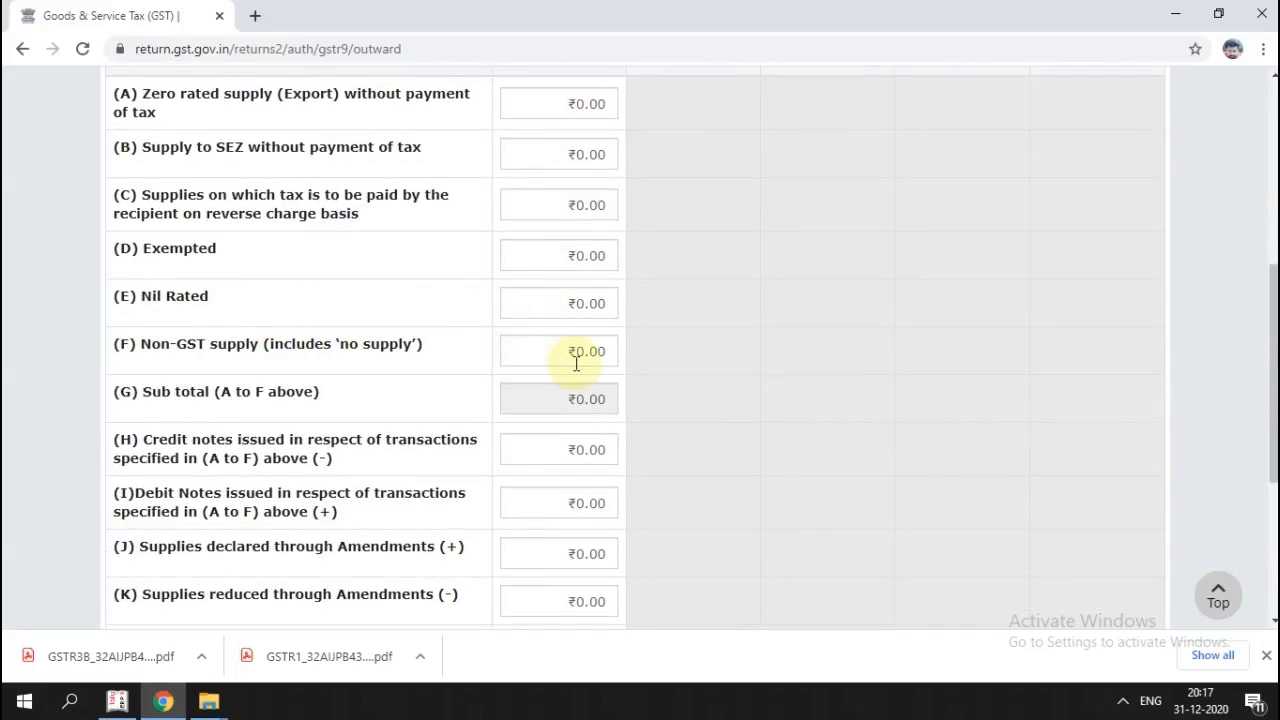
scroll(576, 364, "up", 2)
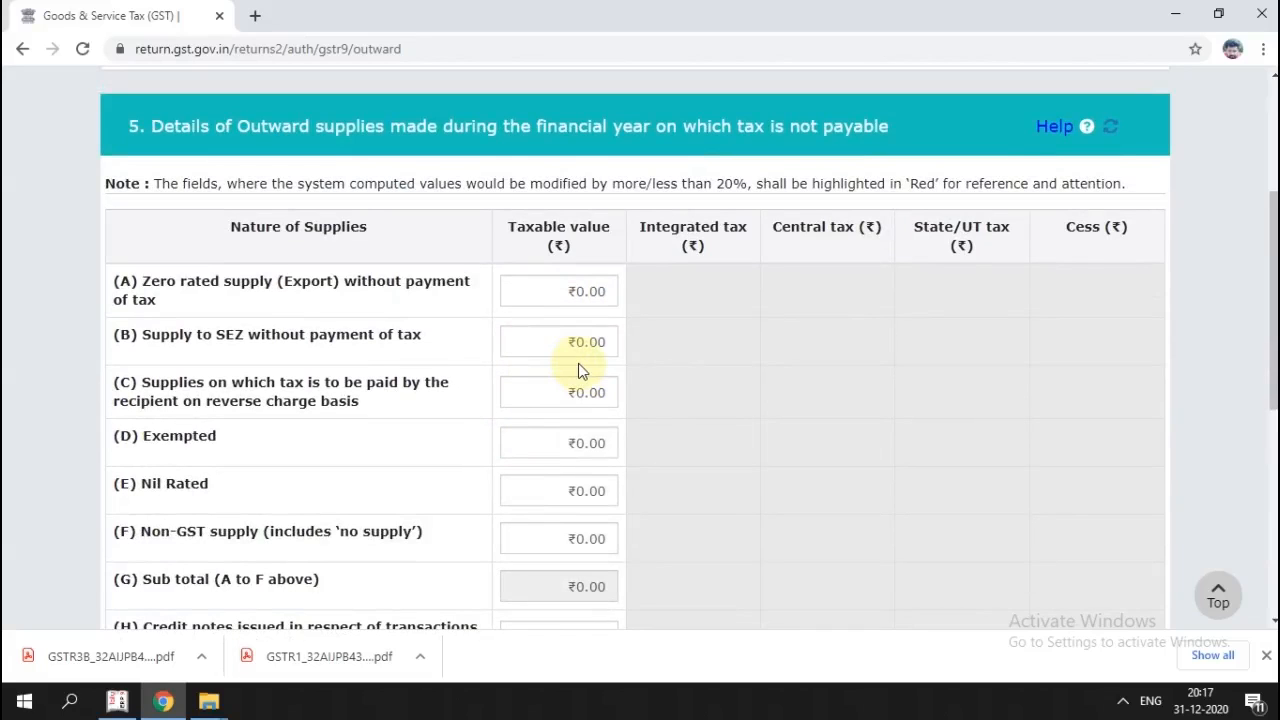
scroll(608, 320, "down", 3)
scroll(549, 295, "down", 1)
scroll(550, 250, "up", 1)
scroll(551, 214, "down", 1)
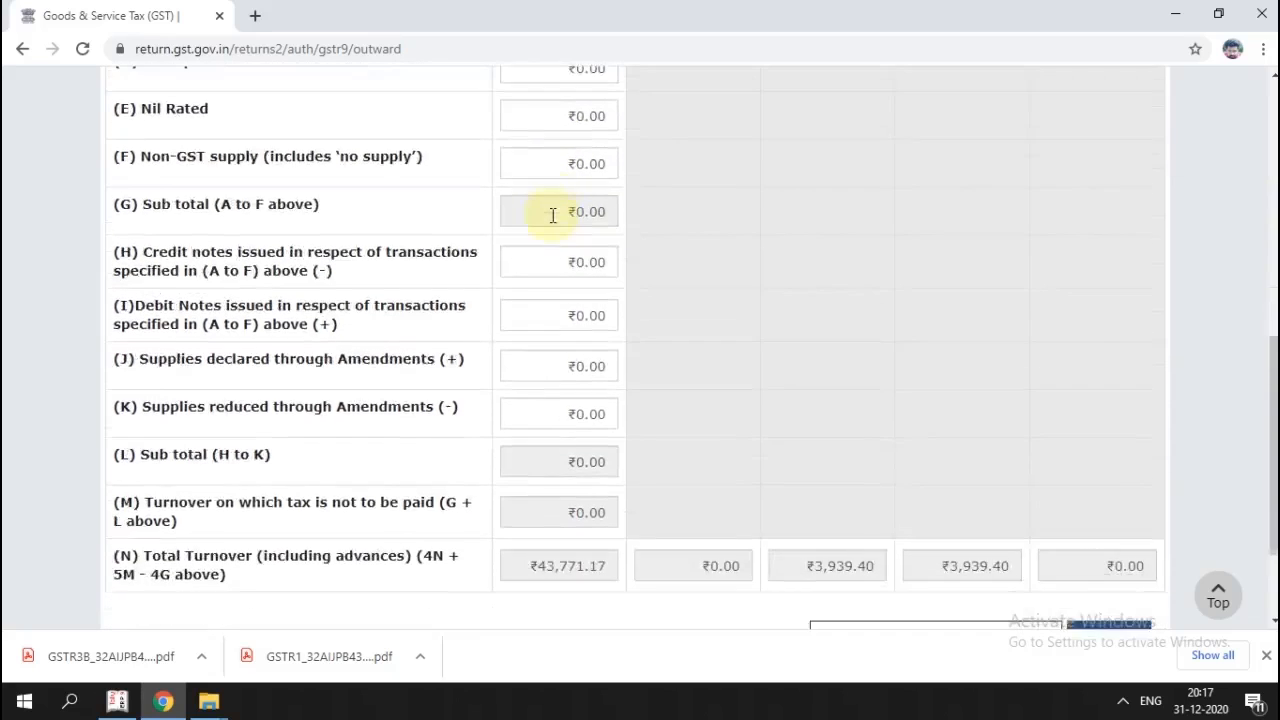
scroll(551, 212, "up", 1)
scroll(550, 210, "up", 3)
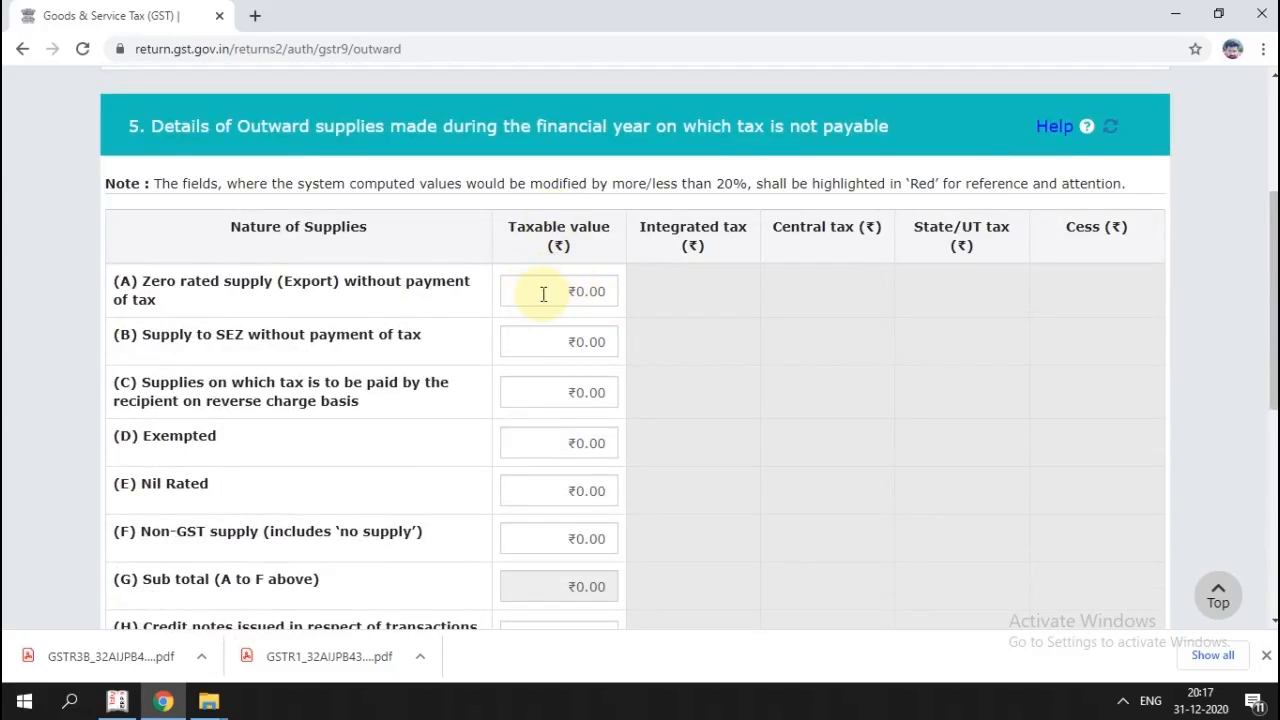
Recheck the table 5 taxable values for SEZ, reverse charge, exempted, nil rated and non-GST supplies, credit and debit notes, and amendments.
scroll(557, 330, "down", 1)
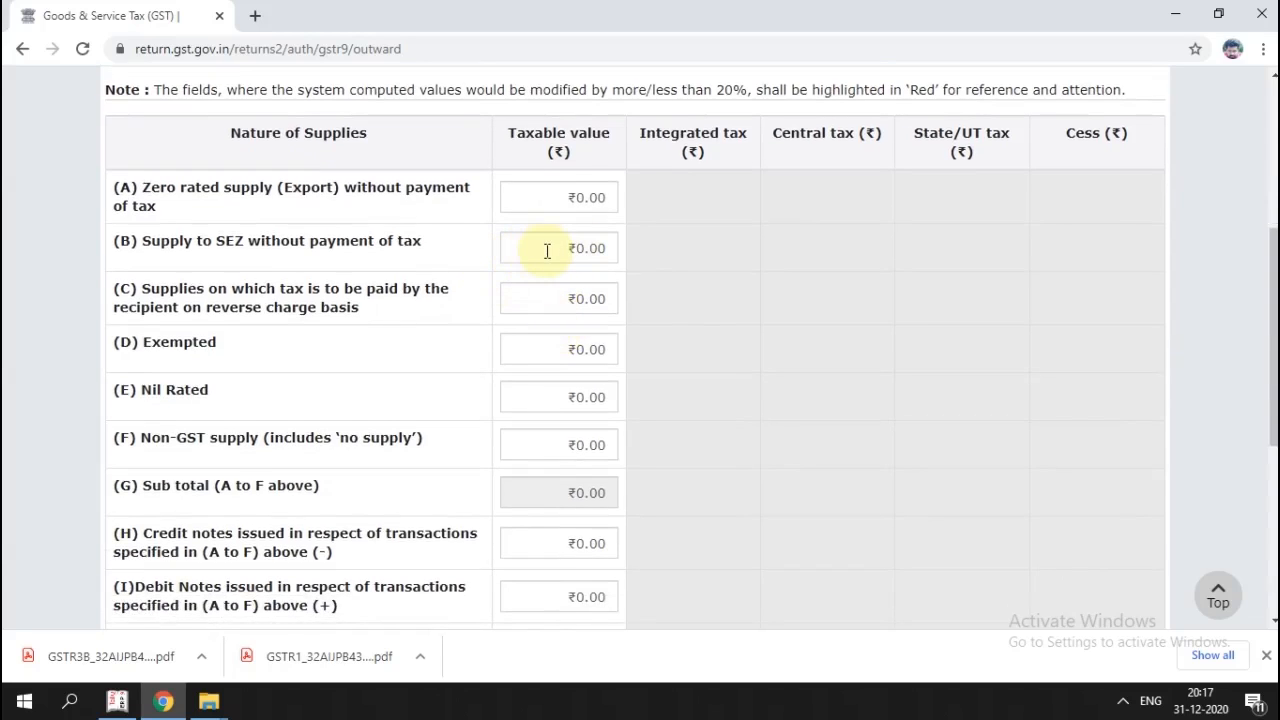
mouse_move(546, 253)
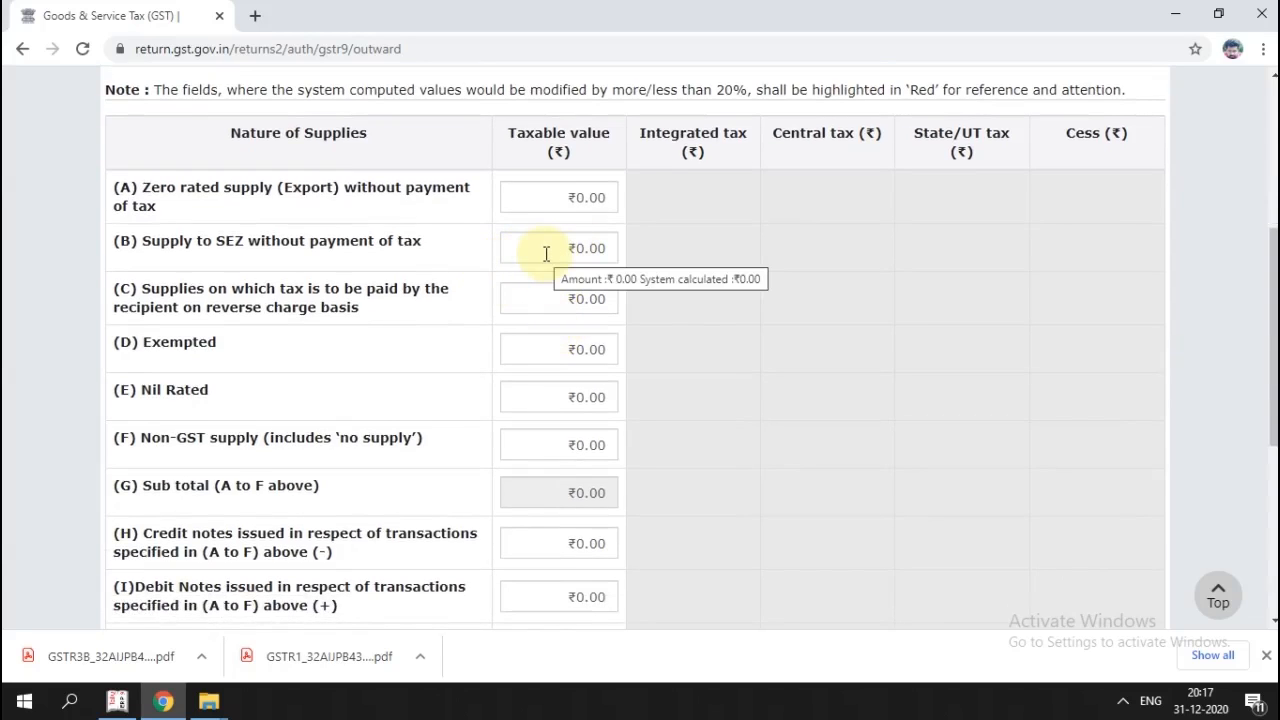
scroll(556, 259, "down", 1)
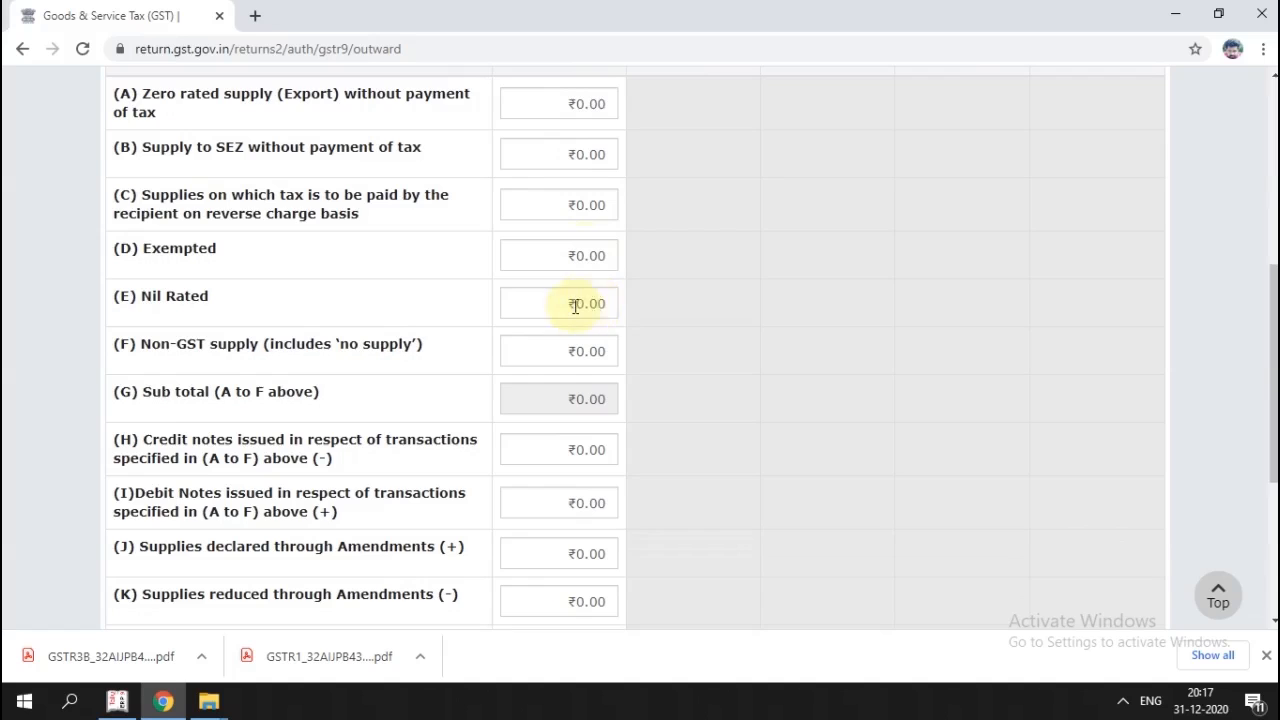
scroll(545, 302, "down", 2)
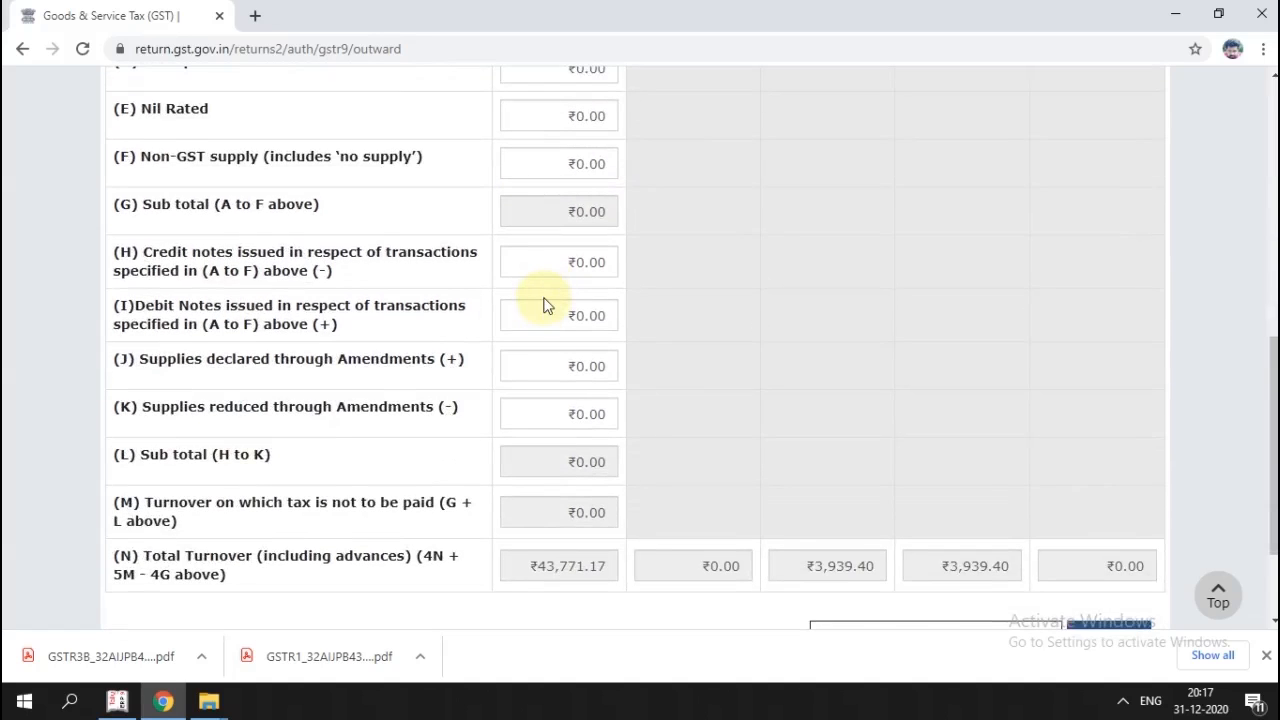
scroll(545, 302, "down", 2)
scroll(543, 330, "up", 5)
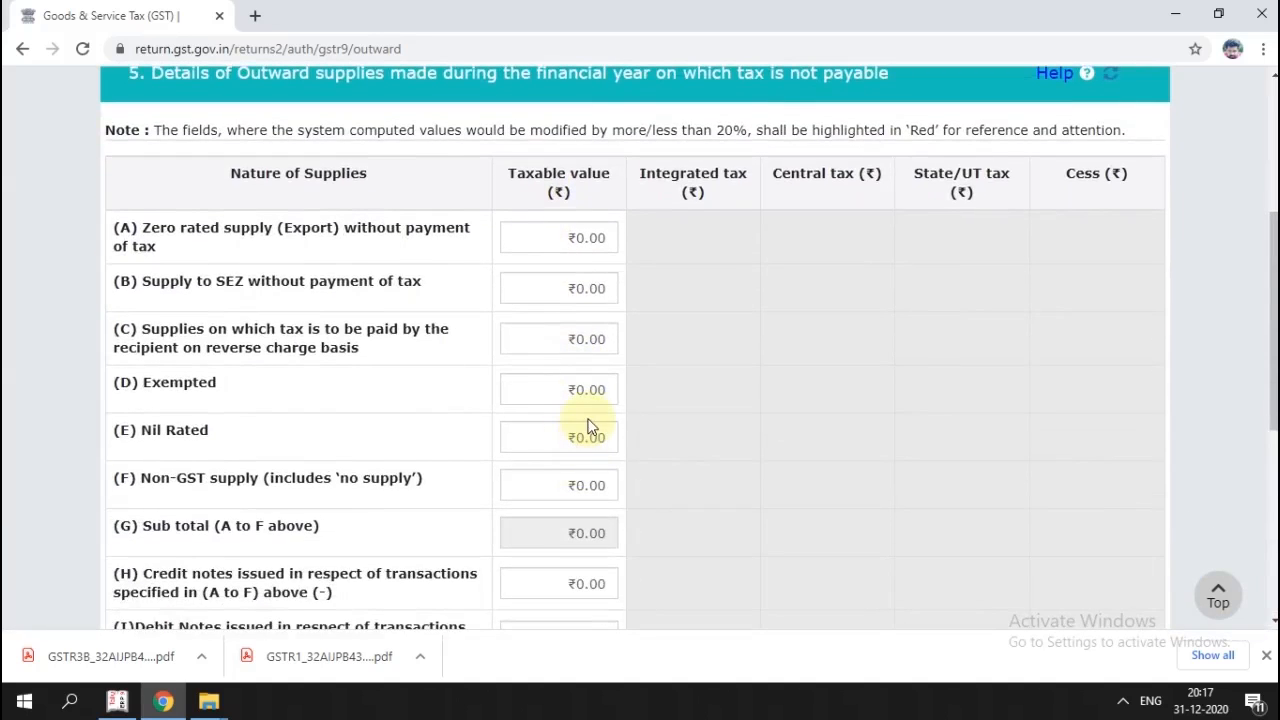
scroll(601, 380, "down", 3)
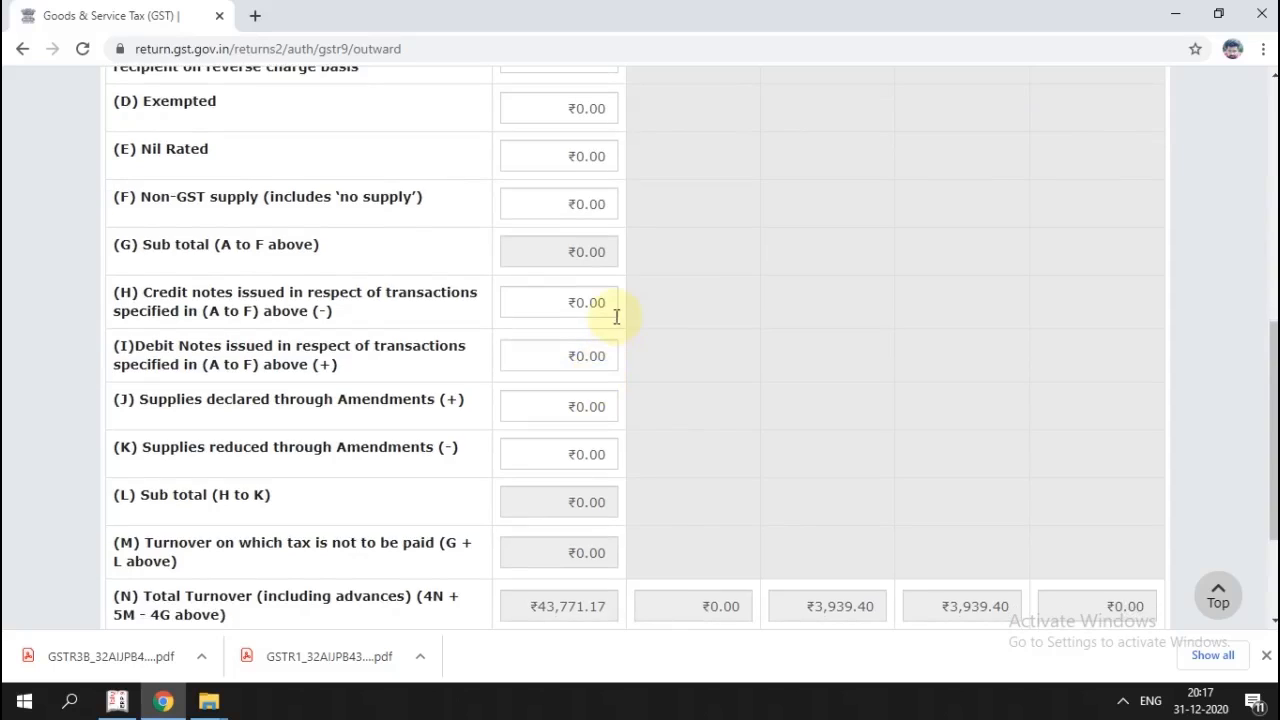
scroll(621, 264, "up", 1)
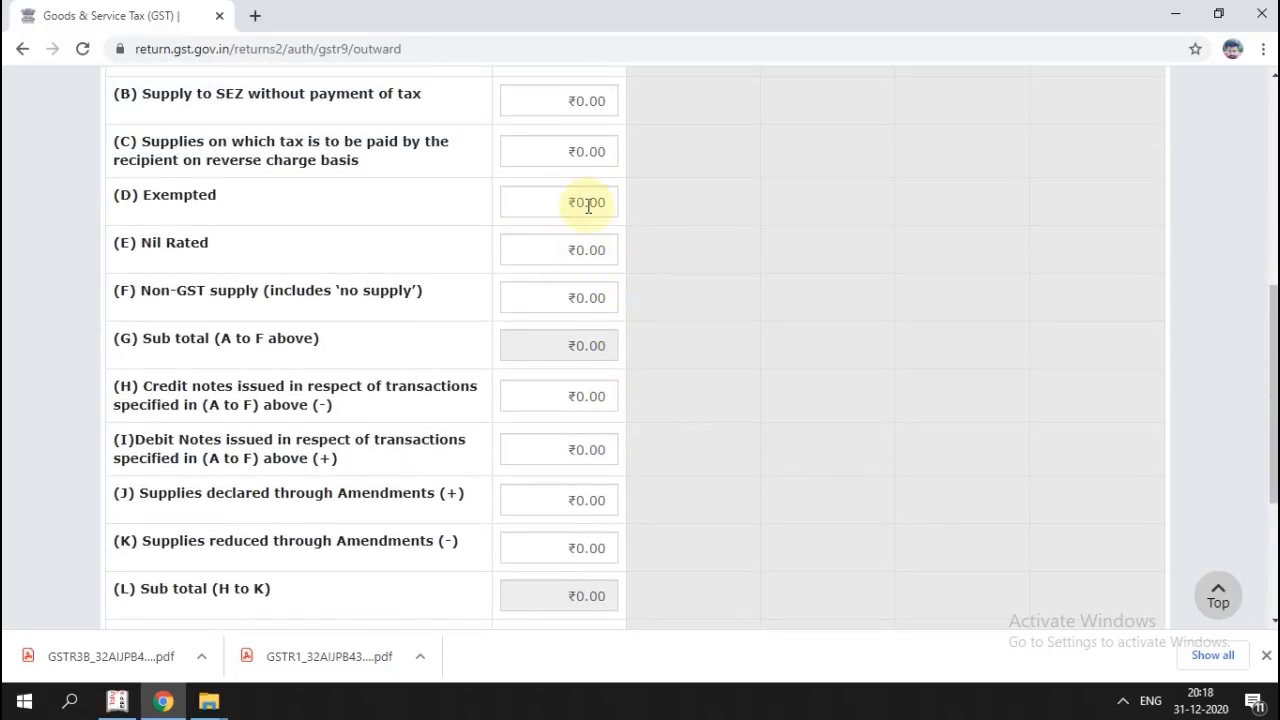
Save the table 5 details and return to the GSTR-9 dashboard.
scroll(607, 230, "down", 3)
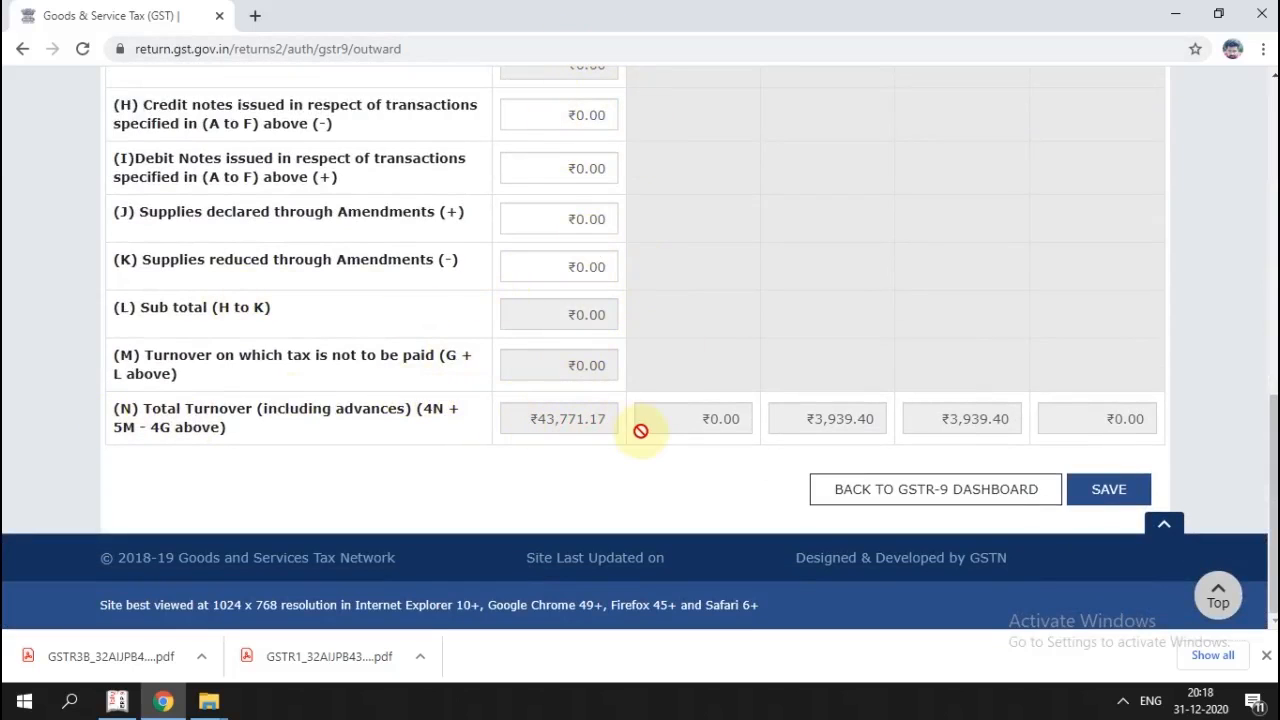
left_click(1110, 489)
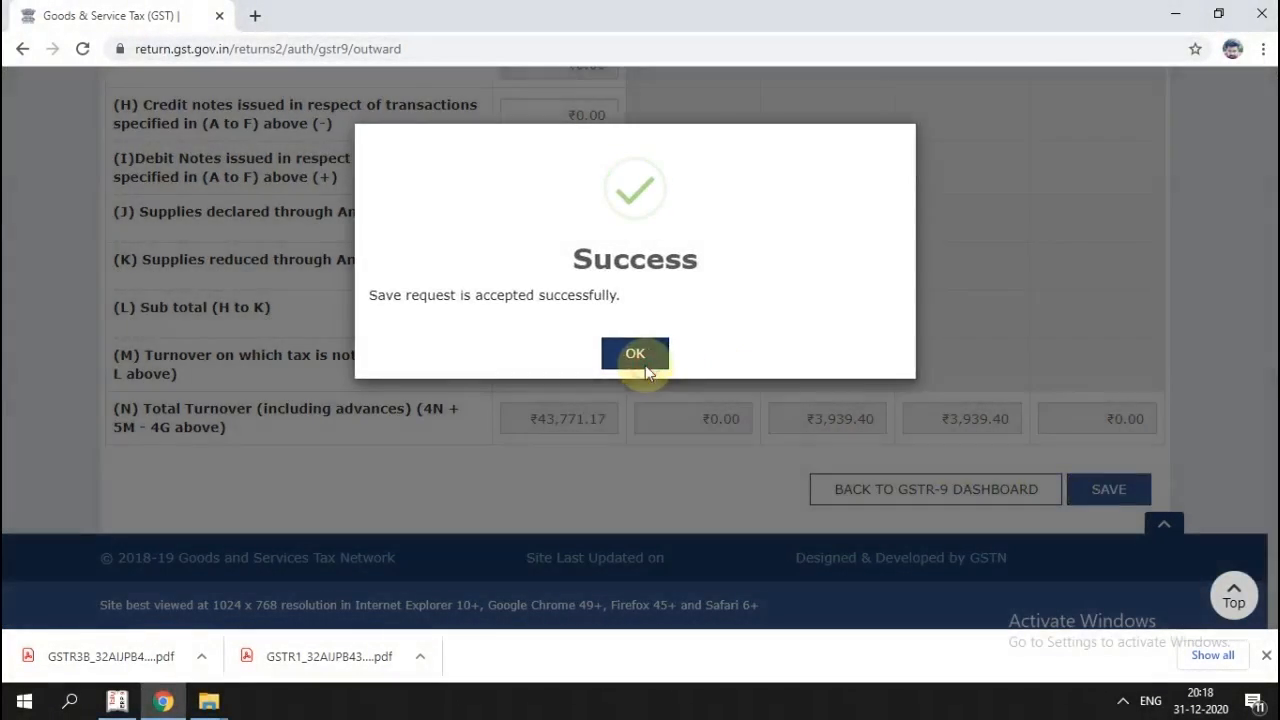
left_click(645, 365)
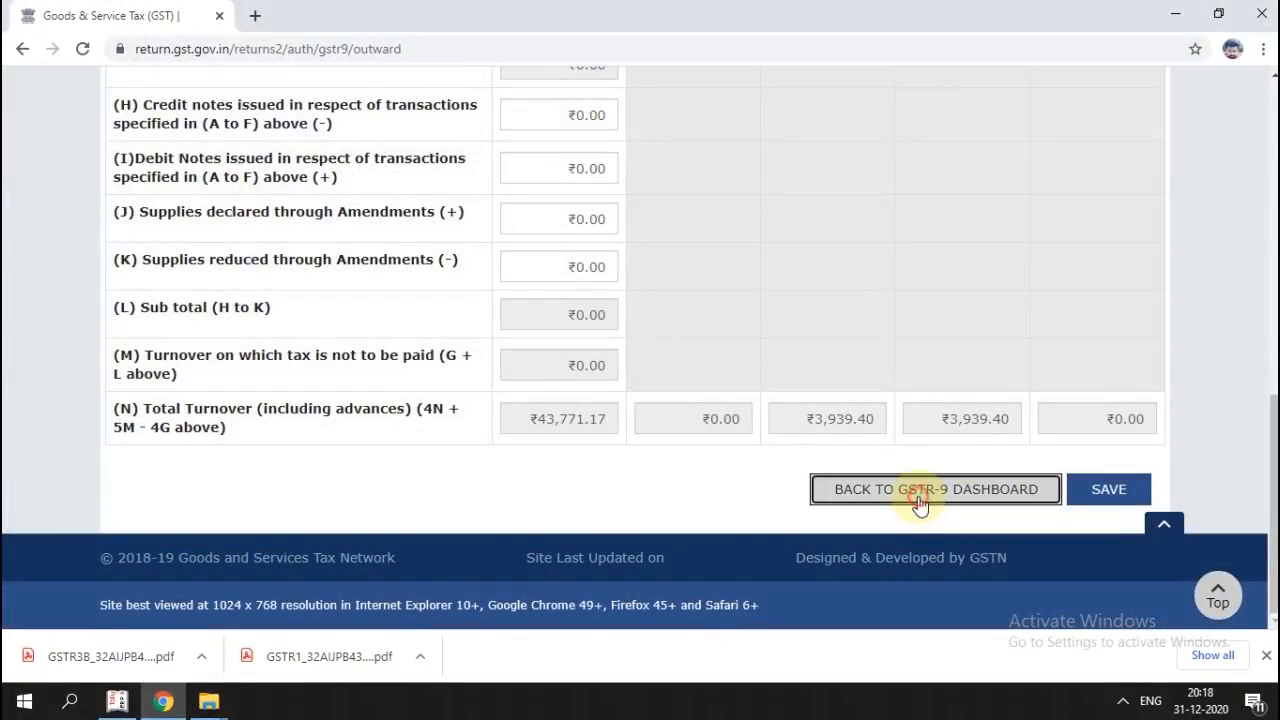
left_click(920, 490)
Open table 6 with details of ITC availed during the financial year.
scroll(809, 455, "down", 5)
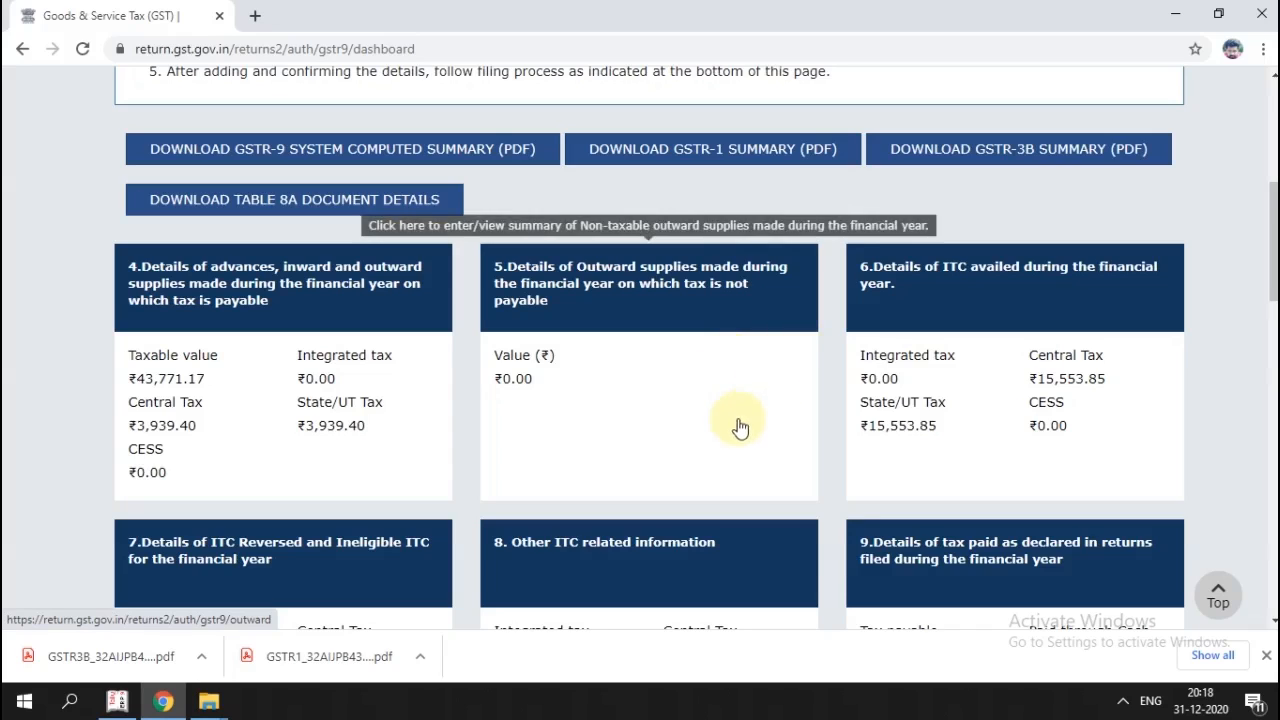
left_click(908, 279)
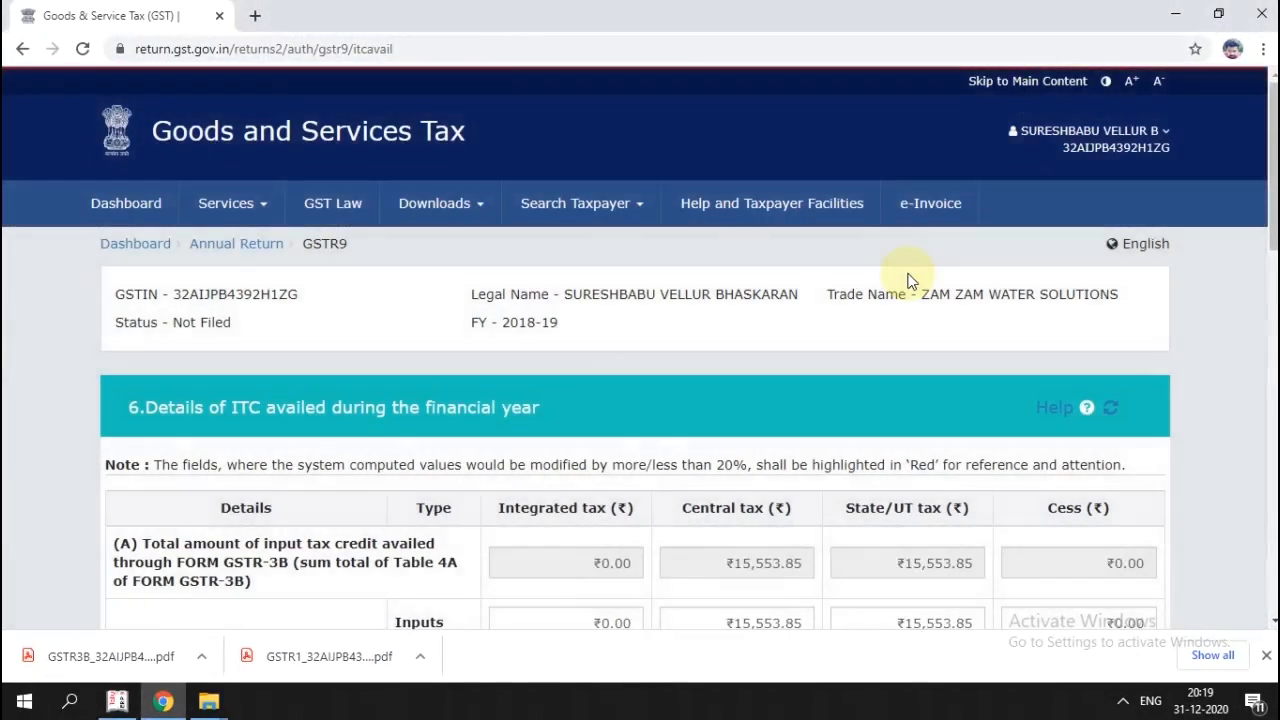
scroll(903, 271, "down", 2)
scroll(897, 266, "up", 3)
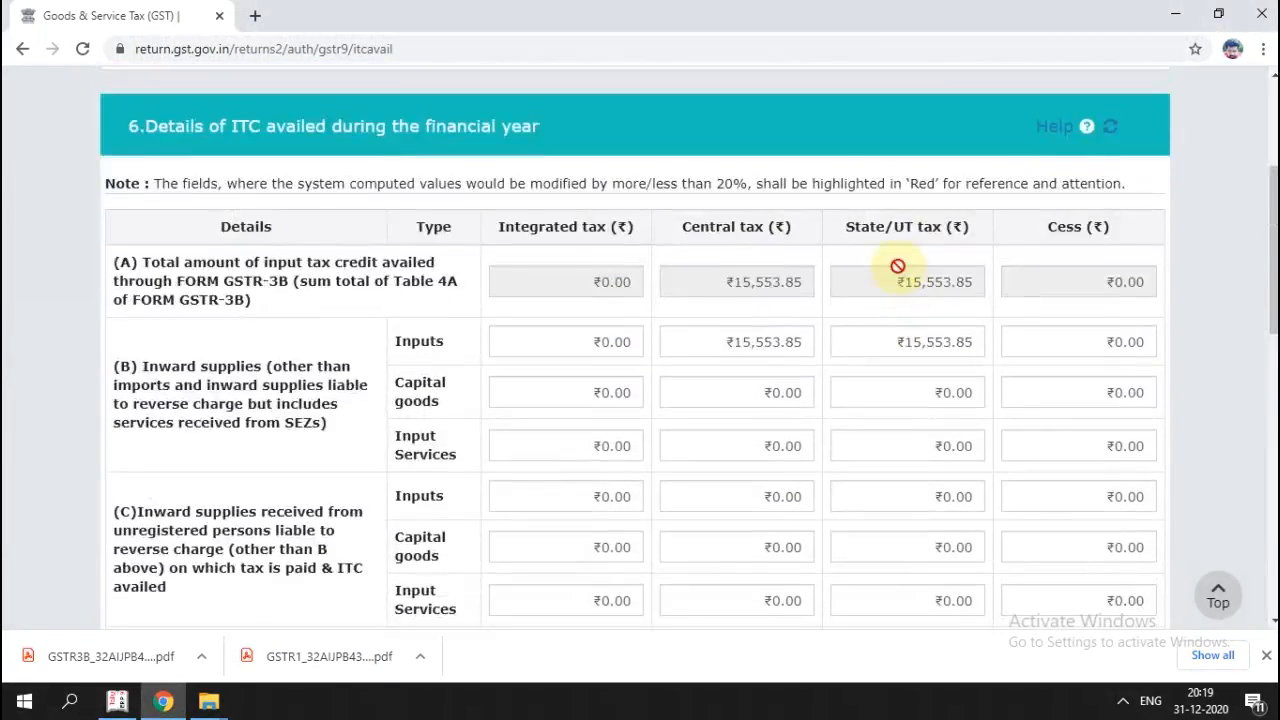
scroll(897, 266, "down", 1)
Compare the central and State/UT tax on inputs in table 6 row B with the total GSTR-3B input tax credit in row A.
left_click_drag(714, 343, 817, 337)
left_click(634, 257)
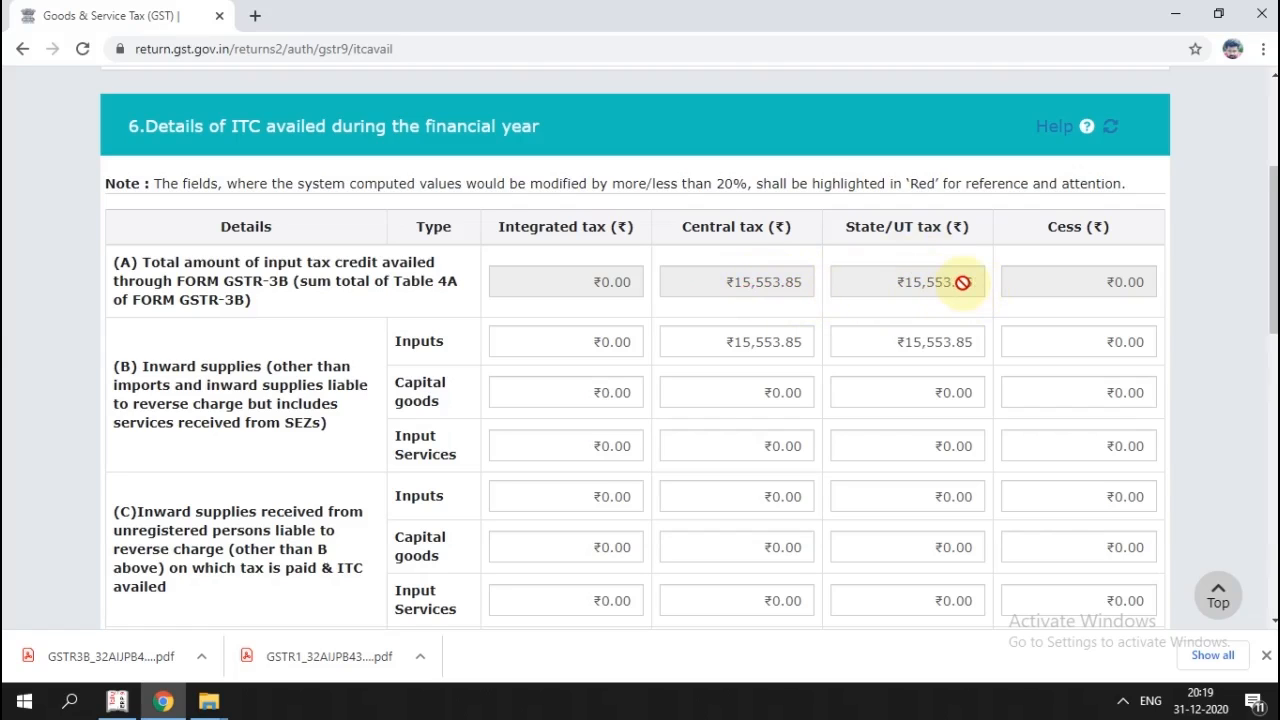
scroll(760, 345, "down", 1)
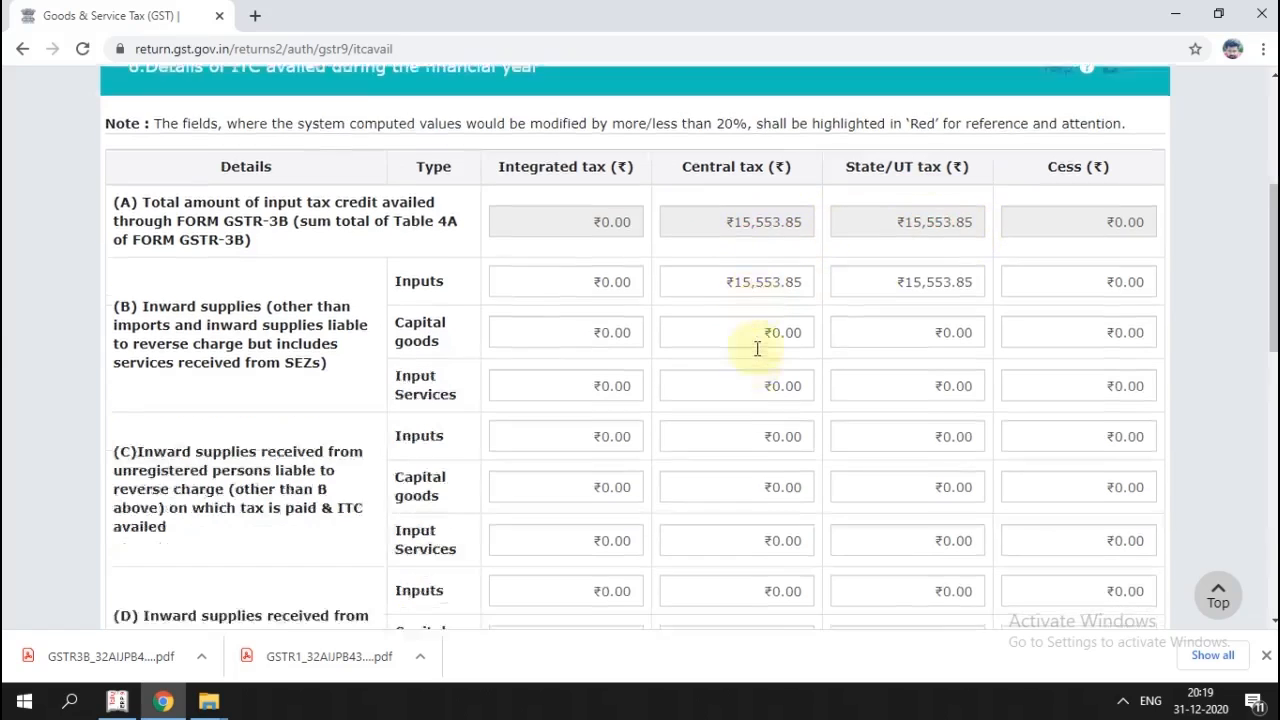
left_click_drag(715, 248, 825, 226)
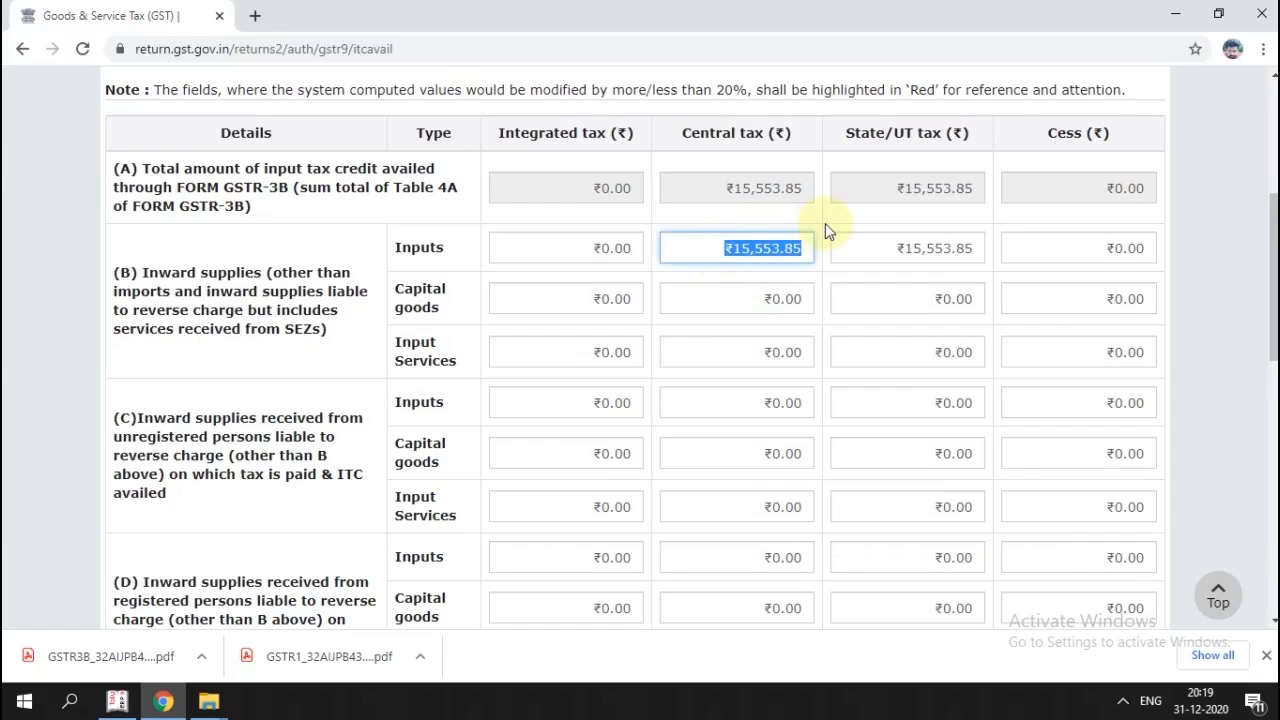
left_click(766, 288)
left_click_drag(731, 248, 808, 246)
left_click(728, 292)
left_click(679, 275)
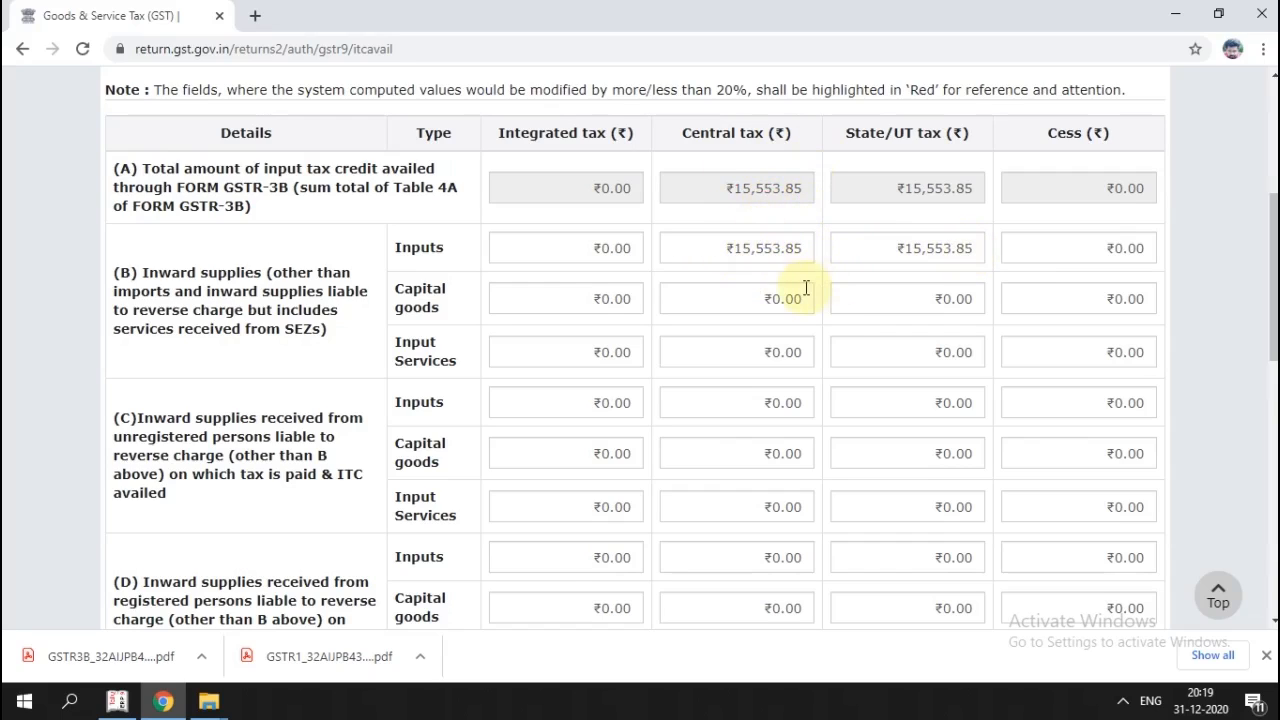
scroll(723, 232, "down", 1)
scroll(740, 245, "up", 1)
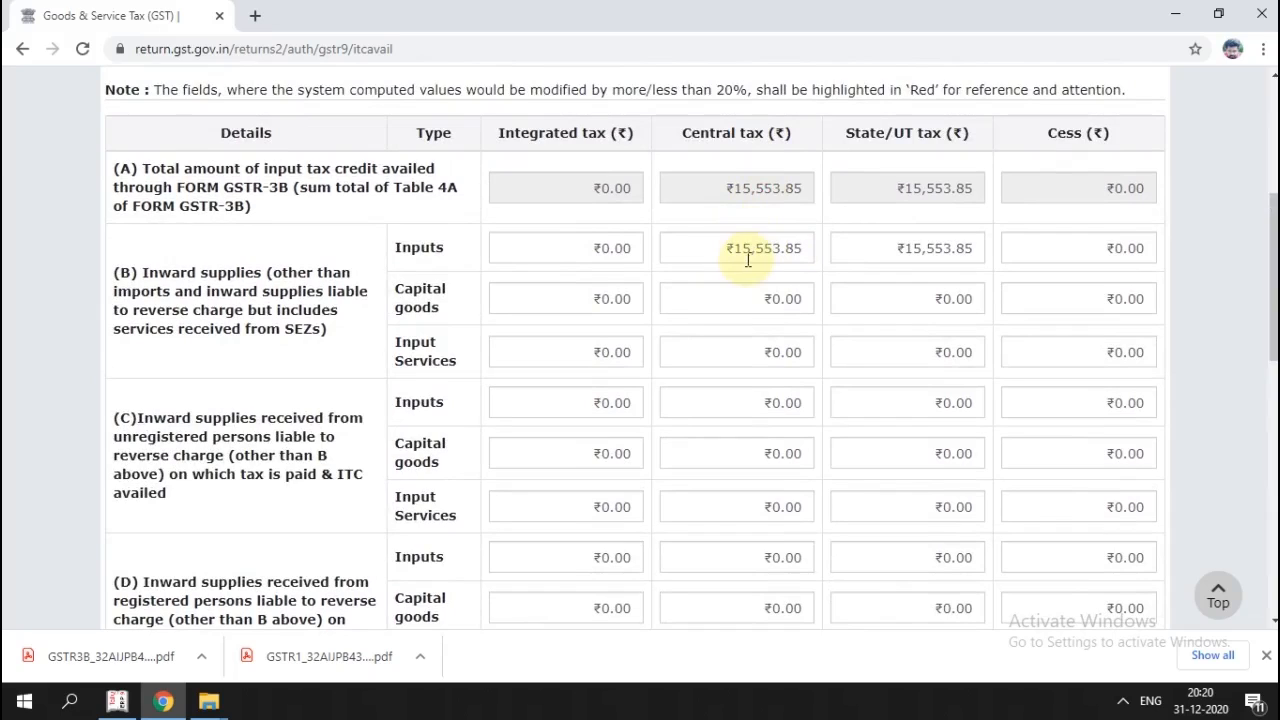
left_click_drag(727, 248, 863, 251)
left_click(871, 290)
left_click(884, 204)
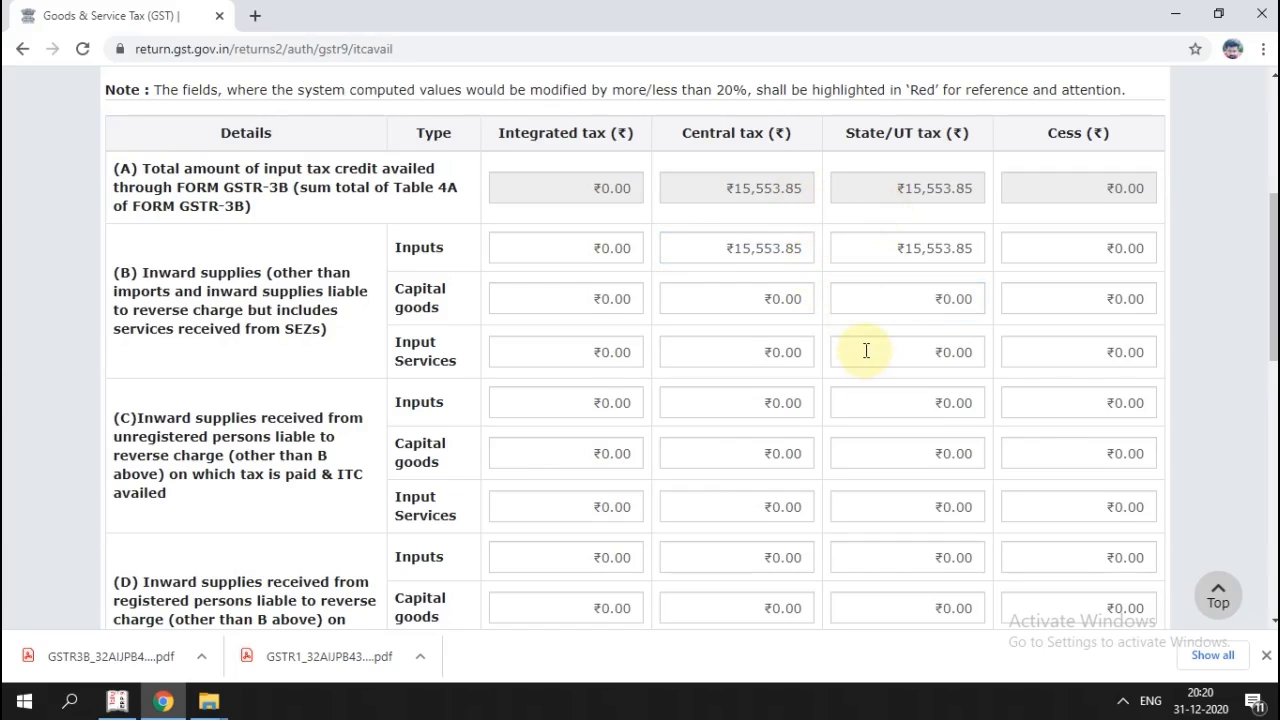
Examine the table 6 rows B to D for inputs, capital goods and input services, including supplies liable to reverse charge.
scroll(866, 350, "down", 1)
scroll(866, 350, "up", 3)
scroll(853, 347, "down", 2)
scroll(717, 278, "down", 2)
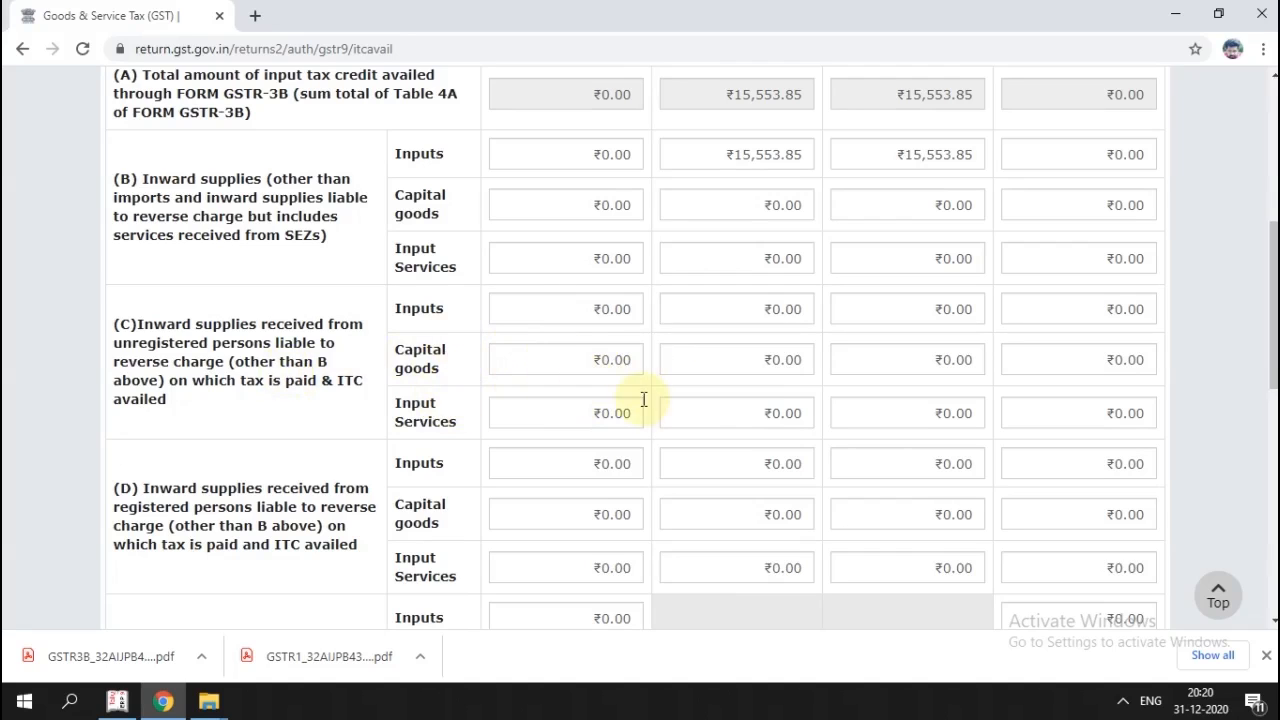
scroll(680, 340, "down", 1)
scroll(694, 314, "up", 1)
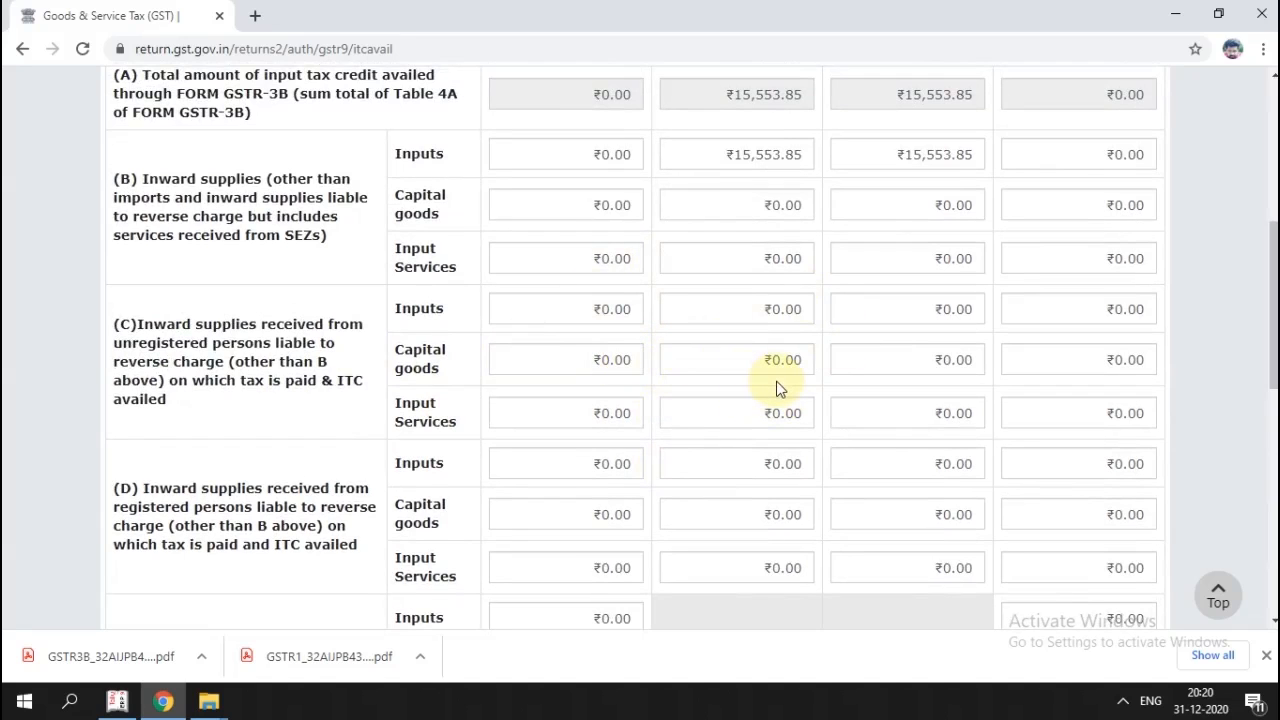
scroll(778, 388, "down", 1)
scroll(358, 452, "down", 1)
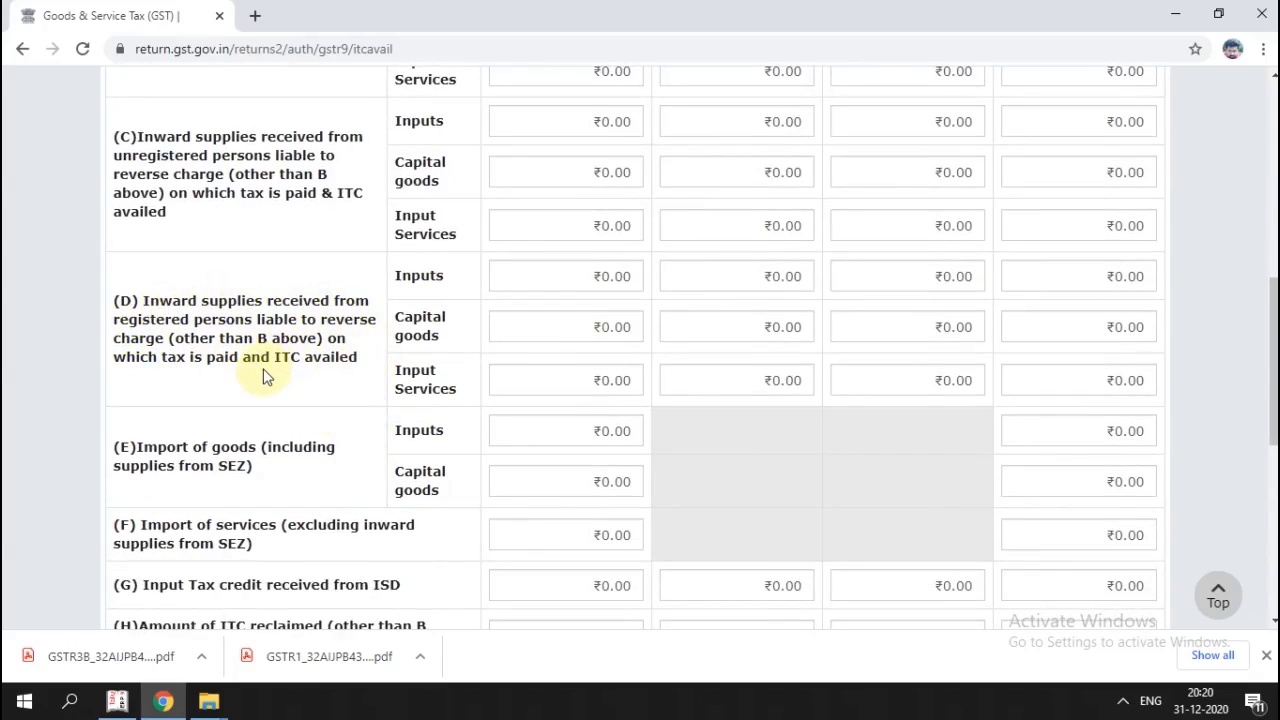
scroll(338, 376, "up", 2)
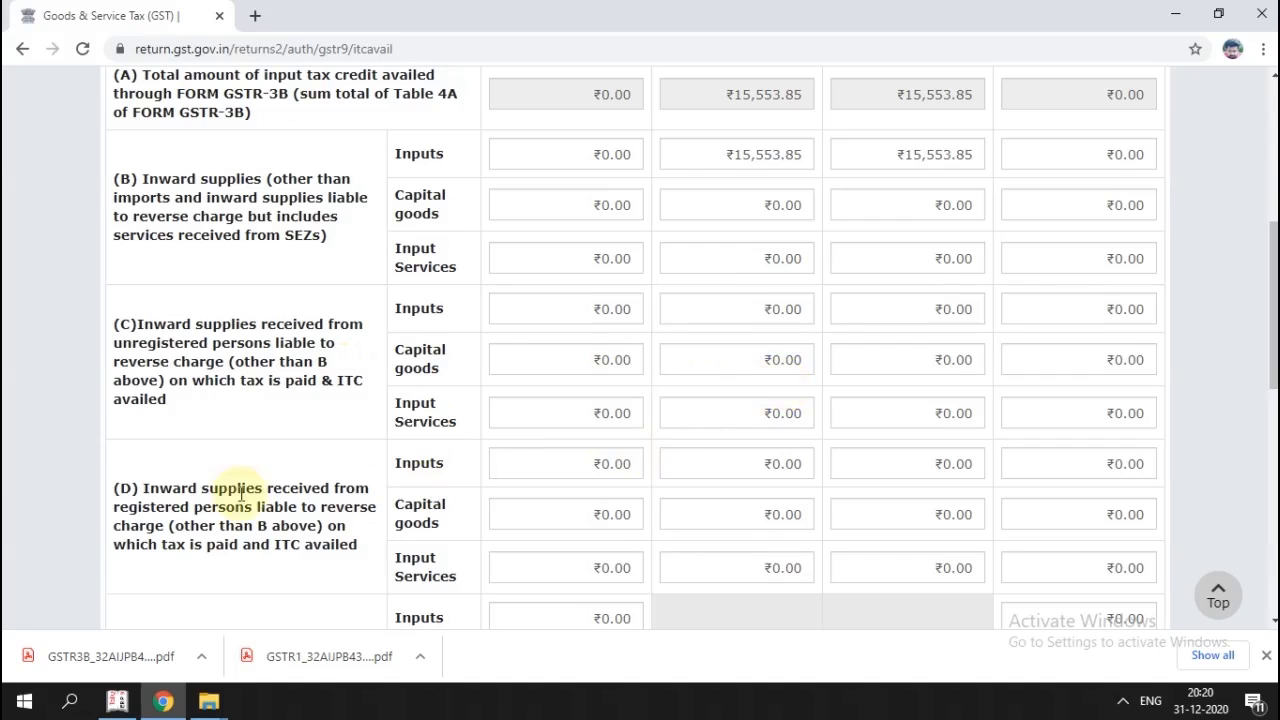
Review the table 6 reverse charge rows C and D together with the import of goods and services rows.
scroll(598, 427, "down", 1)
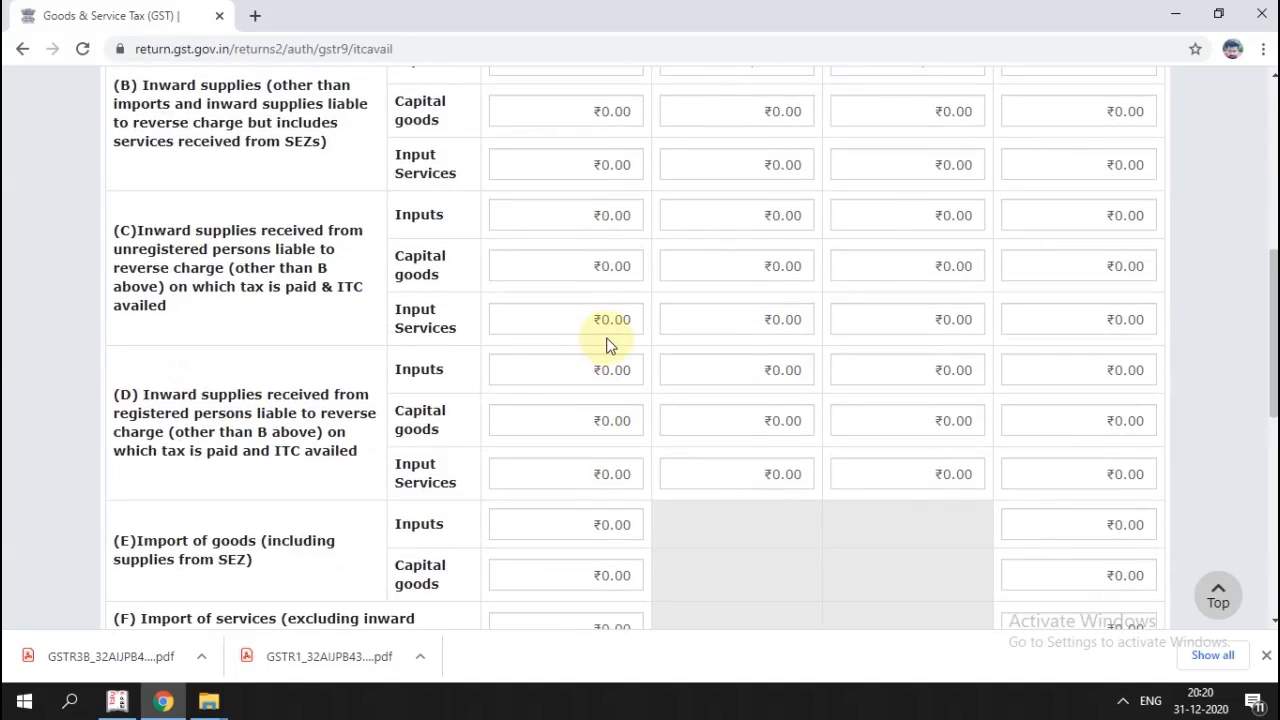
scroll(598, 345, "up", 1)
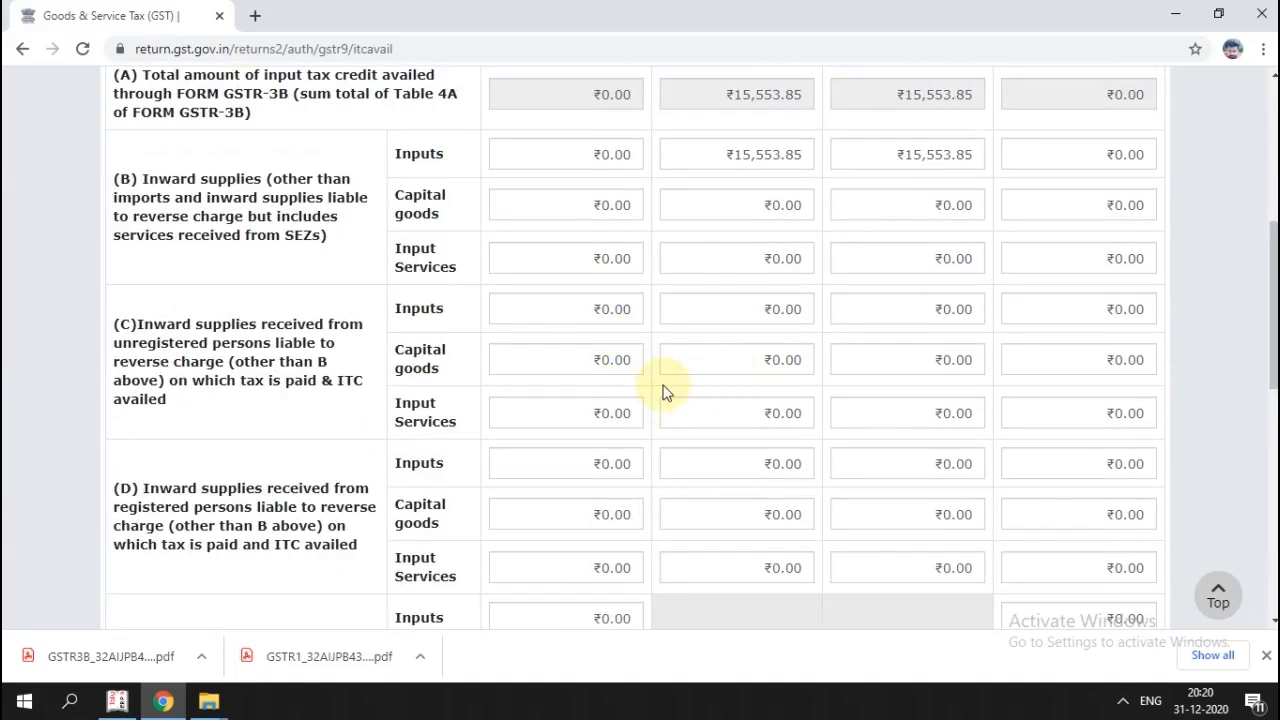
scroll(665, 392, "down", 1)
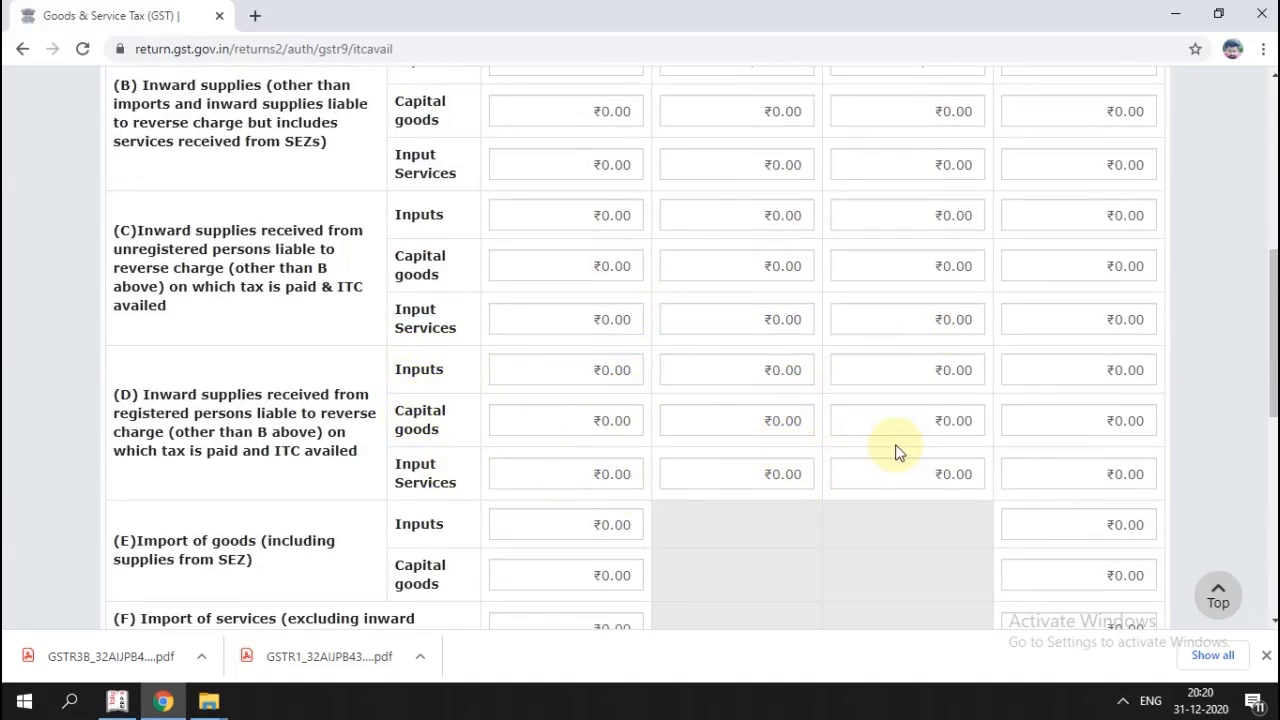
scroll(894, 449, "down", 2)
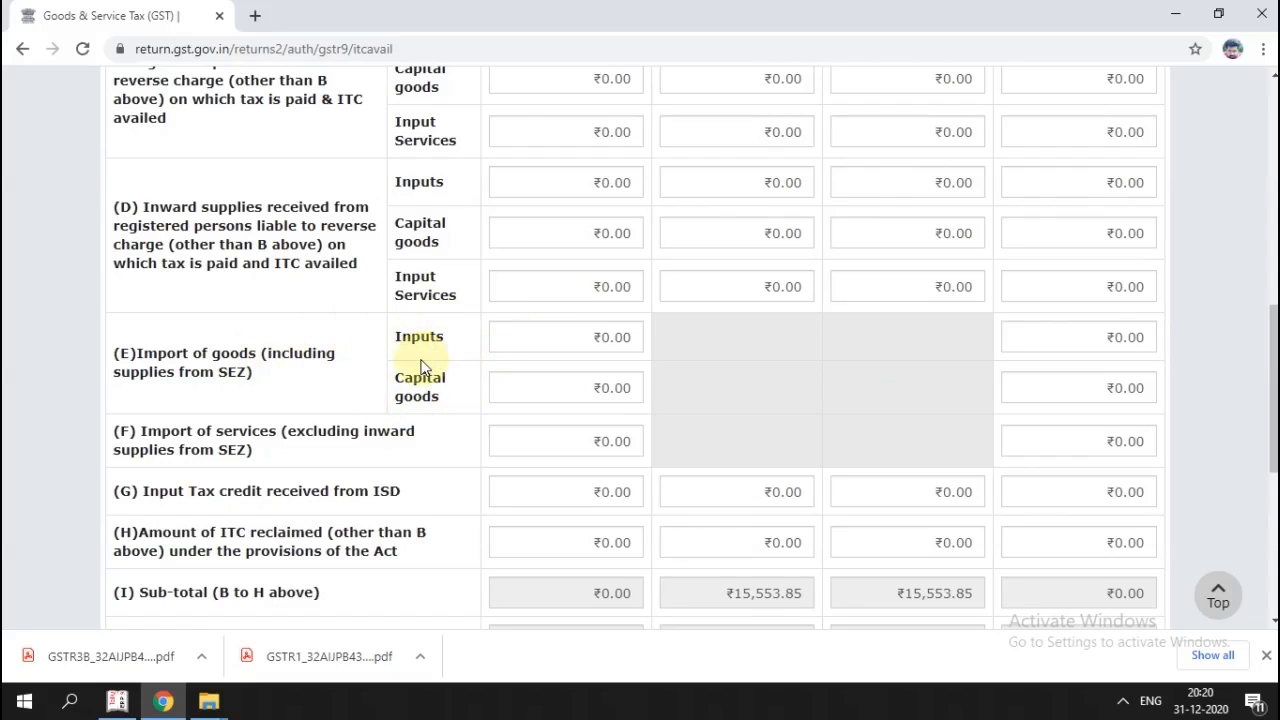
scroll(438, 338, "up", 5)
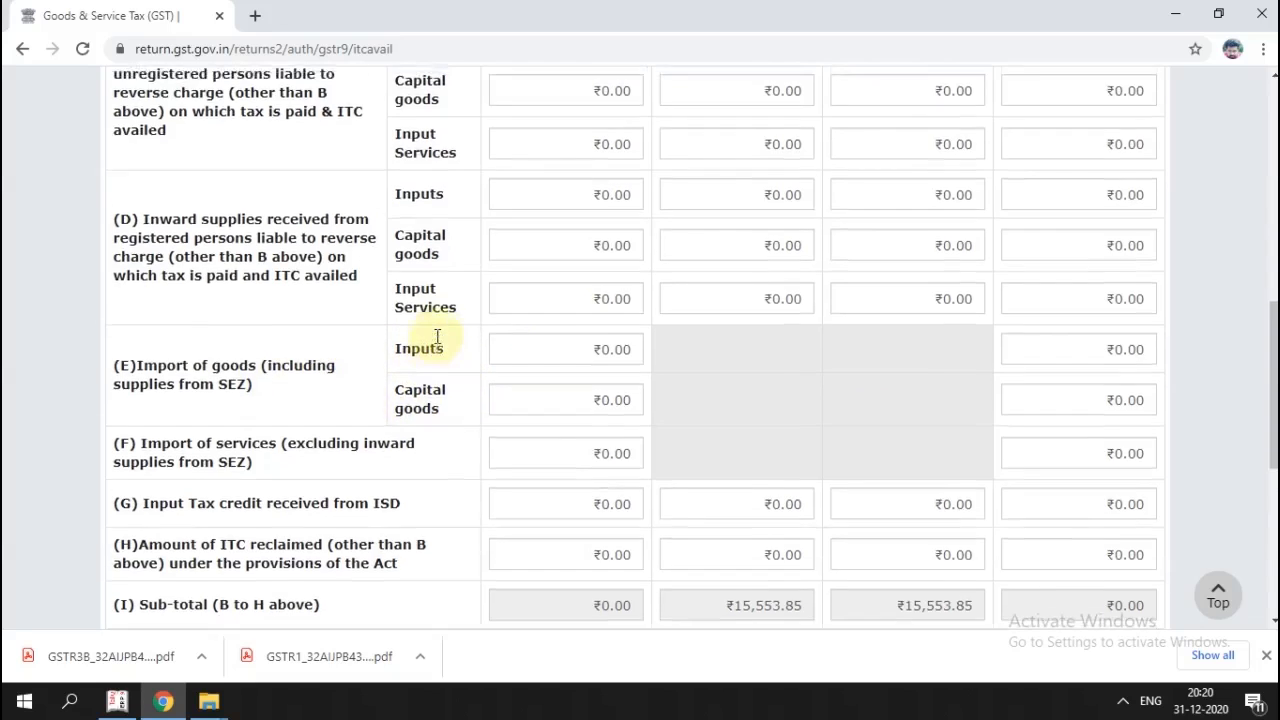
scroll(438, 338, "down", 2)
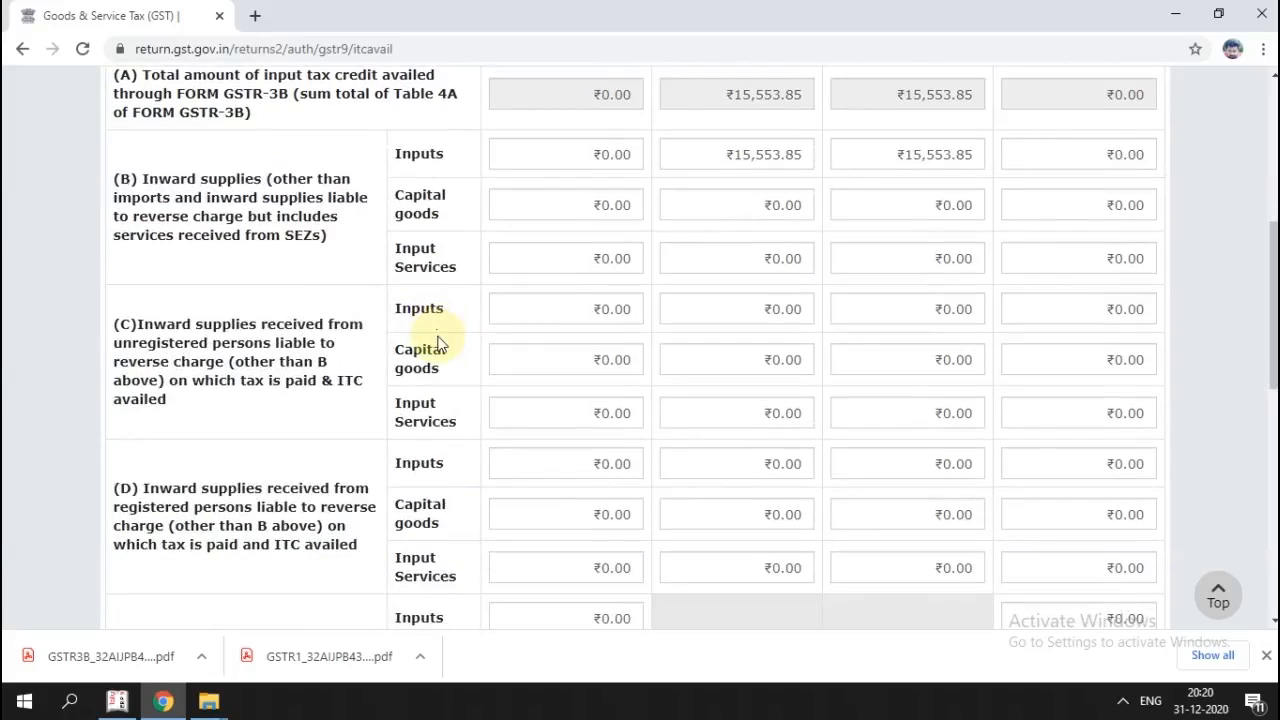
scroll(445, 349, "down", 1)
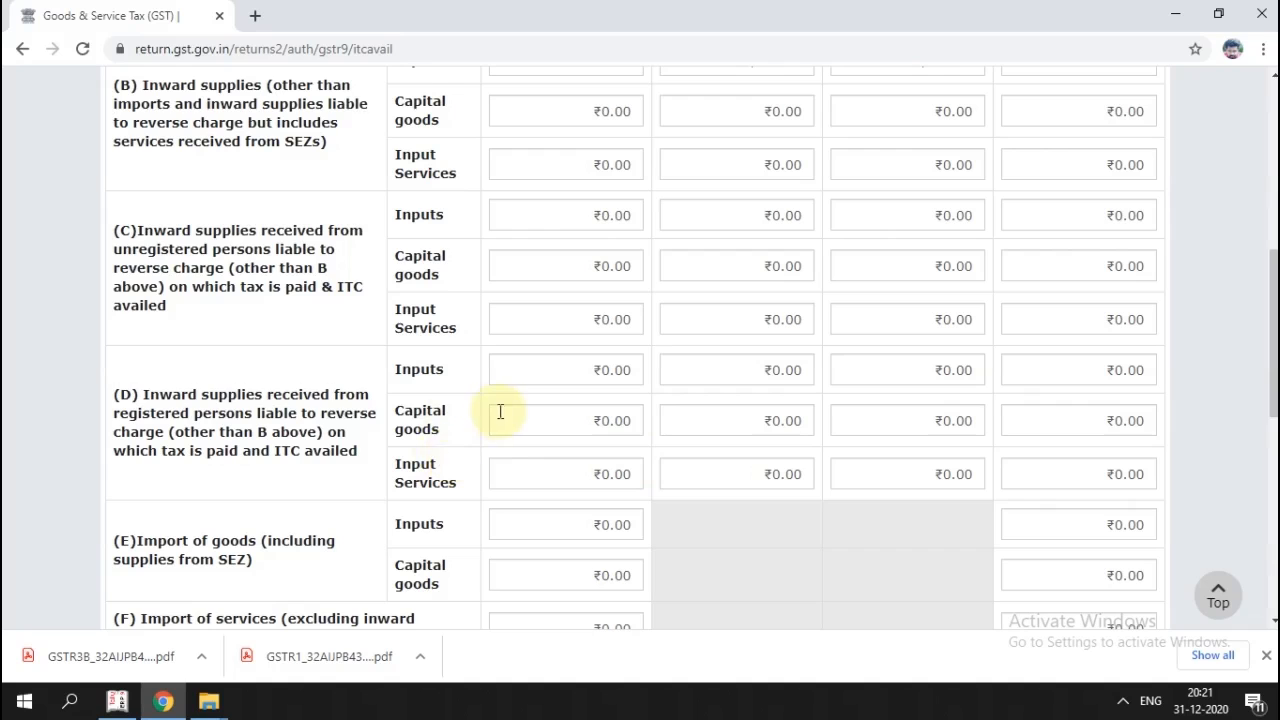
Examine table 6 rows E to H for import of goods and services, ISD credit and reclaimed ITC.
scroll(420, 425, "down", 1)
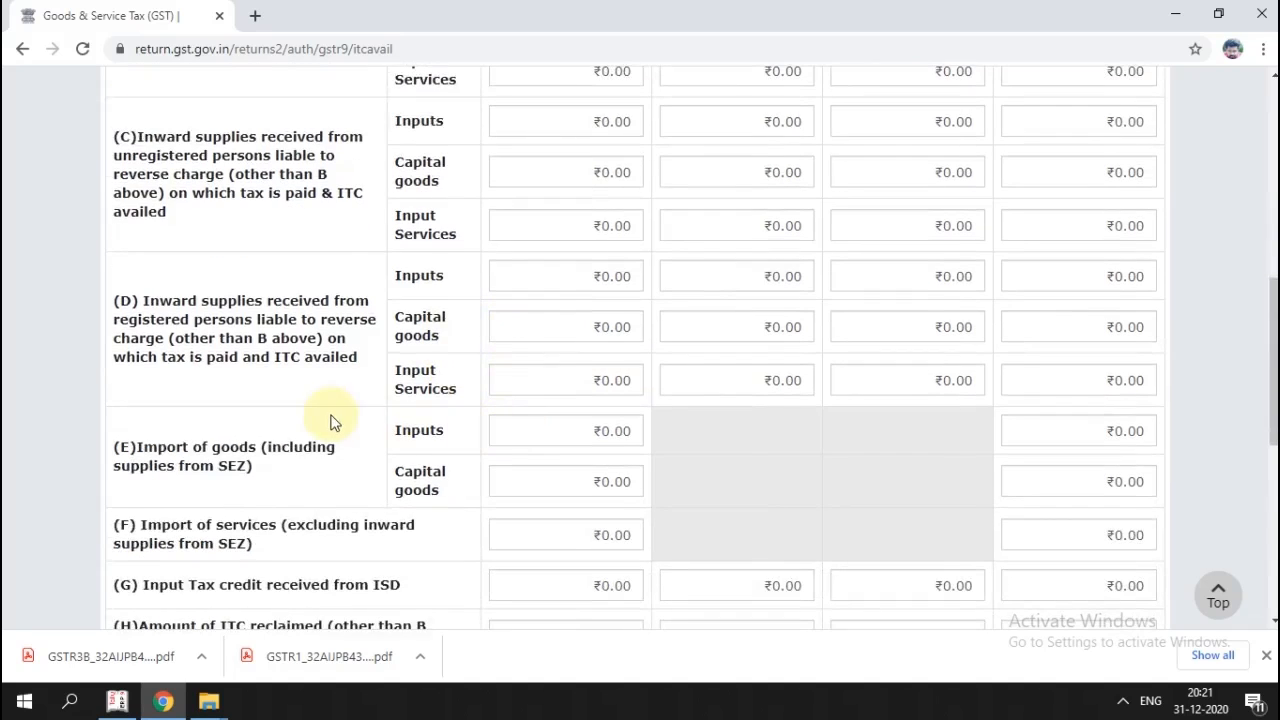
scroll(487, 465, "down", 1)
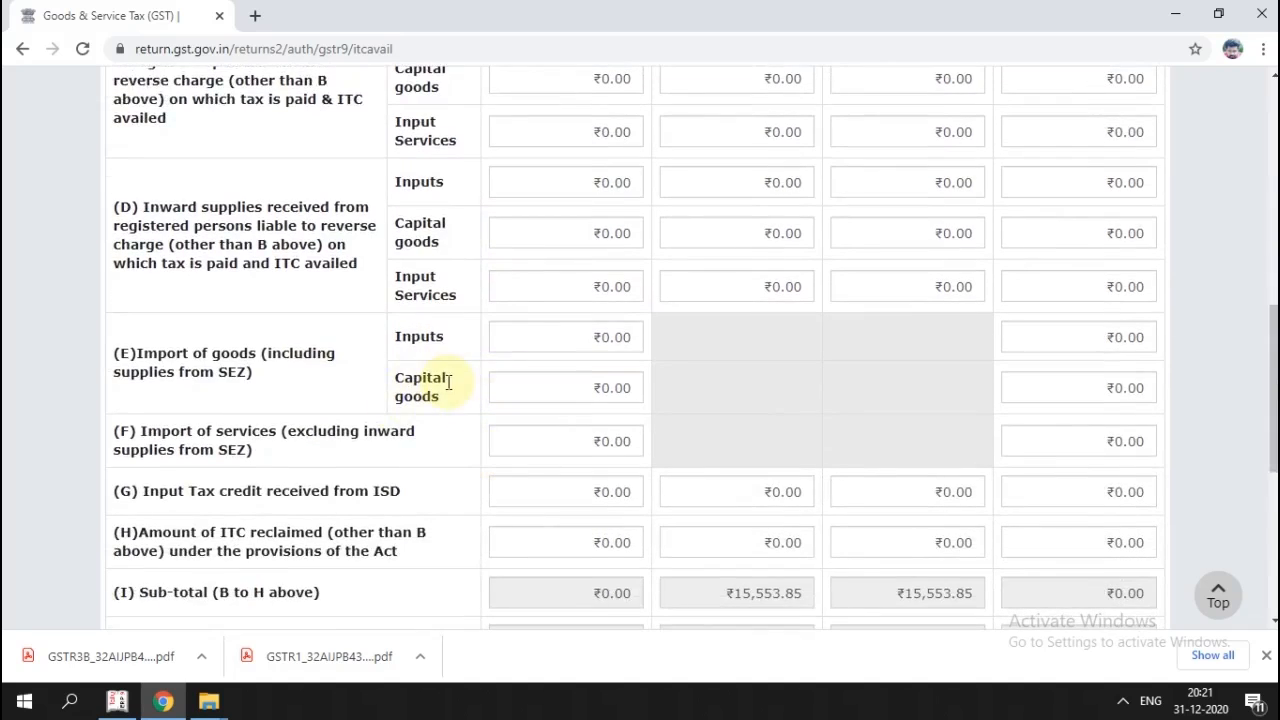
left_click(537, 346)
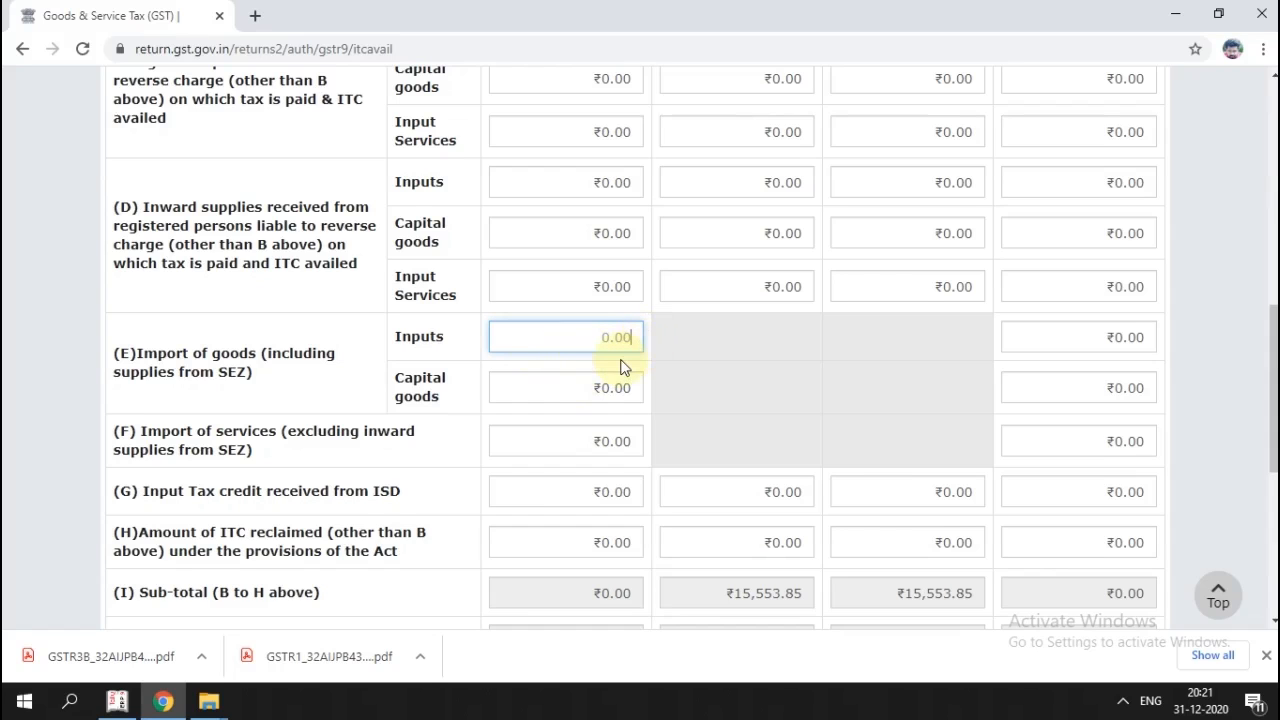
scroll(616, 365, "down", 2)
scroll(616, 365, "down", 1)
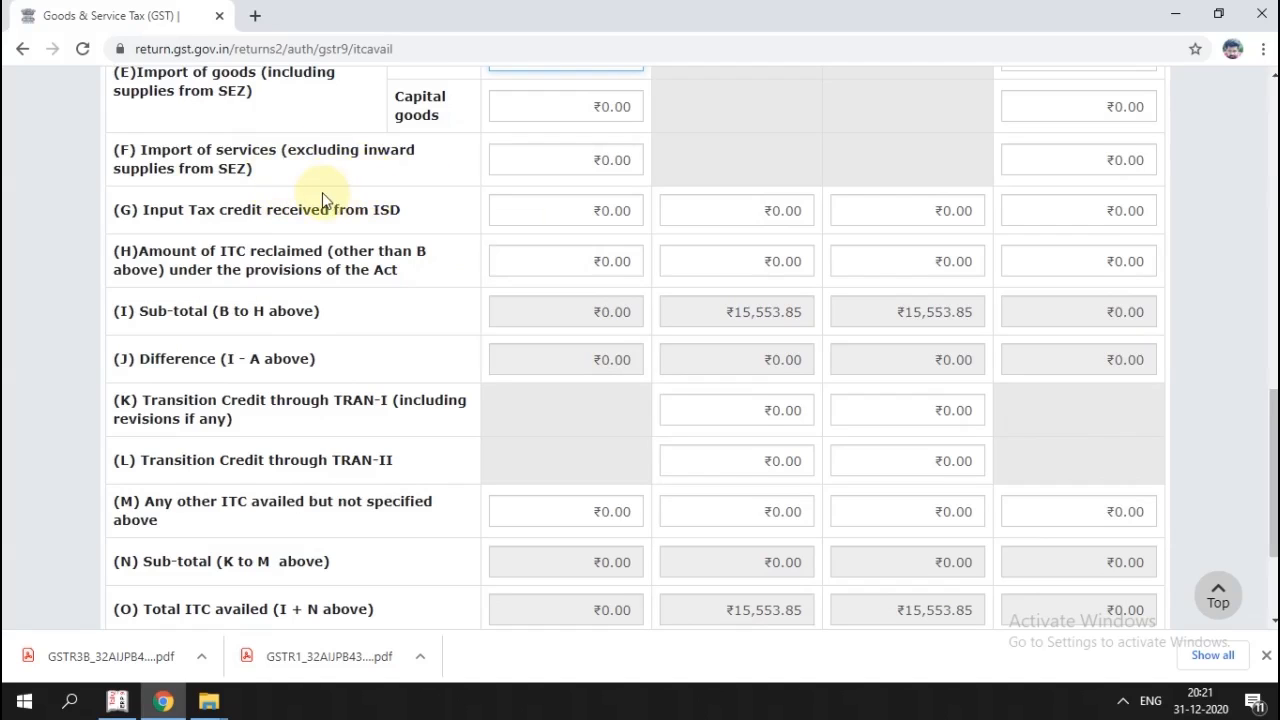
scroll(600, 194, "up", 1)
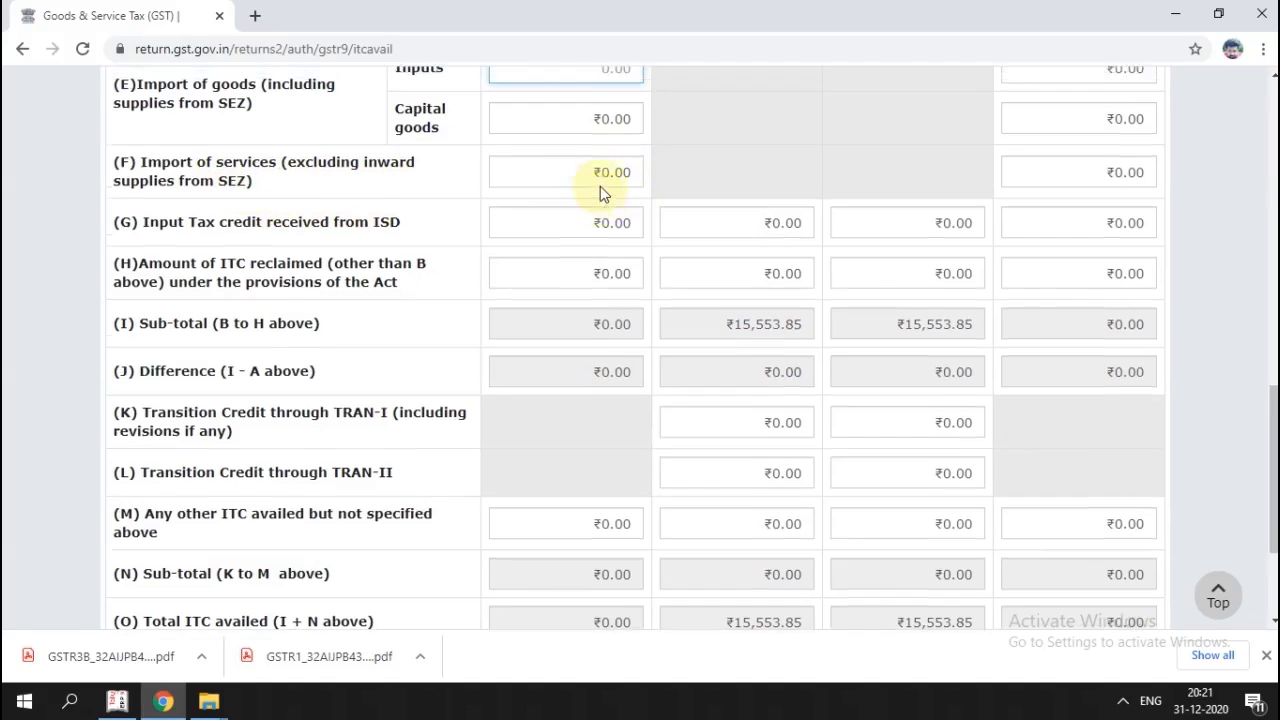
scroll(600, 186, "up", 1)
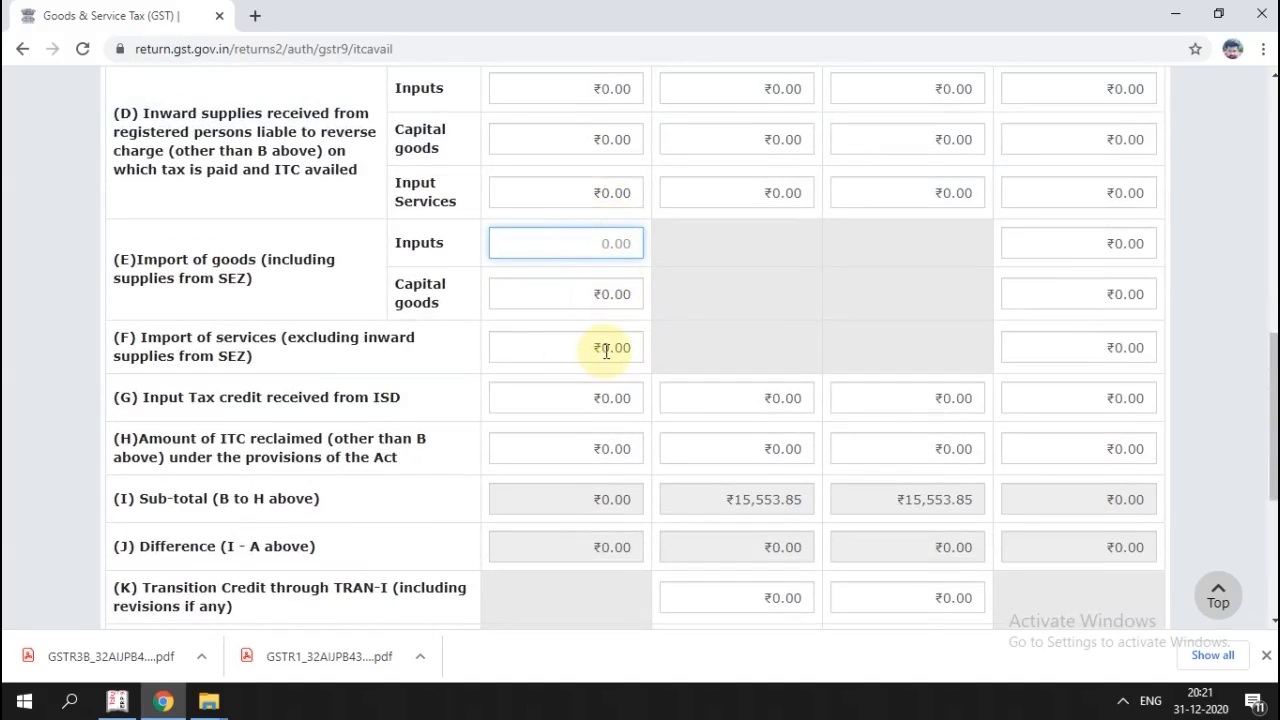
scroll(606, 351, "down", 2)
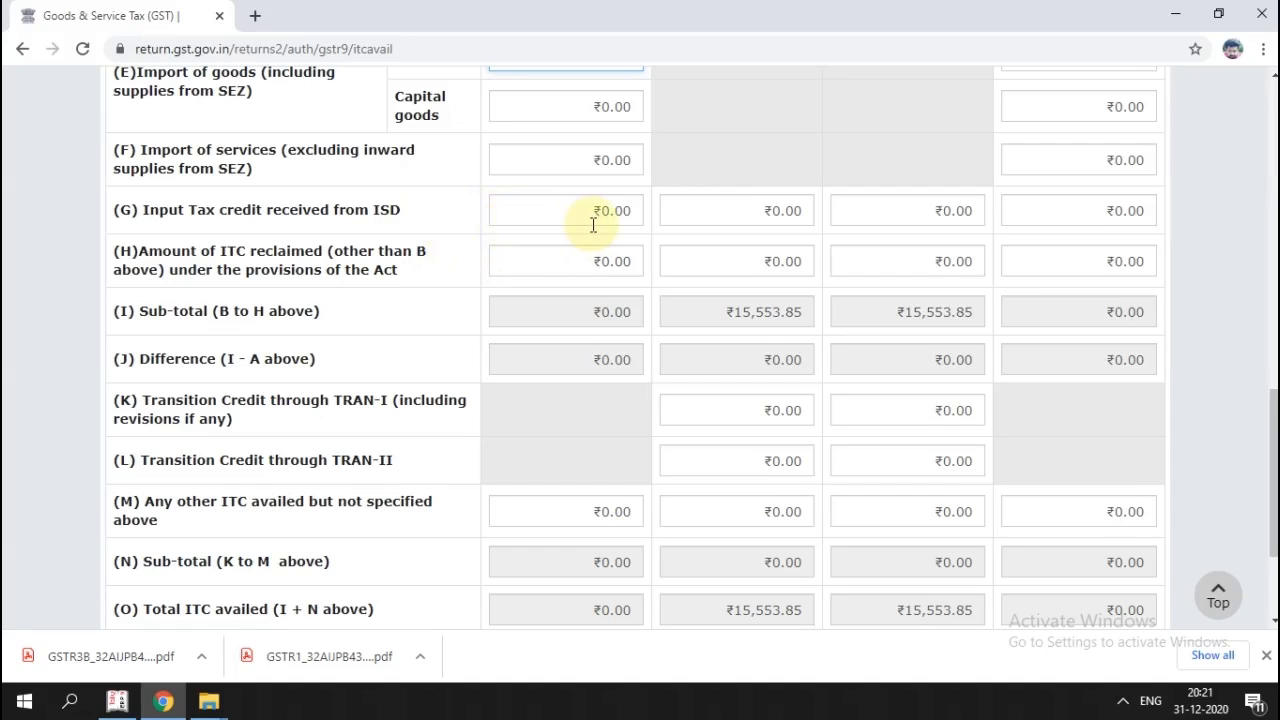
scroll(590, 228, "down", 1)
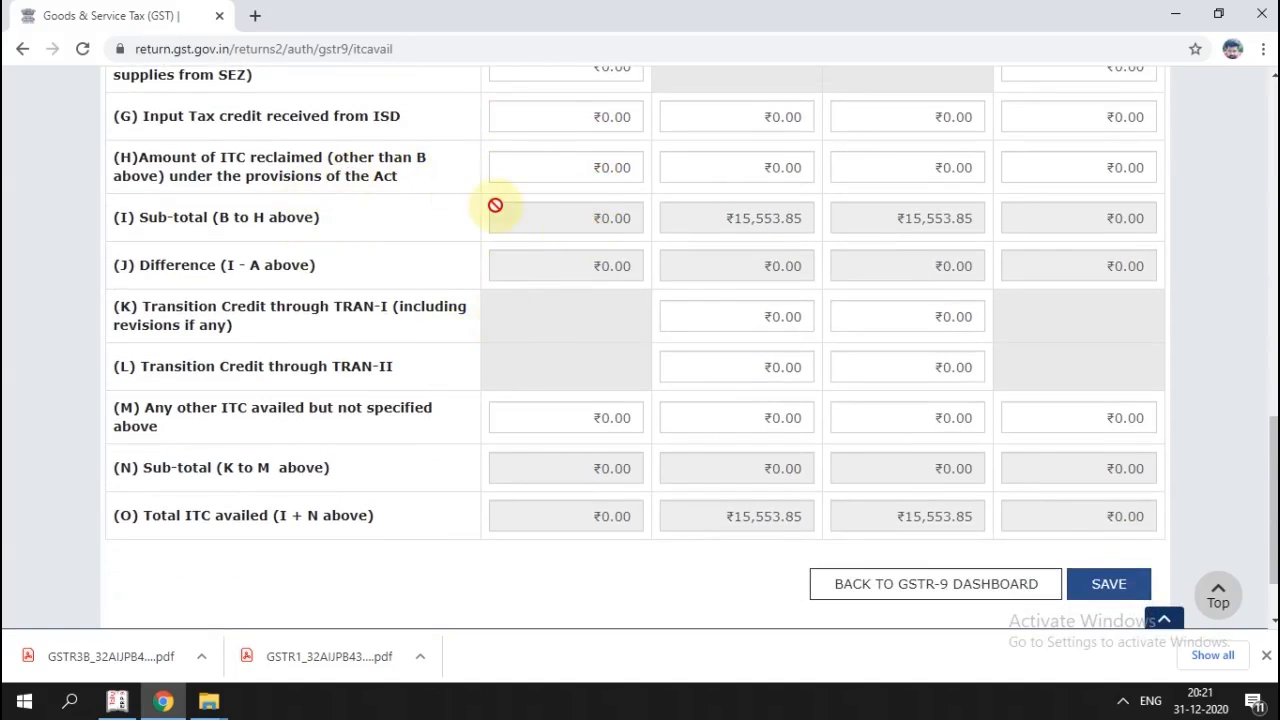
Compare the GSTR-3B input tax credit in table 6 row A with the total ITC availed in row O.
scroll(543, 320, "up", 10)
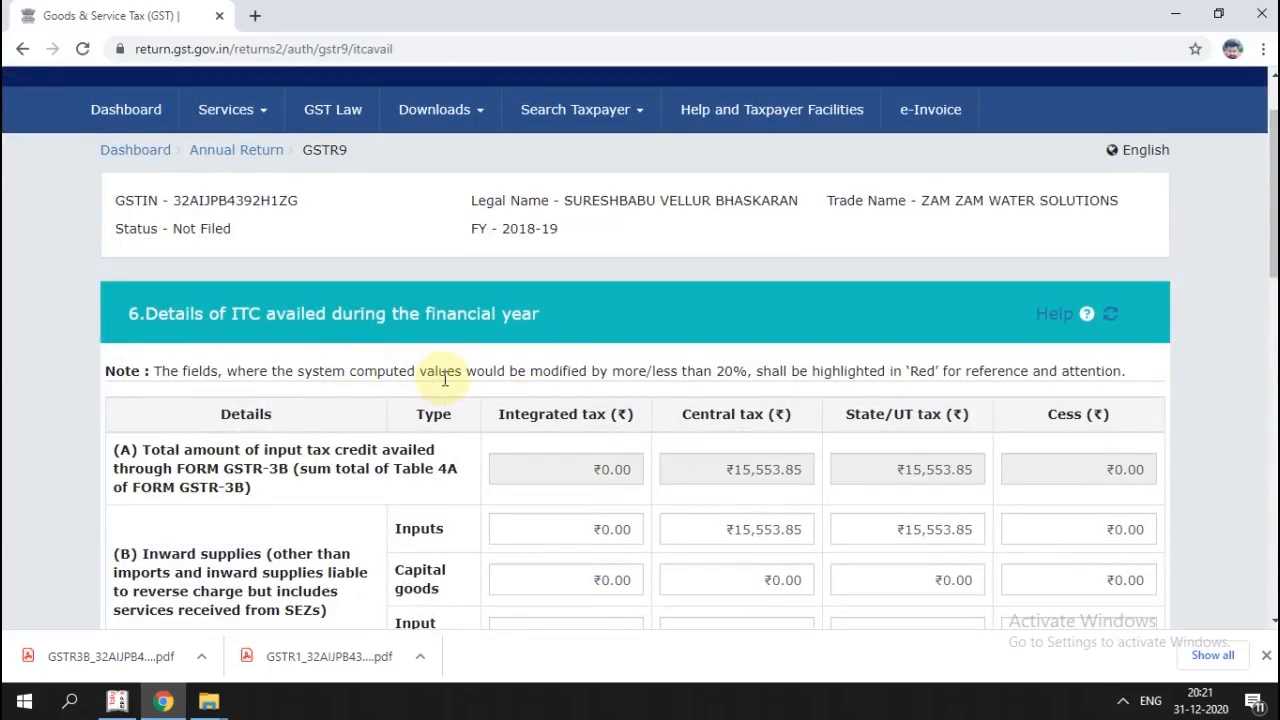
scroll(443, 378, "down", 4)
scroll(443, 378, "up", 2)
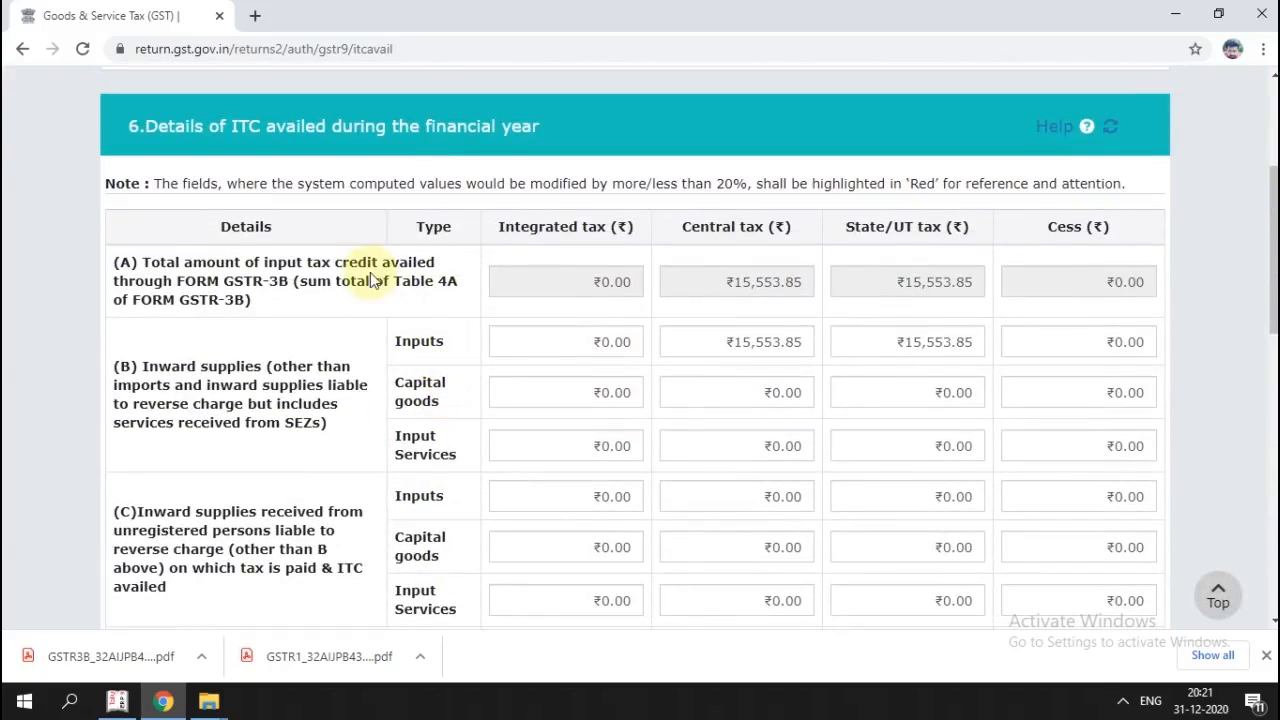
scroll(491, 305, "down", 10)
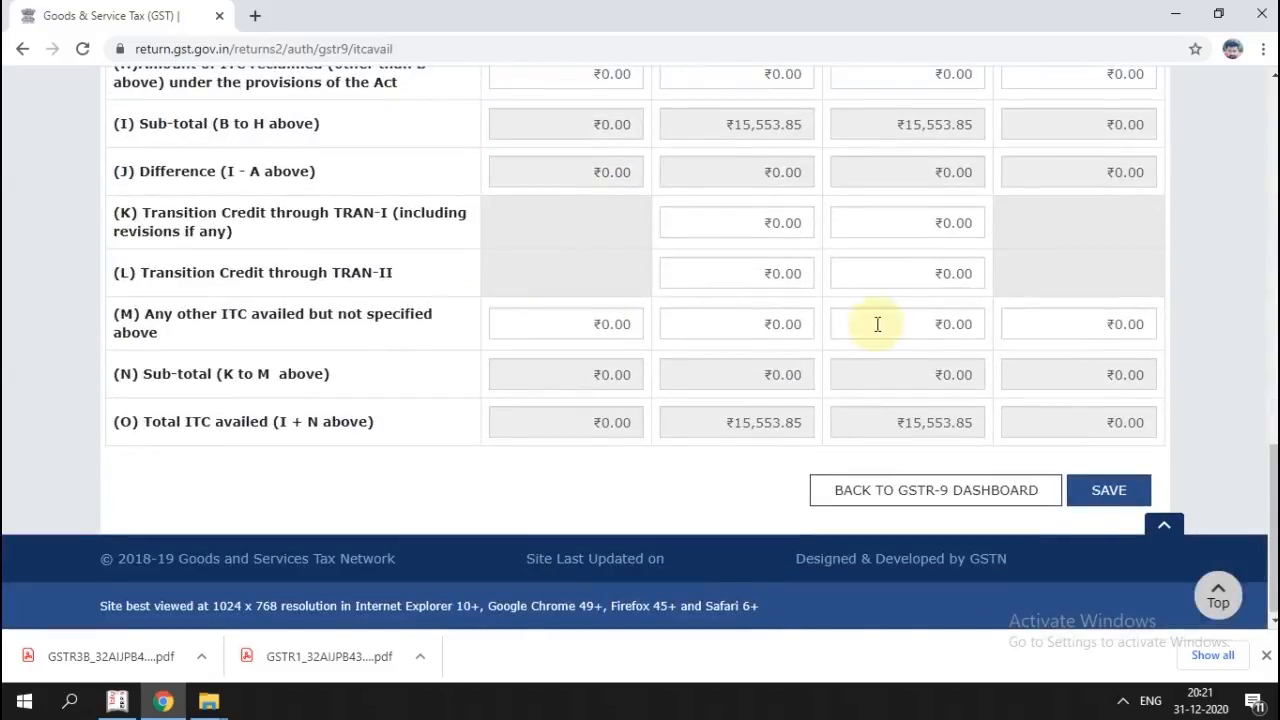
scroll(809, 374, "up", 9)
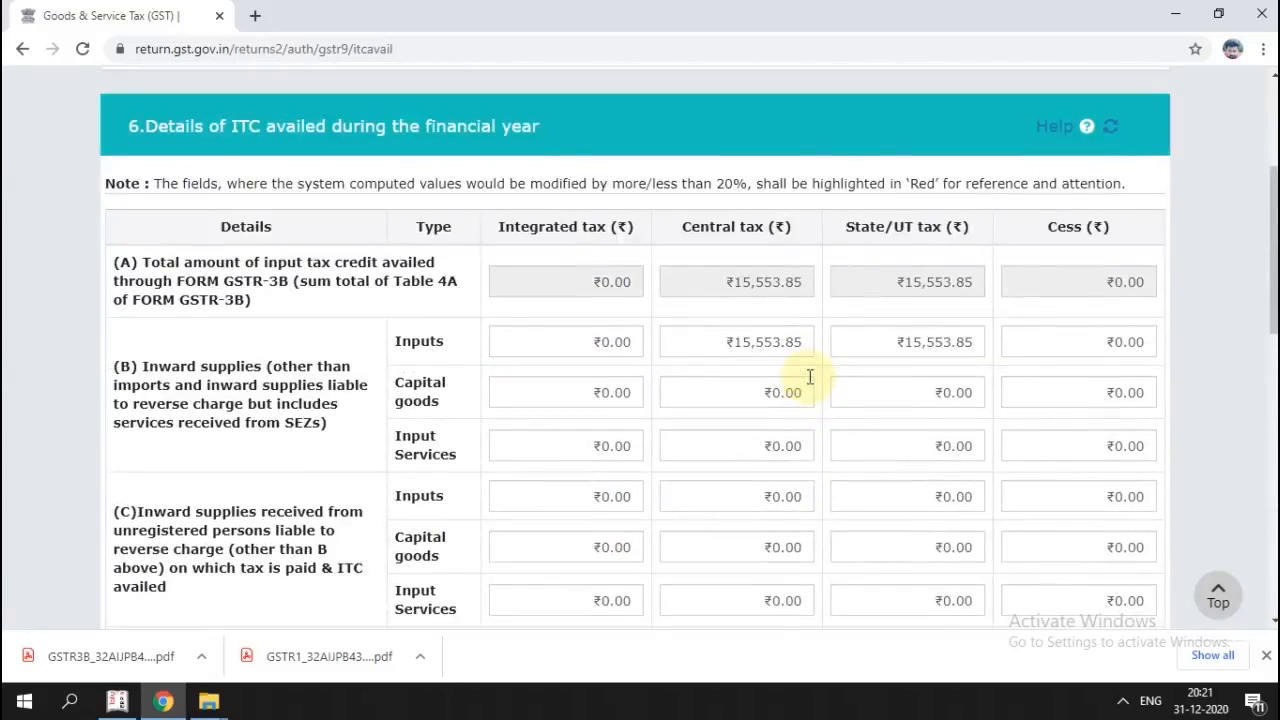
scroll(809, 374, "down", 10)
Return to the GSTR-9 dashboard without saving and reopen table 6, details of ITC availed during the financial year.
left_click(883, 492)
scroll(760, 440, "down", 4)
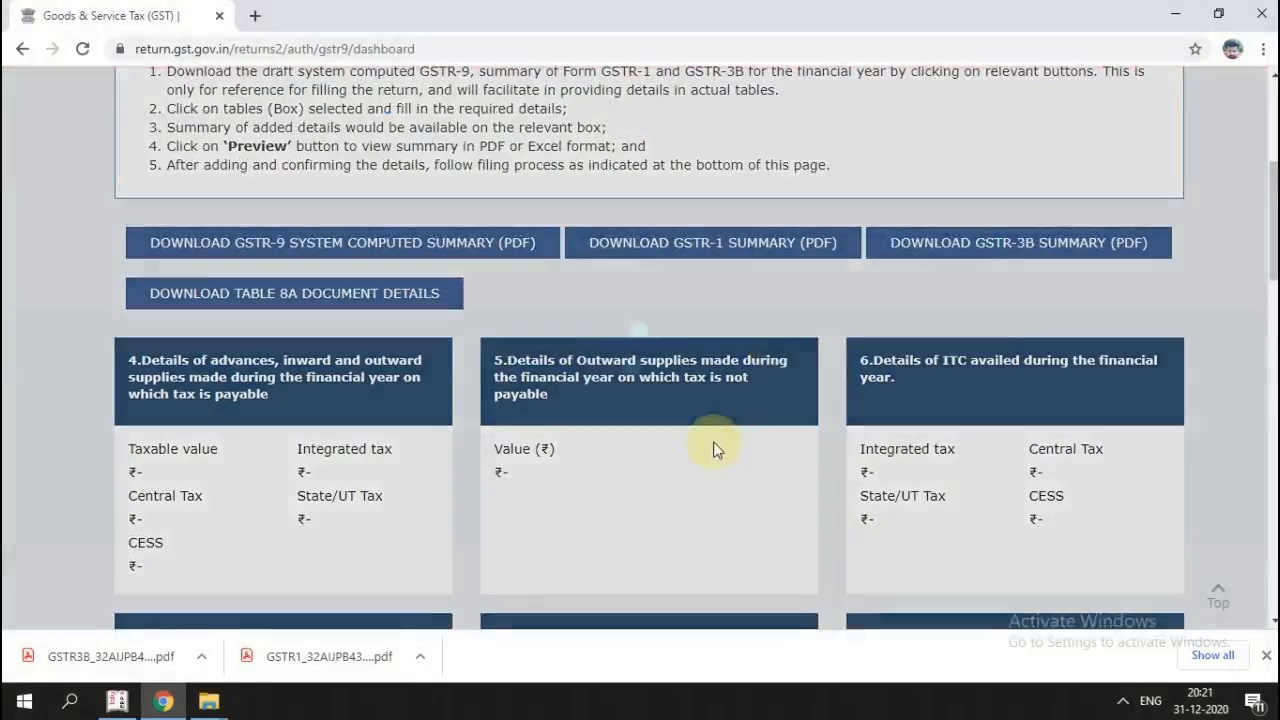
scroll(934, 269, "down", 2)
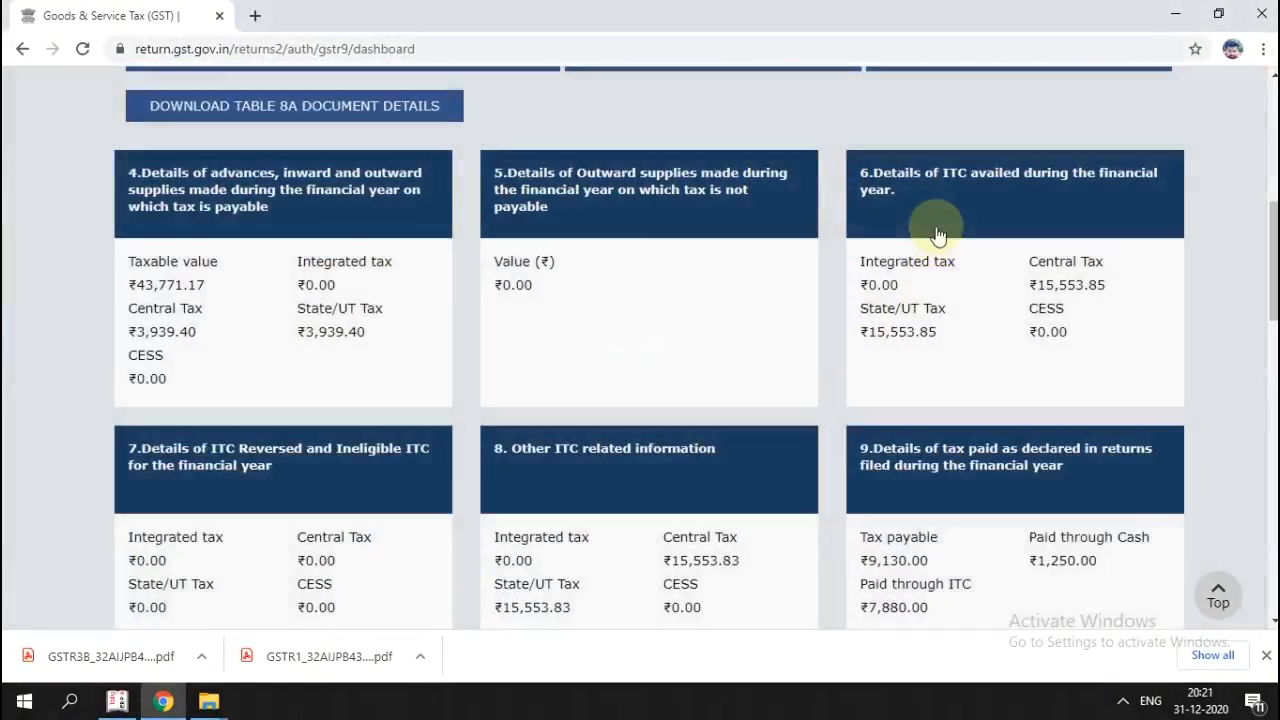
left_click(929, 190)
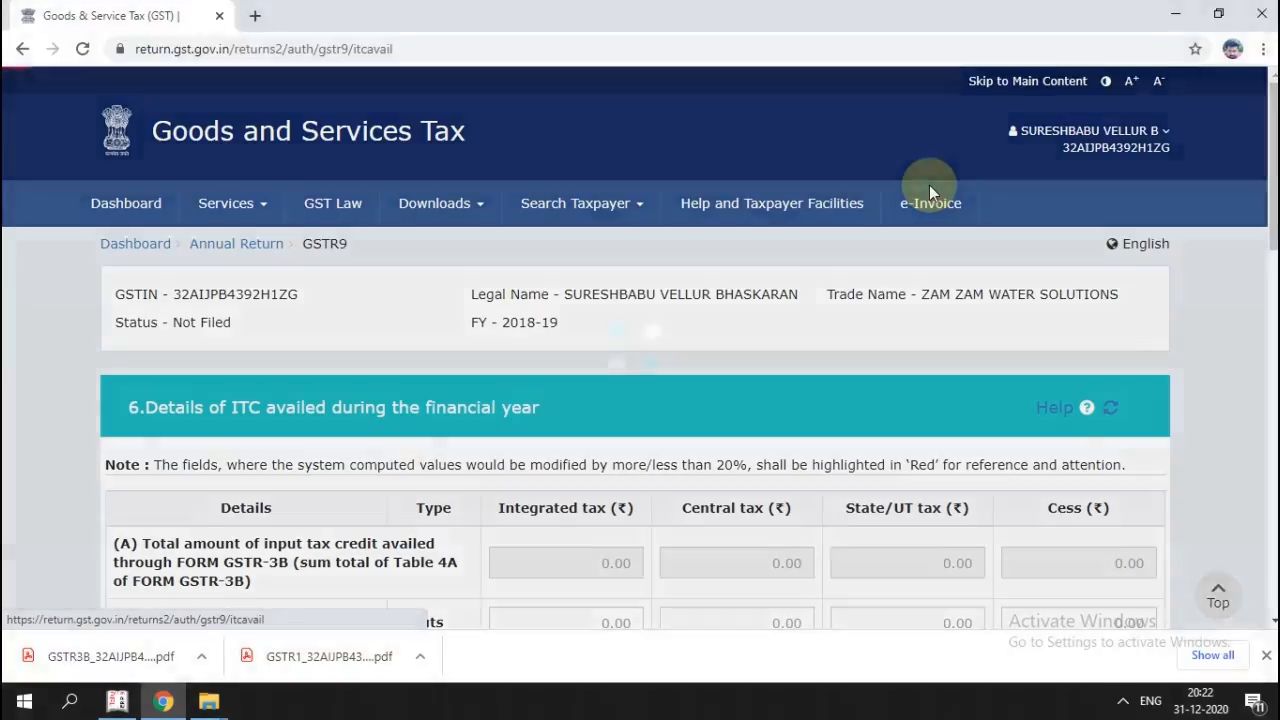
Review the reopened table 6 from row A to row O, including the reverse charge and import rows.
scroll(746, 394, "down", 12)
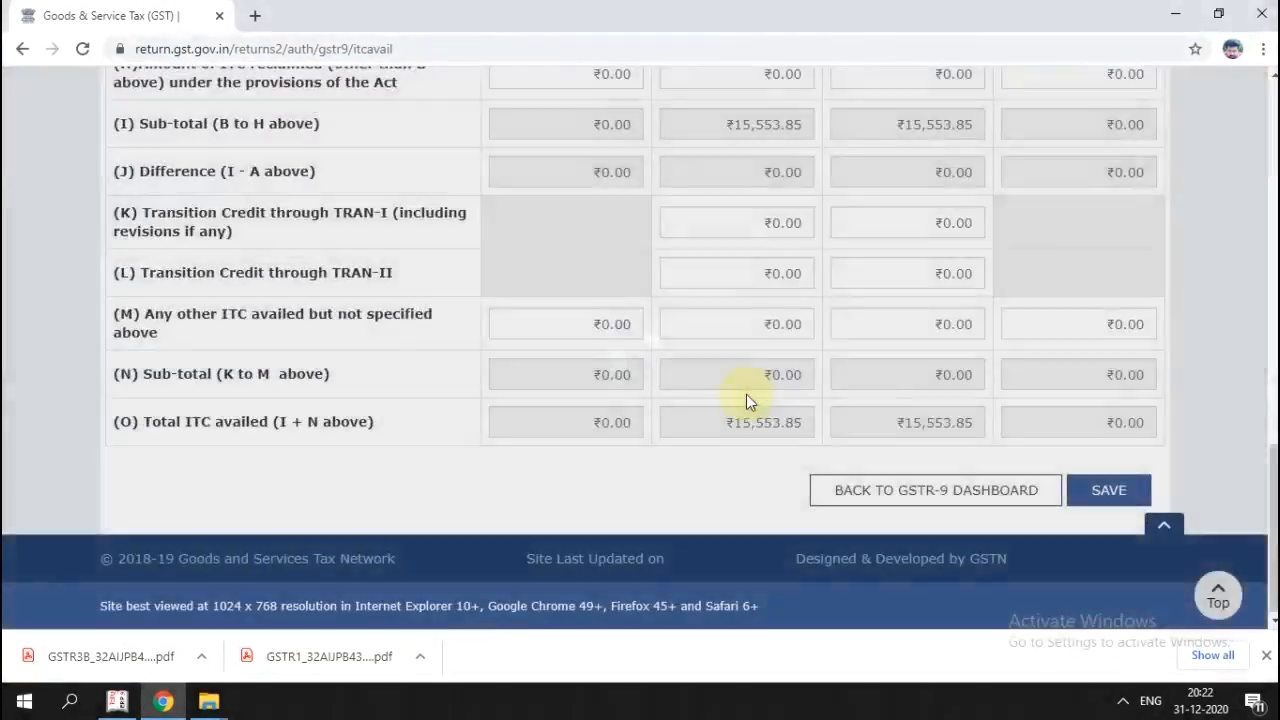
scroll(594, 368, "up", 10)
scroll(594, 368, "down", 9)
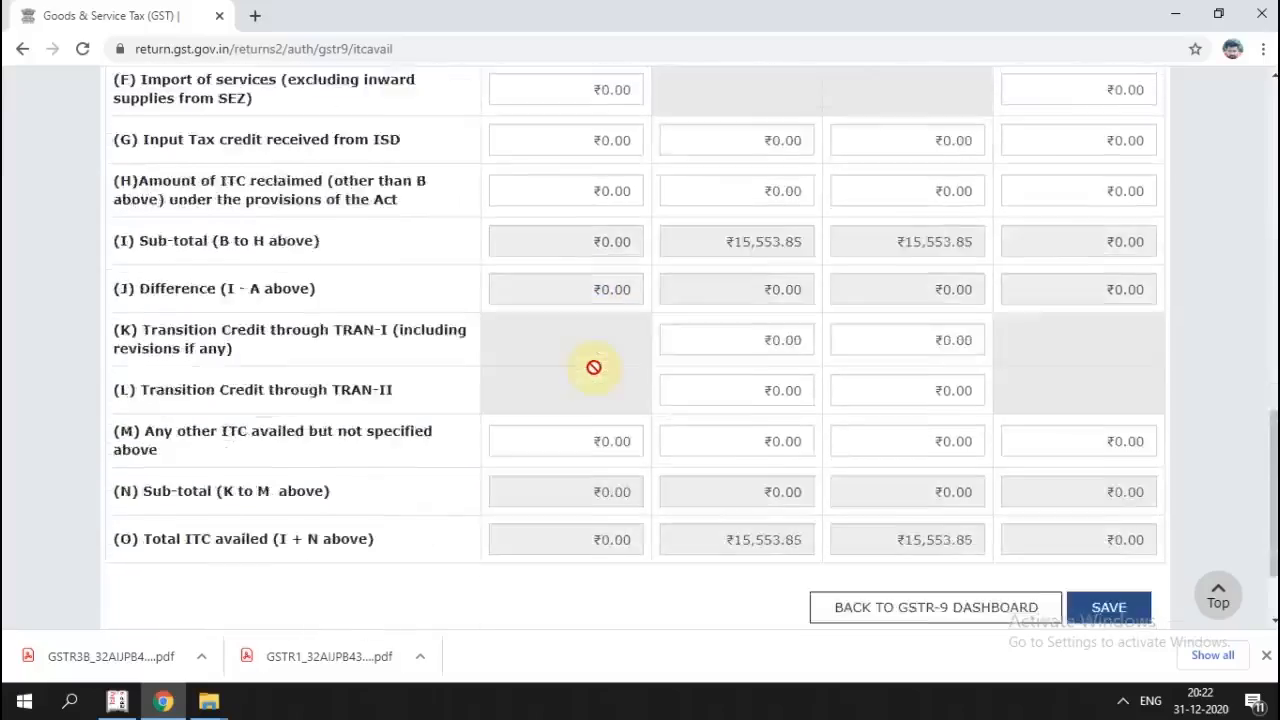
scroll(594, 368, "up", 5)
scroll(686, 477, "up", 4)
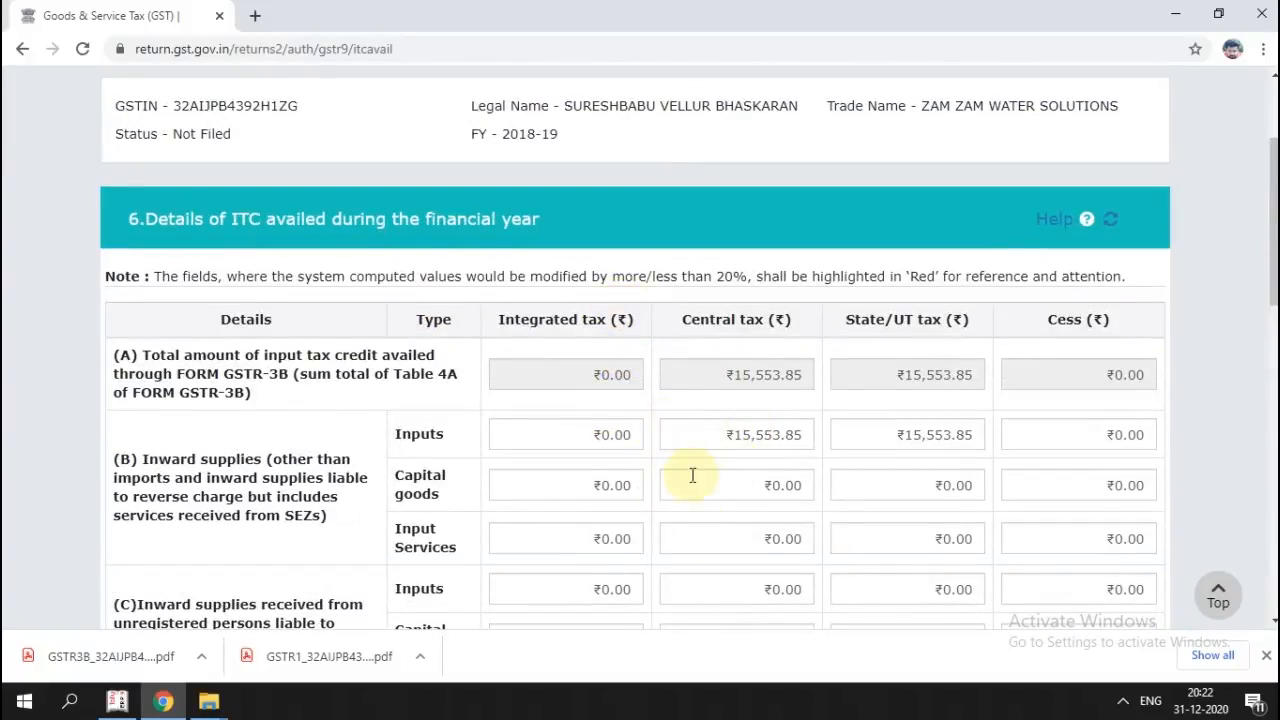
scroll(660, 500, "down", 3)
scroll(600, 450, "down", 3)
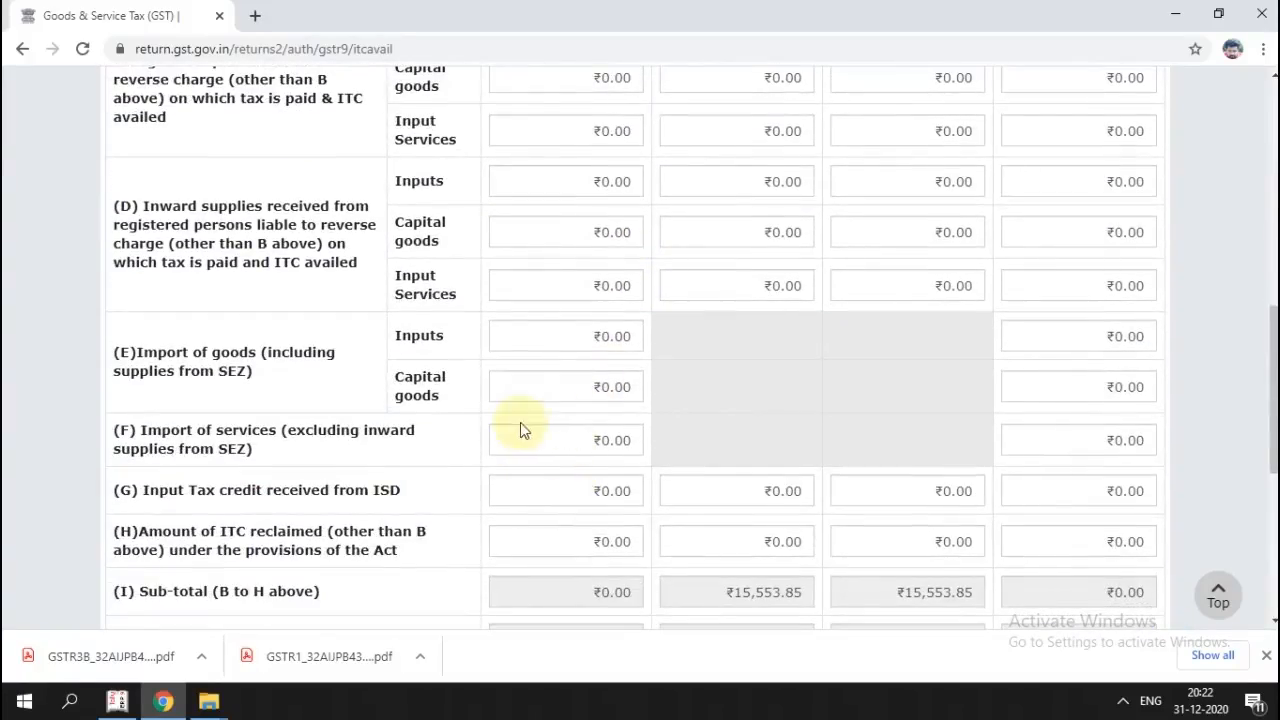
scroll(420, 320, "up", 1)
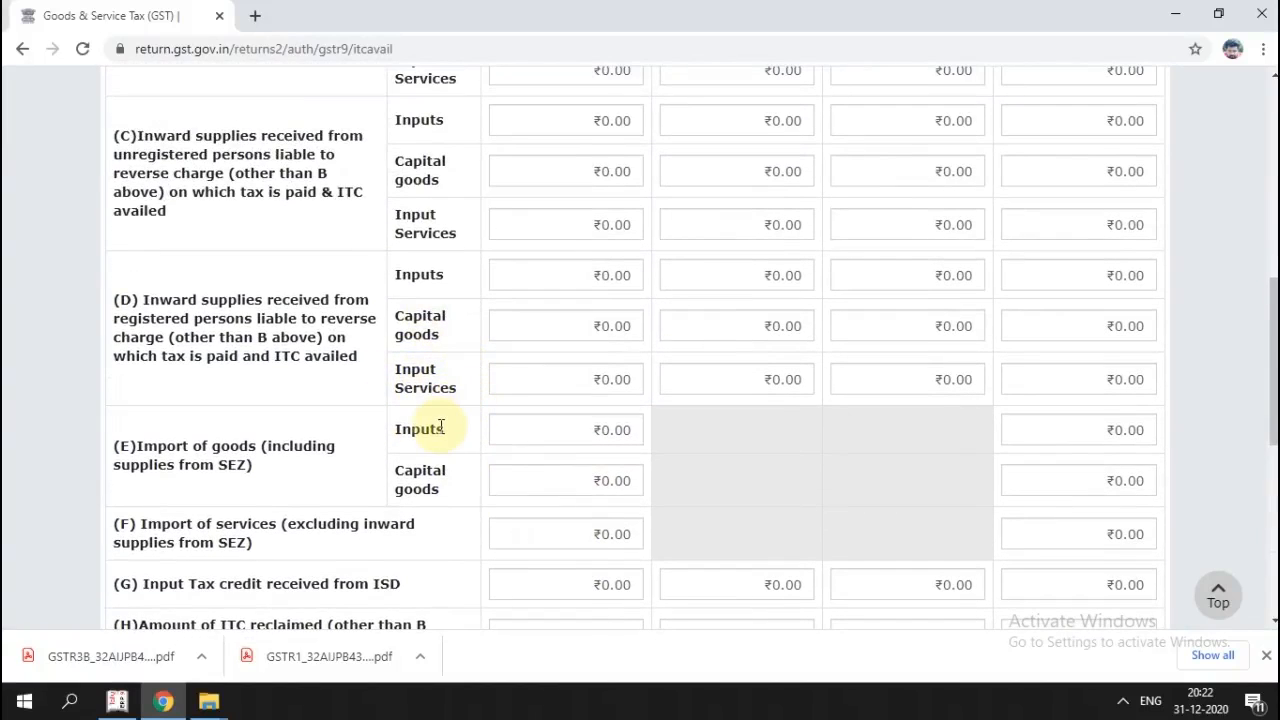
scroll(519, 455, "up", 3)
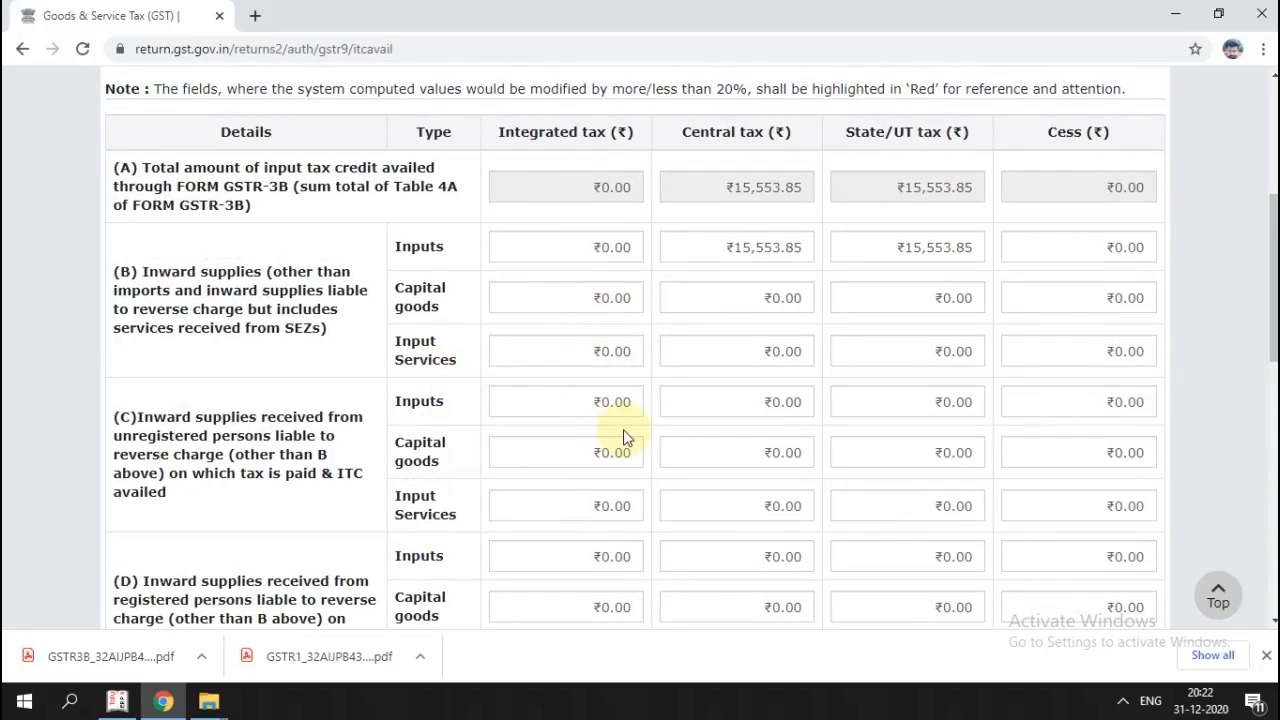
scroll(622, 437, "down", 1)
scroll(541, 432, "down", 3)
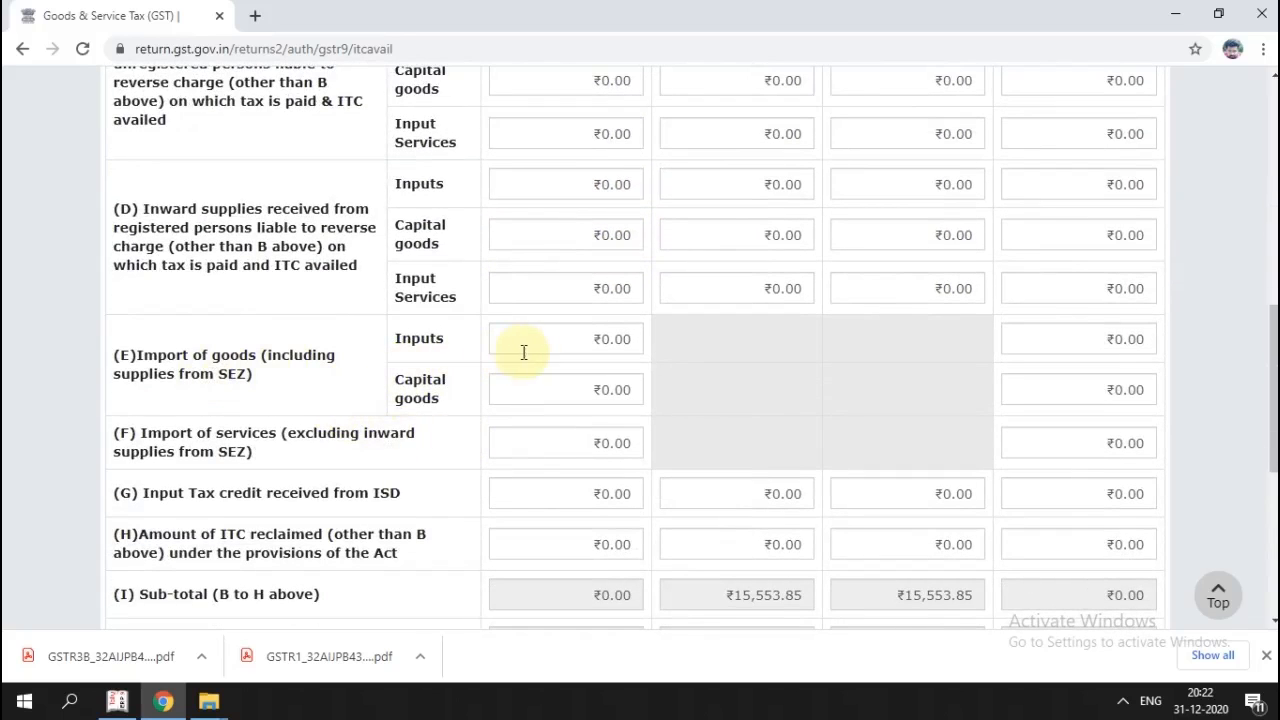
scroll(609, 386, "up", 6)
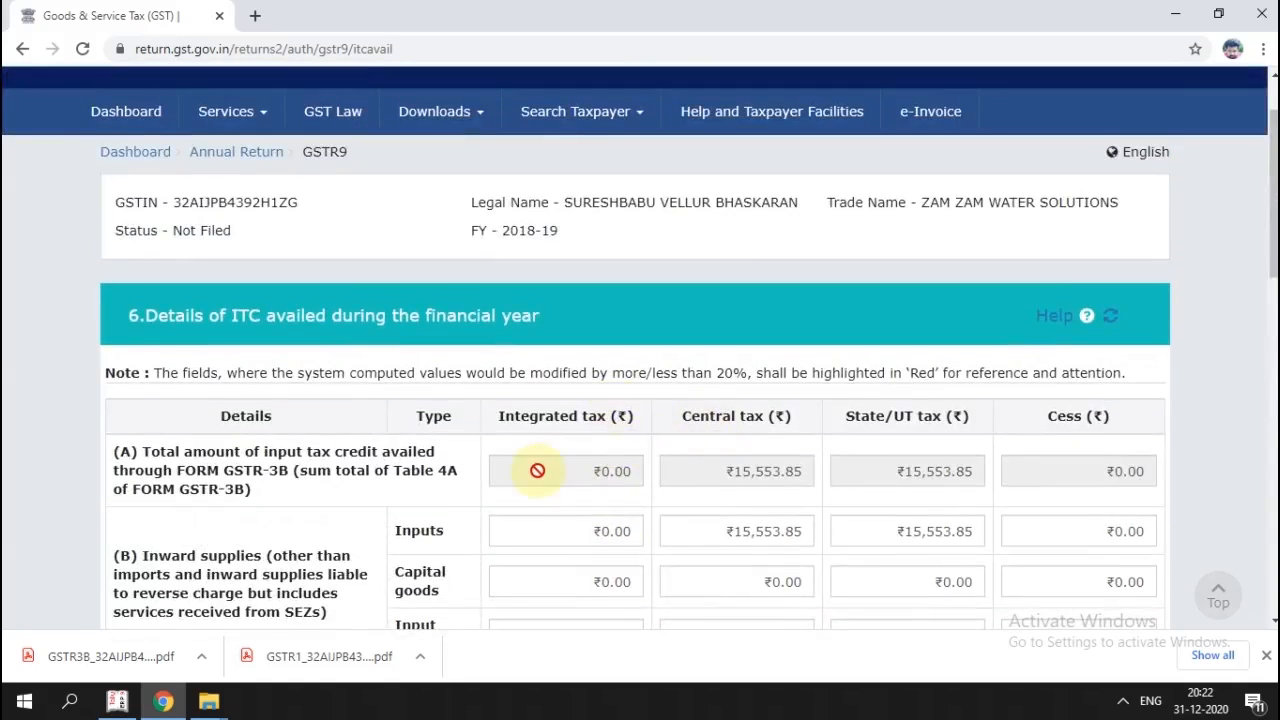
Check the split of inputs, capital goods and input services in rows B to D against the sub-total and difference in rows I and J.
scroll(537, 470, "down", 2)
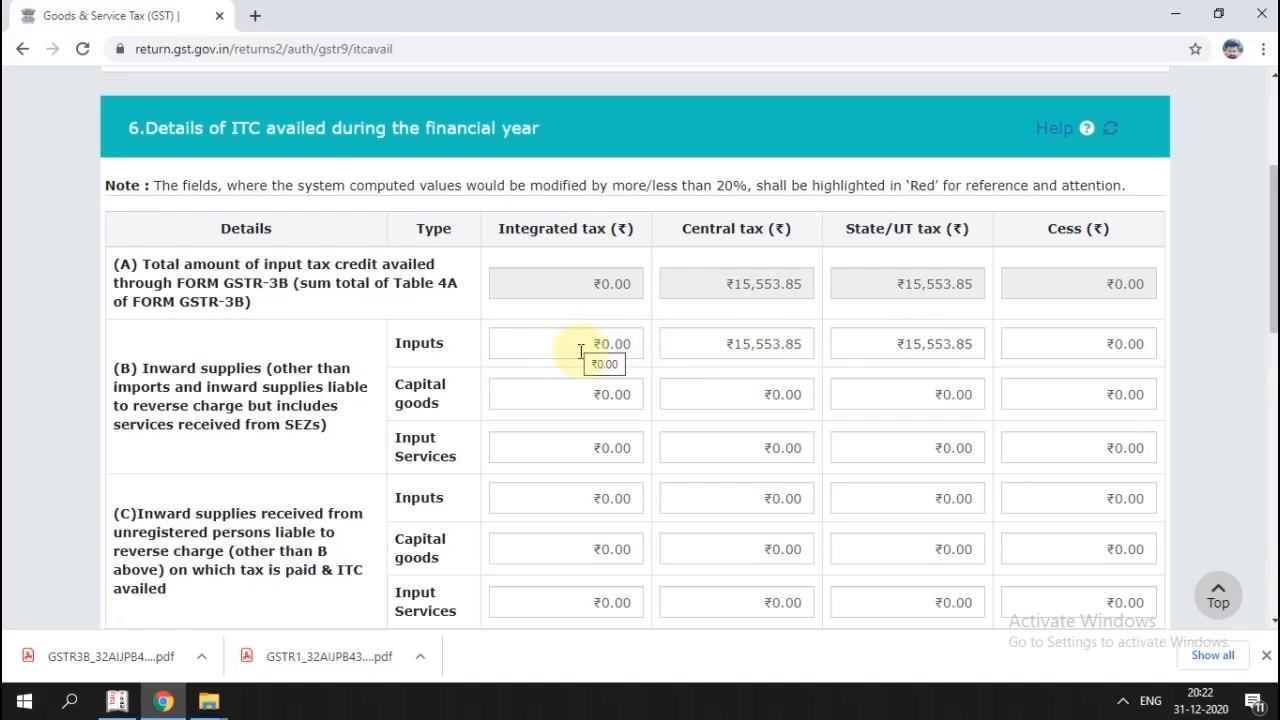
scroll(594, 391, "down", 1)
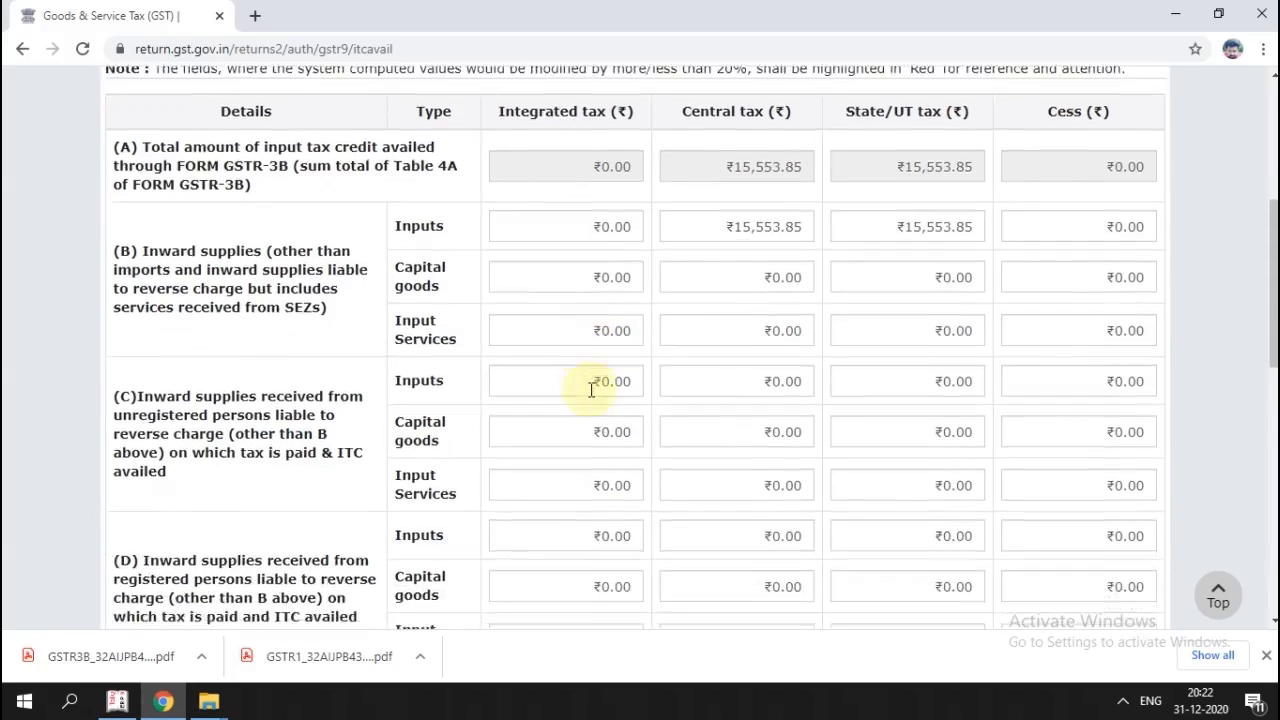
scroll(594, 391, "down", 2)
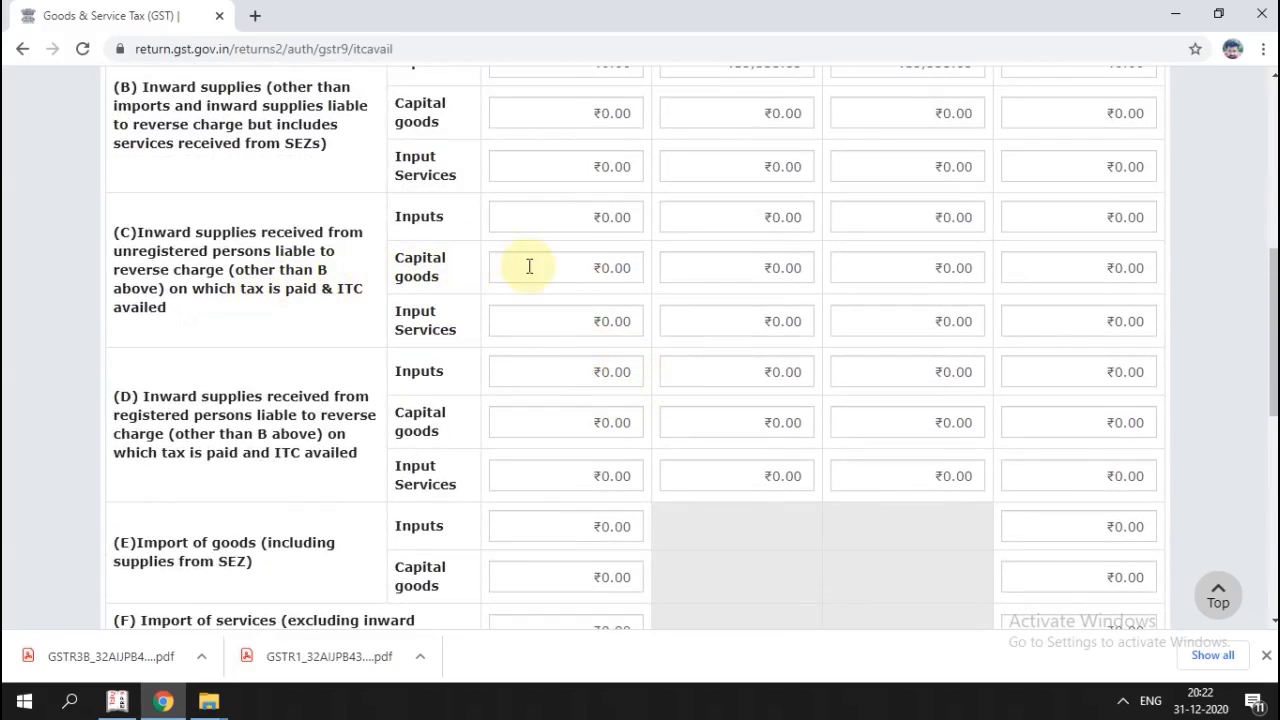
scroll(680, 310, "up", 2)
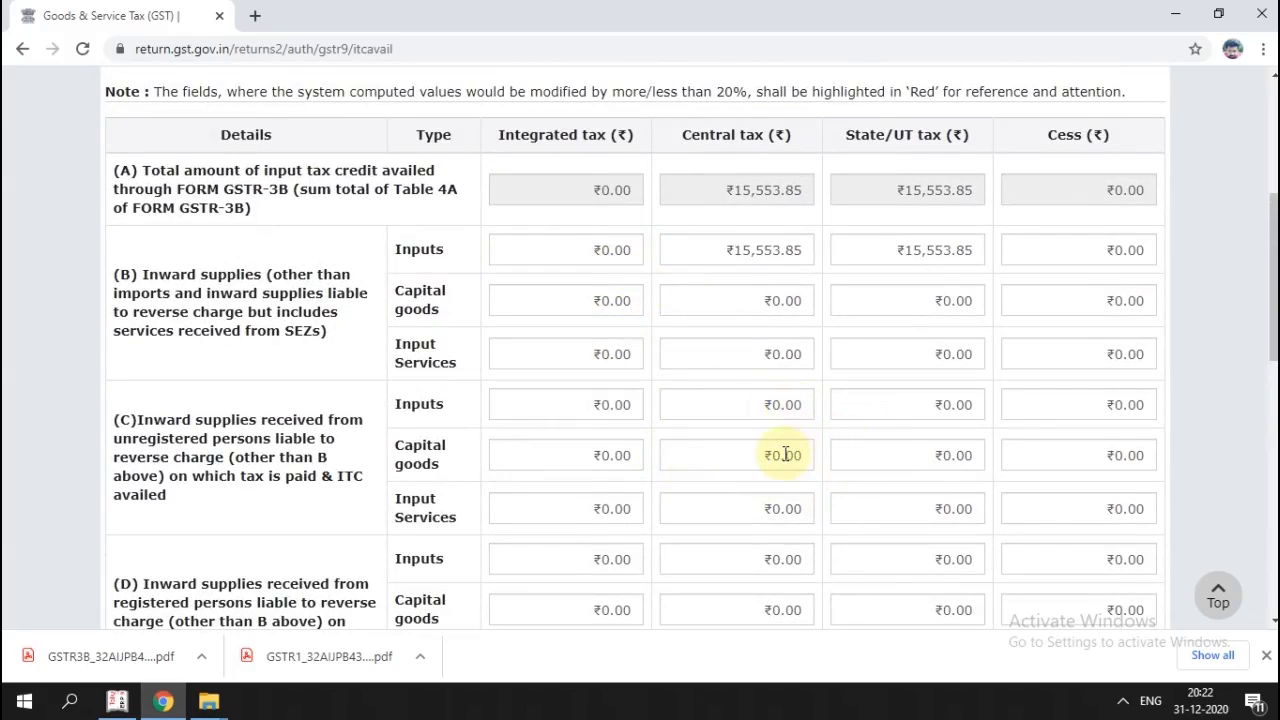
scroll(538, 453, "down", 2)
scroll(518, 387, "down", 1)
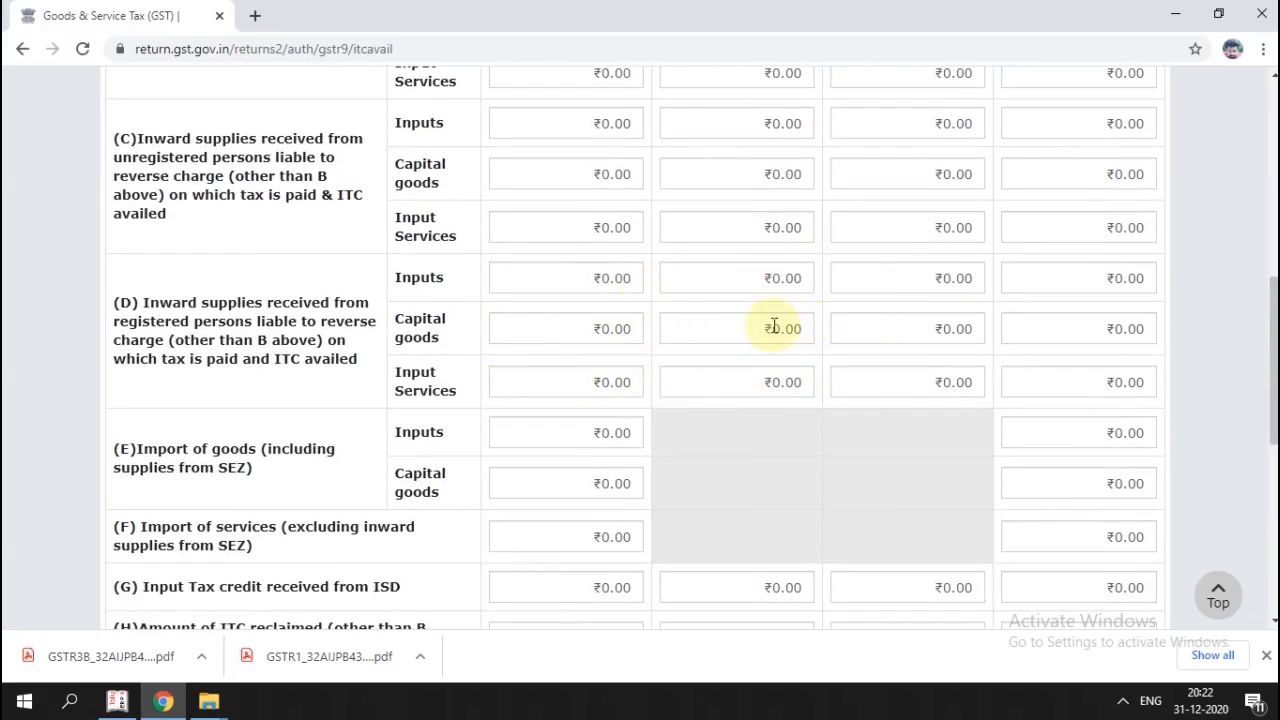
scroll(627, 443, "down", 3)
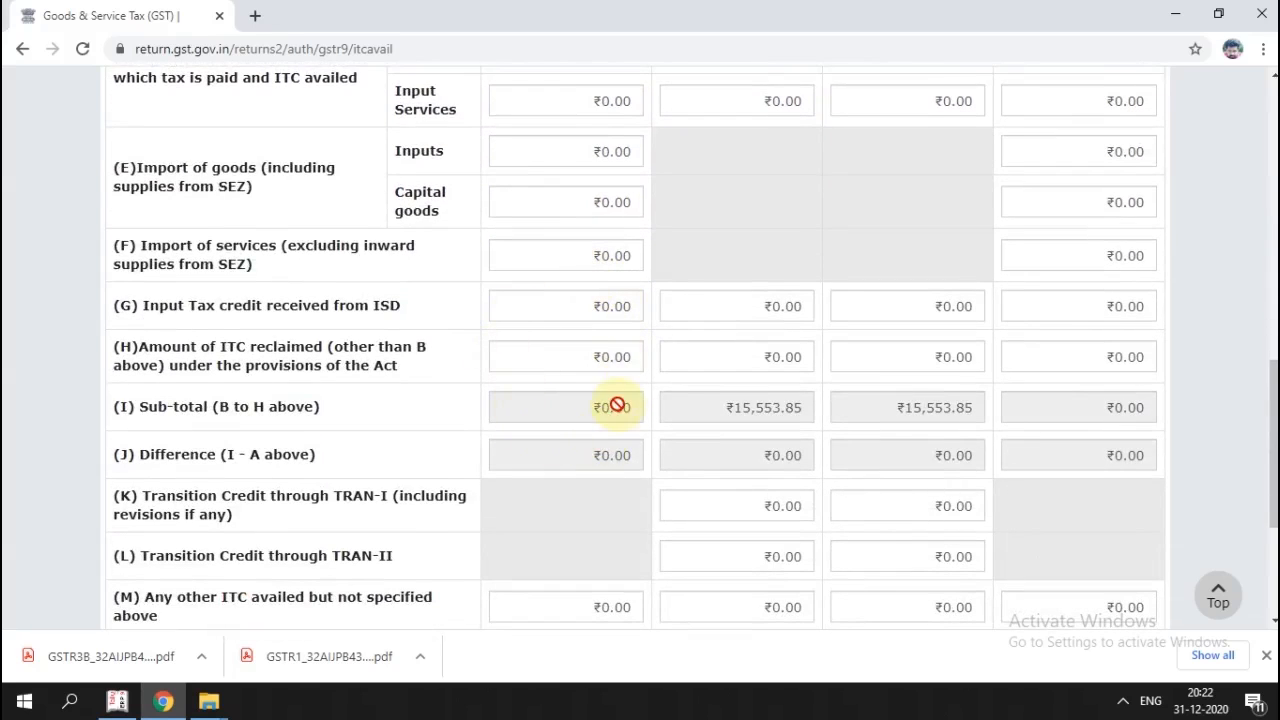
scroll(617, 405, "down", 3)
scroll(681, 378, "up", 9)
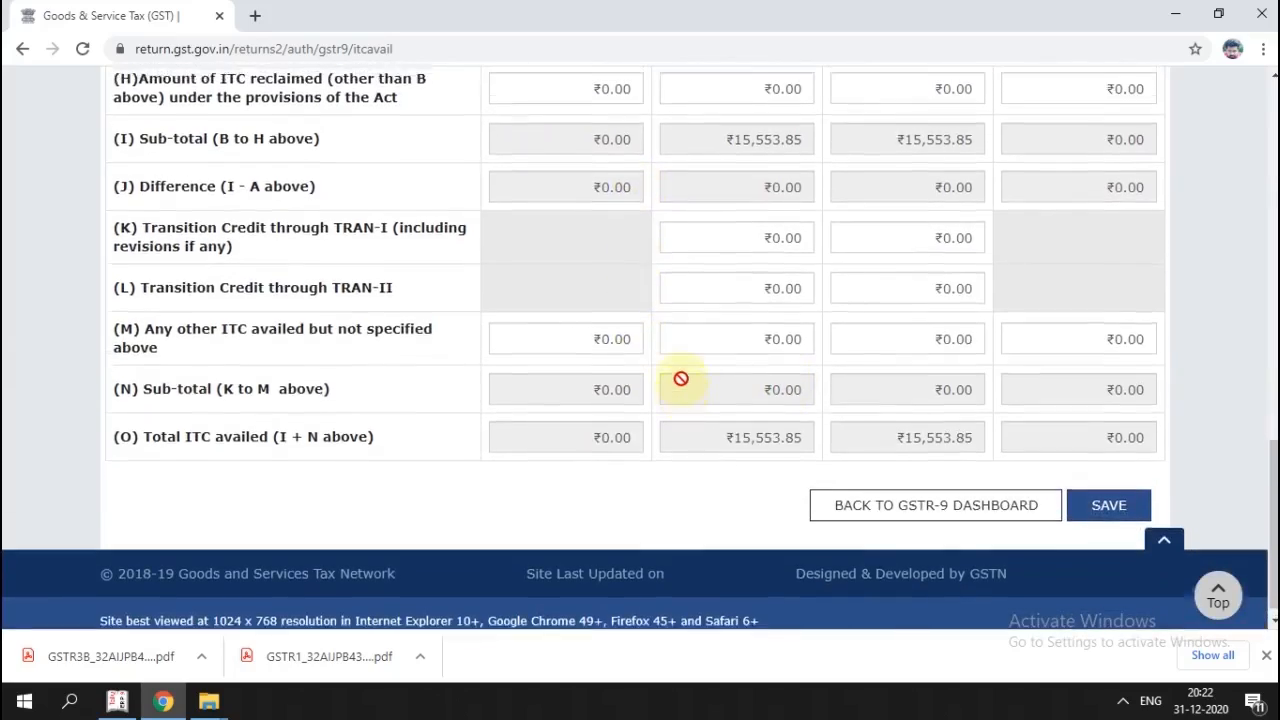
Recheck the central and State/UT tax in table 6 rows A and B against the total ITC availed in row O.
scroll(687, 378, "up", 4)
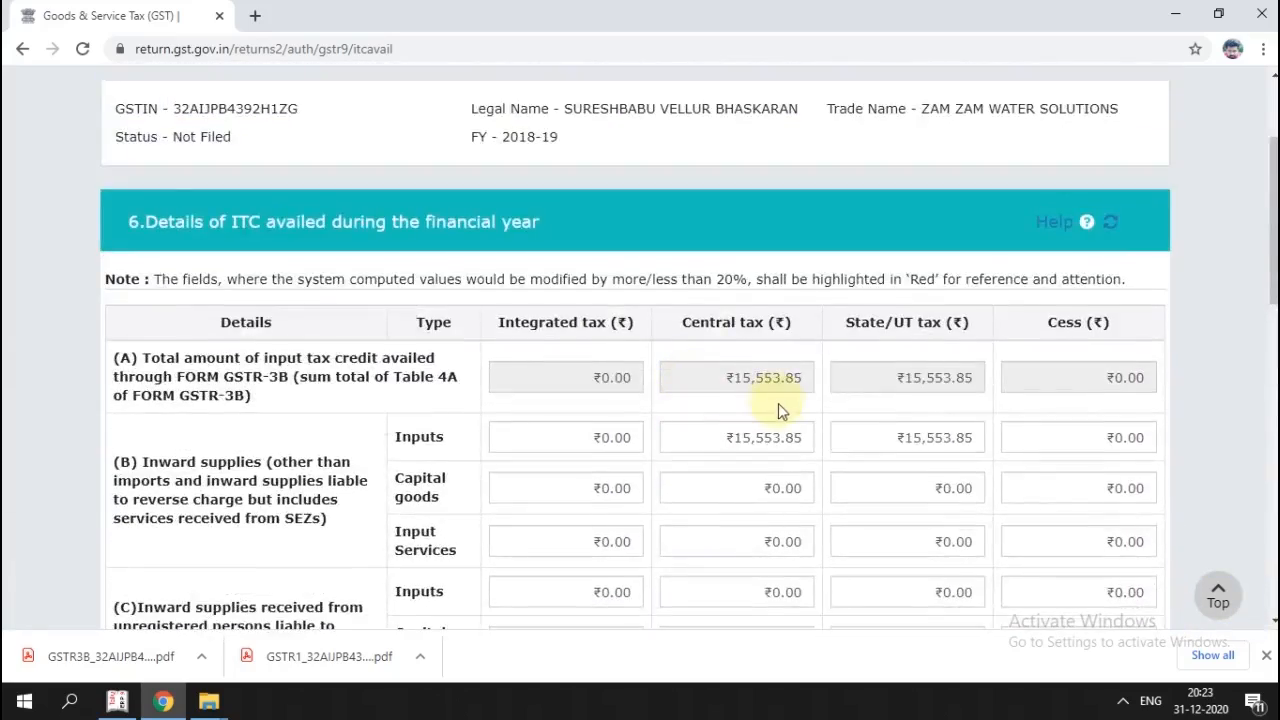
scroll(777, 405, "down", 2)
scroll(783, 320, "up", 2)
scroll(780, 355, "down", 4)
scroll(700, 370, "up", 5)
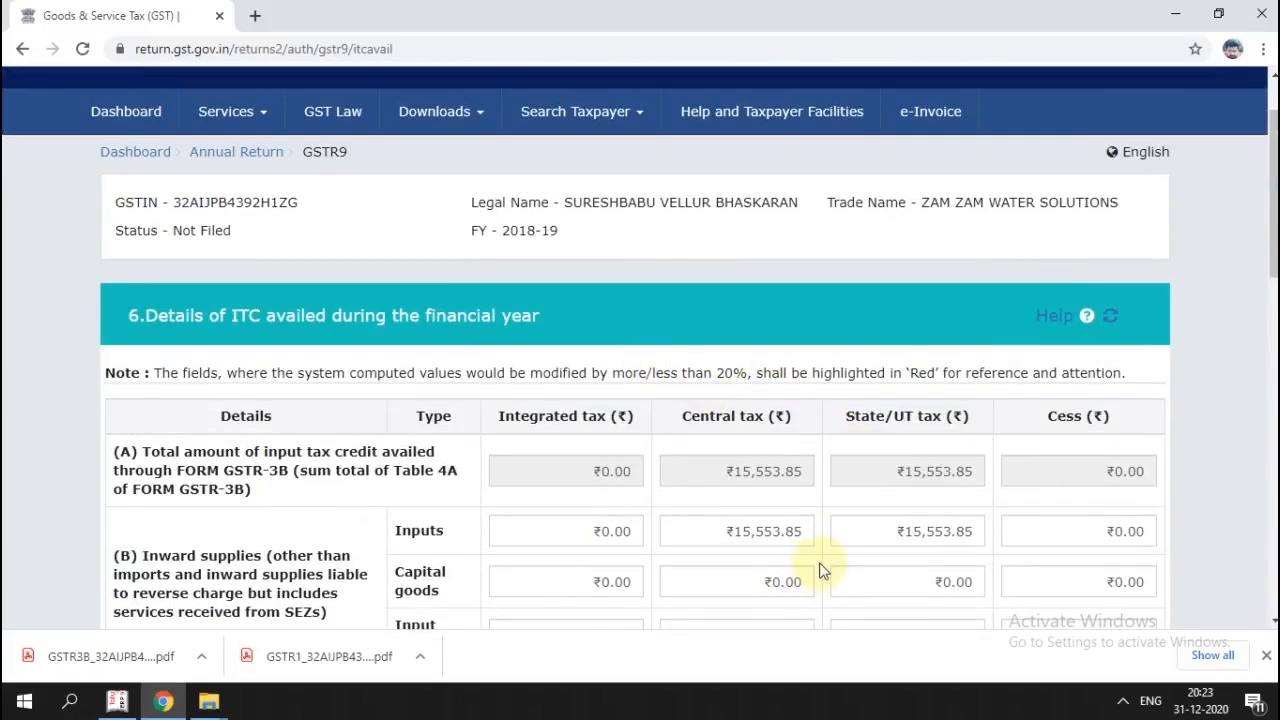
scroll(820, 491, "down", 3)
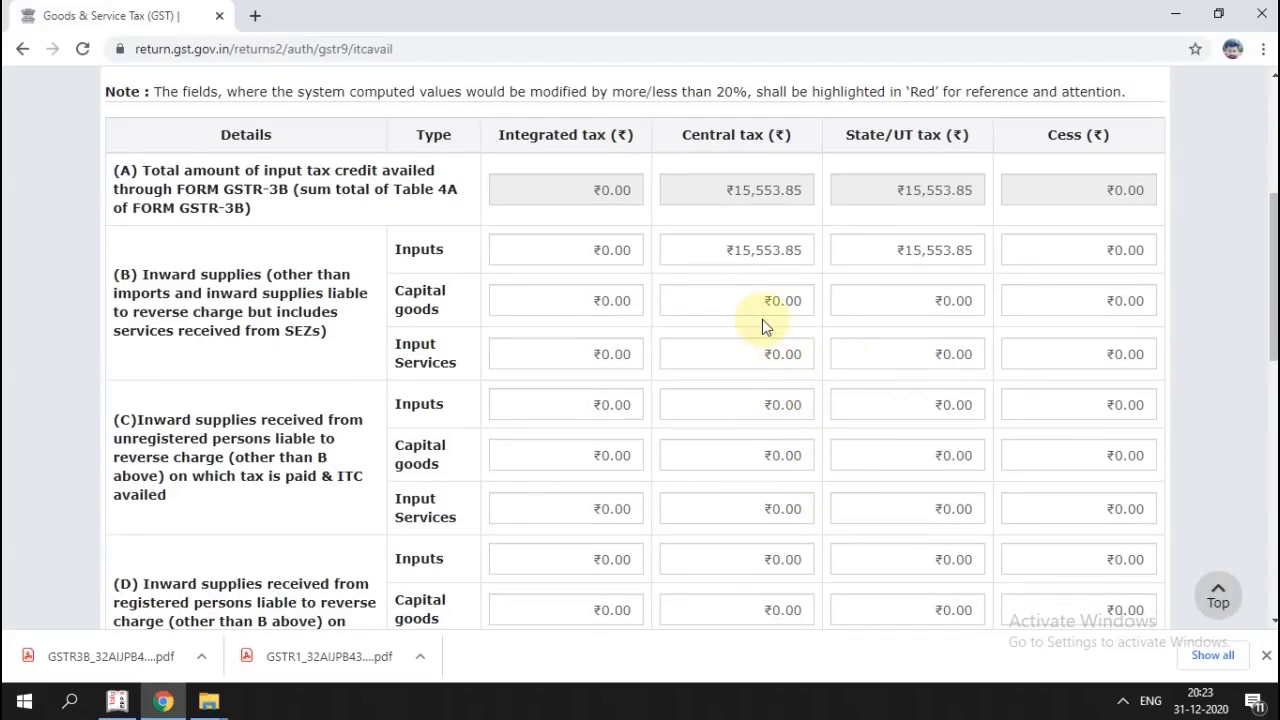
scroll(870, 424, "down", 9)
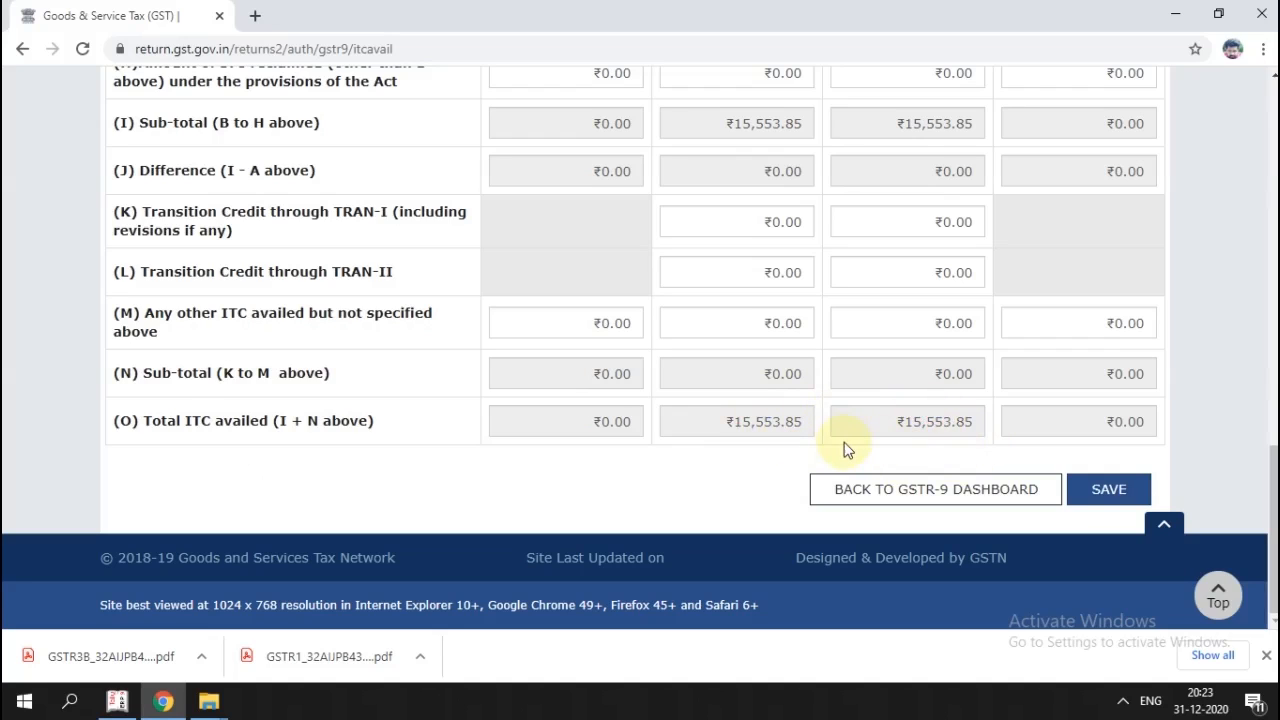
scroll(870, 425, "up", 15)
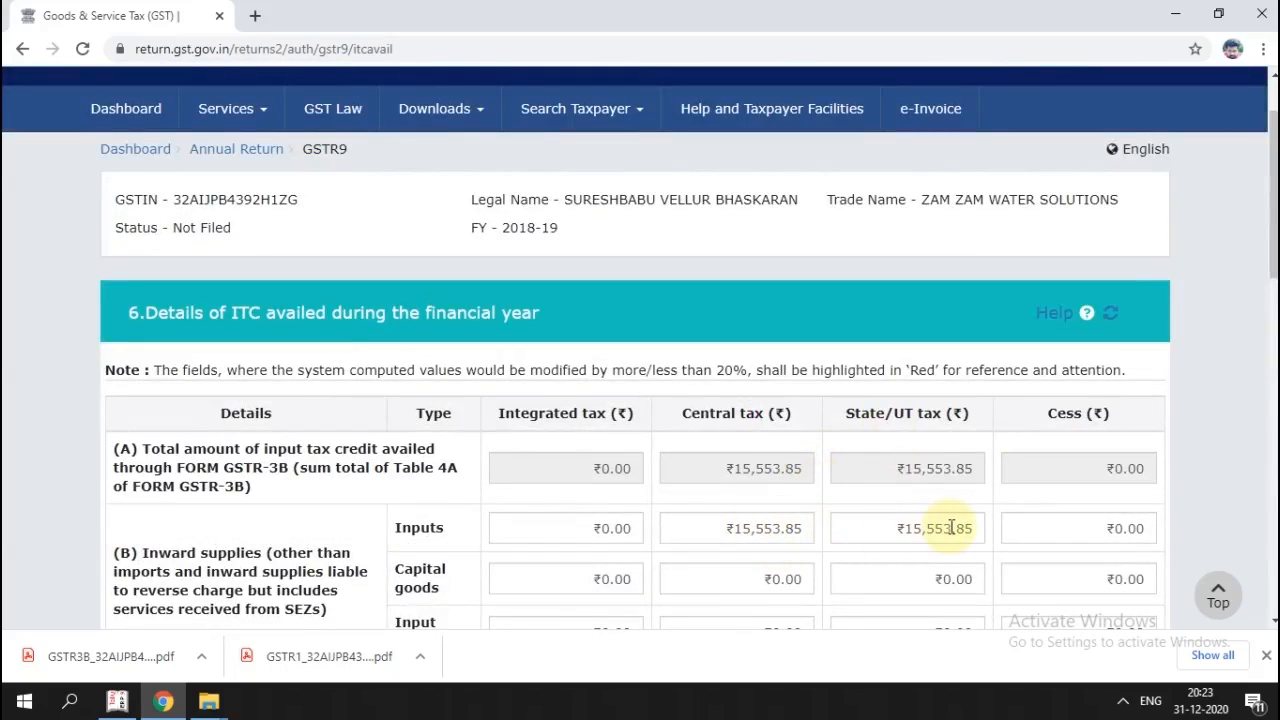
Save table 6, details of ITC availed, and return to the GSTR-9 dashboard.
scroll(915, 553, "down", 15)
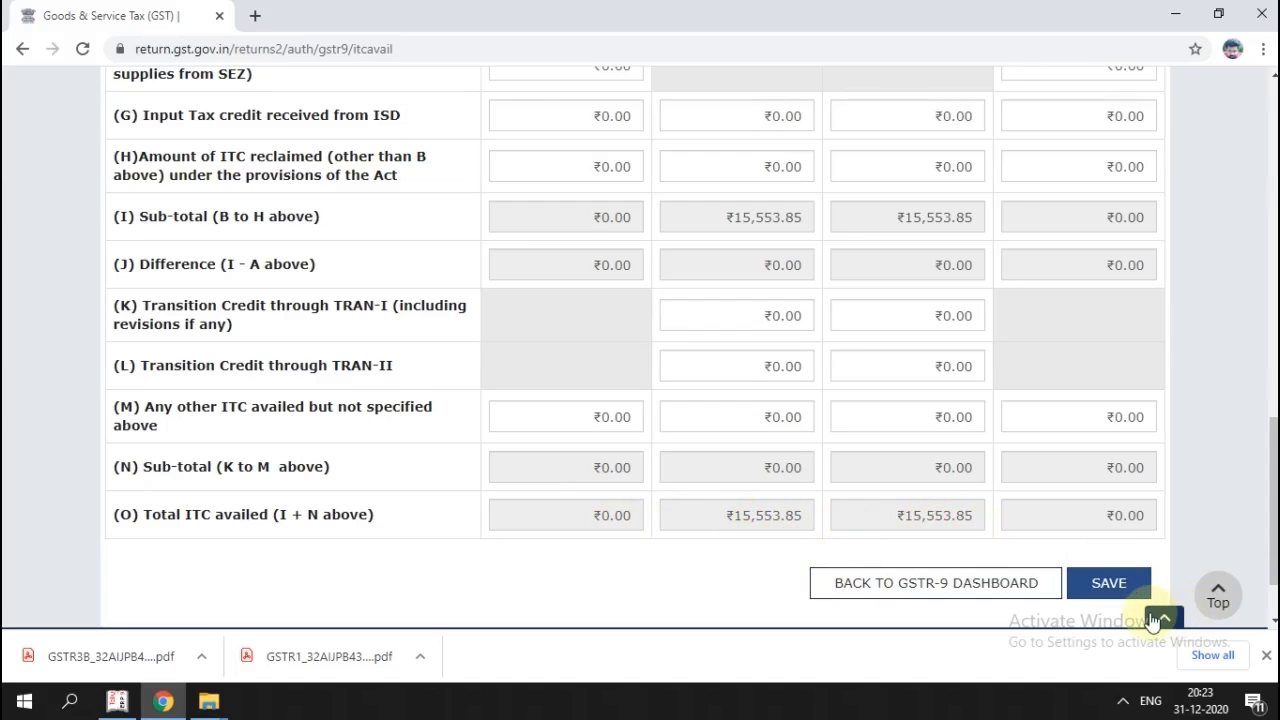
left_click(1118, 594)
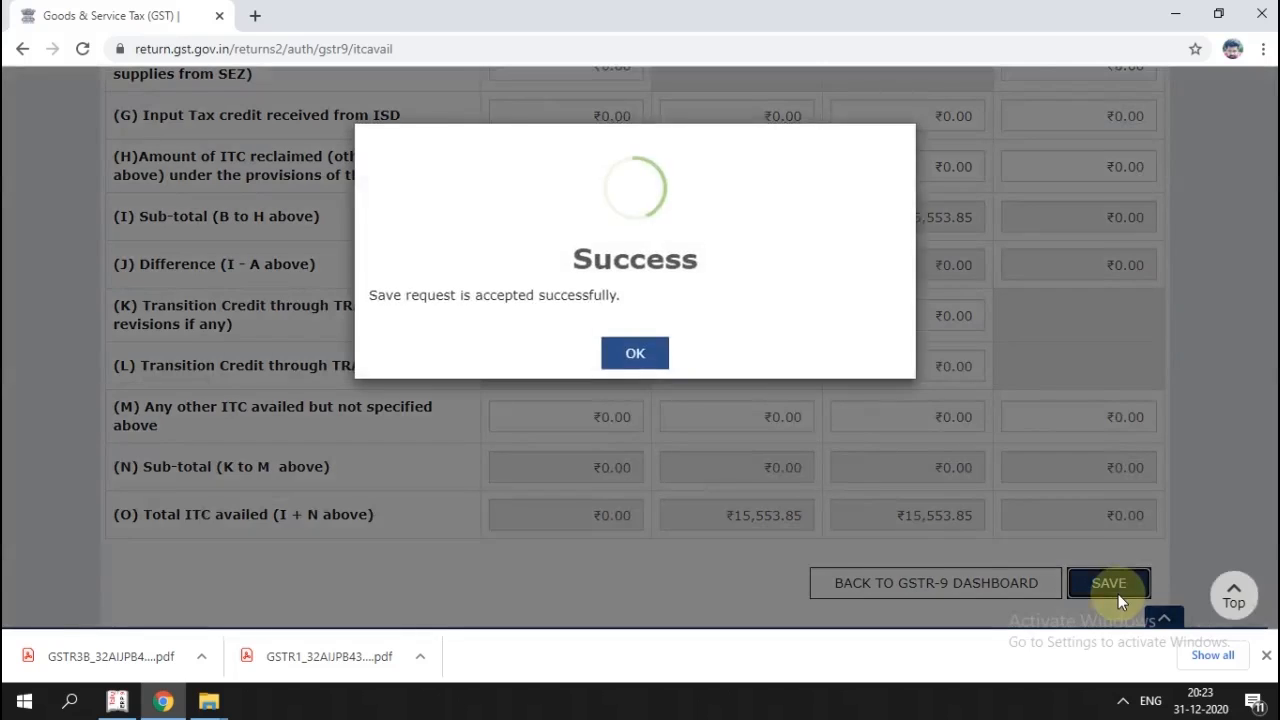
left_click(646, 362)
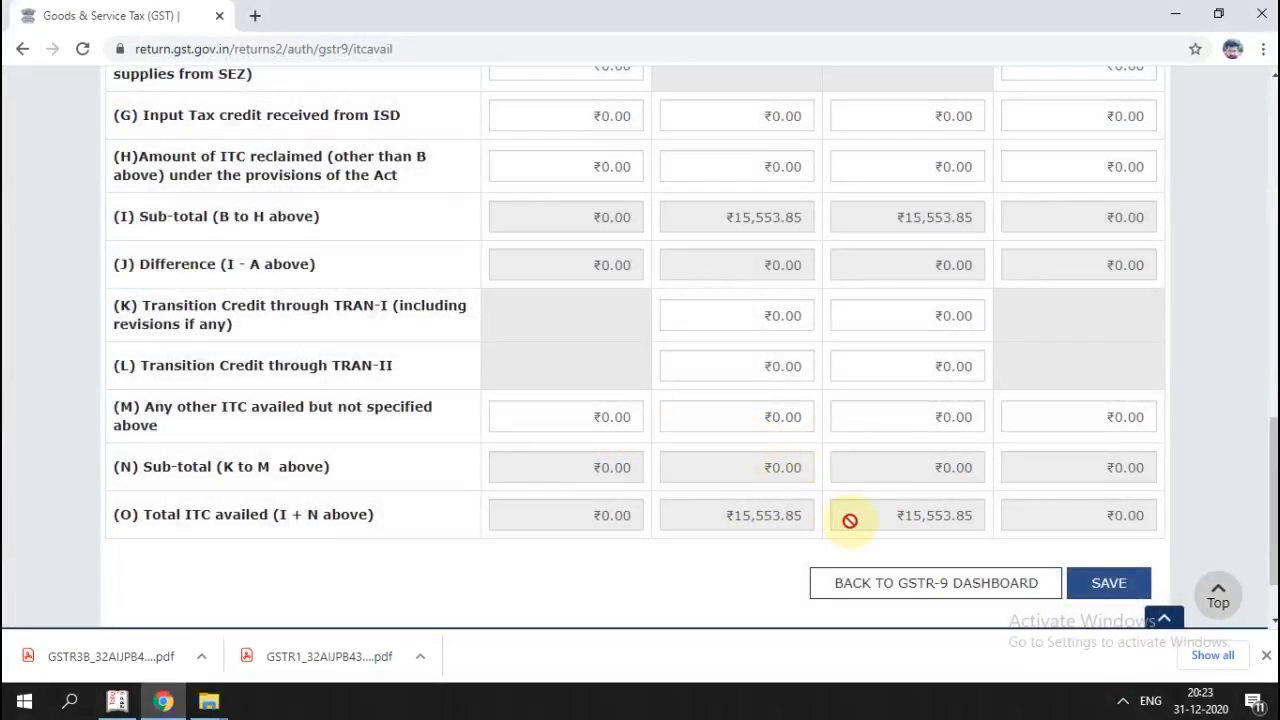
left_click(903, 600)
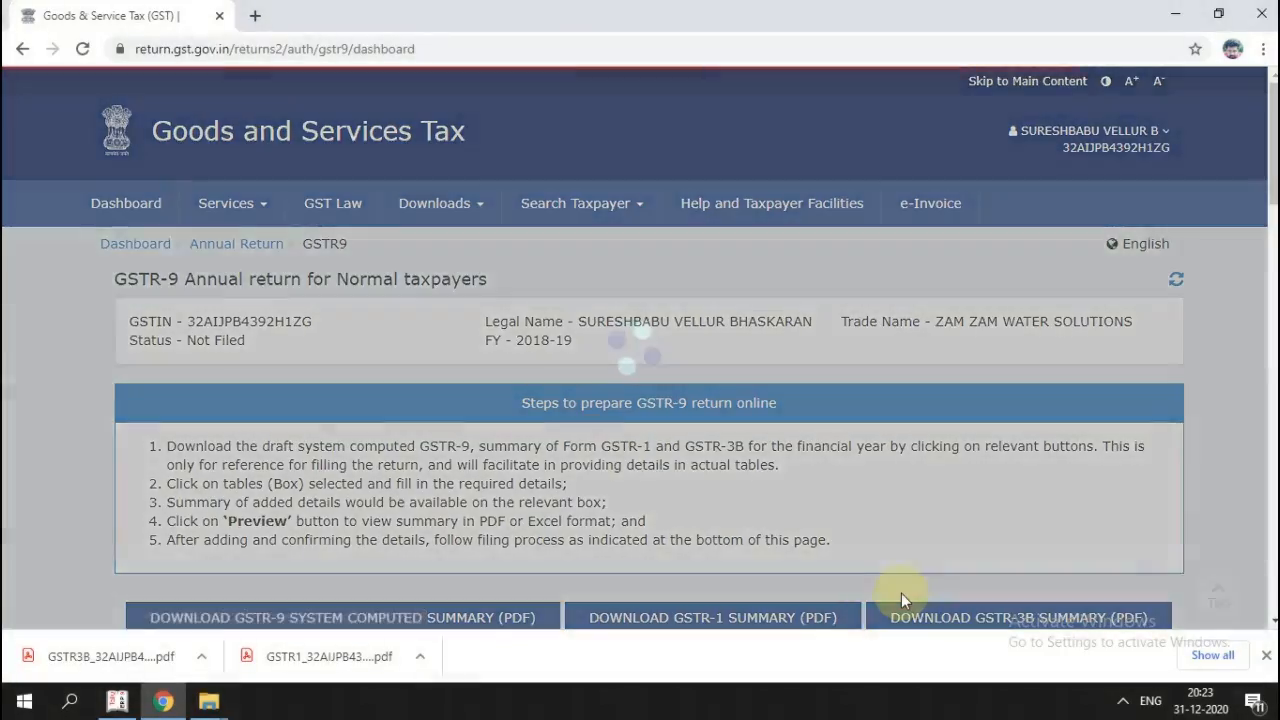
Open table 7, details of ITC reversed and ineligible ITC for the financial year.
scroll(887, 451, "down", 5)
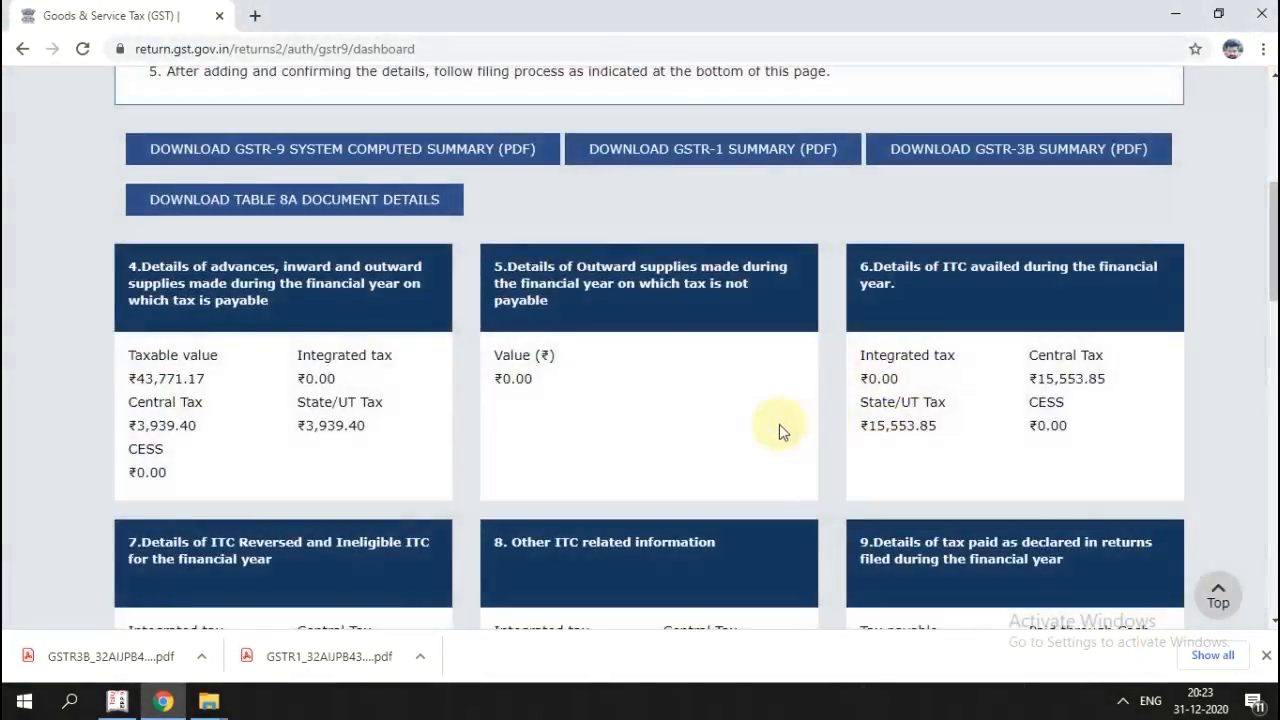
scroll(923, 384, "down", 3)
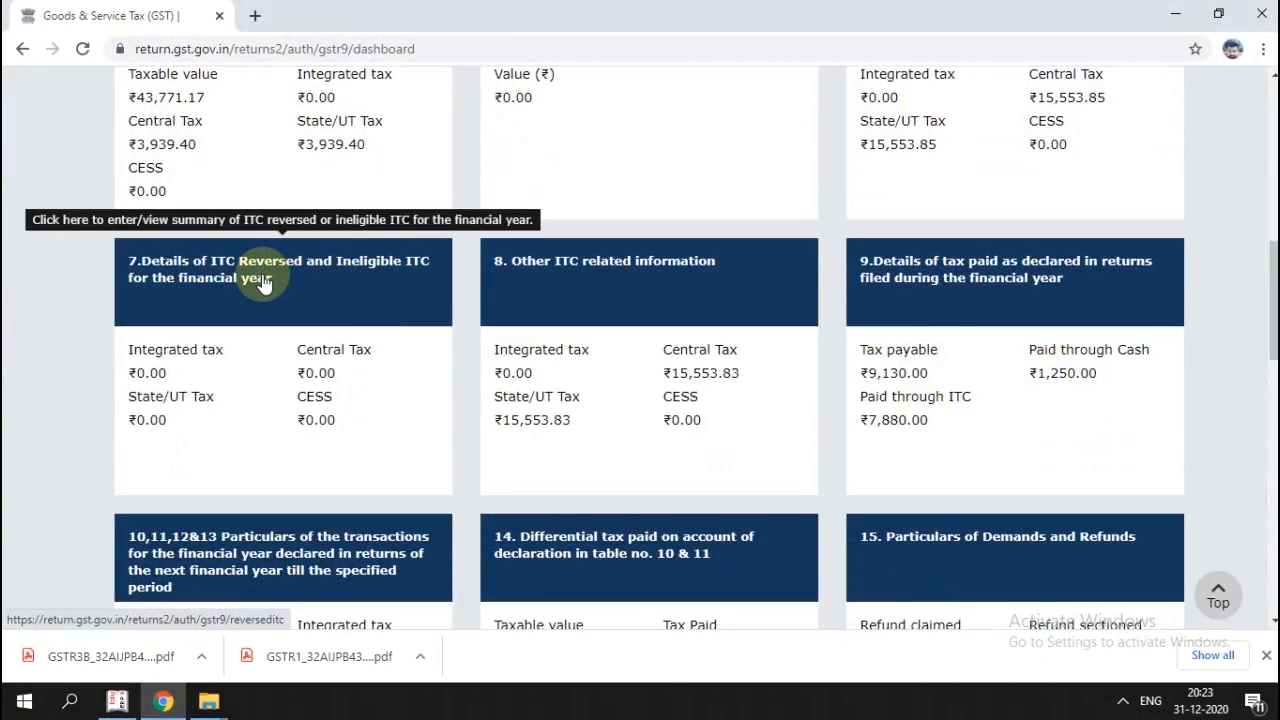
left_click(265, 281)
Review table 7 from the Rule 37 row to net ITC available in row J, including the TRAN credit reversals and other reversals.
scroll(634, 343, "down", 4)
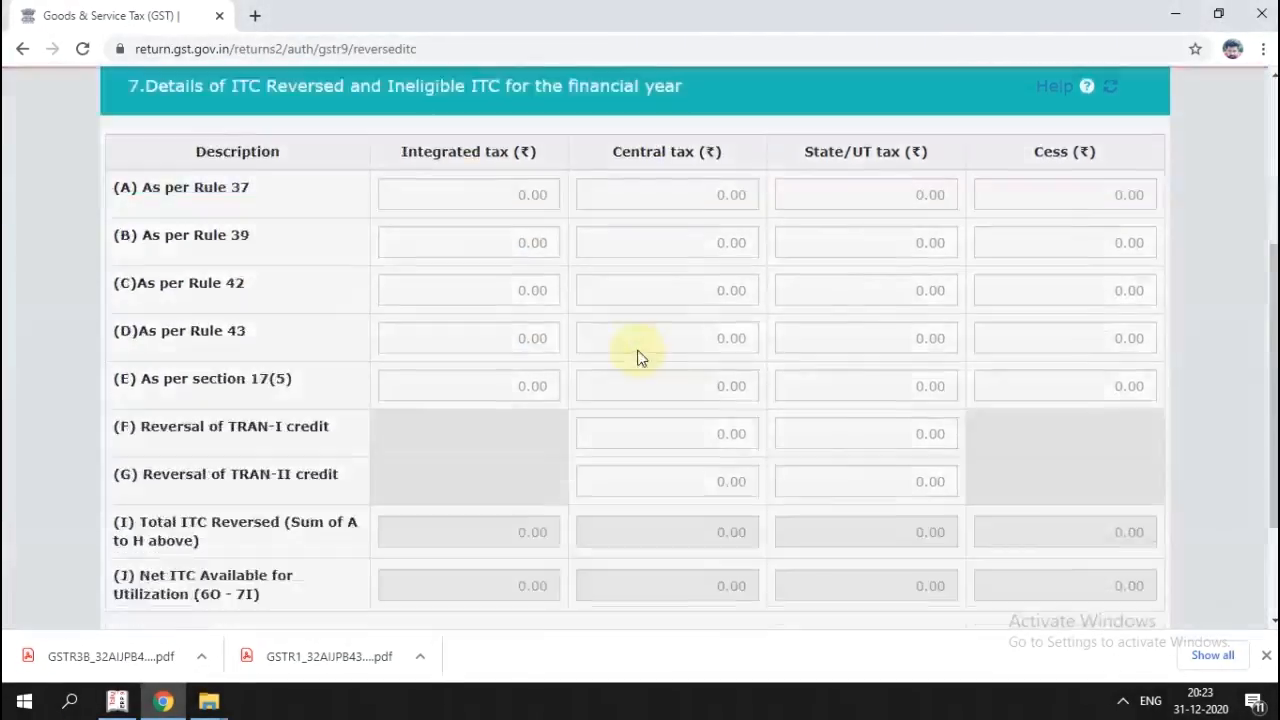
scroll(637, 351, "down", 2)
scroll(734, 392, "up", 2)
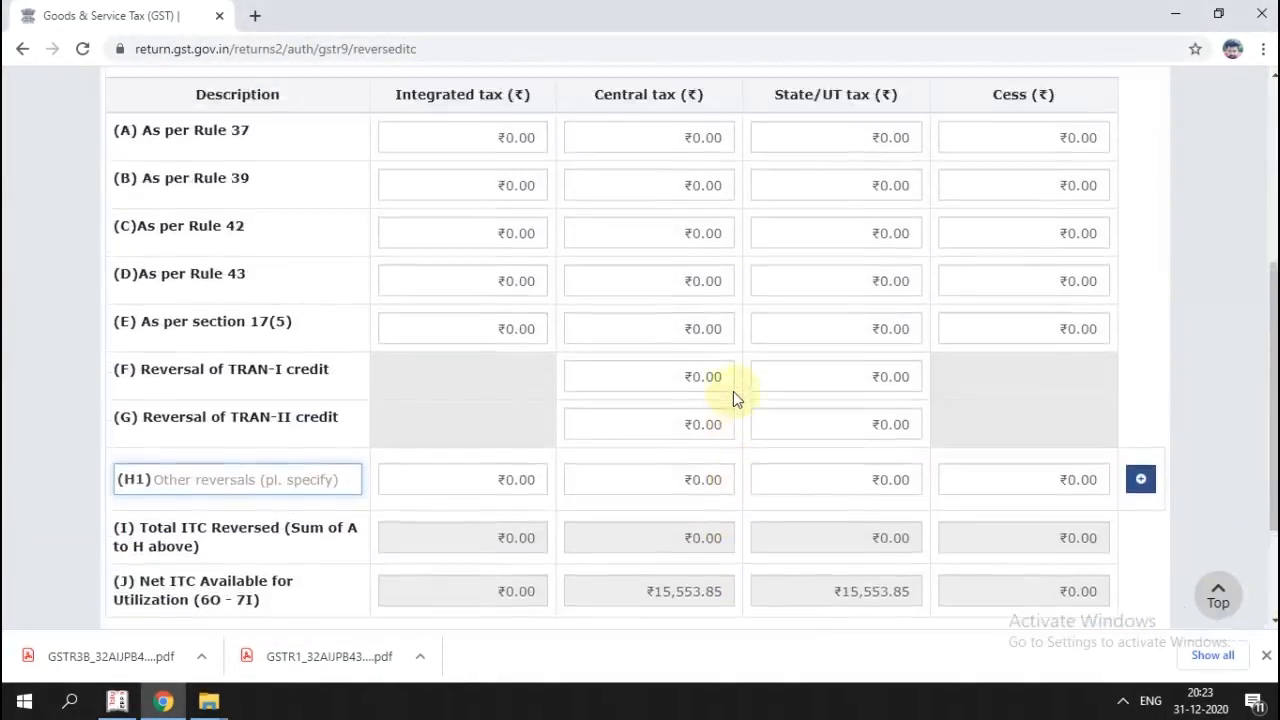
scroll(735, 392, "down", 1)
scroll(734, 392, "up", 5)
scroll(734, 392, "down", 4)
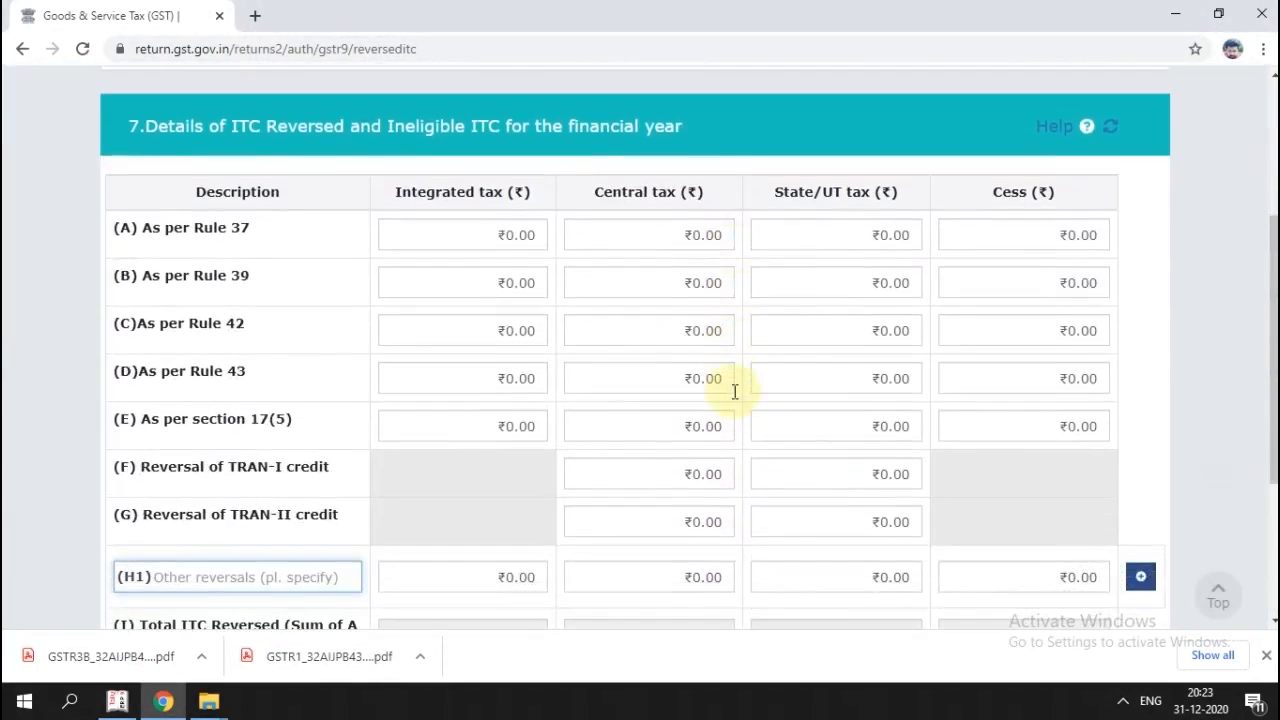
scroll(734, 392, "up", 2)
scroll(734, 392, "down", 3)
scroll(734, 391, "up", 3)
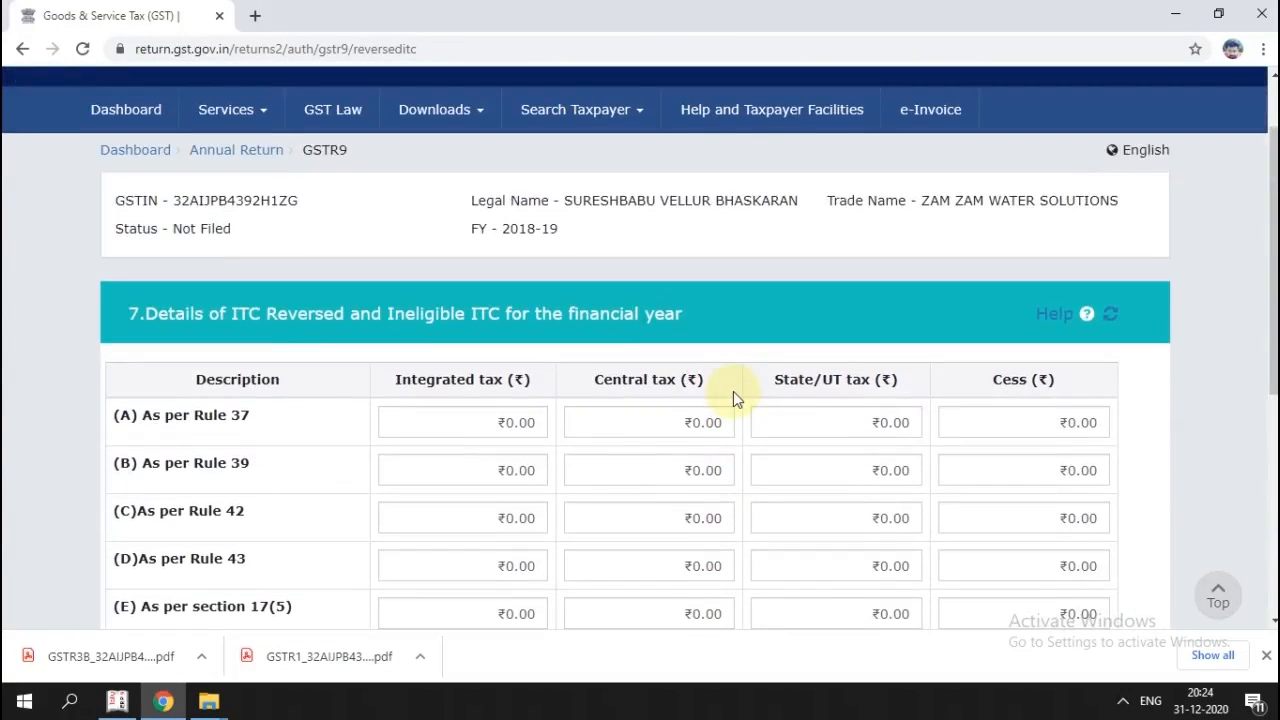
scroll(734, 391, "down", 2)
scroll(734, 392, "down", 2)
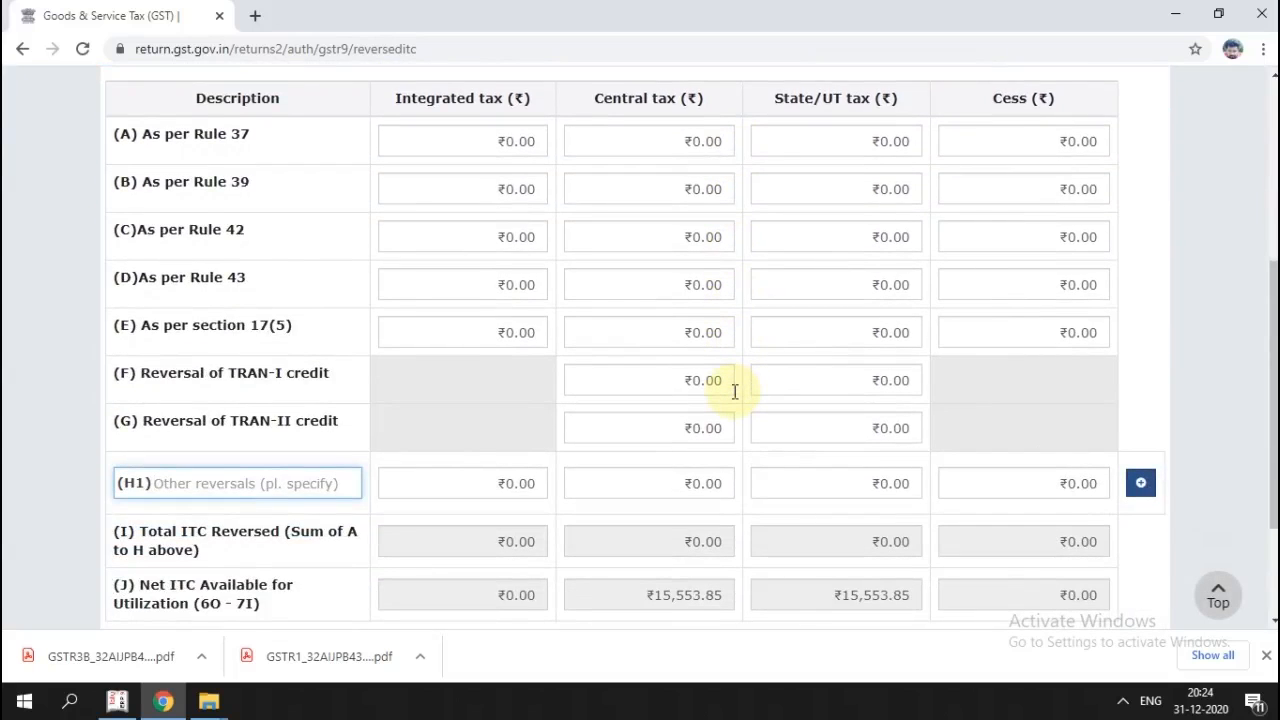
scroll(734, 392, "down", 1)
scroll(734, 392, "up", 2)
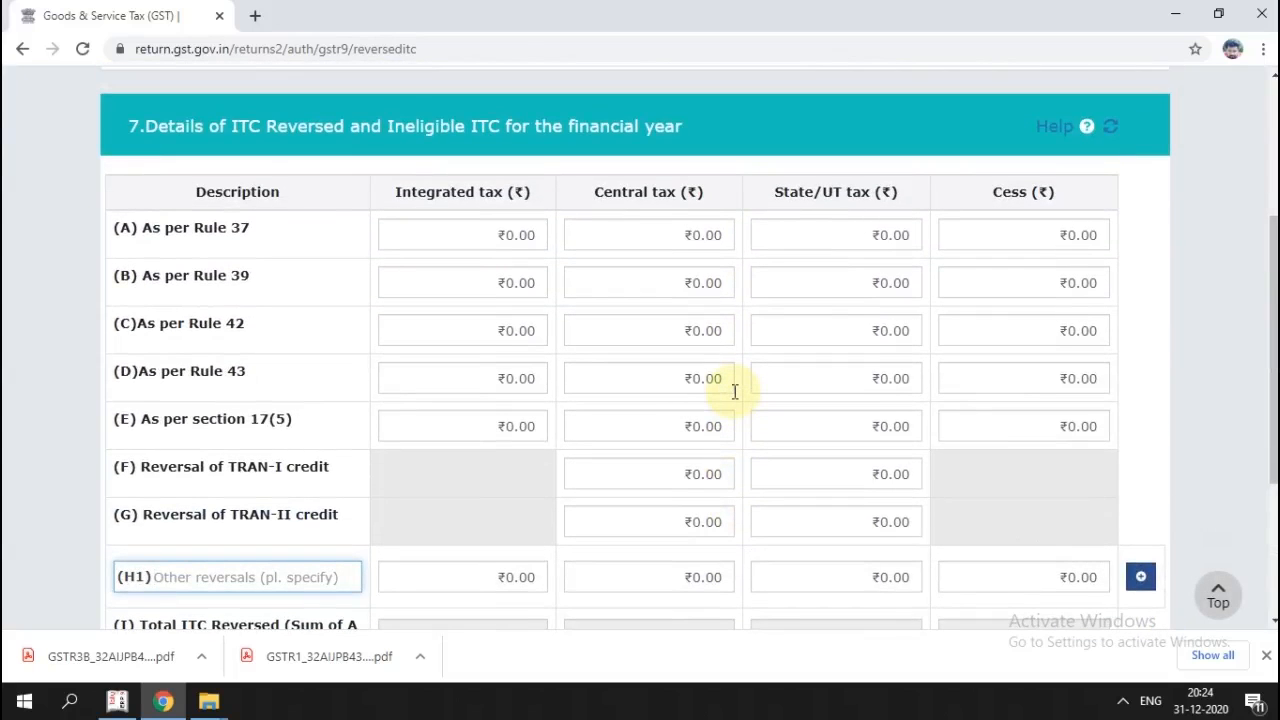
scroll(734, 391, "up", 3)
scroll(734, 391, "down", 4)
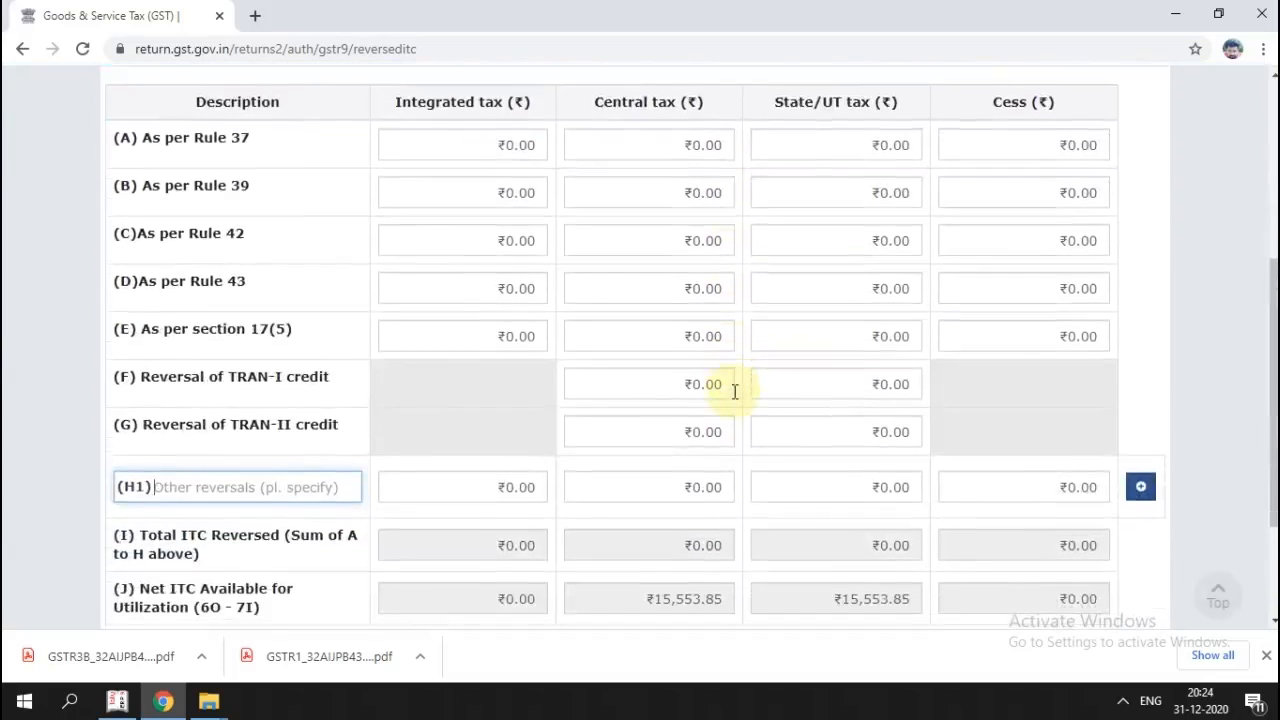
scroll(734, 392, "down", 1)
scroll(720, 375, "up", 1)
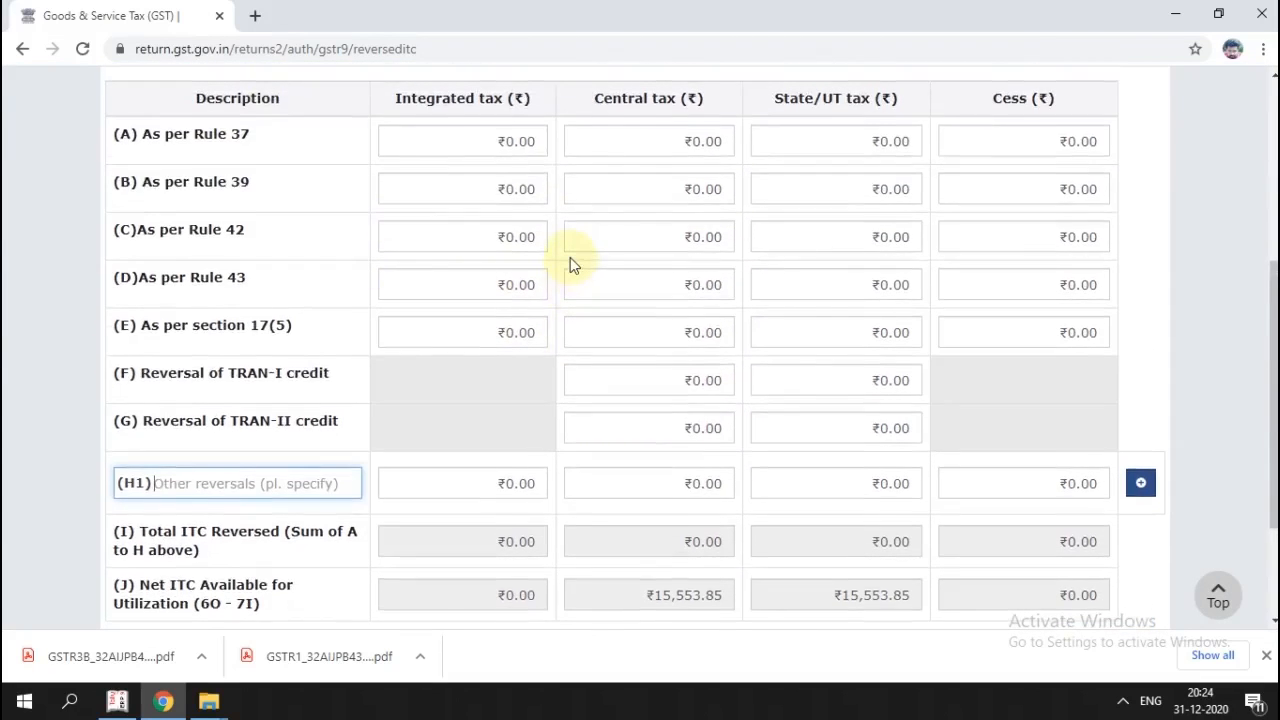
Recheck the table 7 reversal rows A to H1 against total ITC reversed and net ITC available in rows I and J.
scroll(575, 235, "up", 4)
scroll(600, 465, "down", 2)
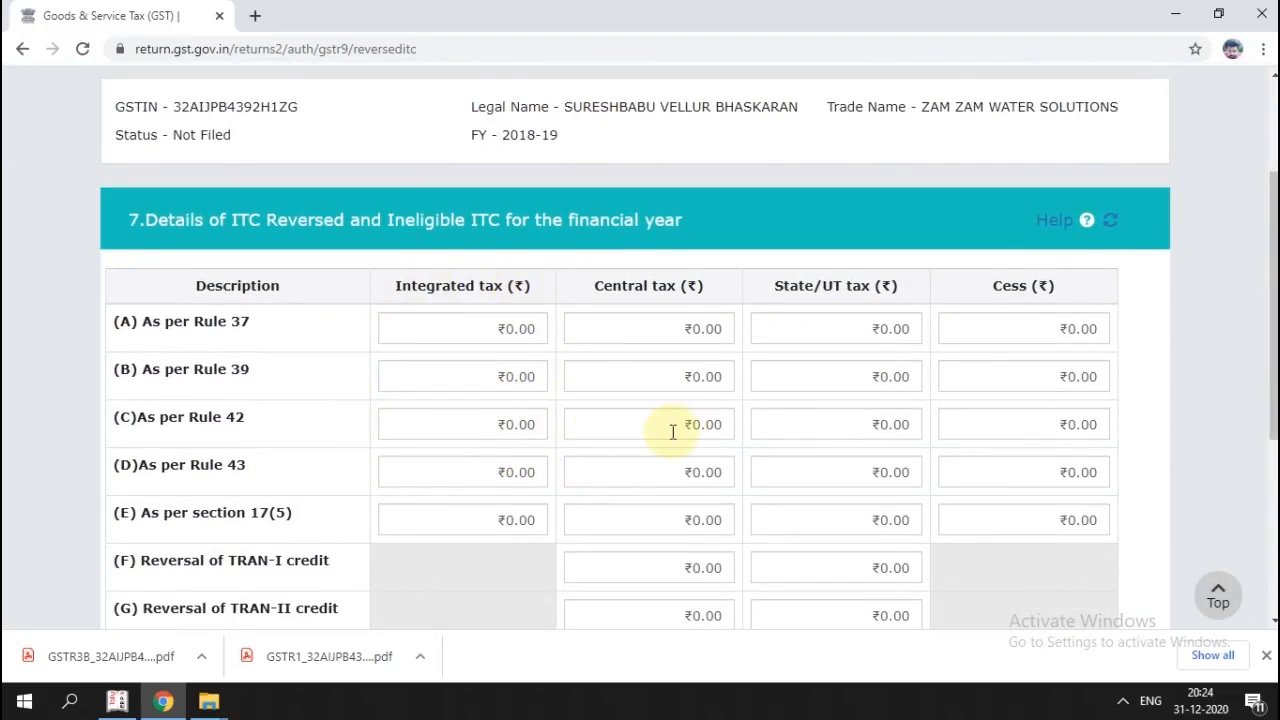
scroll(673, 431, "down", 2)
scroll(686, 412, "down", 1)
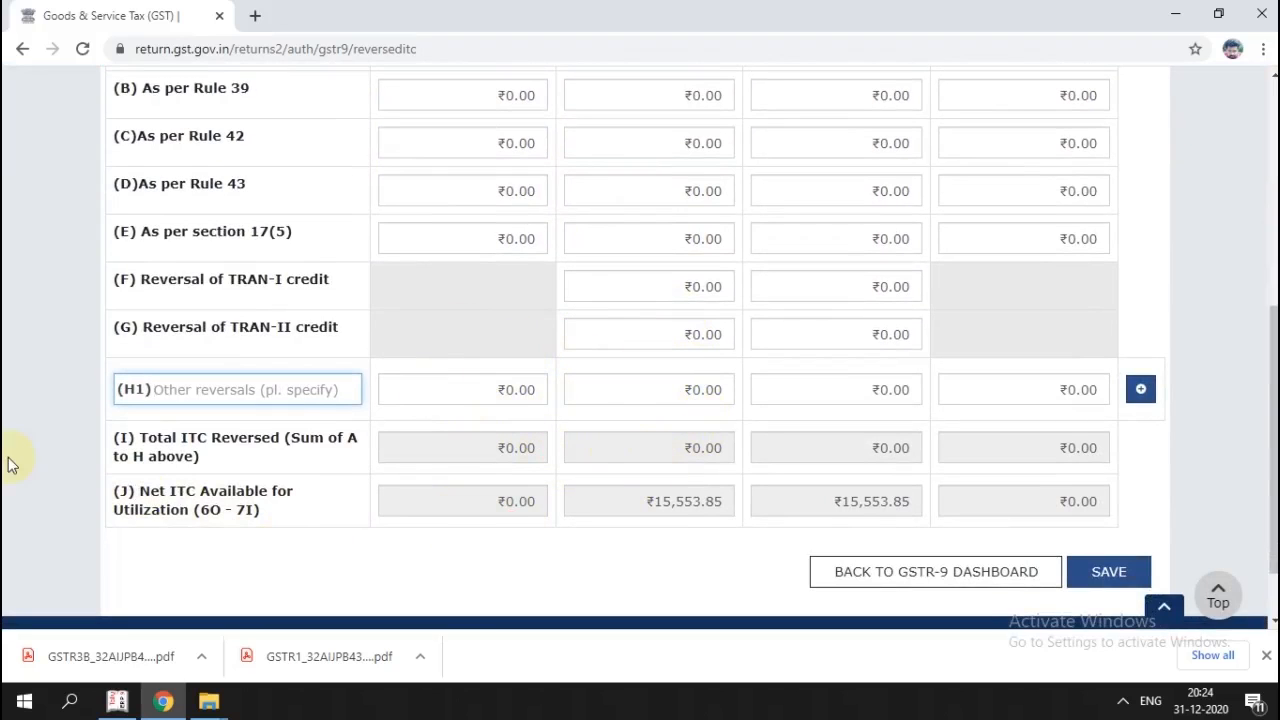
scroll(715, 318, "up", 3)
scroll(737, 402, "down", 3)
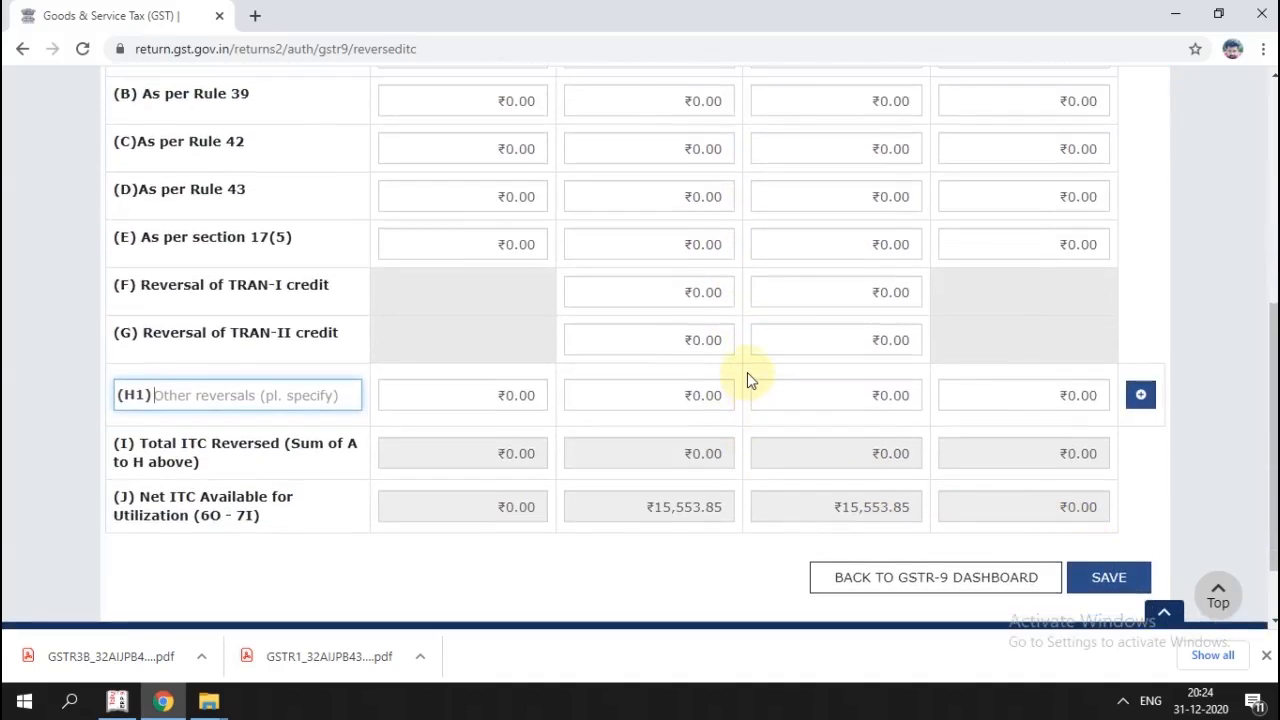
scroll(749, 377, "up", 3)
scroll(749, 377, "down", 2)
scroll(657, 291, "up", 1)
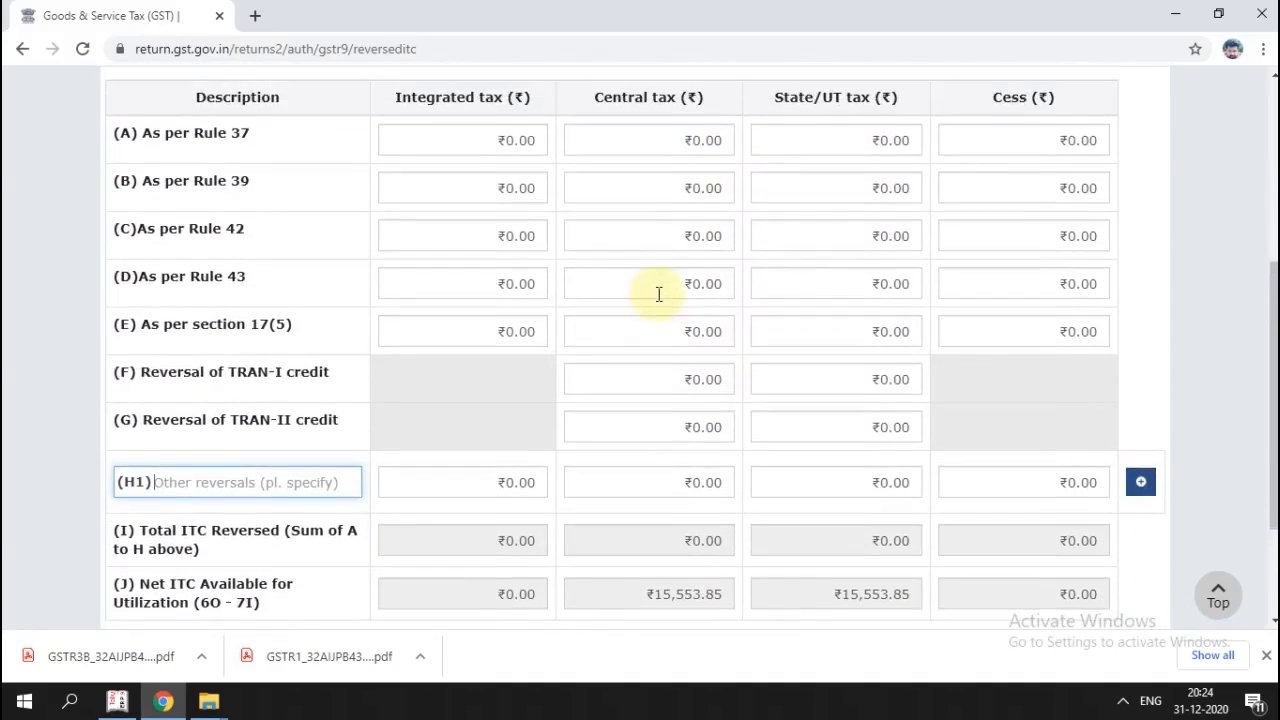
scroll(659, 293, "up", 1)
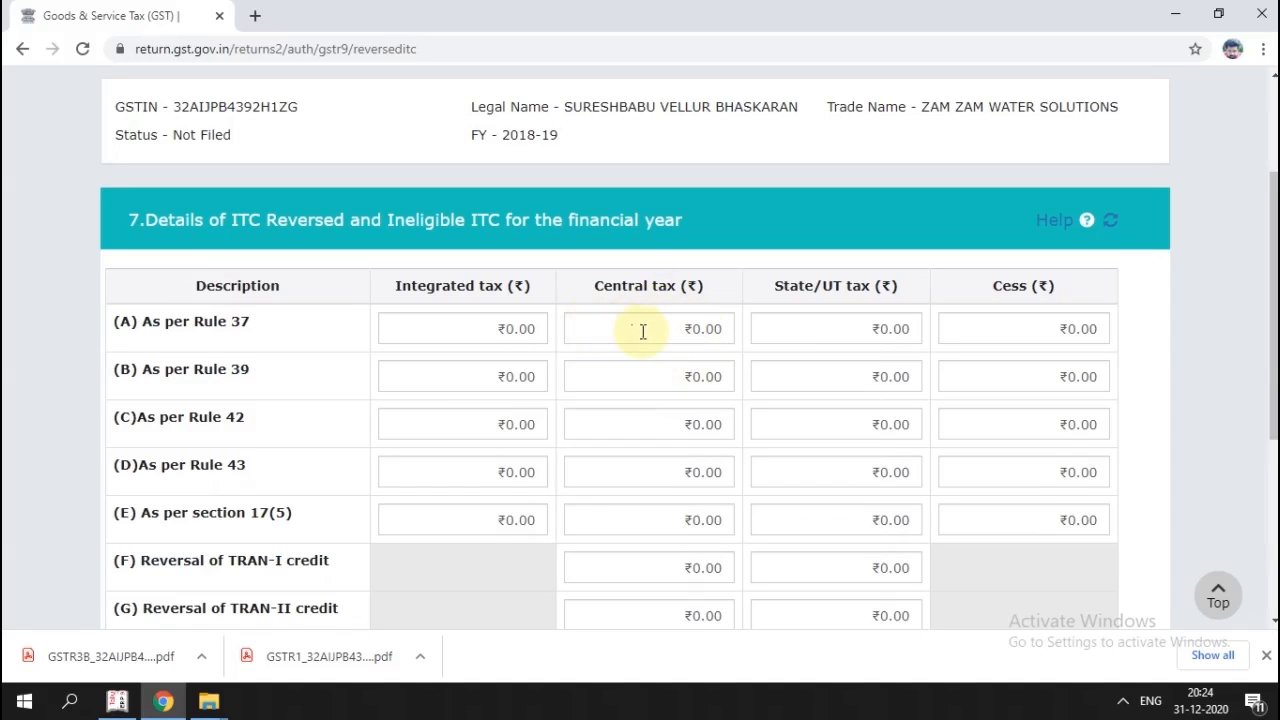
scroll(644, 331, "down", 1)
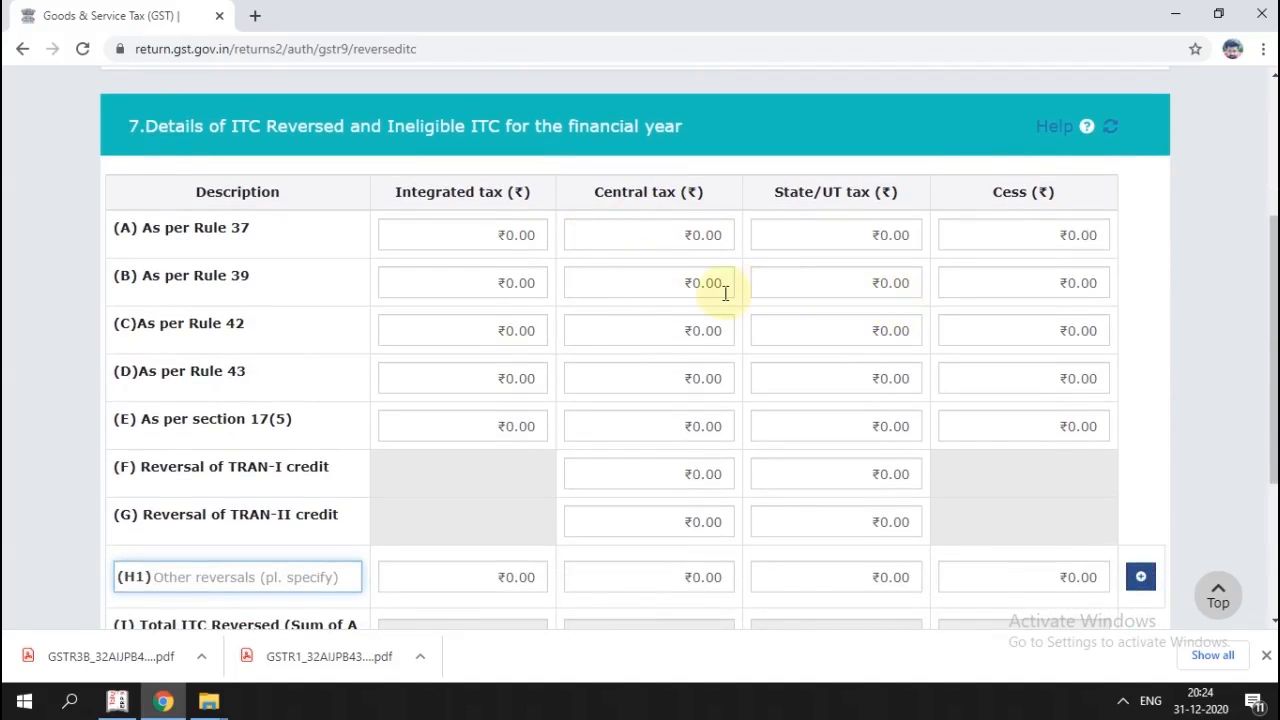
scroll(662, 325, "down", 2)
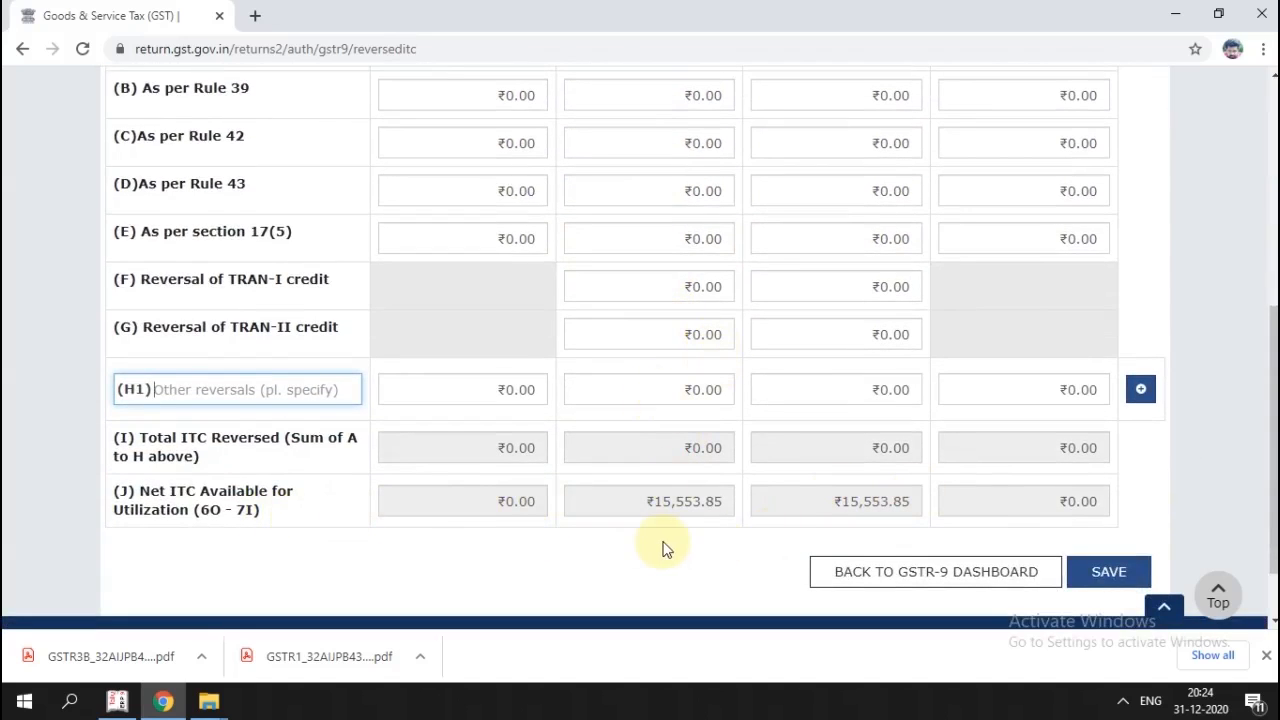
Save table 7, ITC reversed and ineligible ITC, and return to the GSTR-9 dashboard.
left_click(1120, 582)
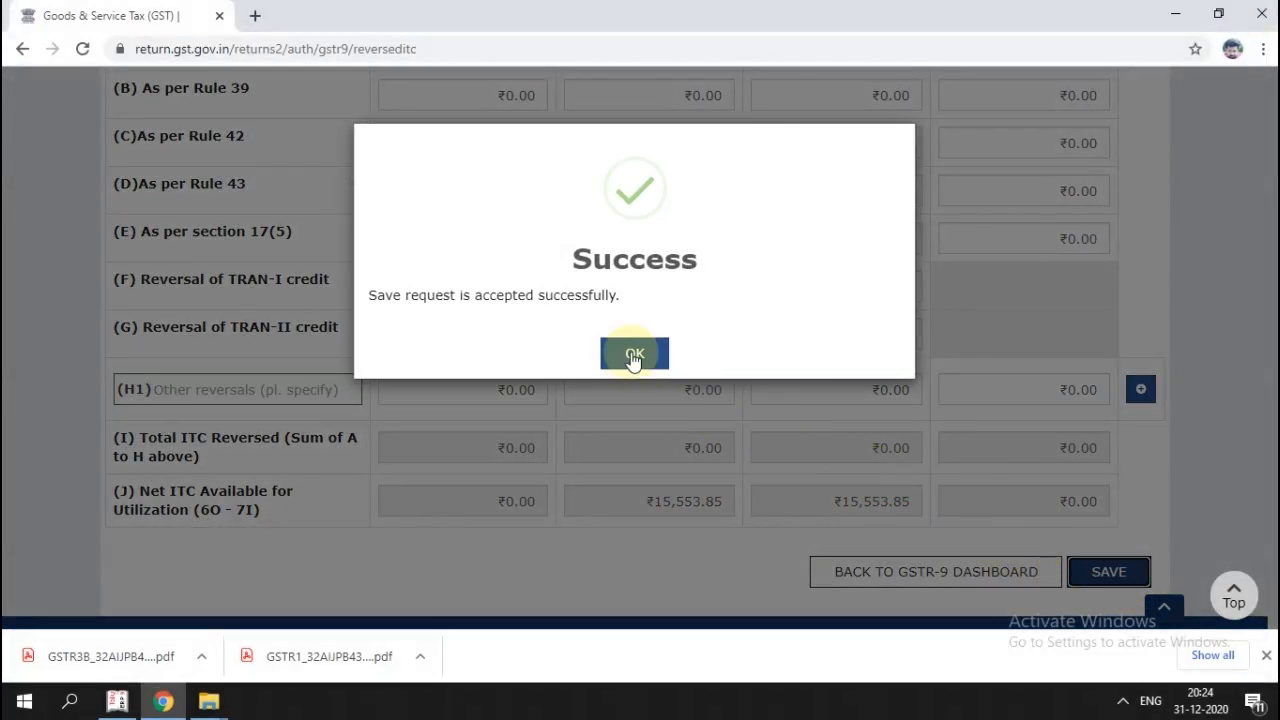
left_click(634, 356)
left_click(960, 582)
Open table 8, other ITC related information, from the GSTR-9 dashboard.
scroll(895, 372, "down", 7)
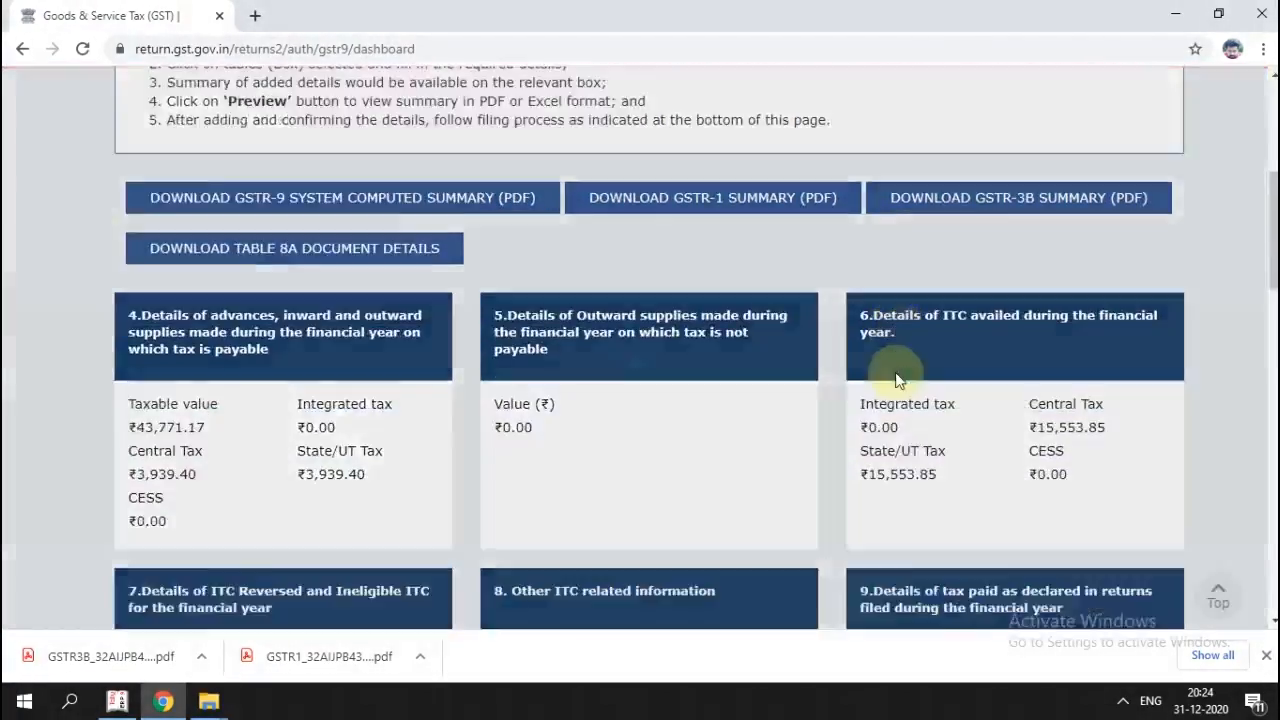
scroll(895, 372, "down", 2)
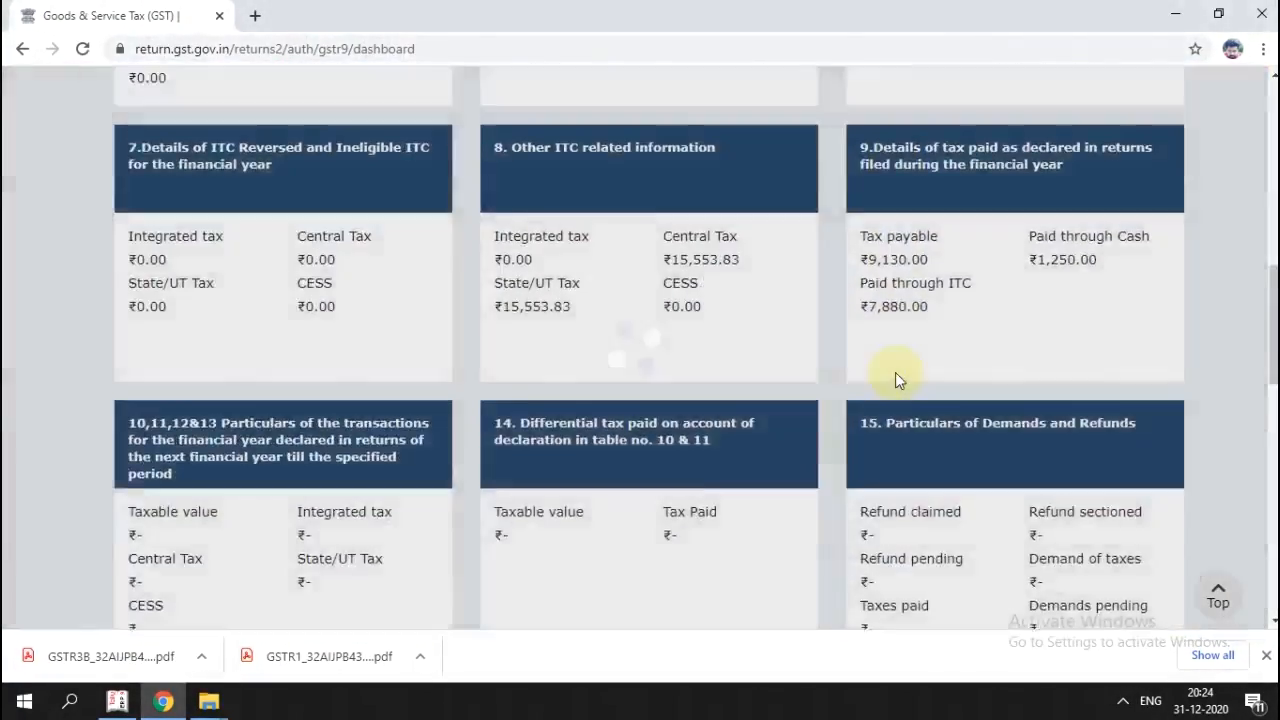
scroll(897, 381, "down", 1)
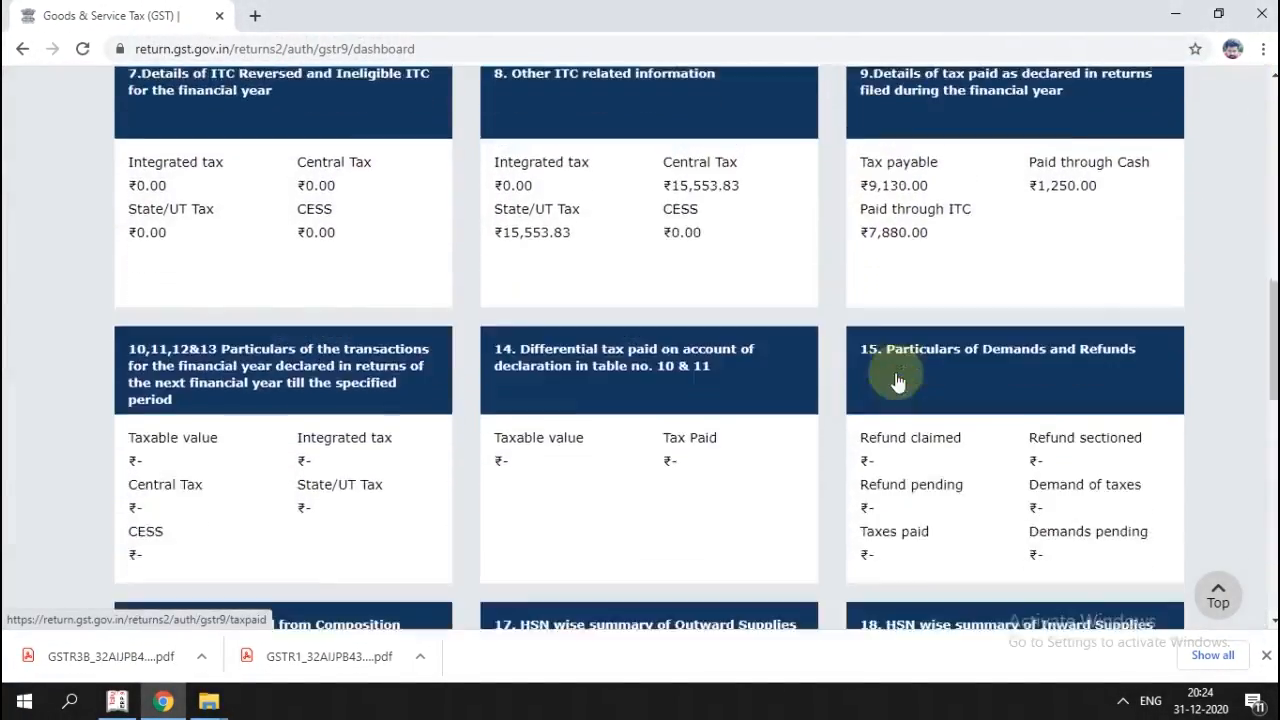
scroll(897, 381, "up", 4)
scroll(897, 381, "down", 1)
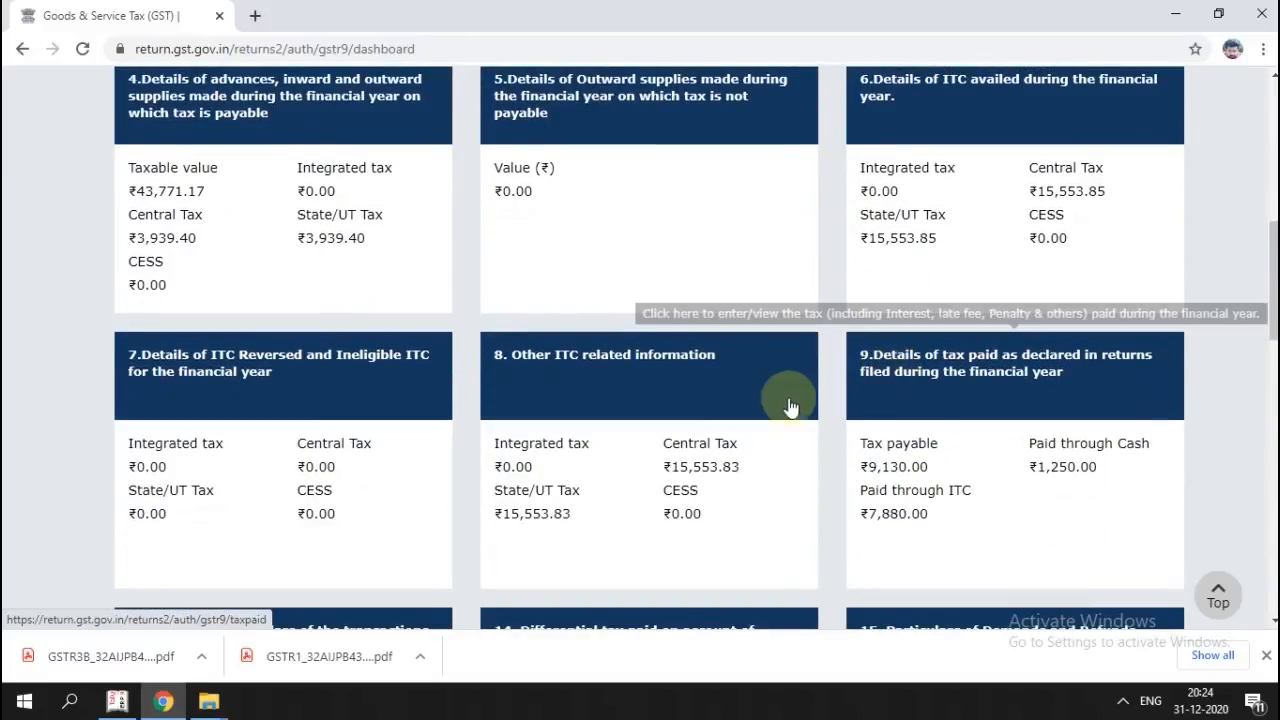
left_click(630, 352)
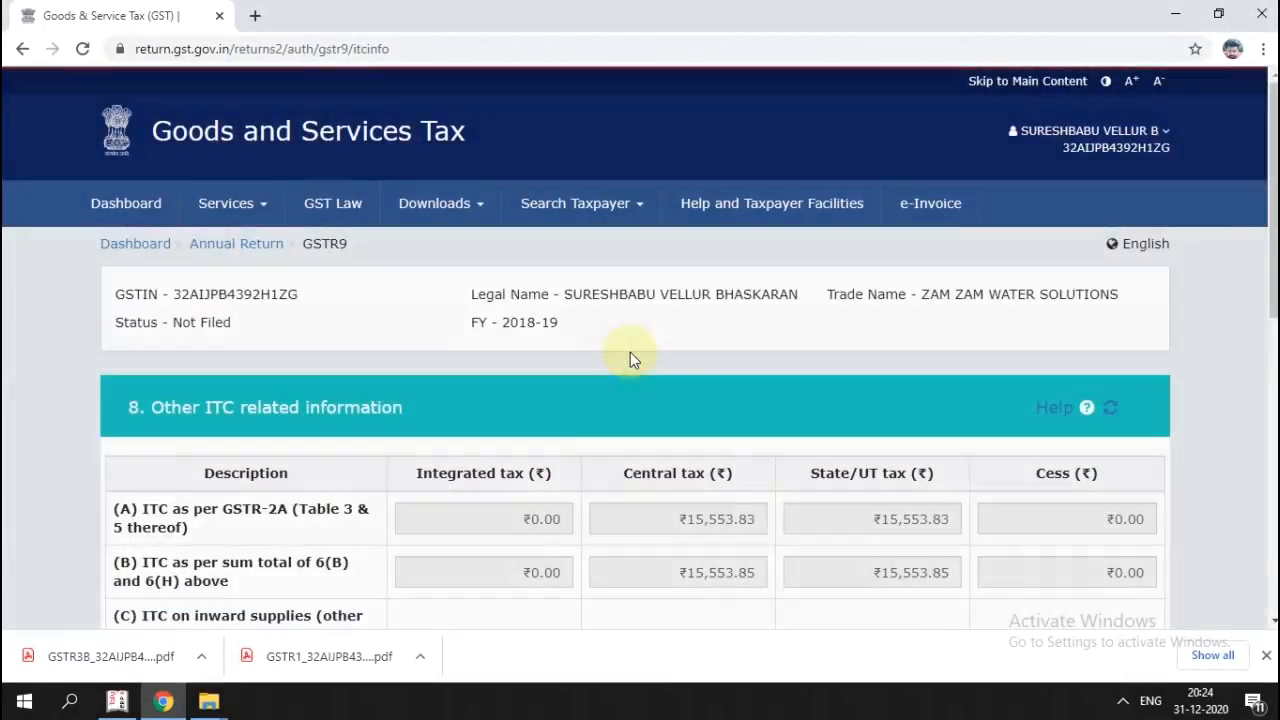
Compare the GSTR-2A credit in table 8 row A with the availed credit in row B and the difference in row D.
scroll(664, 378, "down", 3)
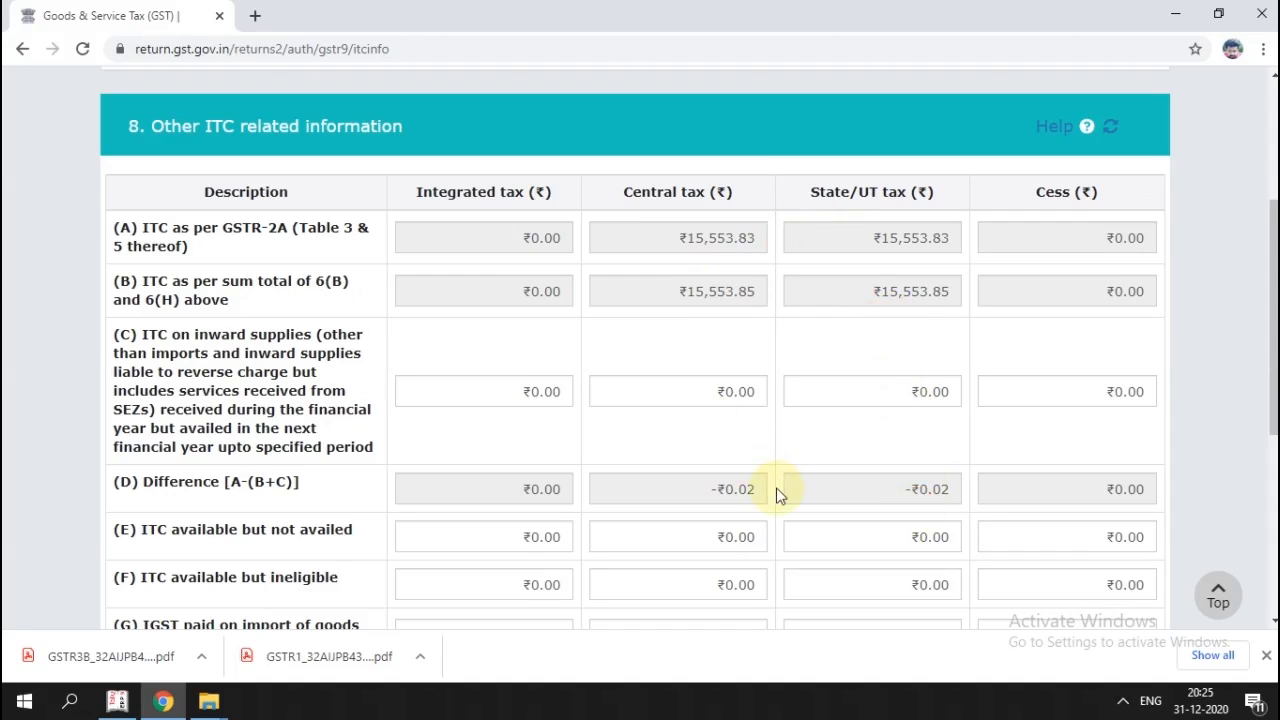
scroll(746, 492, "up", 1)
scroll(747, 492, "down", 1)
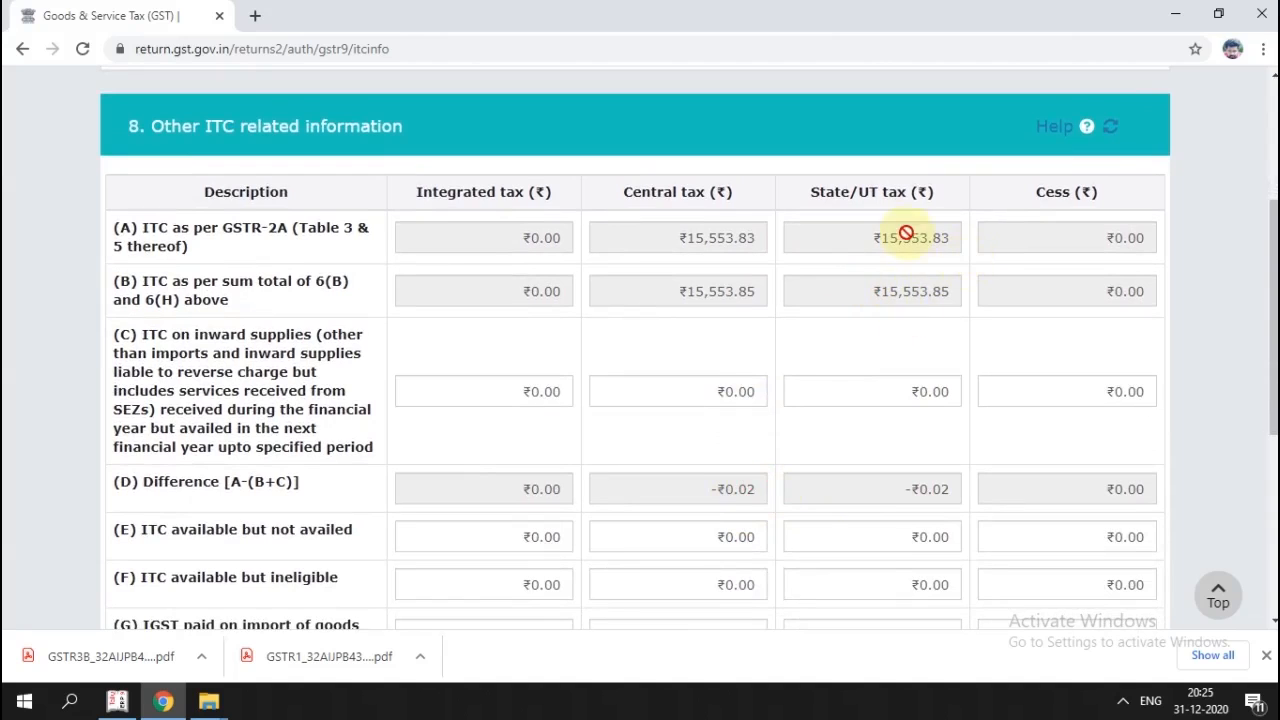
scroll(840, 365, "down", 1)
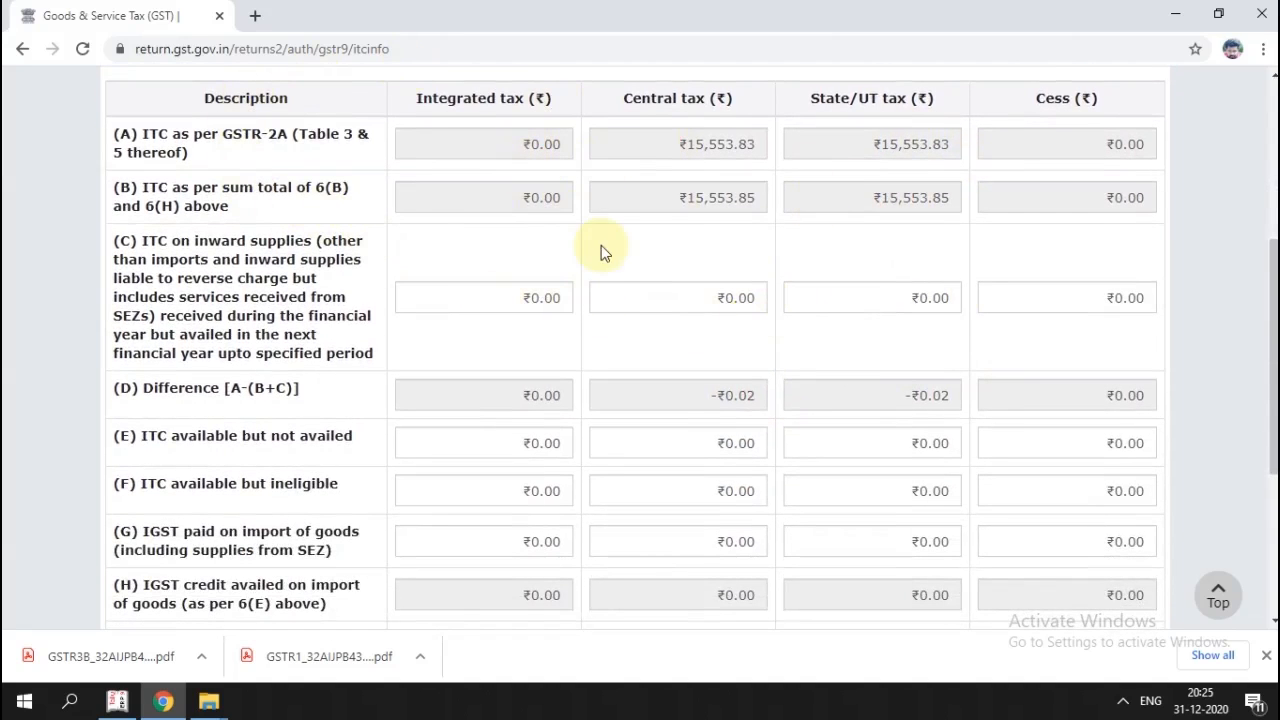
scroll(601, 250, "up", 1)
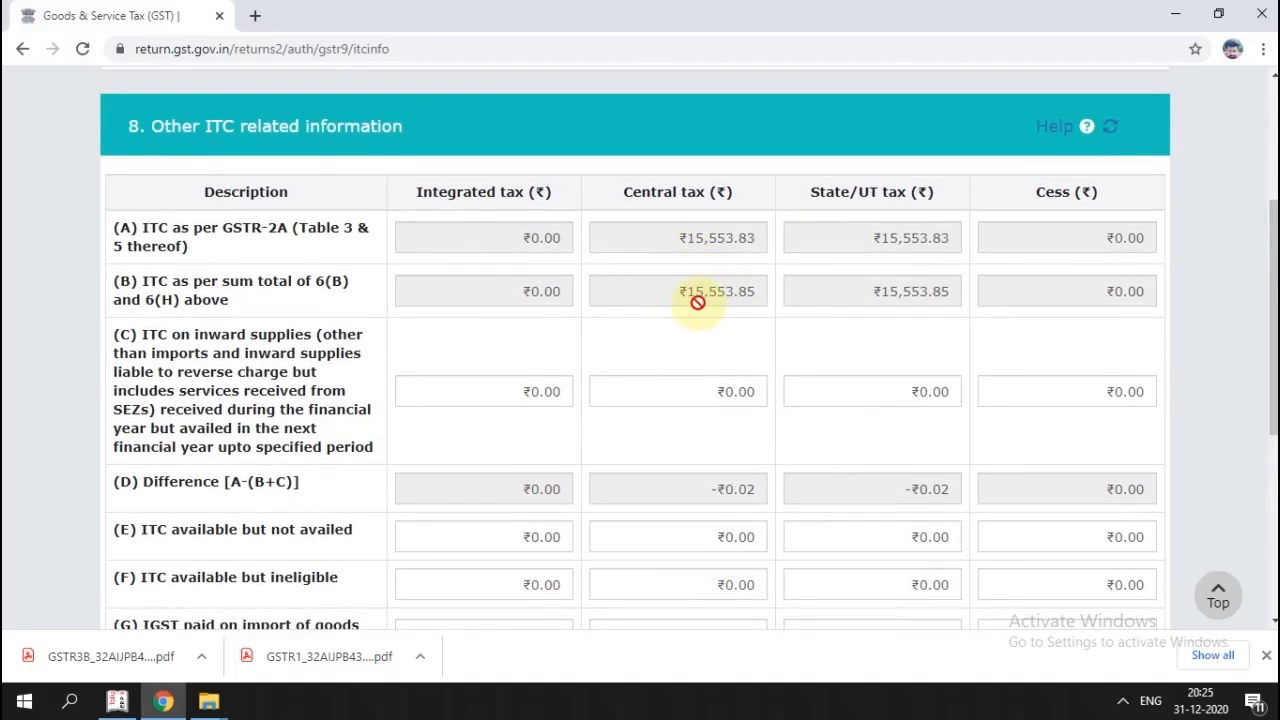
scroll(703, 337, "down", 1)
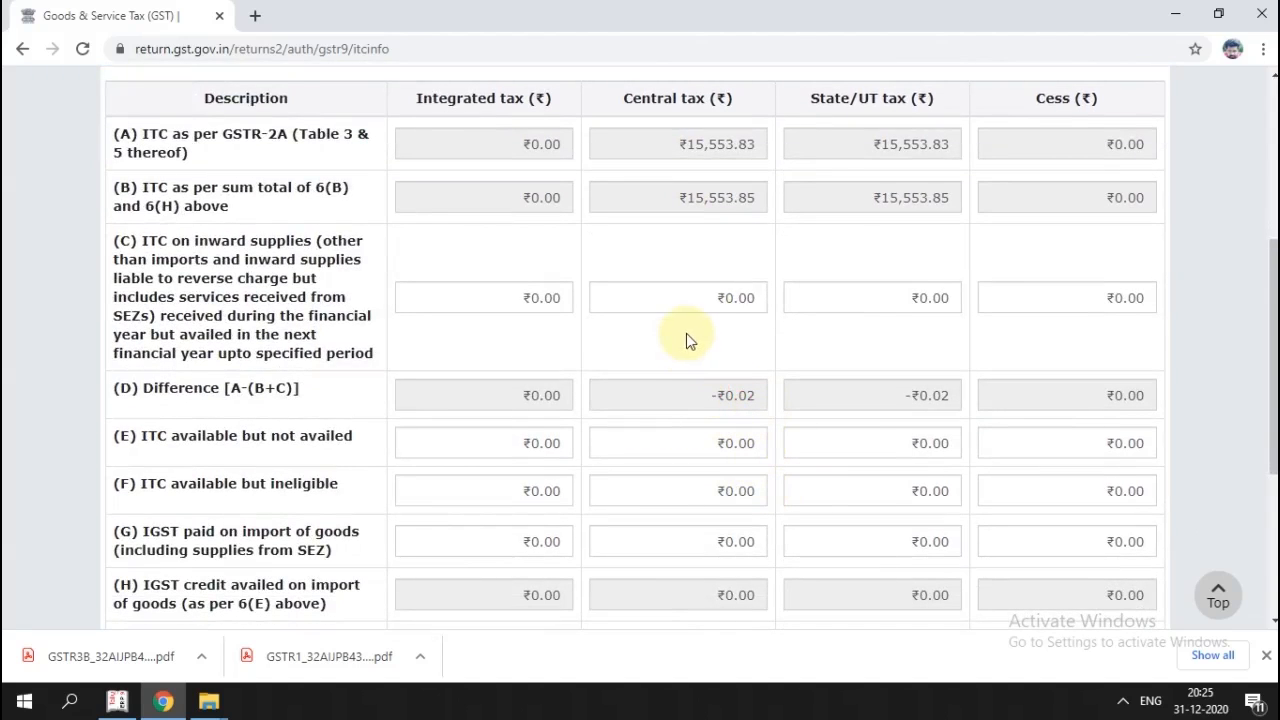
Examine table 8 rows C to J, covering ITC not availed, ineligible ITC and IGST on import of goods.
scroll(706, 336, "down", 1)
scroll(706, 336, "up", 1)
scroll(677, 343, "down", 1)
scroll(677, 340, "up", 2)
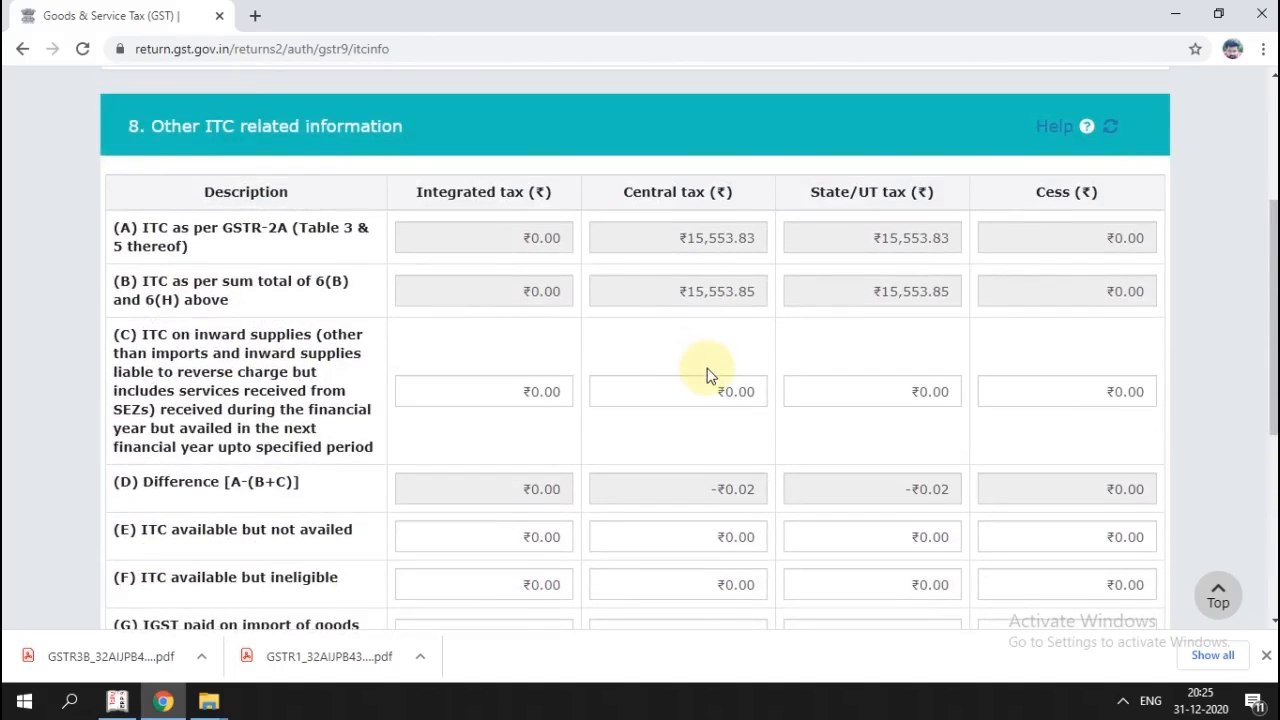
scroll(705, 408, "down", 2)
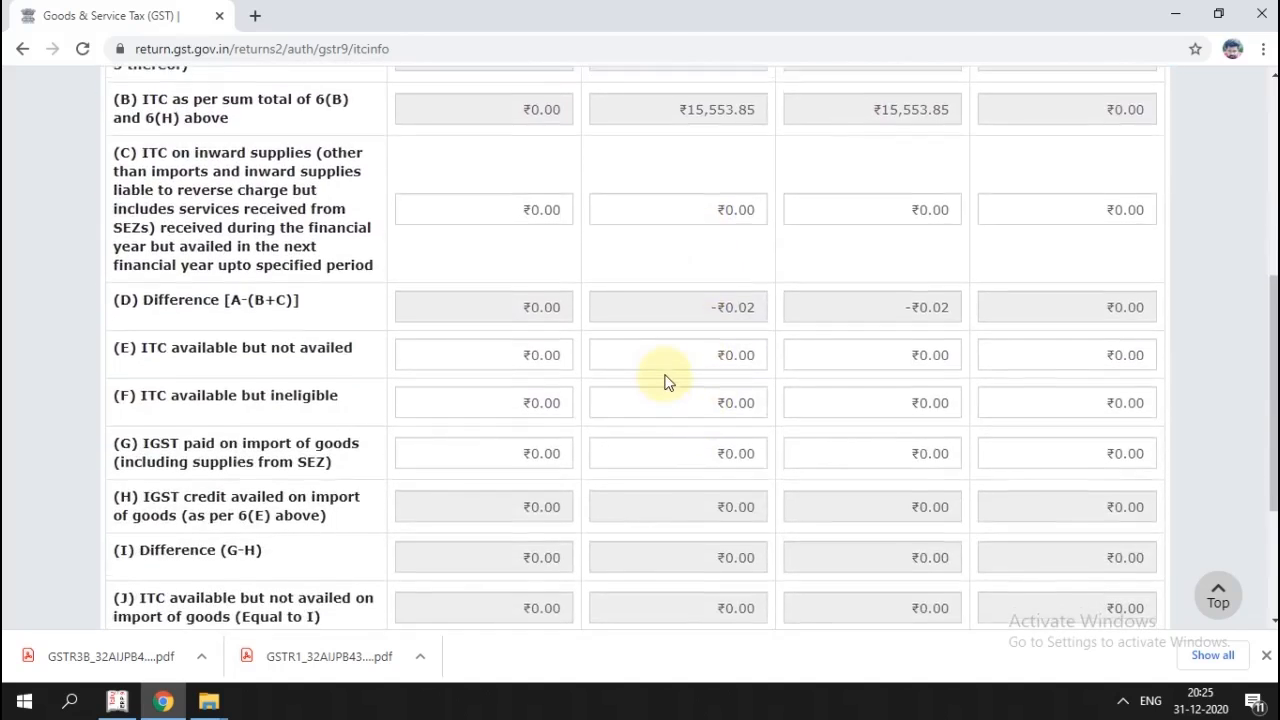
scroll(668, 382, "up", 1)
scroll(700, 393, "down", 3)
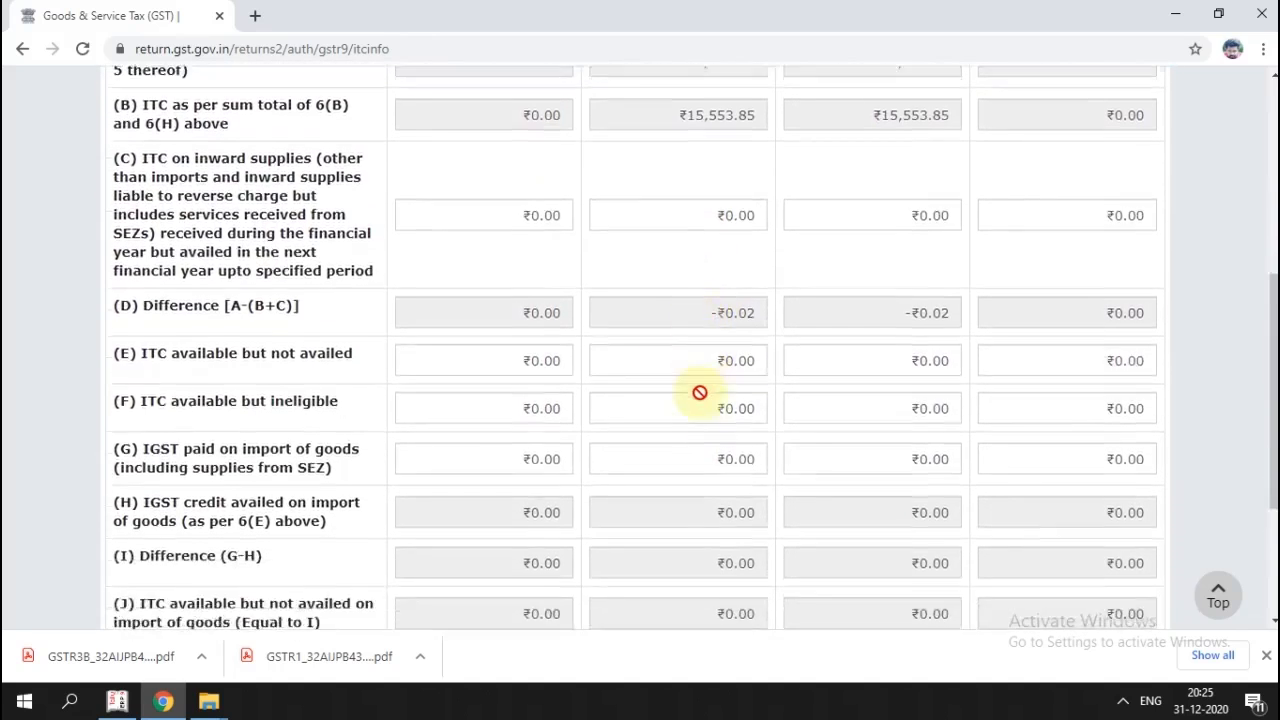
Examine table 8 row C, ITC on inward supplies availed in the next financial year, against rows A and B.
scroll(700, 393, "up", 2)
scroll(702, 394, "up", 2)
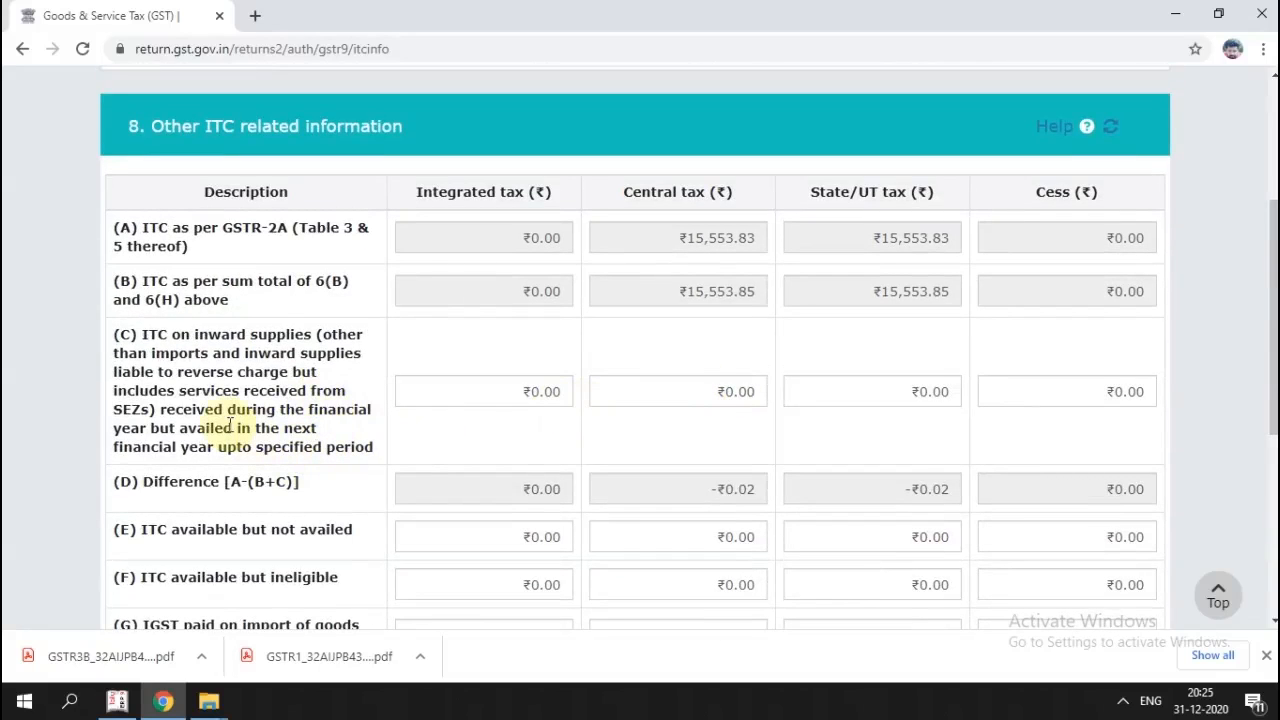
scroll(272, 370, "down", 1)
scroll(272, 370, "down", 1)
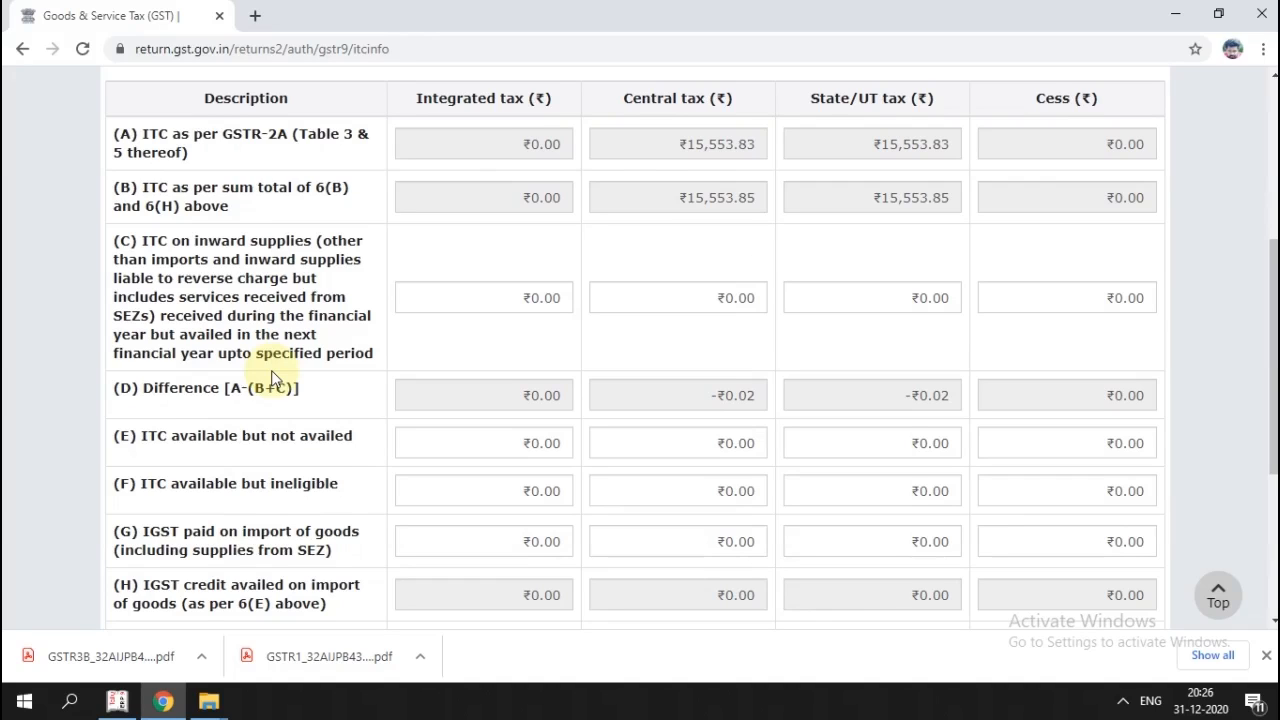
scroll(766, 134, "up", 1)
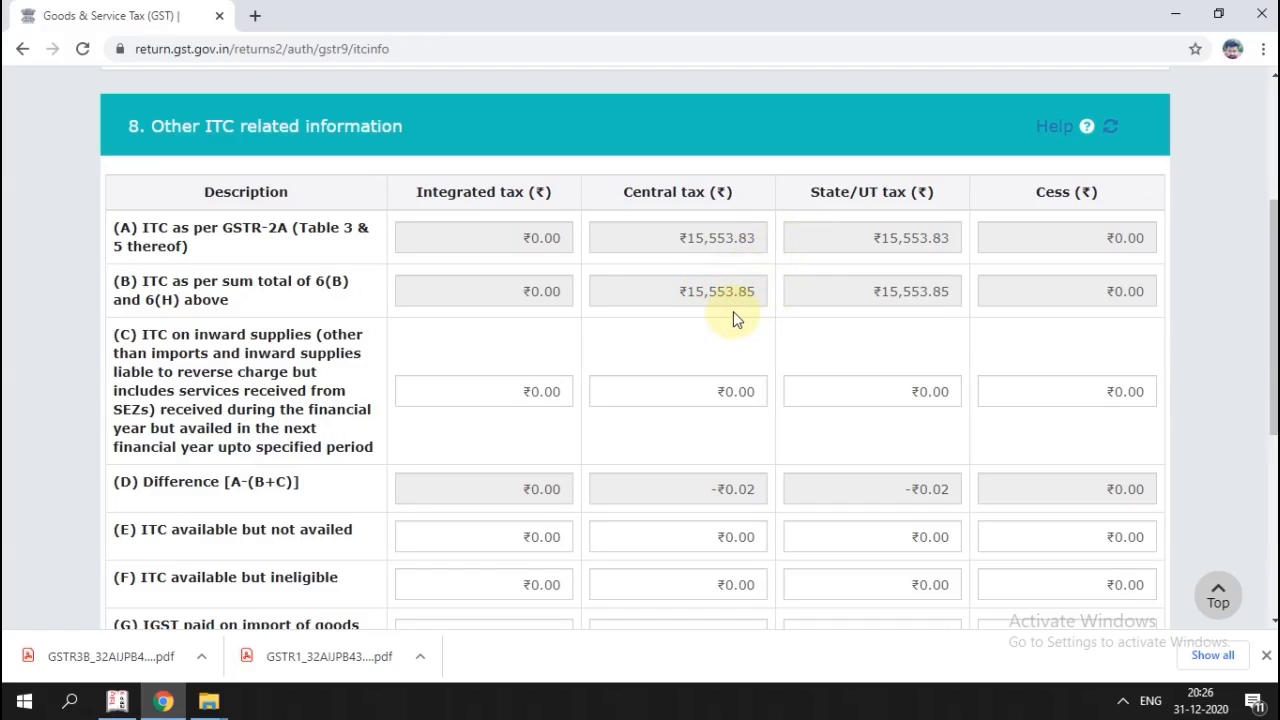
scroll(737, 374, "up", 1)
scroll(737, 374, "down", 2)
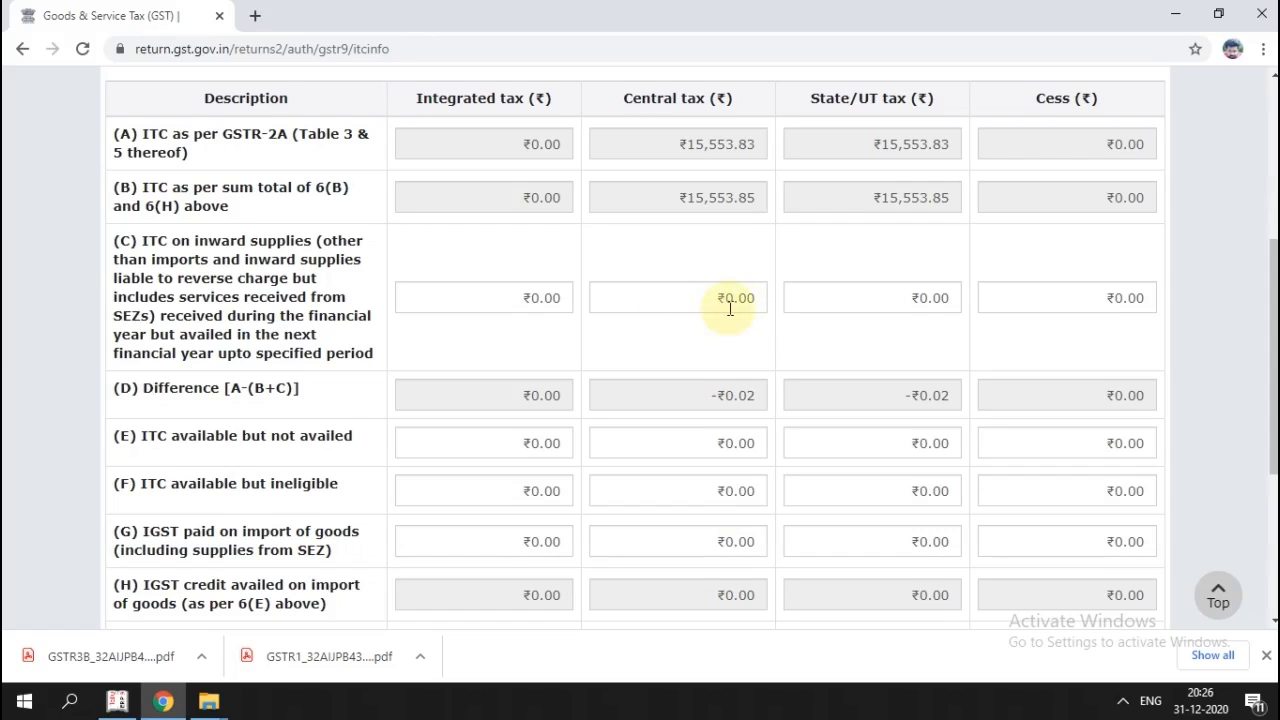
scroll(722, 298, "up", 3)
scroll(722, 300, "down", 2)
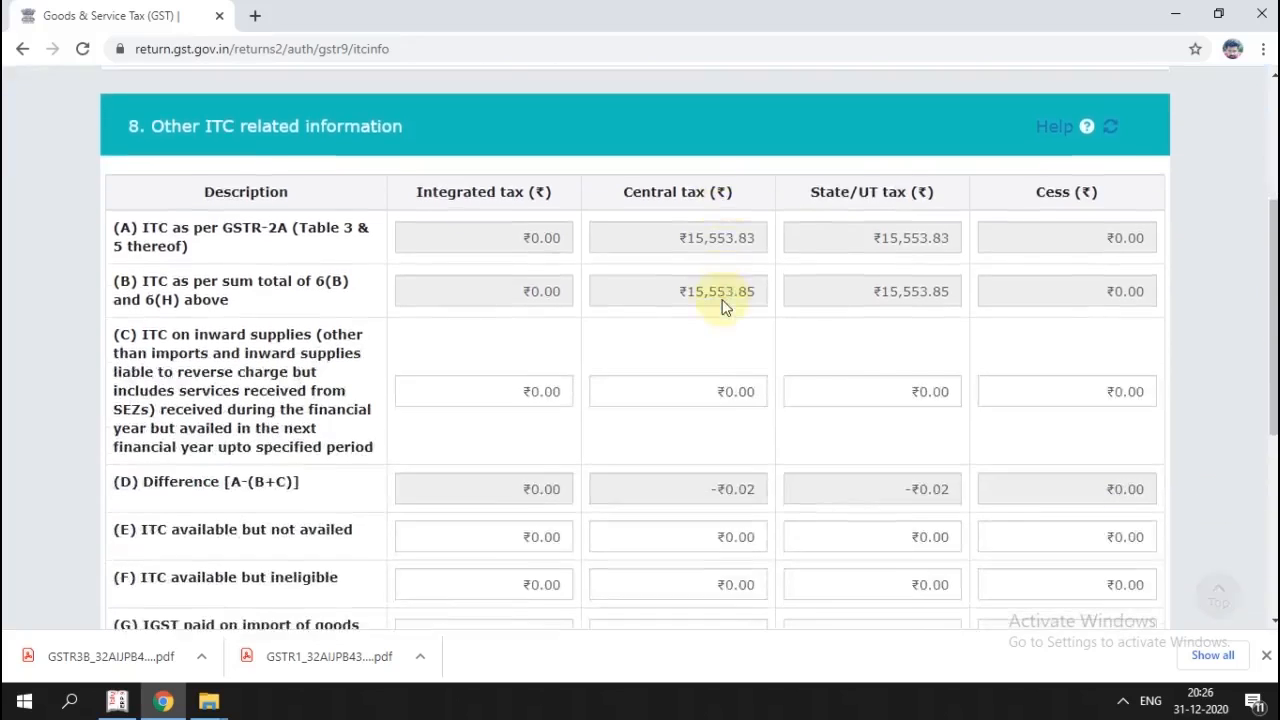
scroll(766, 351, "down", 2)
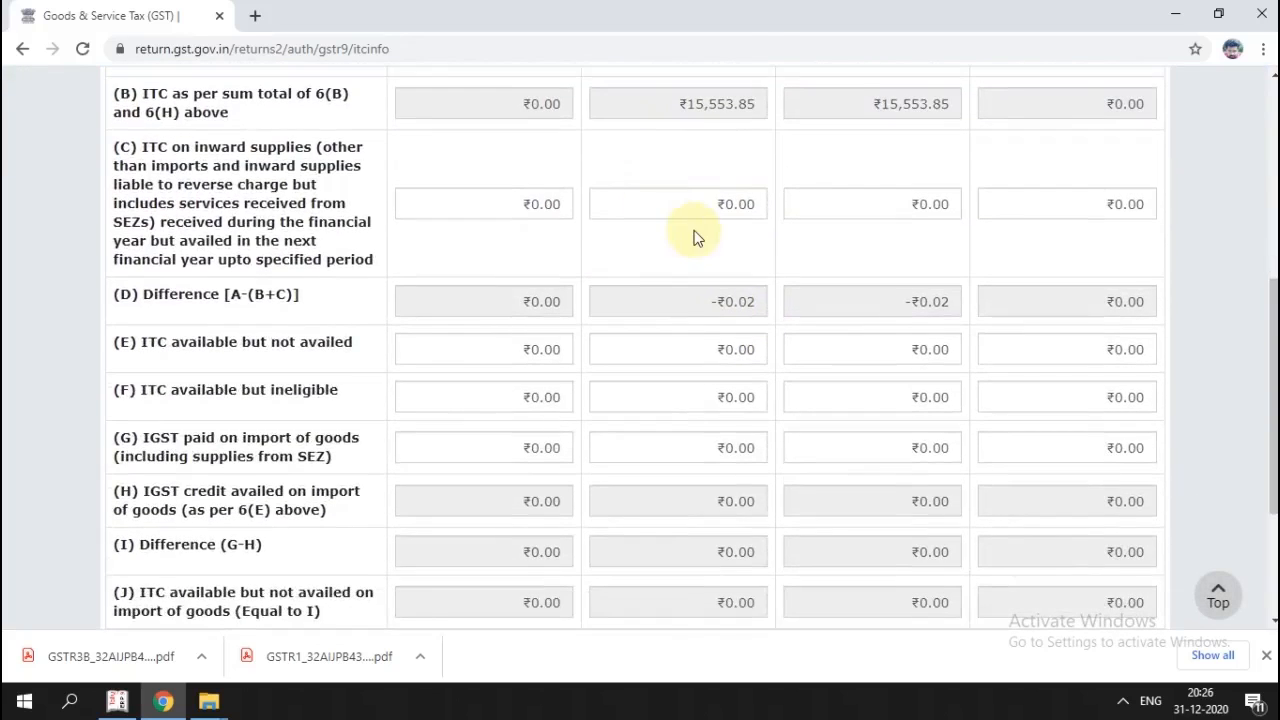
scroll(702, 218, "up", 2)
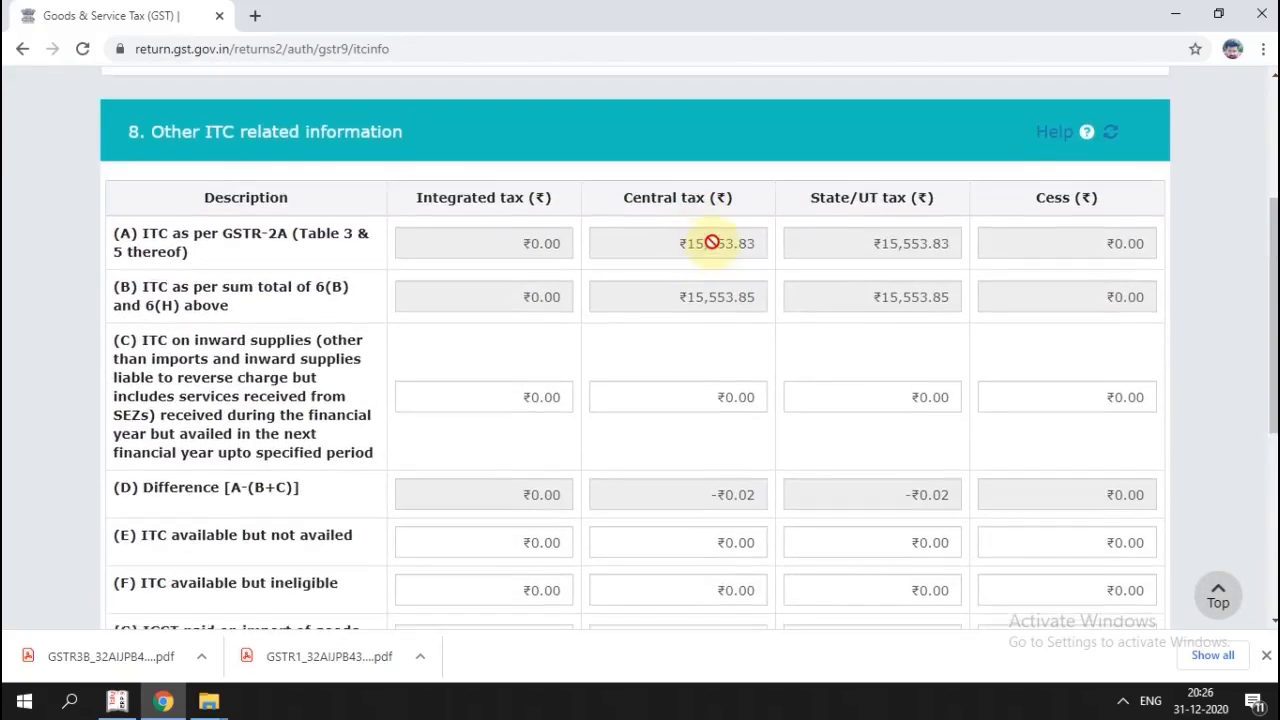
scroll(705, 240, "up", 1)
scroll(668, 313, "down", 1)
scroll(668, 313, "down", 1)
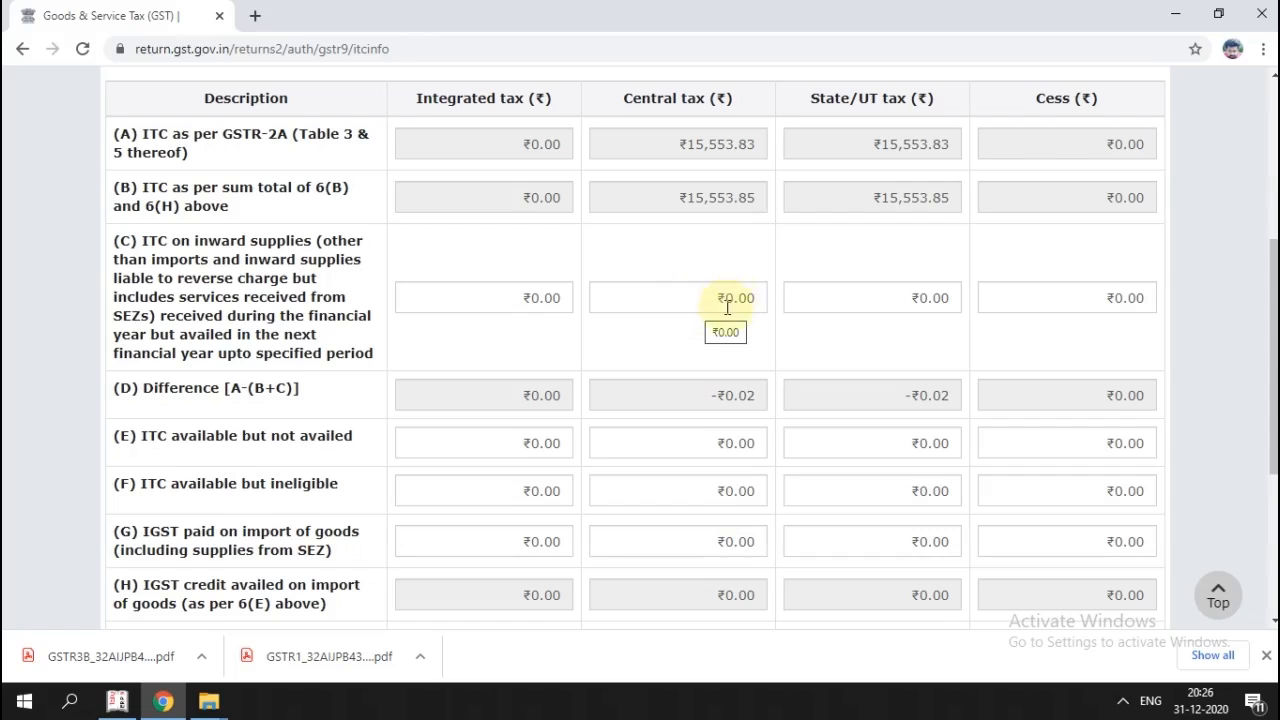
Check how table 8 rows A, B and C produce the central and state tax difference in row D.
scroll(671, 306, "up", 1)
scroll(672, 312, "down", 1)
scroll(710, 300, "down", 3)
scroll(730, 303, "up", 6)
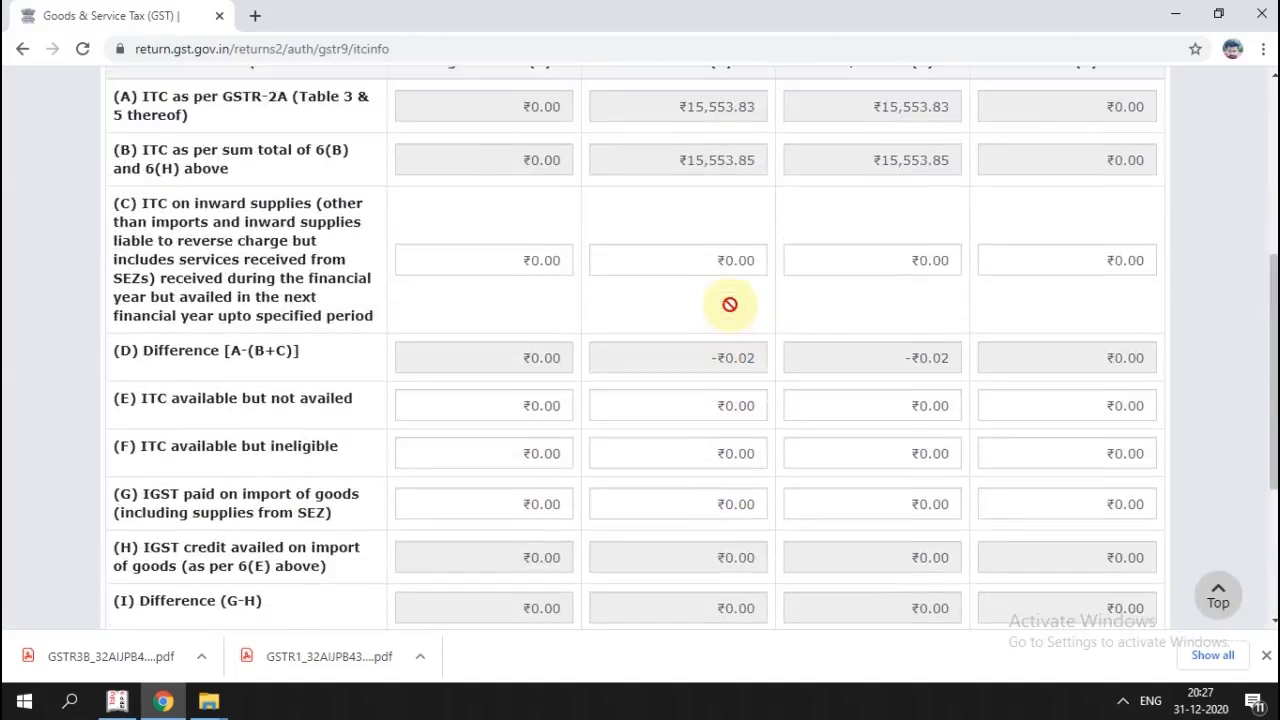
scroll(731, 234, "down", 3)
scroll(730, 313, "up", 2)
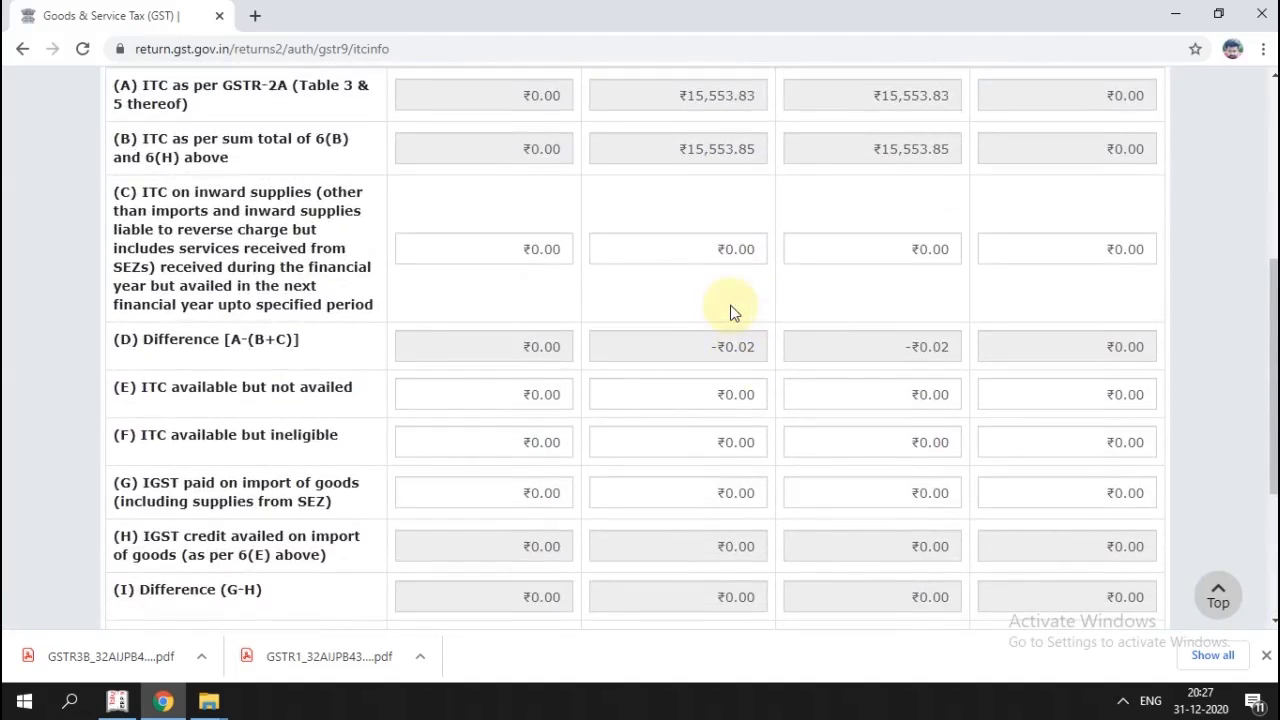
scroll(730, 312, "down", 2)
scroll(575, 243, "up", 1)
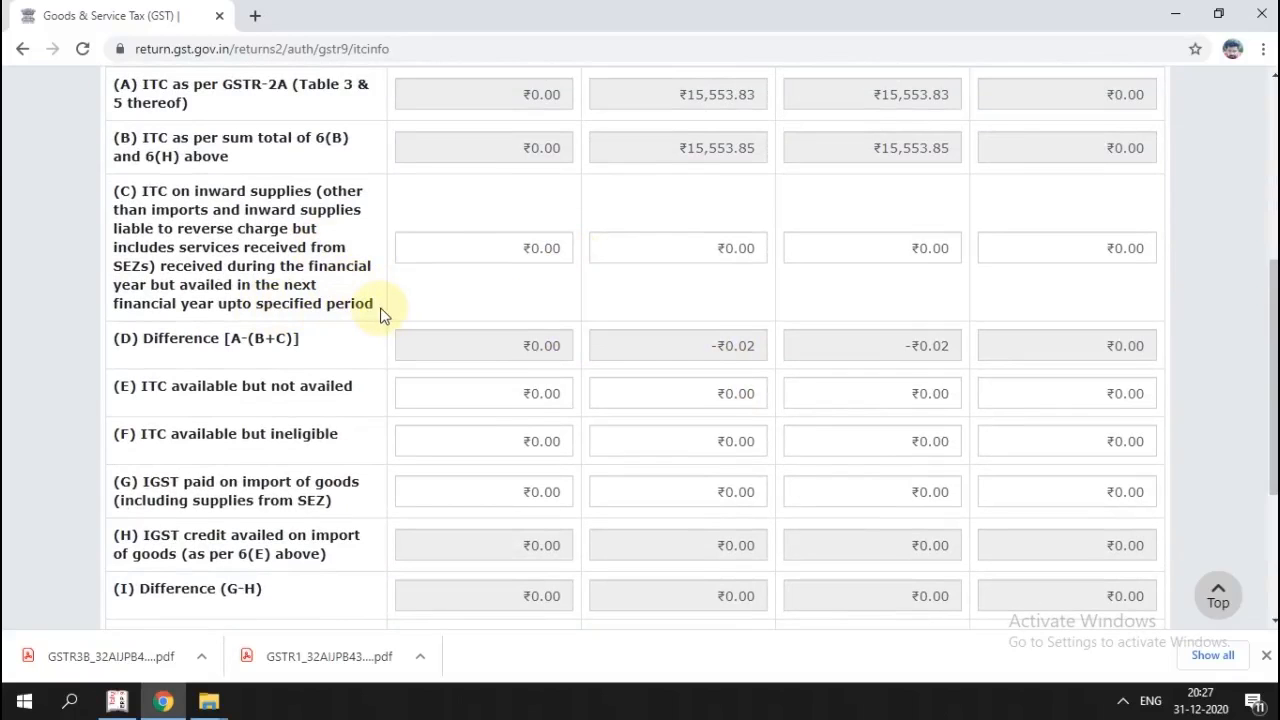
scroll(591, 284, "up", 1)
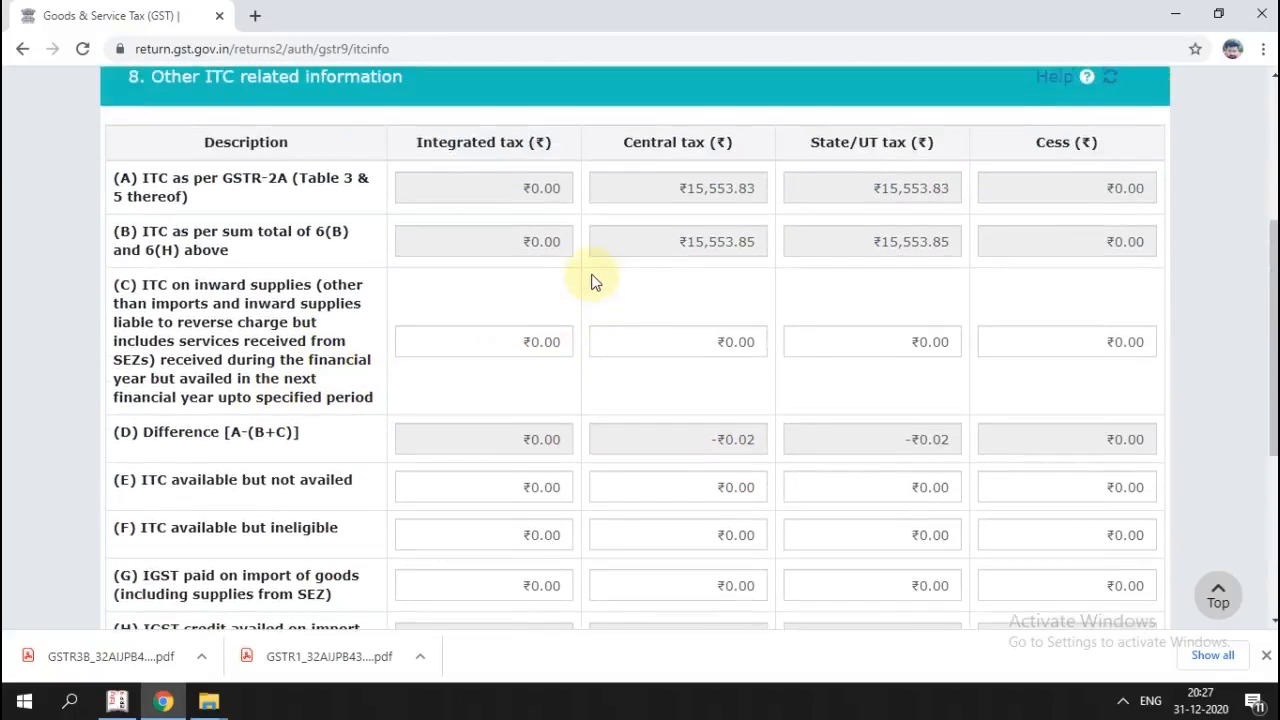
scroll(640, 309, "down", 1)
scroll(711, 300, "down", 1)
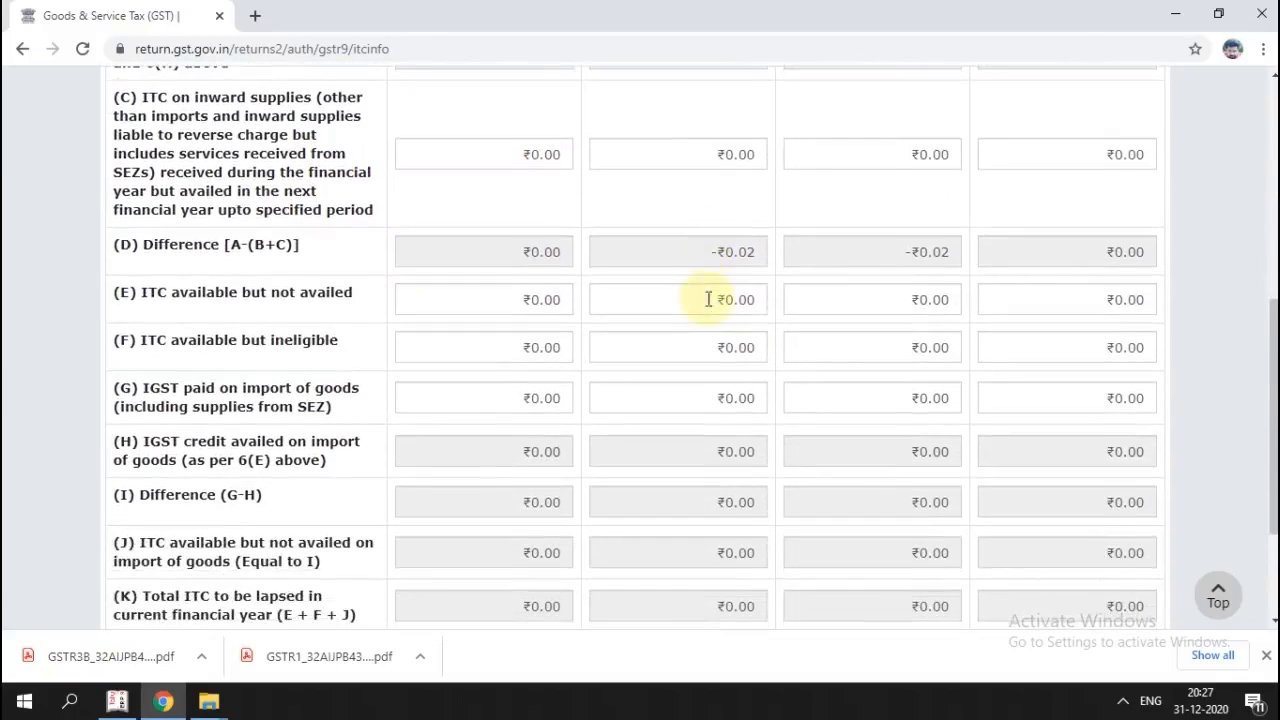
scroll(708, 298, "up", 2)
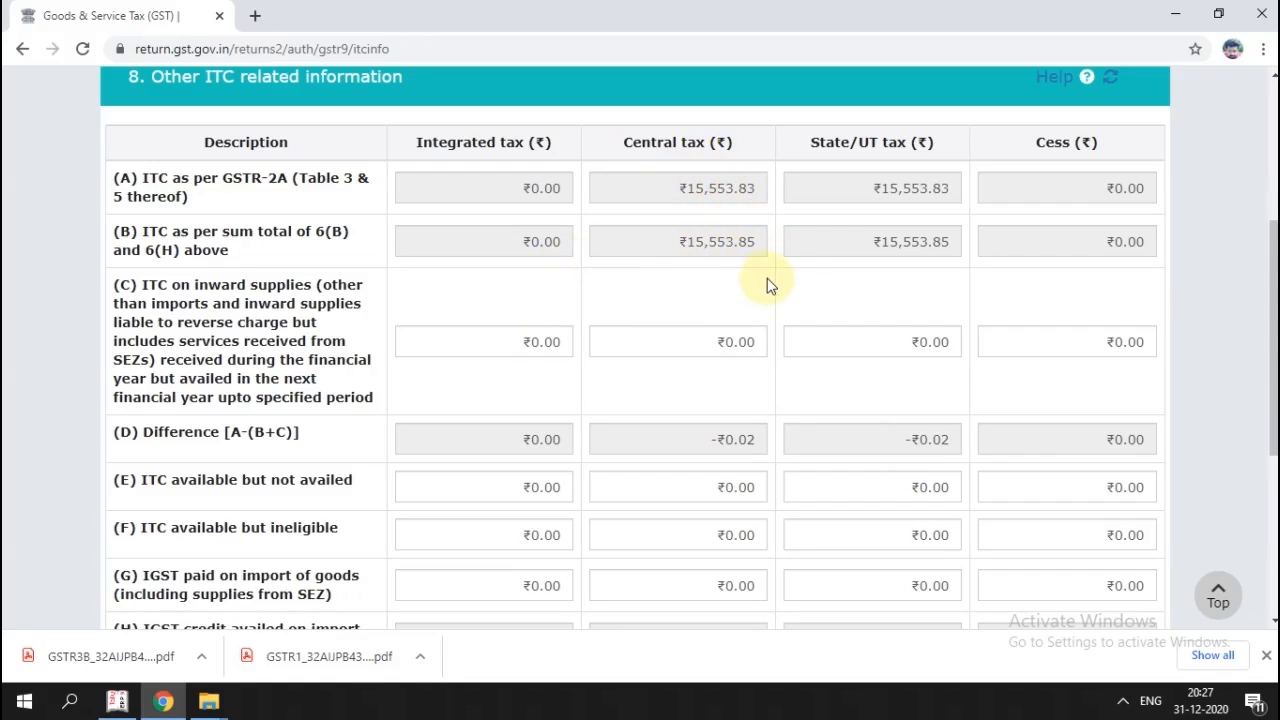
scroll(752, 460, "down", 1)
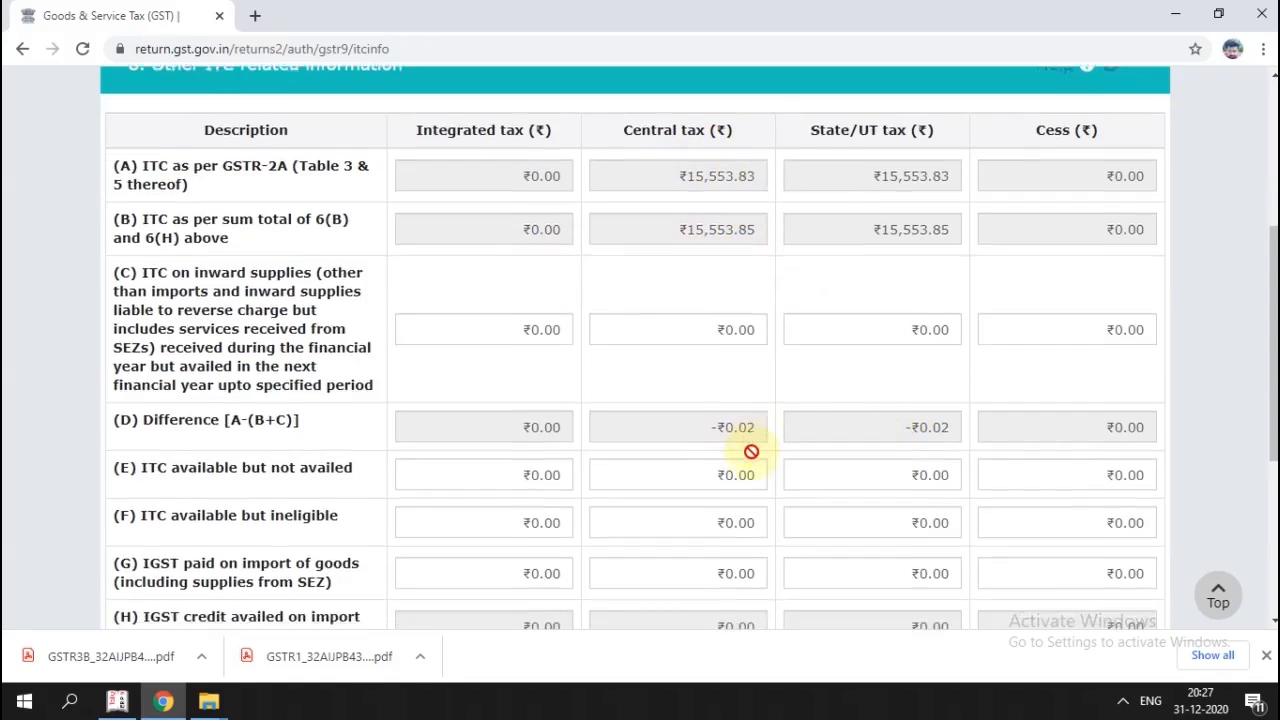
scroll(775, 350, "up", 2)
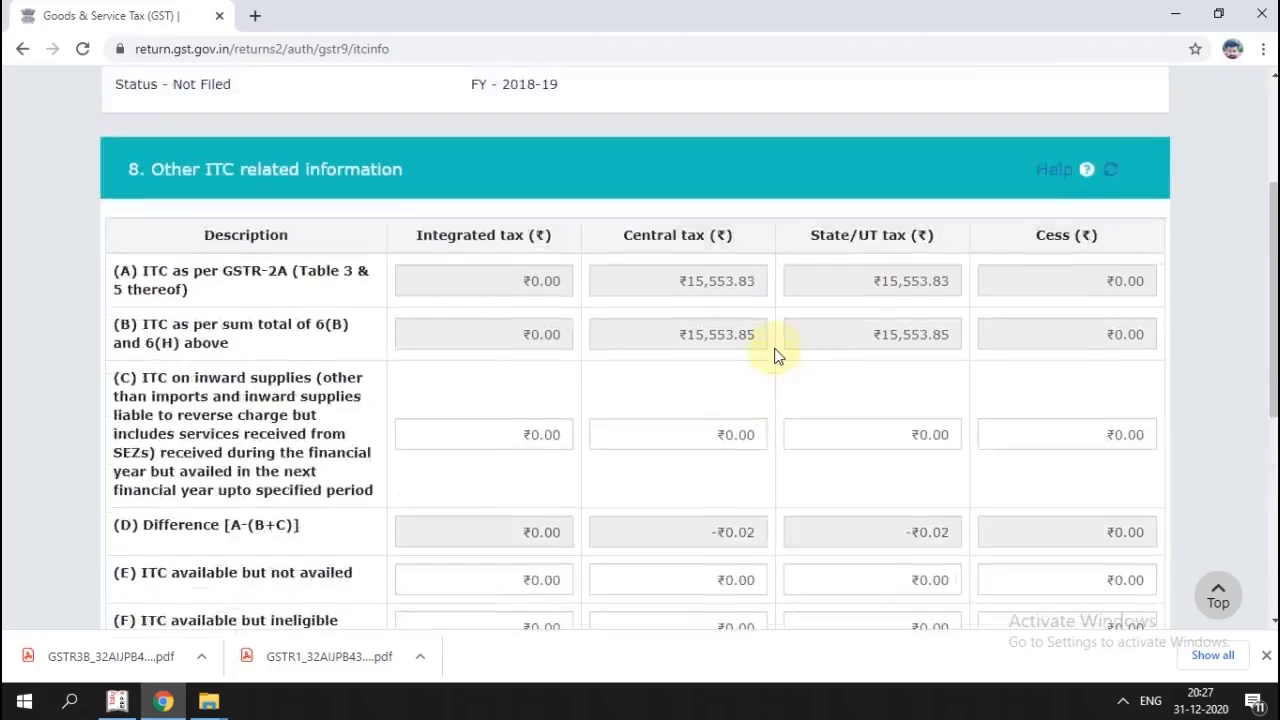
scroll(775, 350, "down", 3)
scroll(446, 199, "up", 1)
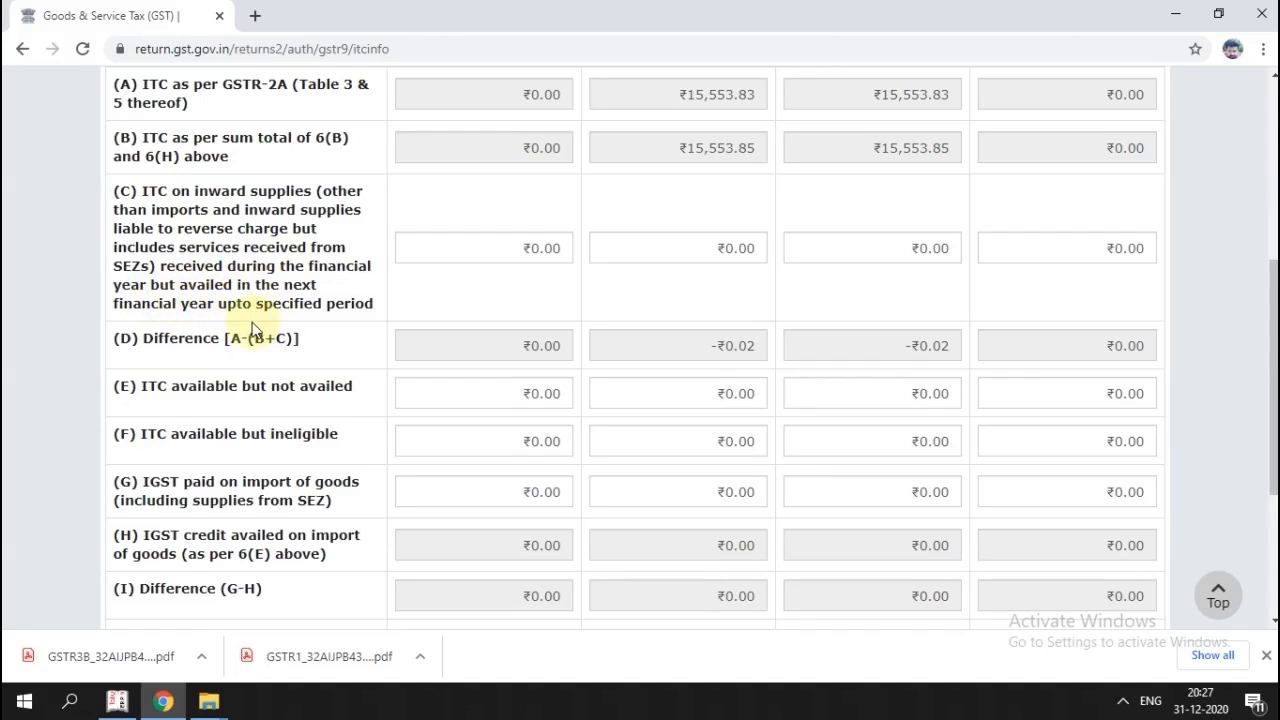
scroll(339, 314, "up", 1)
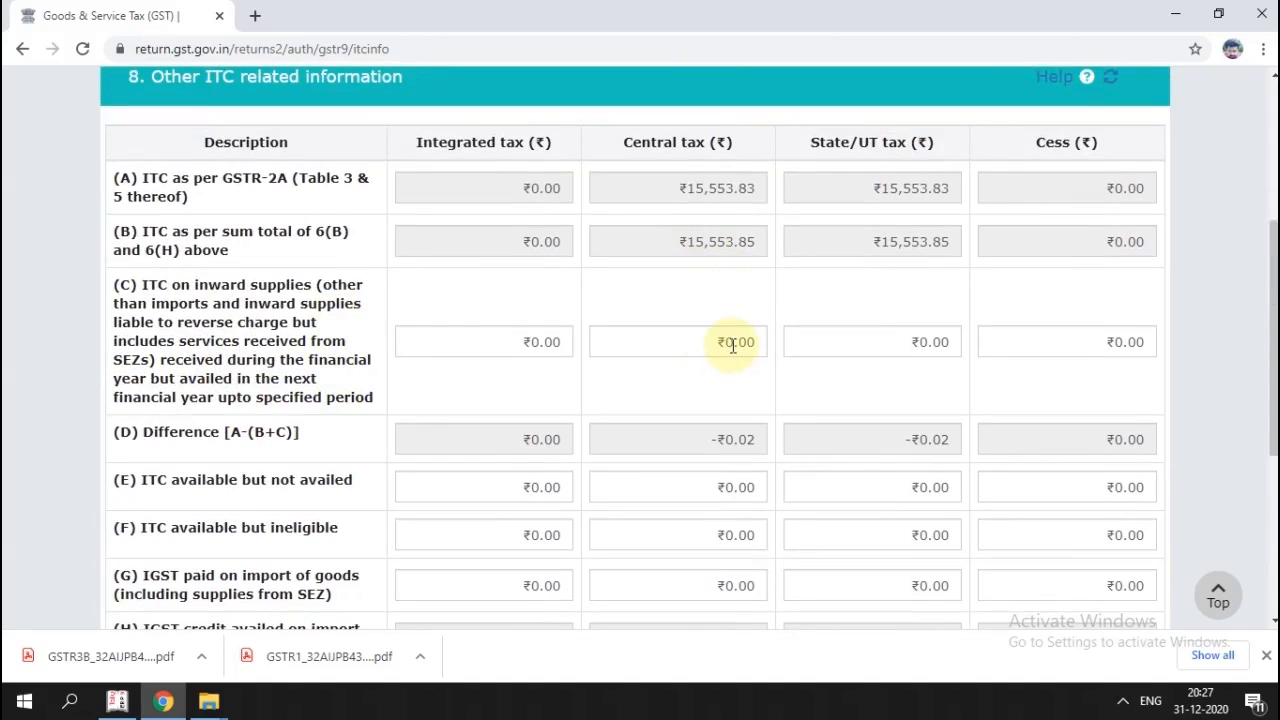
scroll(733, 345, "down", 1)
scroll(710, 310, "up", 1)
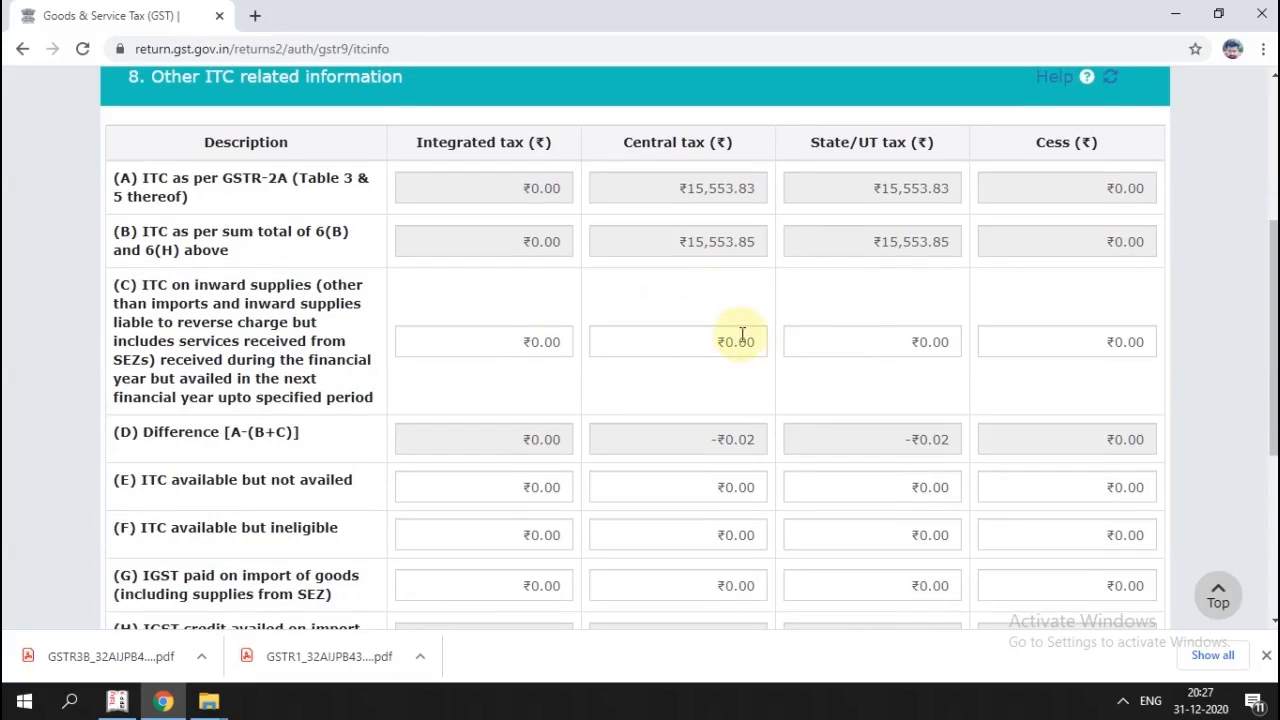
Review table 8 rows E to K, including the total ITC to be lapsed, against the credit in rows A and B.
scroll(715, 342, "down", 3)
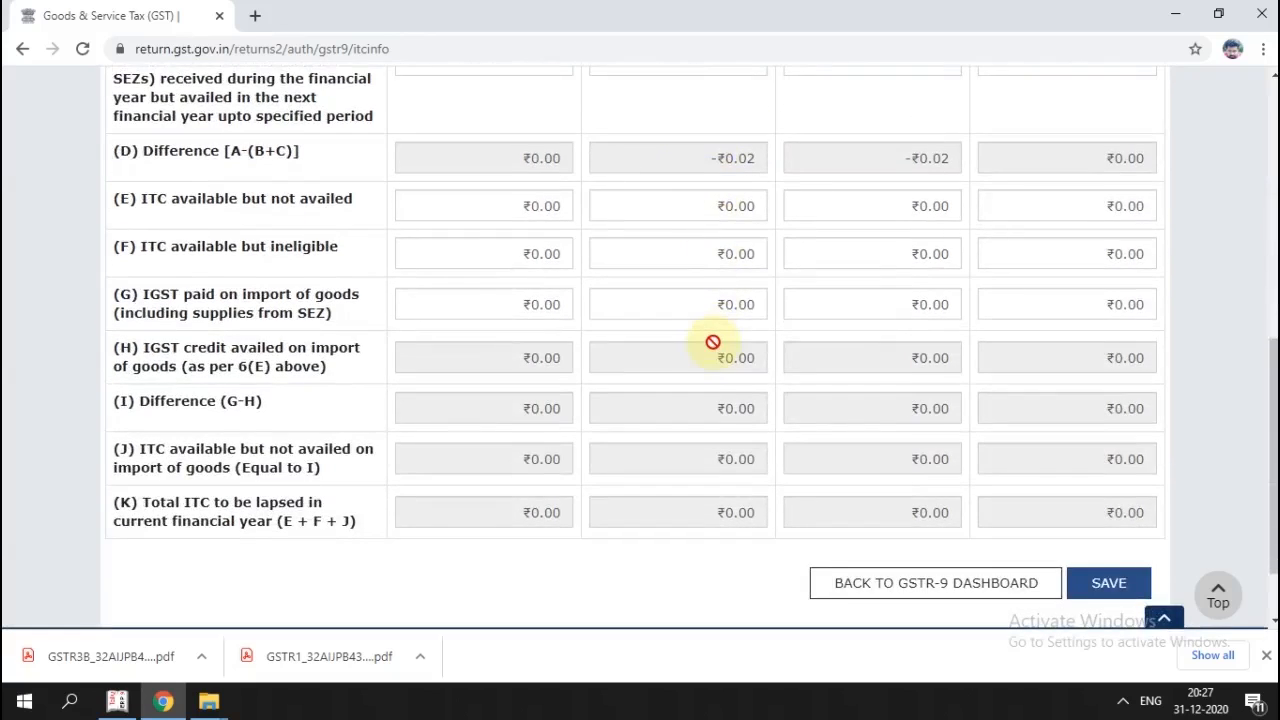
scroll(714, 340, "up", 1)
scroll(750, 450, "down", 2)
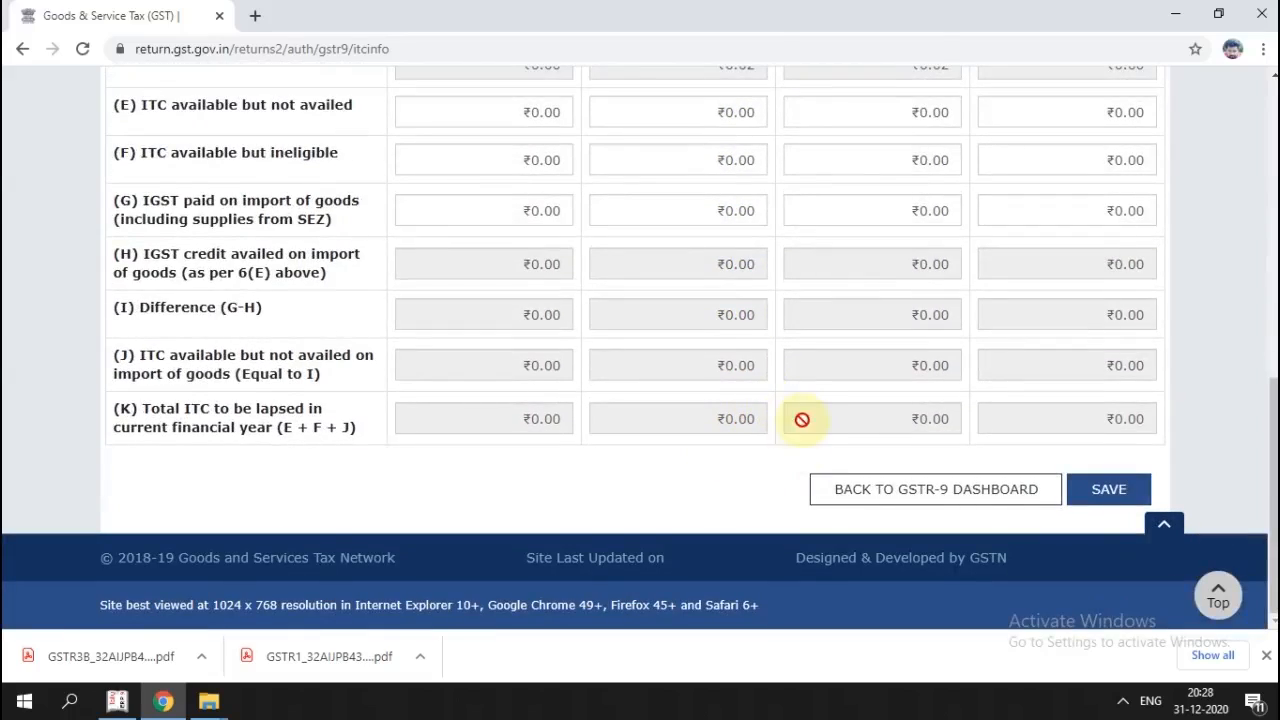
scroll(786, 428, "up", 5)
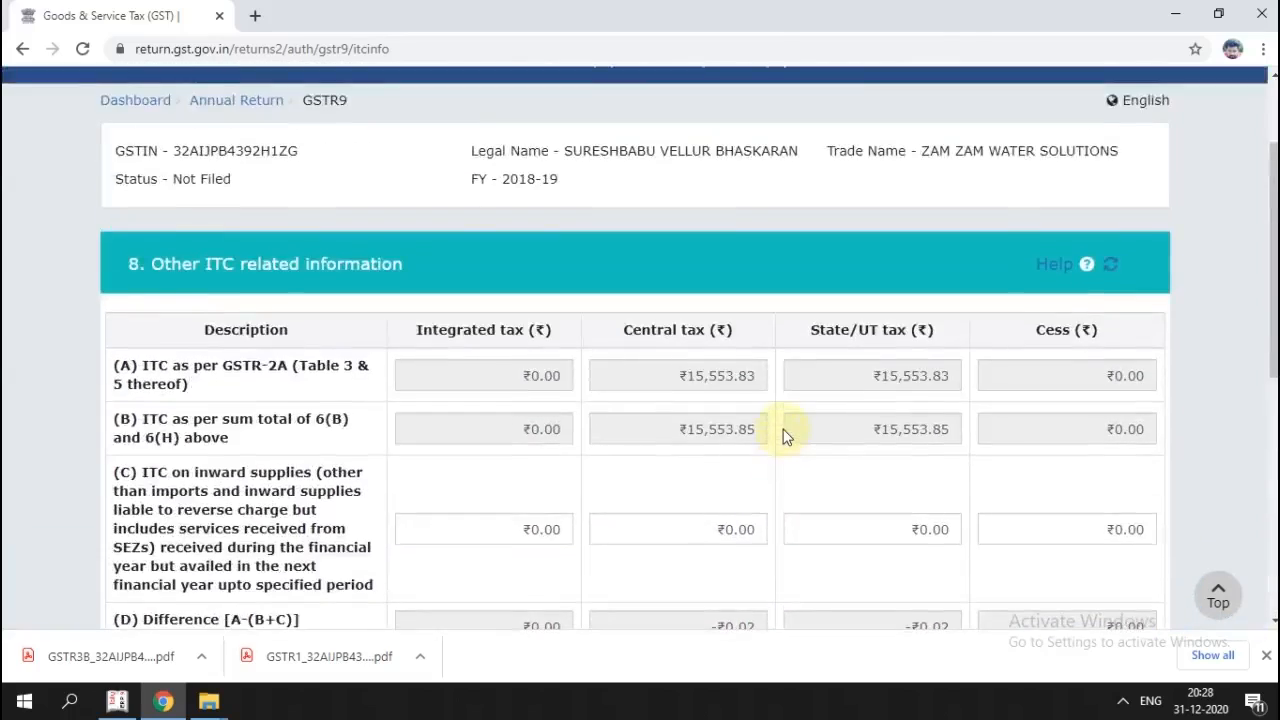
scroll(782, 428, "down", 2)
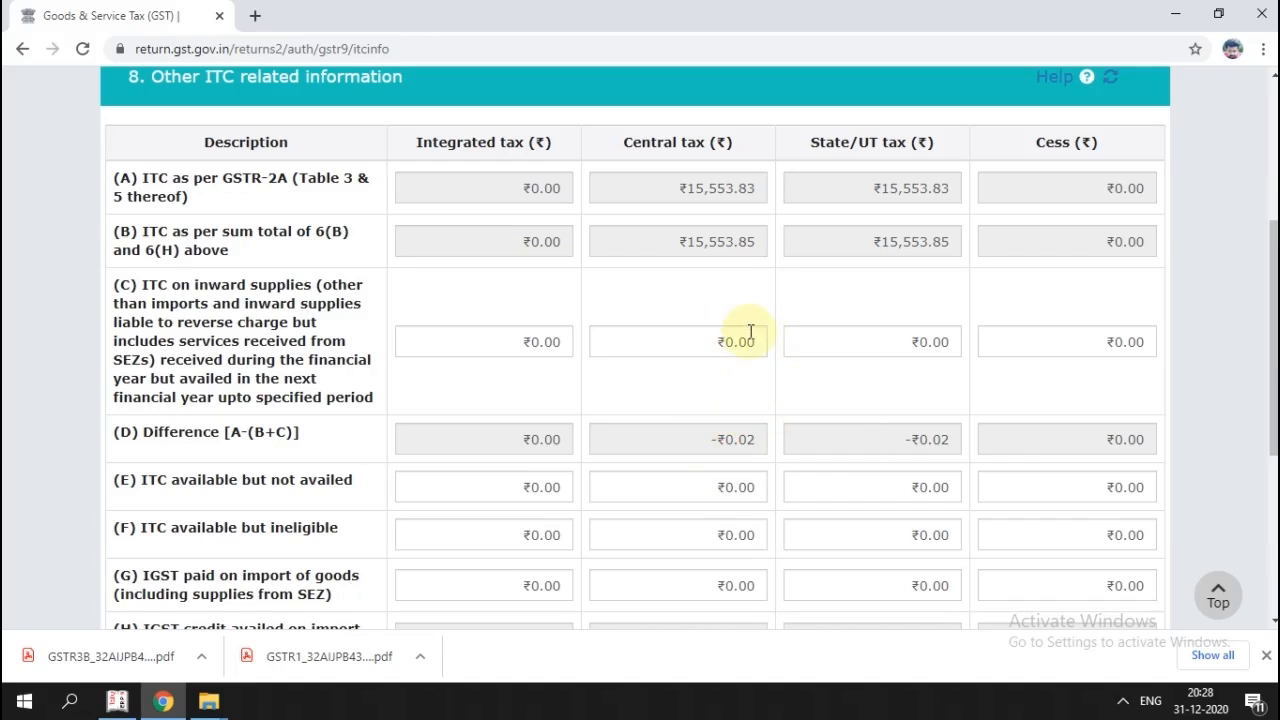
scroll(748, 368, "down", 4)
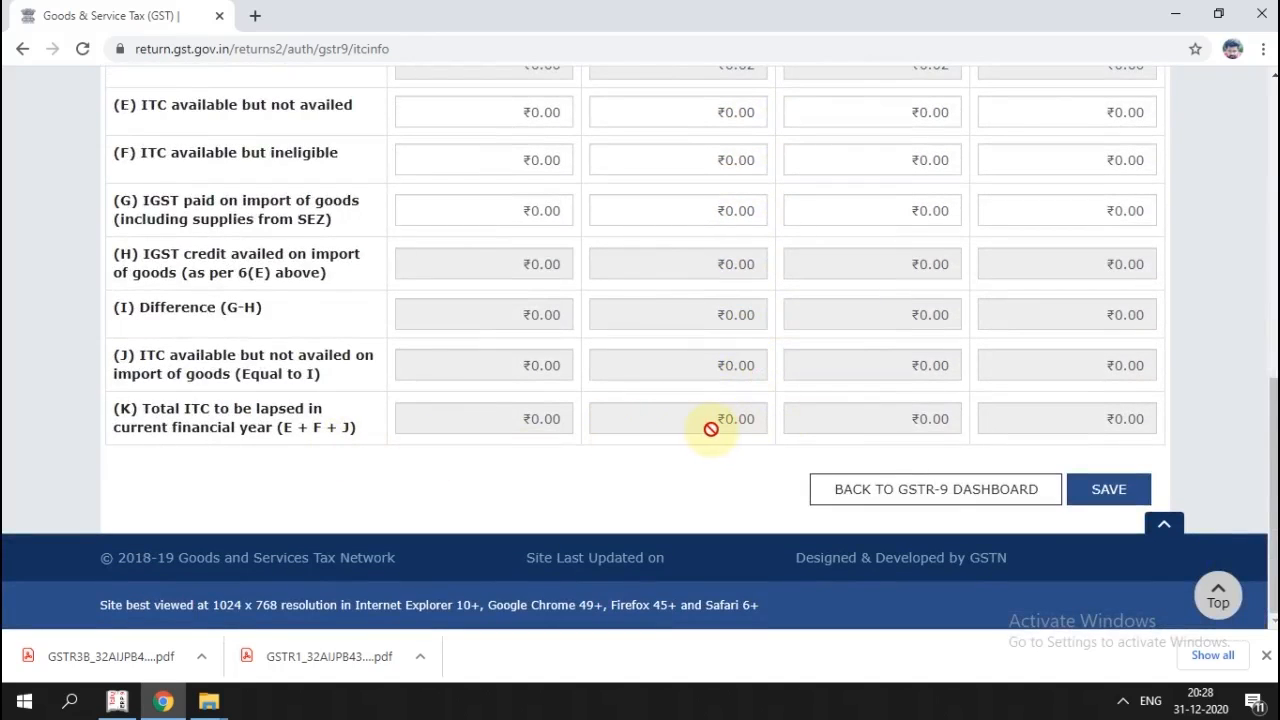
scroll(920, 428, "up", 5)
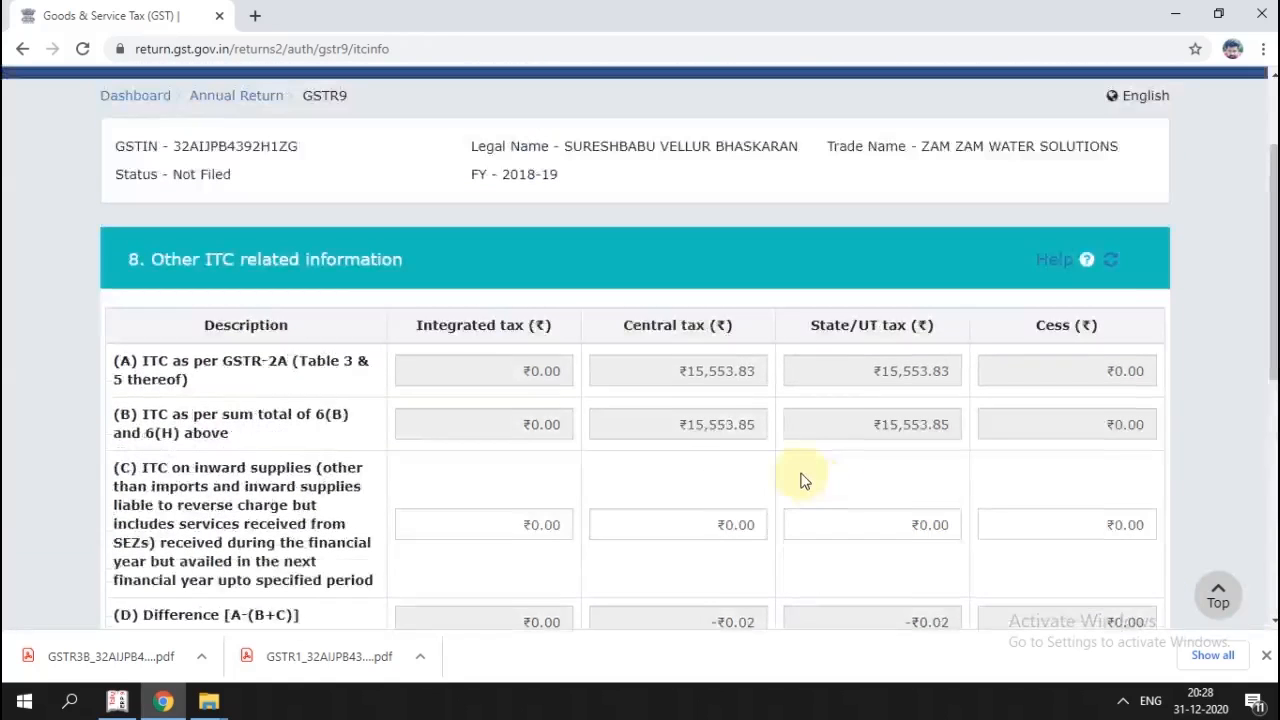
Save table 8, other ITC related information, and return to the GSTR-9 dashboard.
scroll(748, 477, "down", 2)
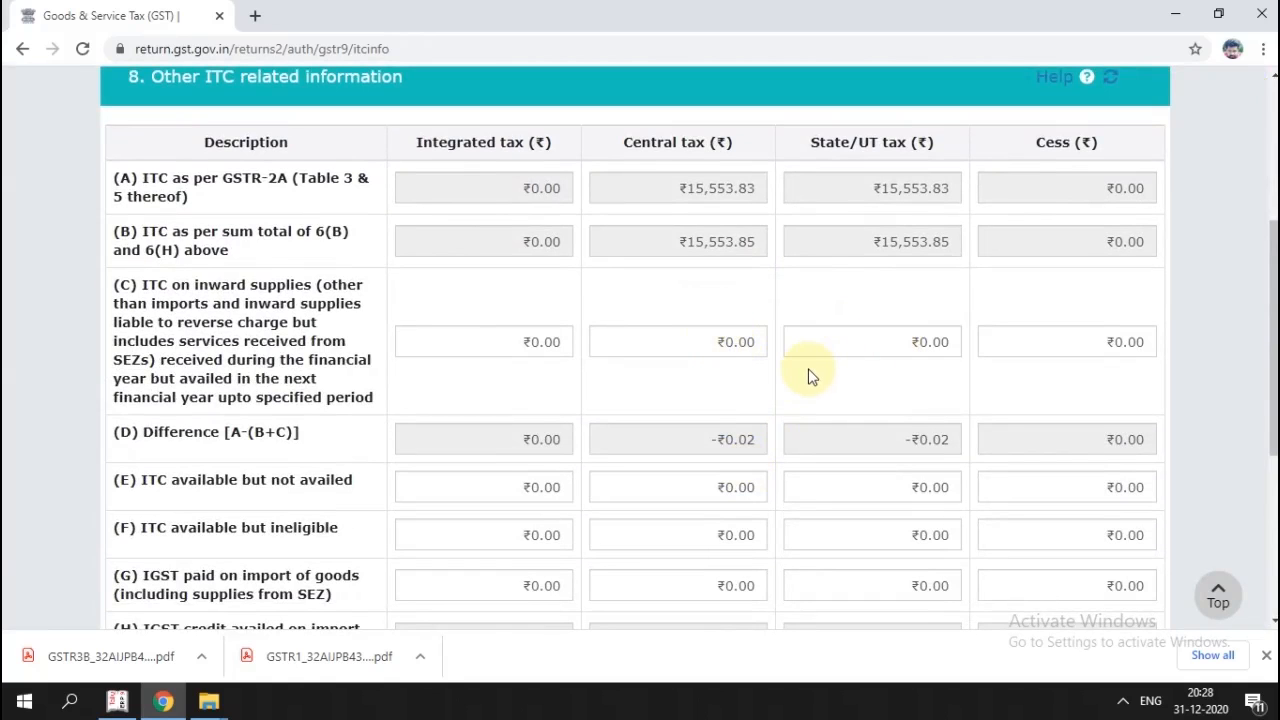
scroll(808, 374, "down", 4)
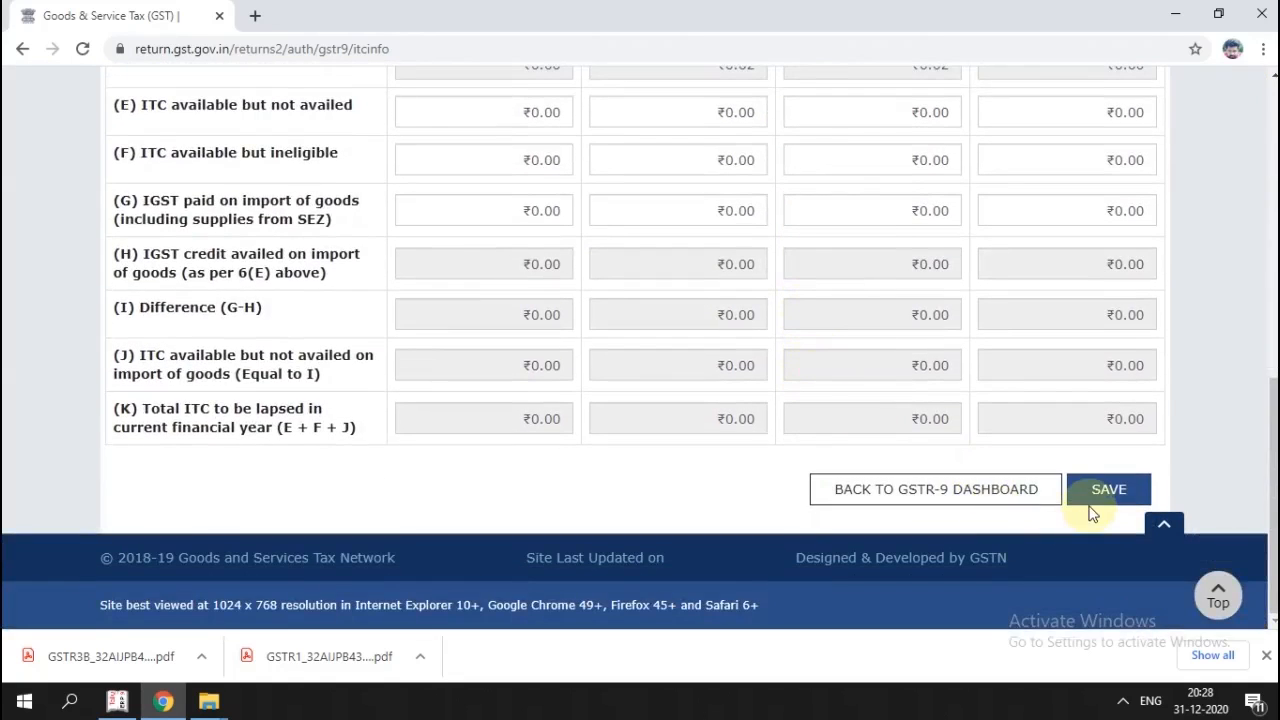
left_click(1091, 492)
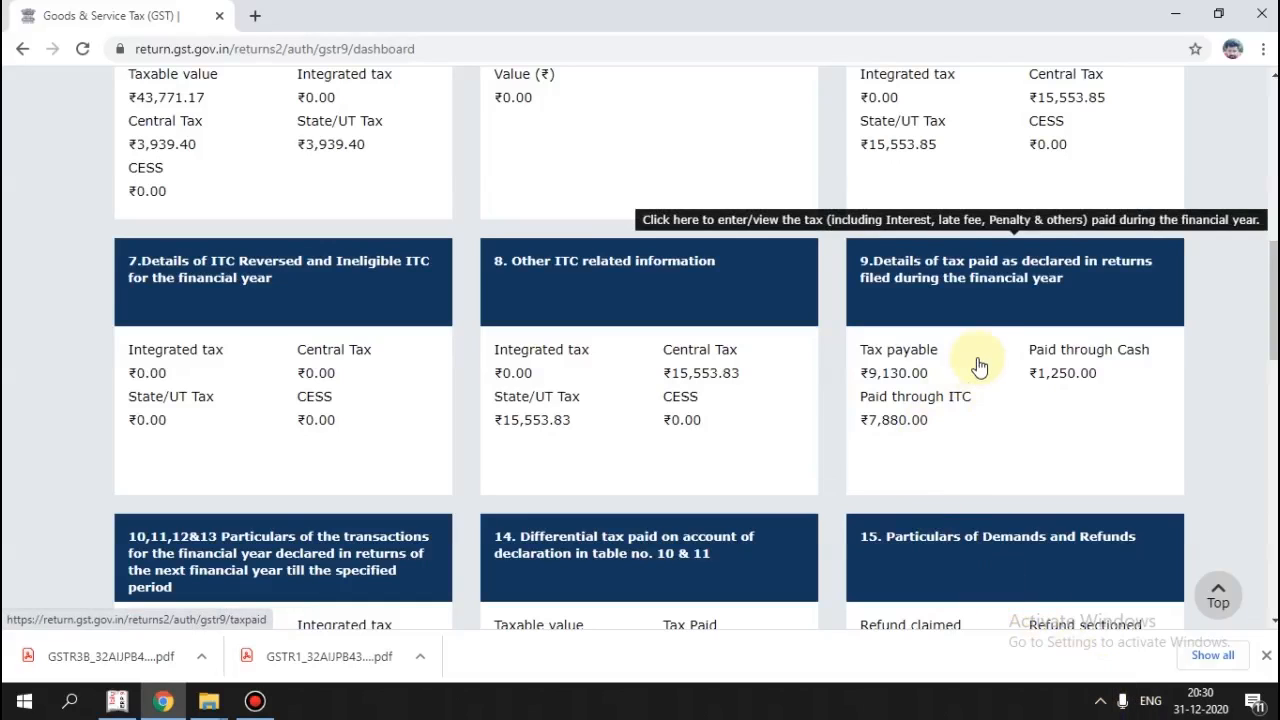
Open table 9, details of tax paid as declared in returns filed during the financial year, from the GSTR-9 dashboard.
scroll(922, 334, "down", 1)
scroll(922, 334, "up", 1)
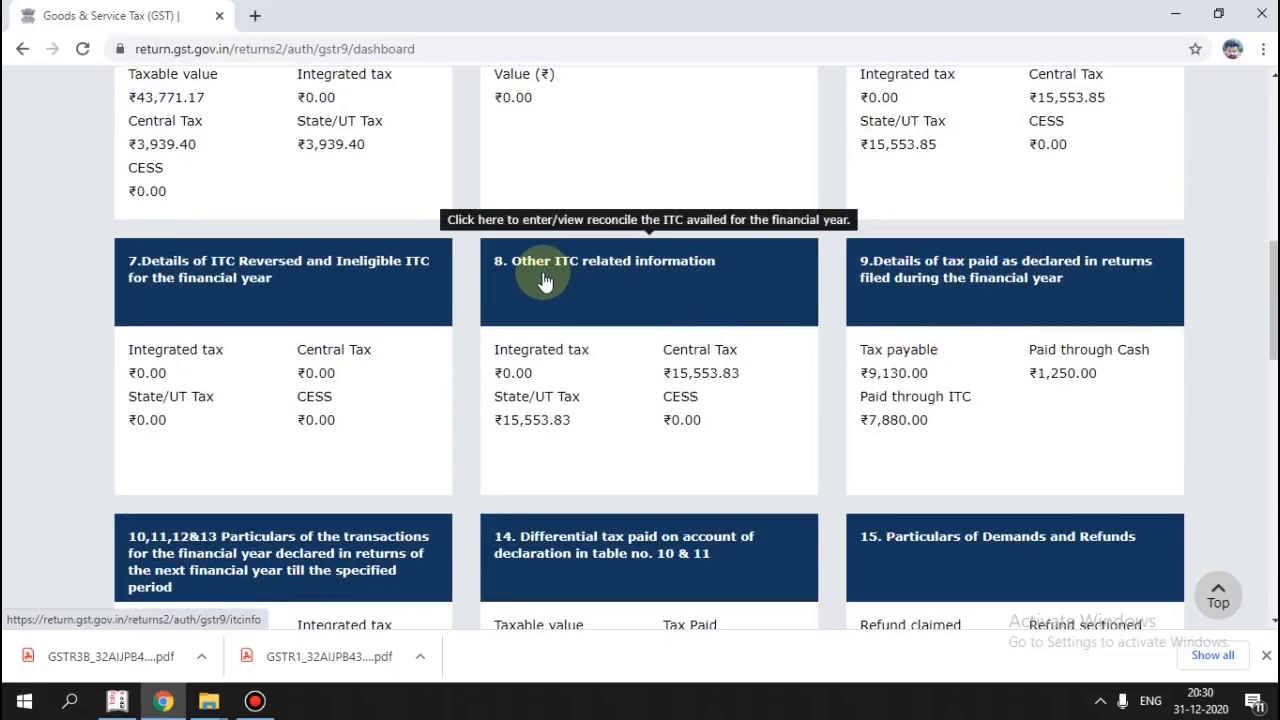
left_click(928, 287)
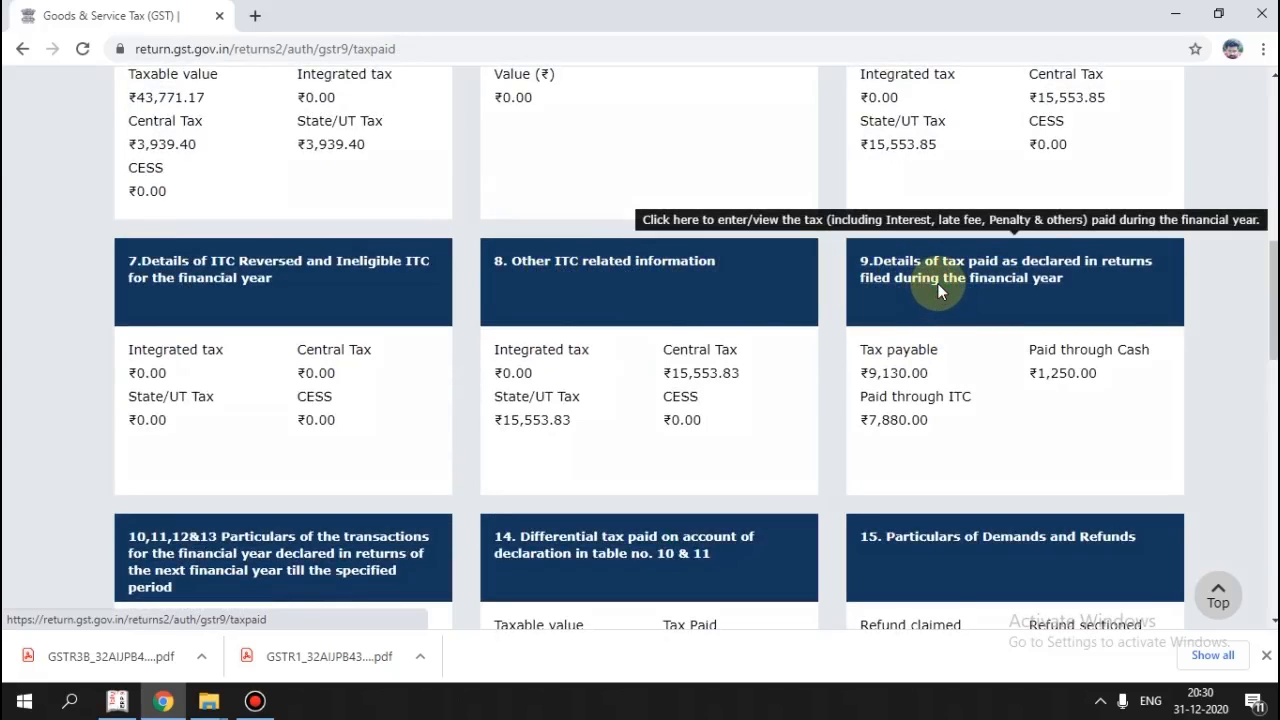
Examine table 9 for tax payable, tax paid through cash and ITC, and the late fees row.
scroll(817, 335, "down", 4)
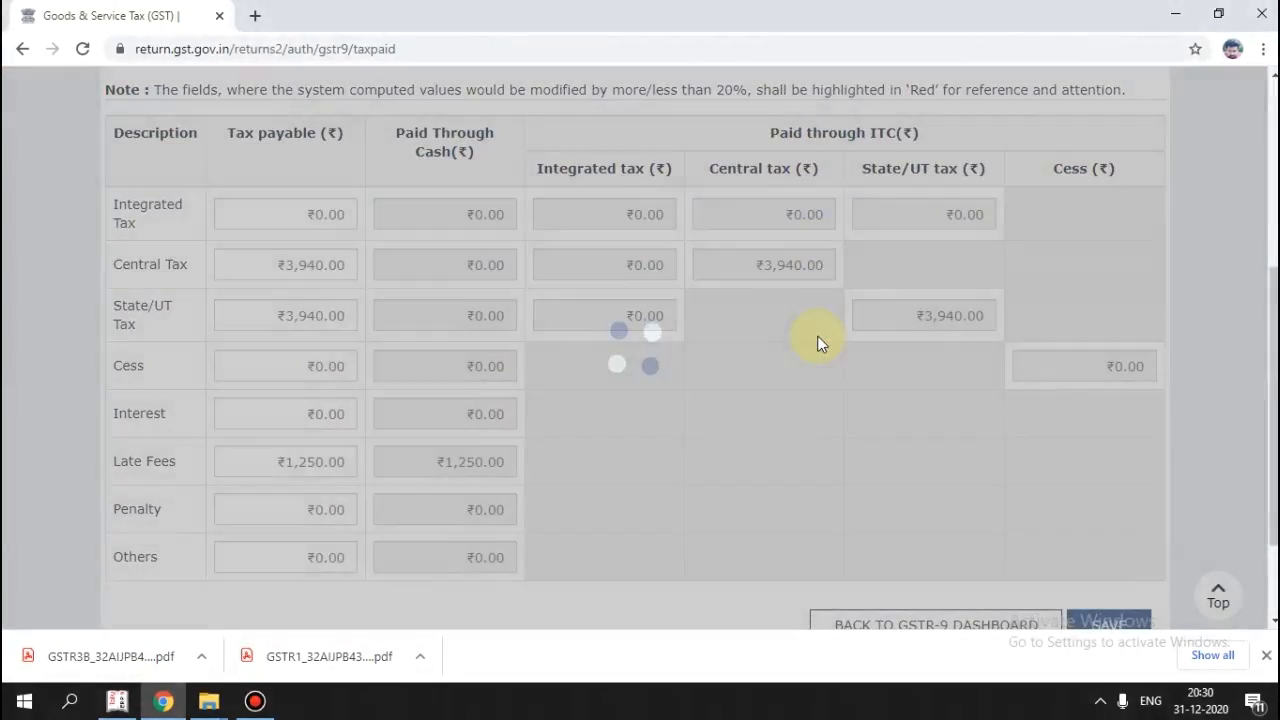
scroll(817, 343, "down", 1)
scroll(817, 343, "up", 1)
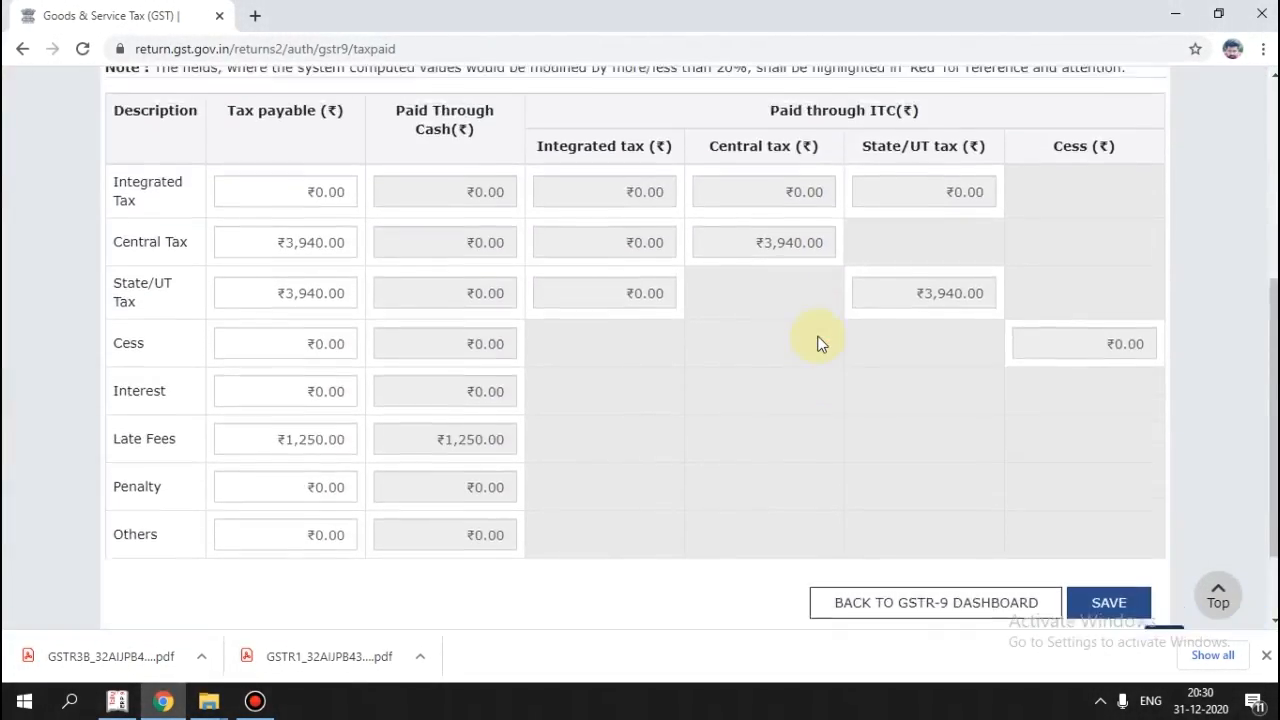
scroll(817, 343, "up", 3)
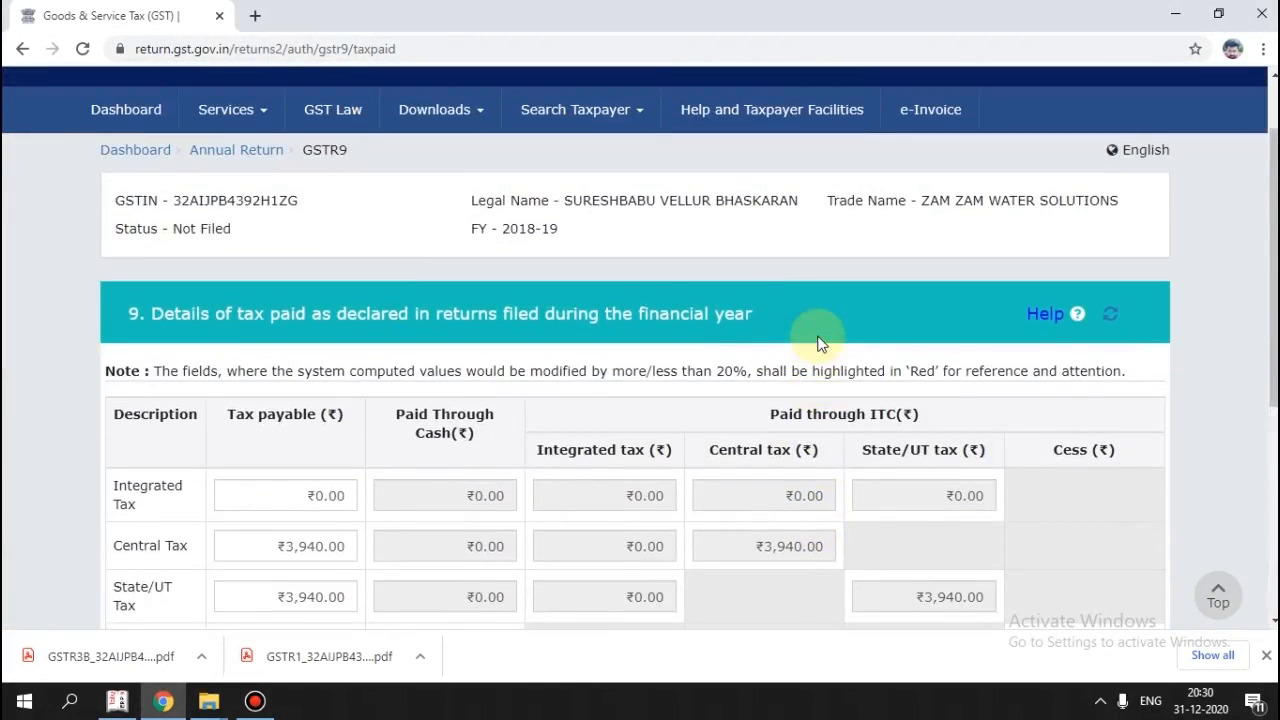
scroll(371, 457, "up", 1)
scroll(391, 457, "down", 3)
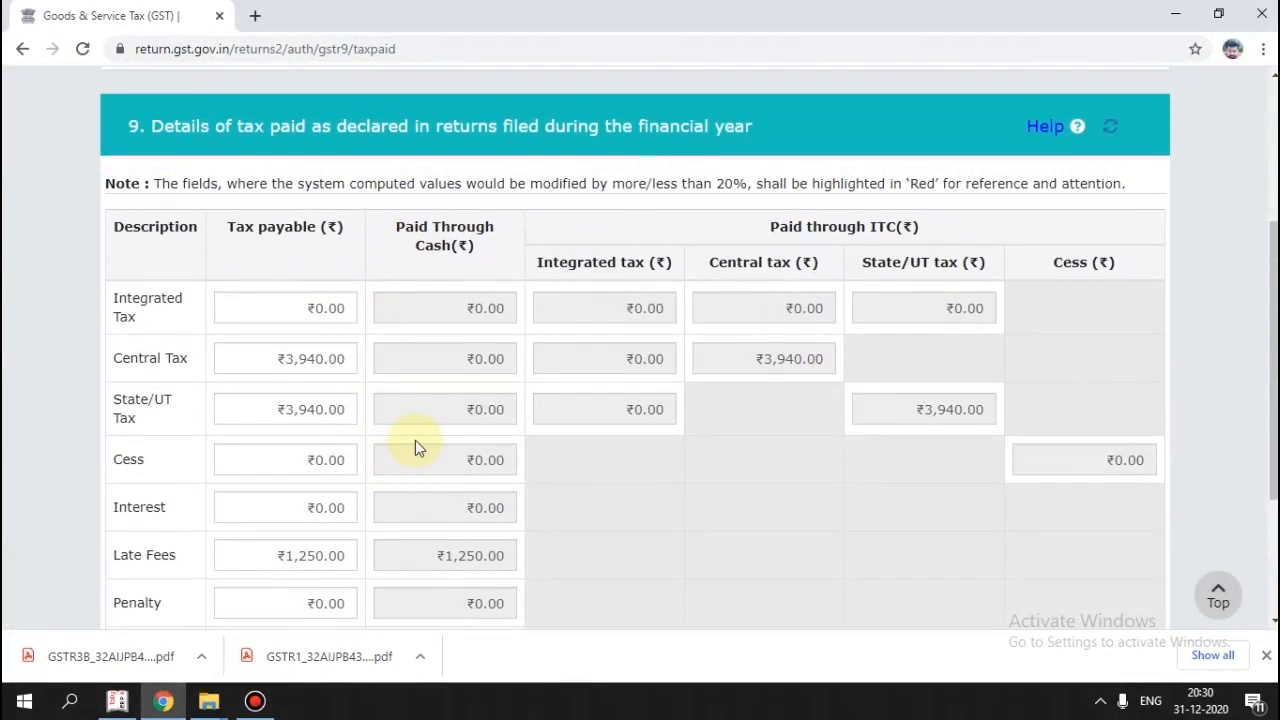
scroll(414, 449, "down", 1)
scroll(280, 300, "down", 2)
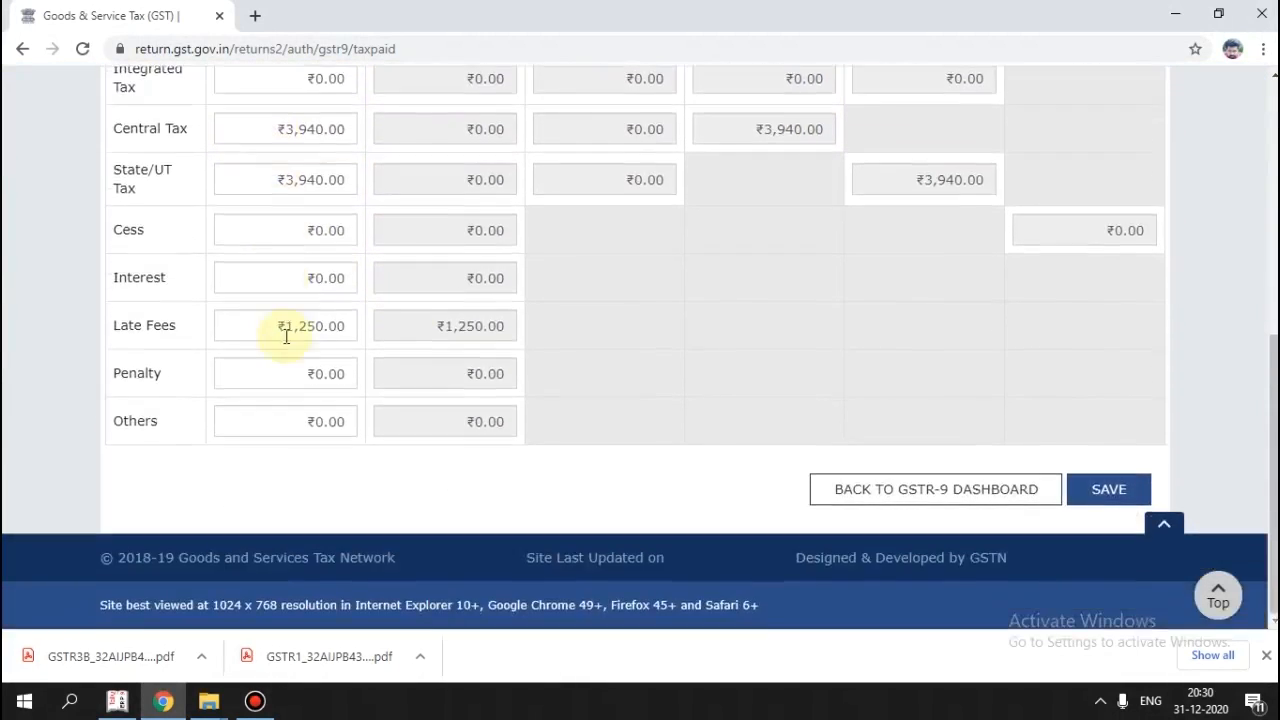
Compare the central tax and state tax payable in table 9 with the amounts paid through cash and ITC.
scroll(372, 313, "up", 1)
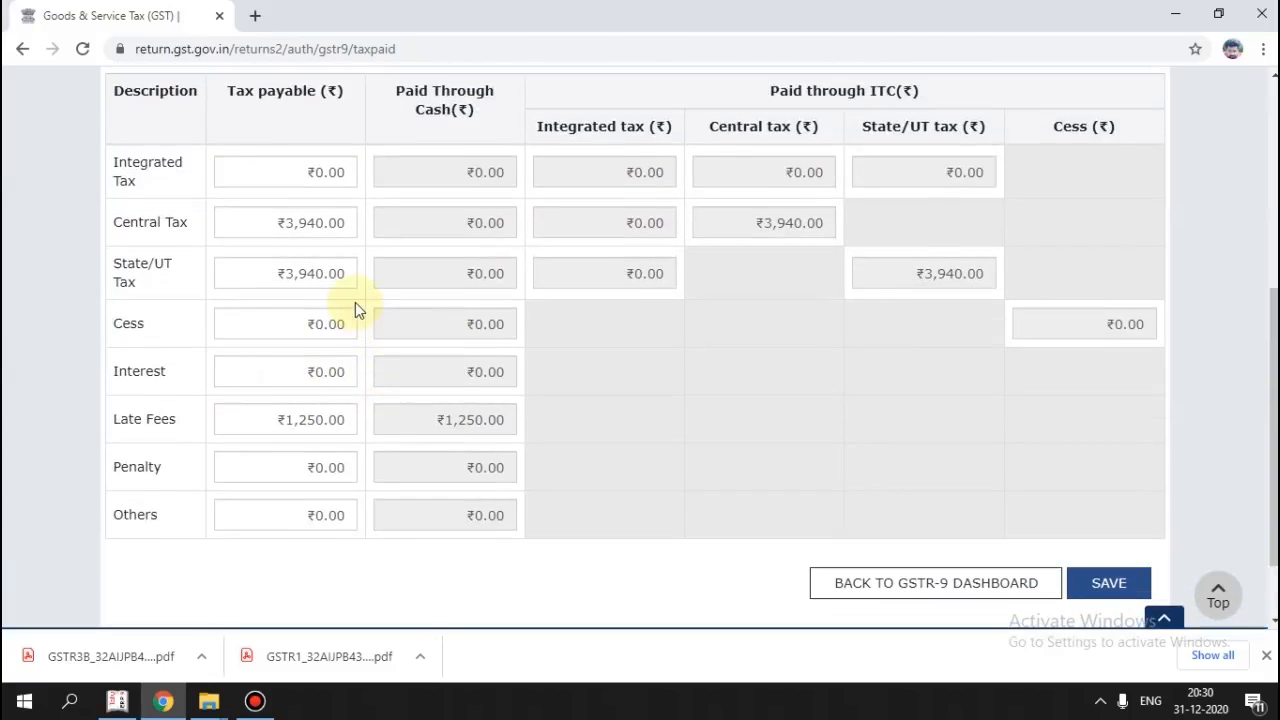
scroll(408, 300, "down", 1)
scroll(400, 310, "up", 3)
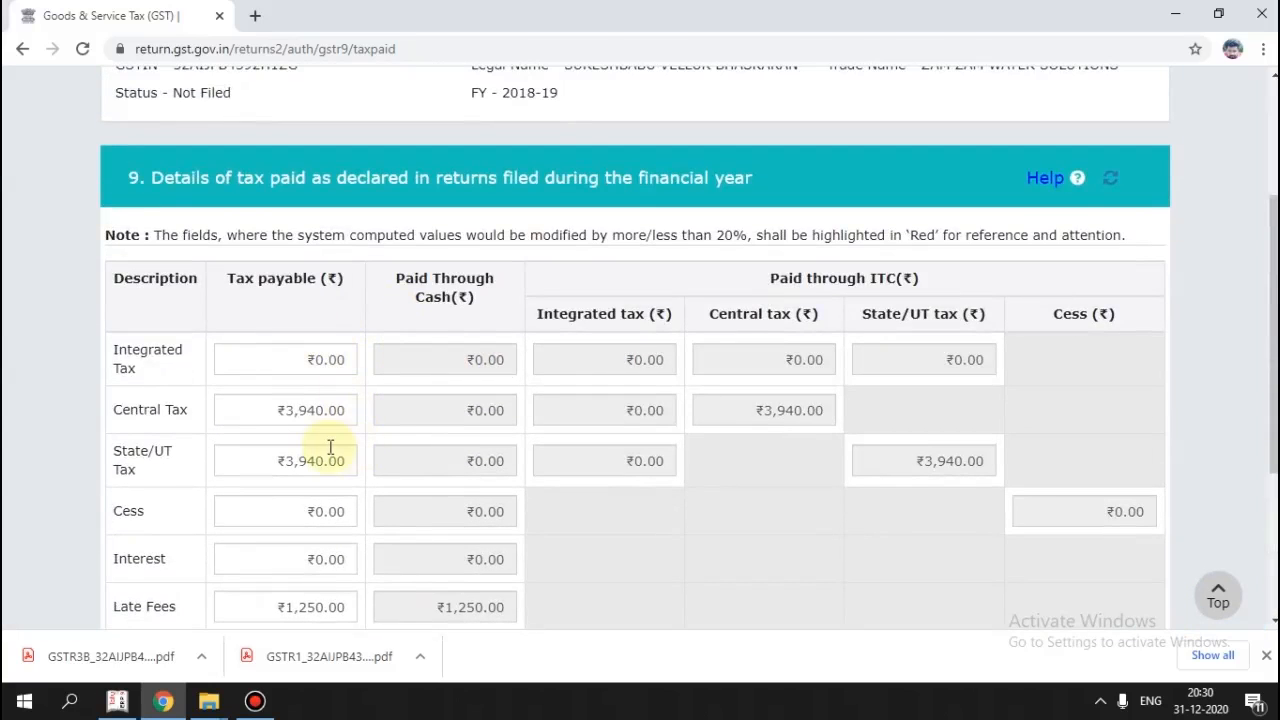
left_click(272, 410)
left_click(606, 510)
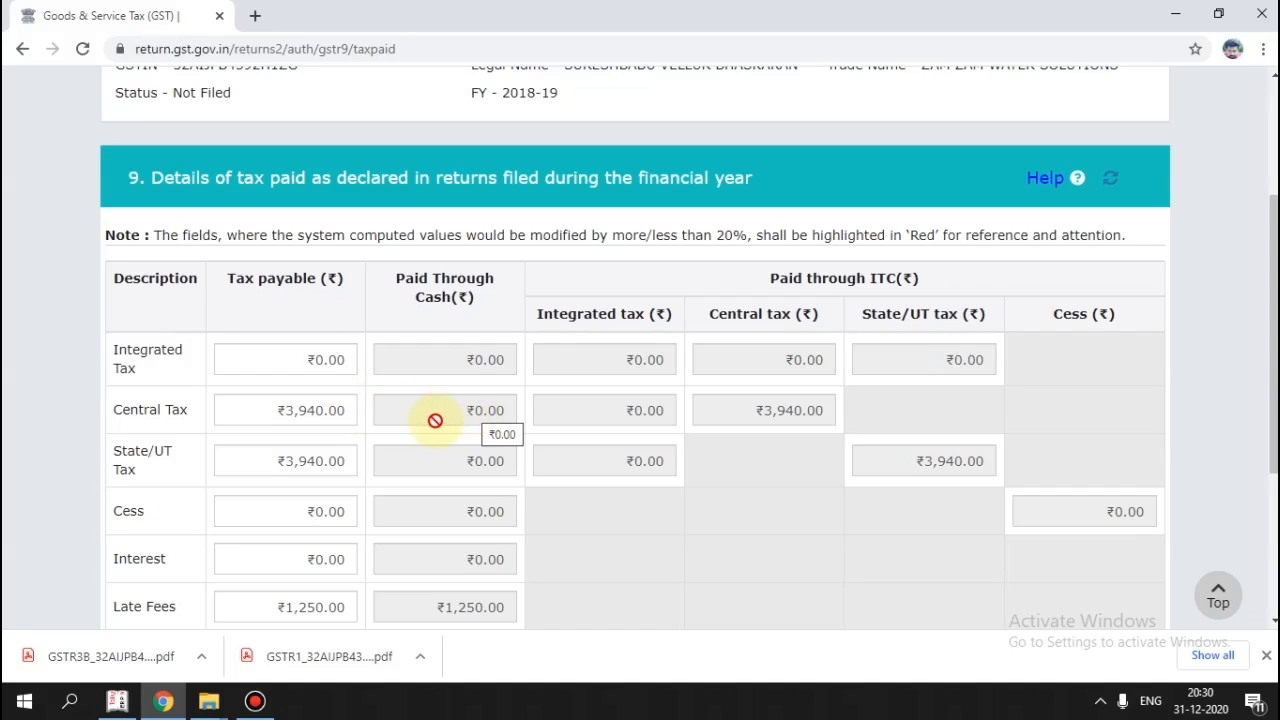
scroll(630, 440, "down", 2)
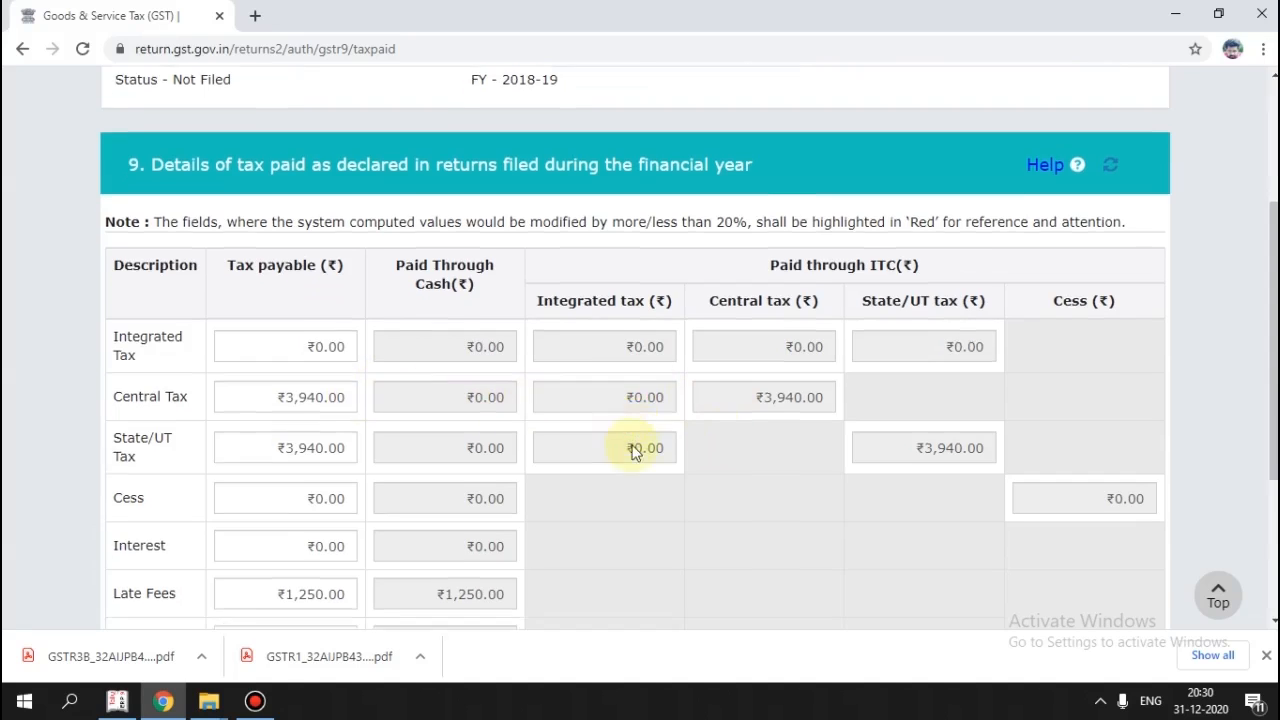
scroll(337, 300, "up", 2)
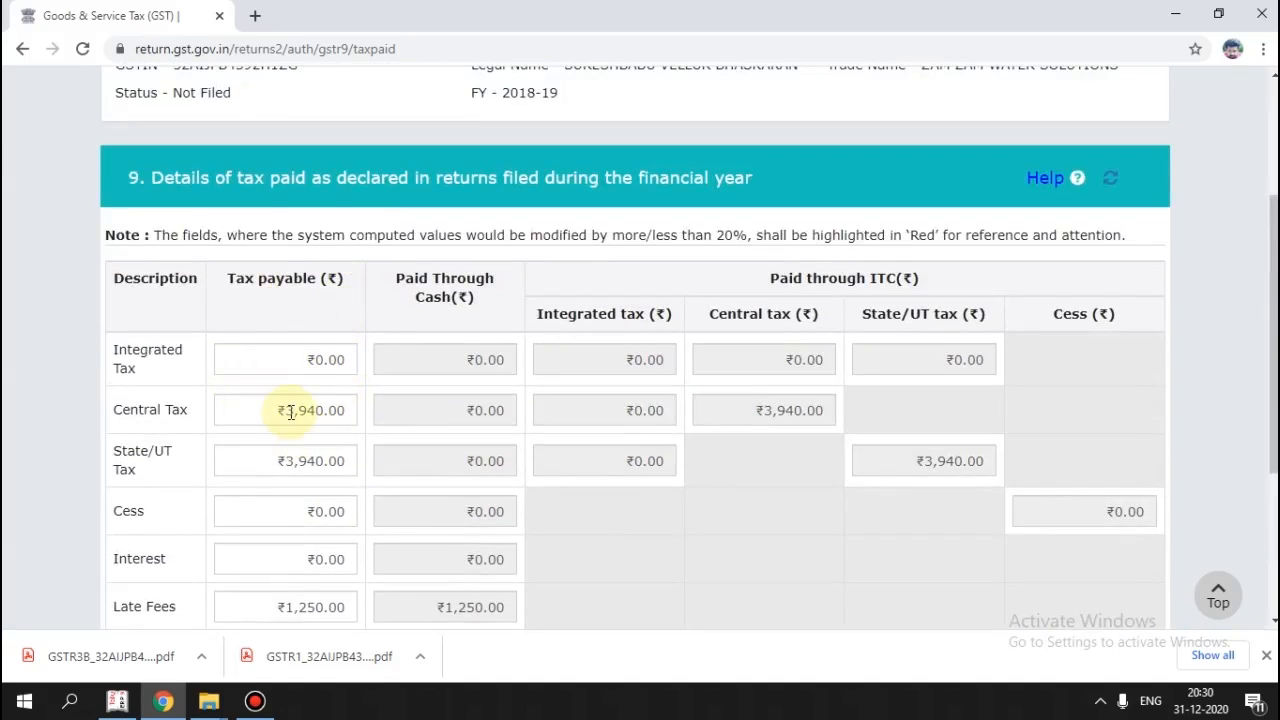
scroll(290, 412, "down", 2)
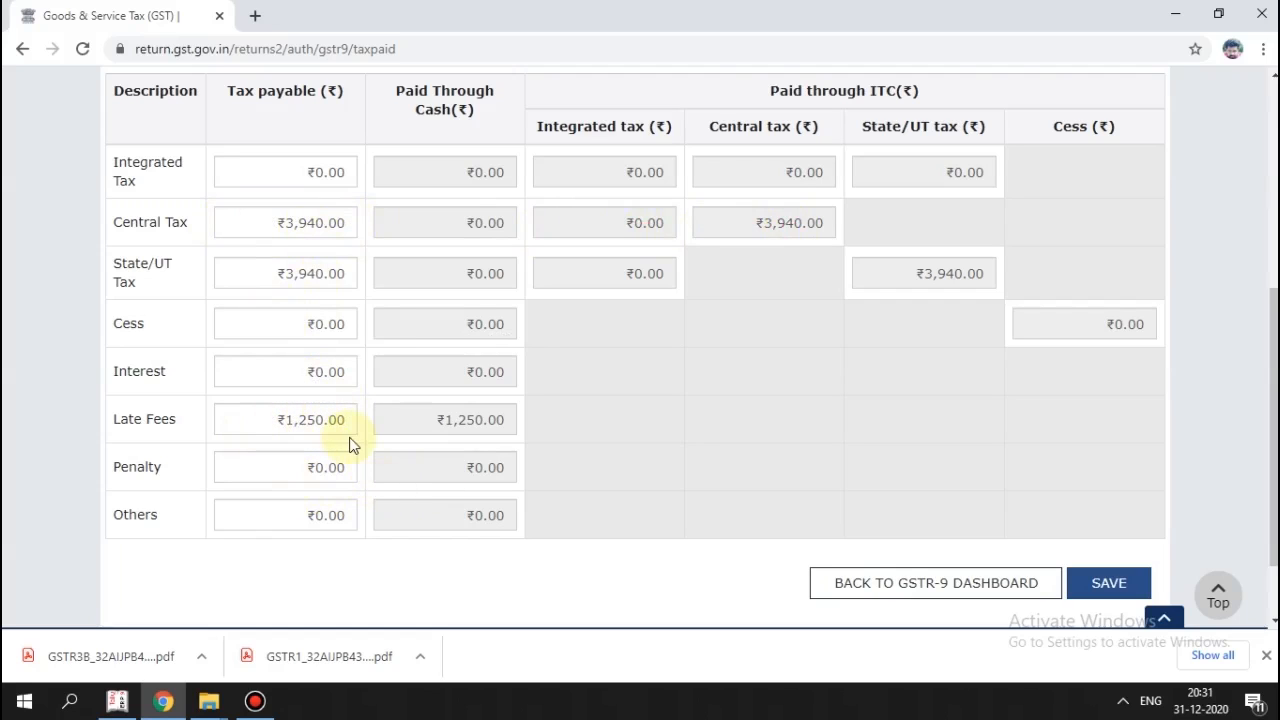
Save table 9, details of tax paid, and return to the GSTR-9 dashboard.
scroll(294, 380, "down", 1)
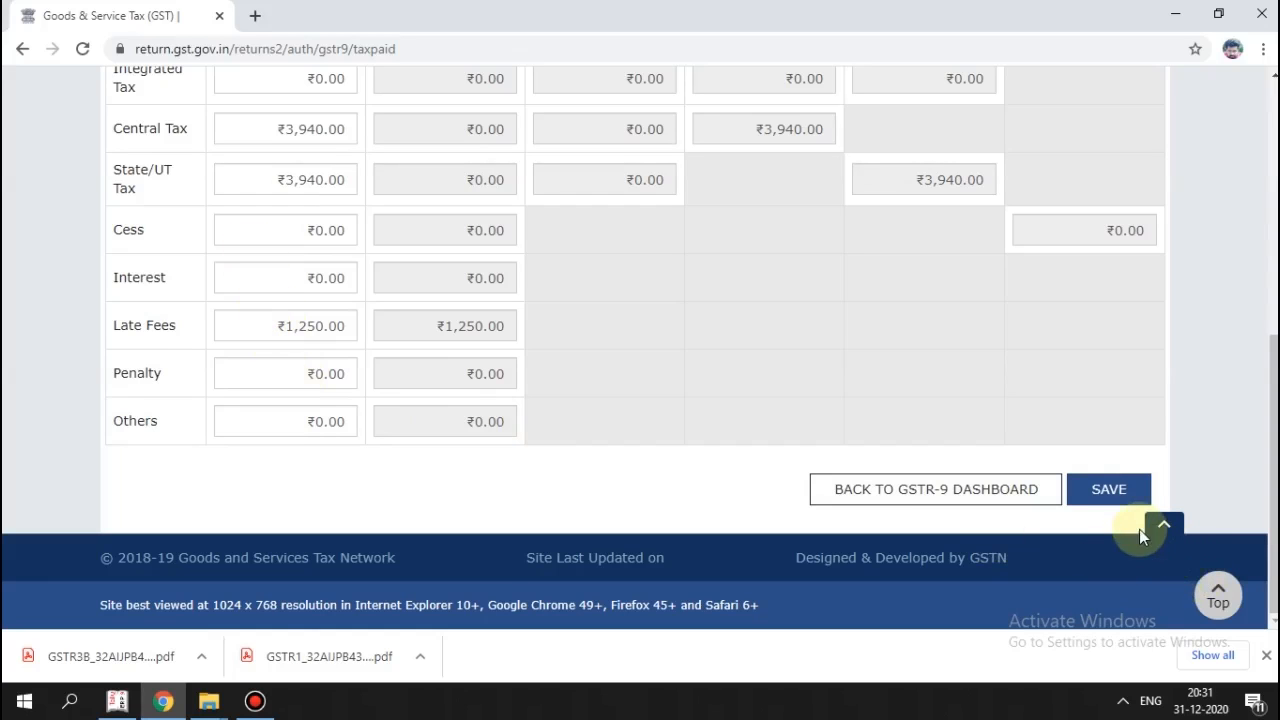
left_click(1123, 496)
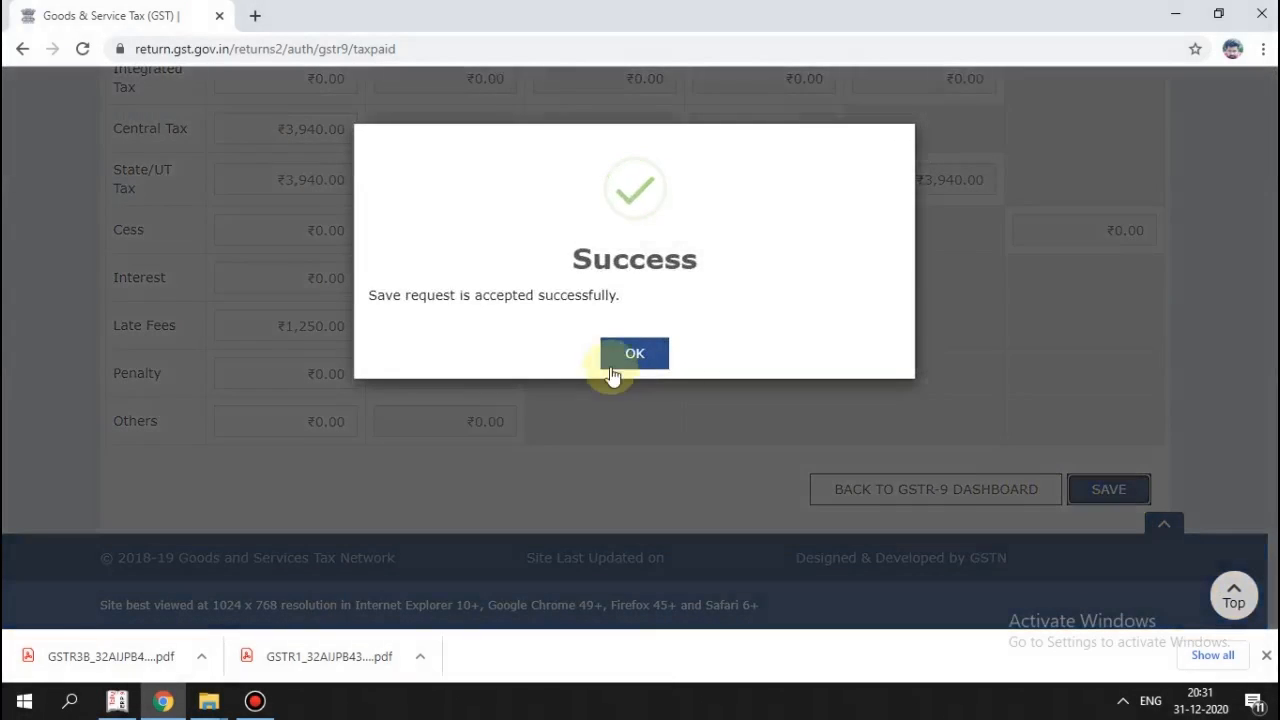
left_click(628, 354)
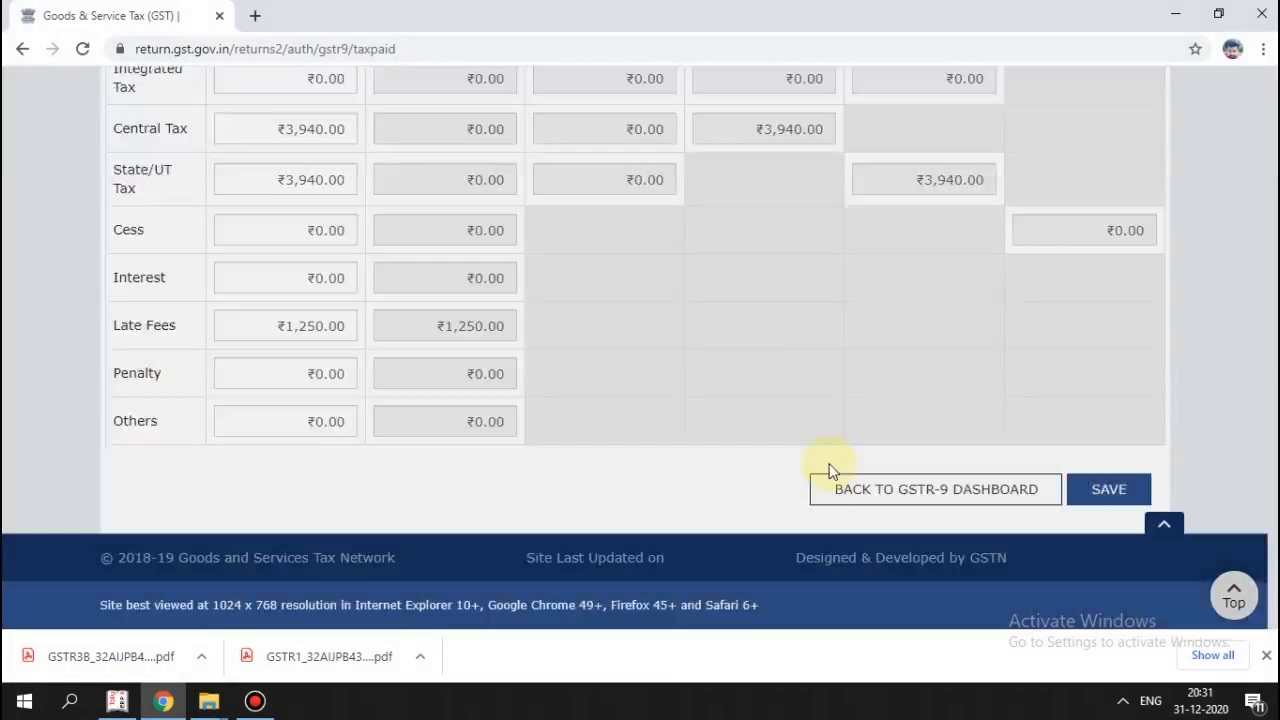
left_click(886, 490)
Review the dashboard summaries, comparing the tax payable and paid in table 9 with the central and state tax in table 4.
scroll(884, 486, "down", 15)
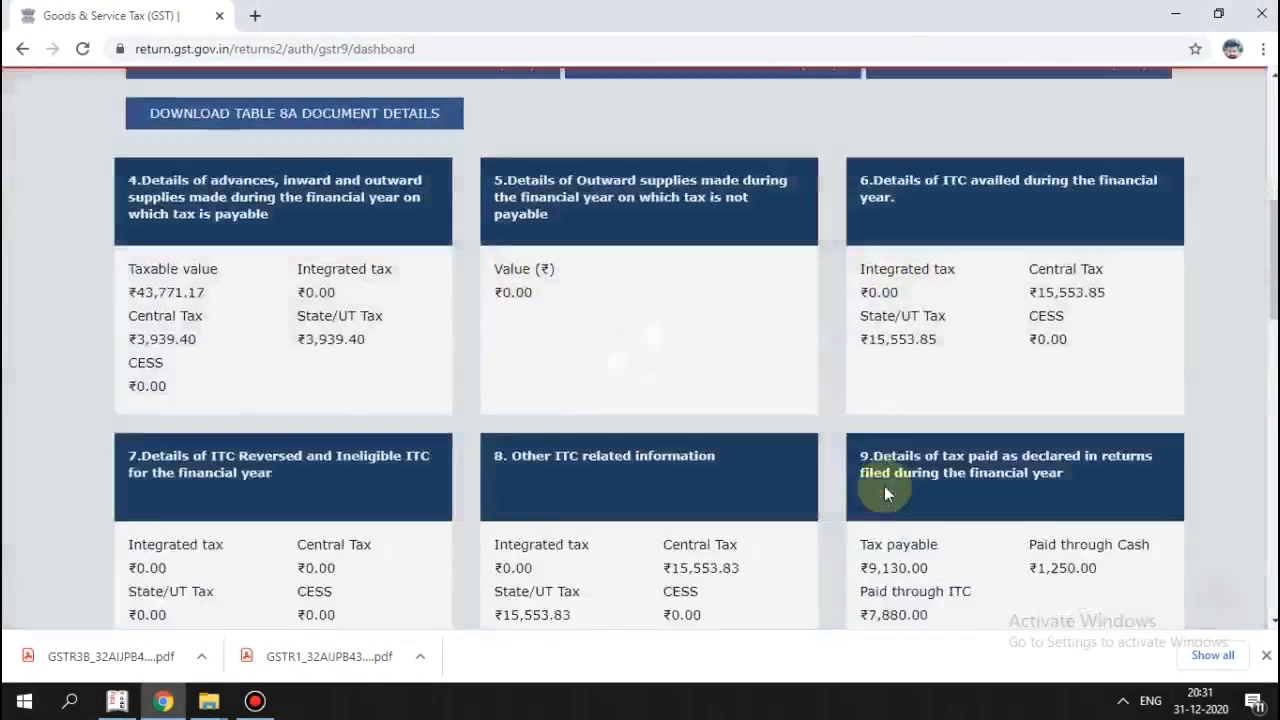
scroll(940, 430, "up", 5)
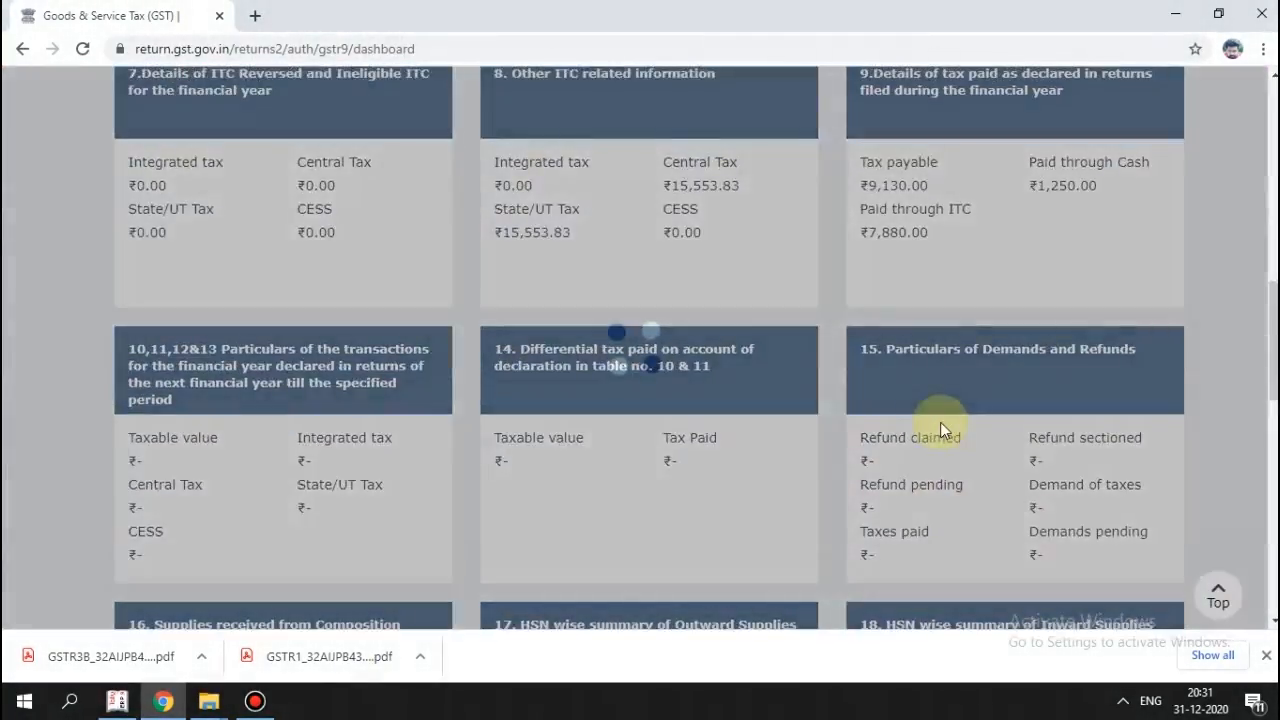
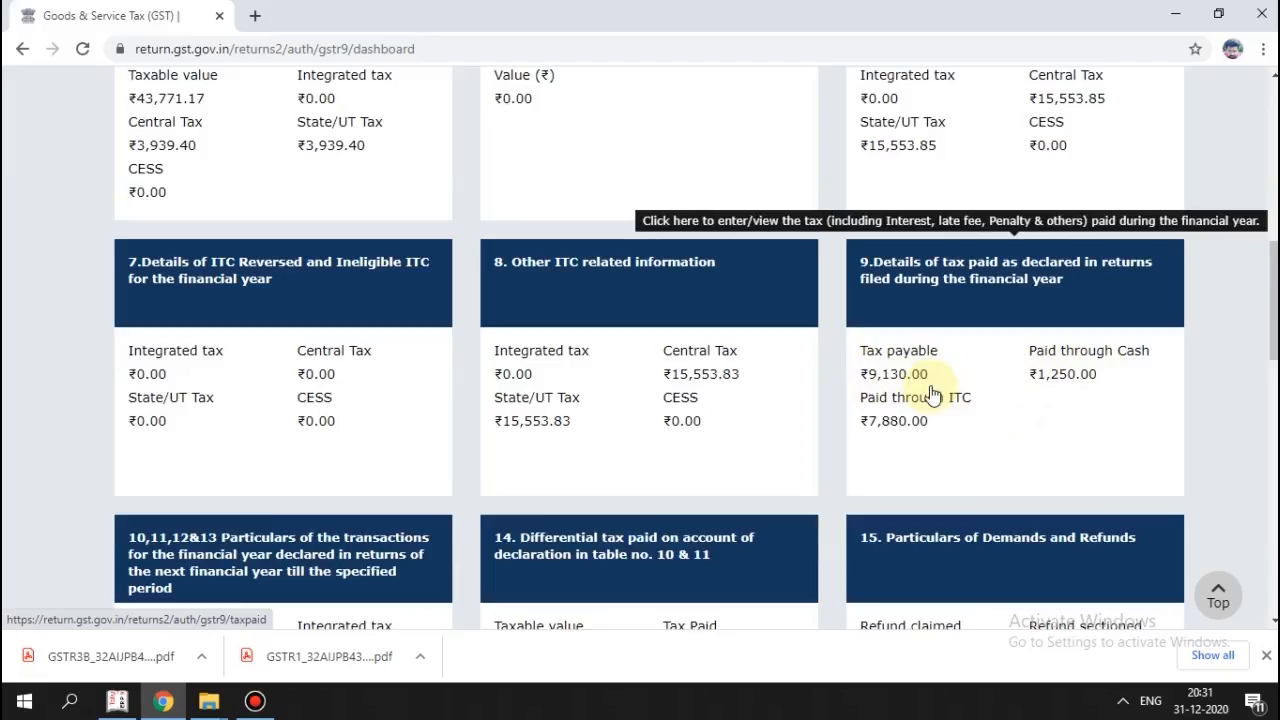
scroll(920, 370, "up", 1)
scroll(943, 386, "down", 2)
scroll(943, 386, "down", 2)
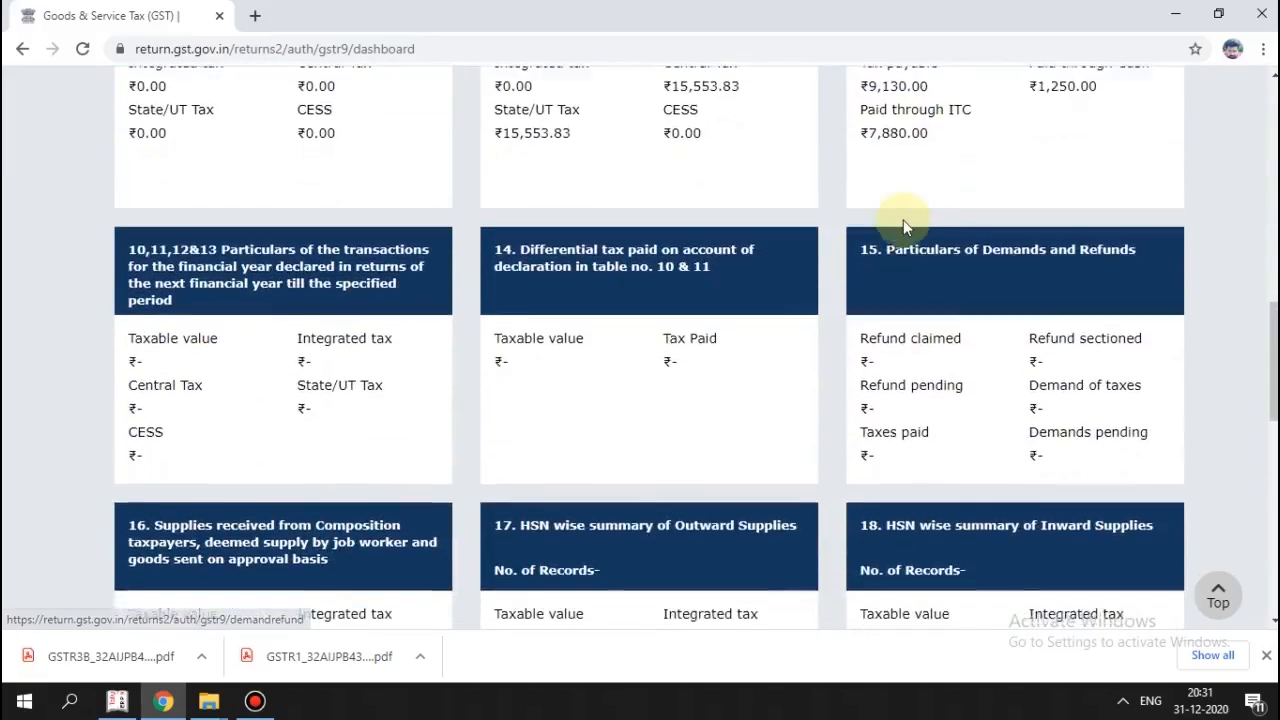
scroll(912, 235, "up", 2)
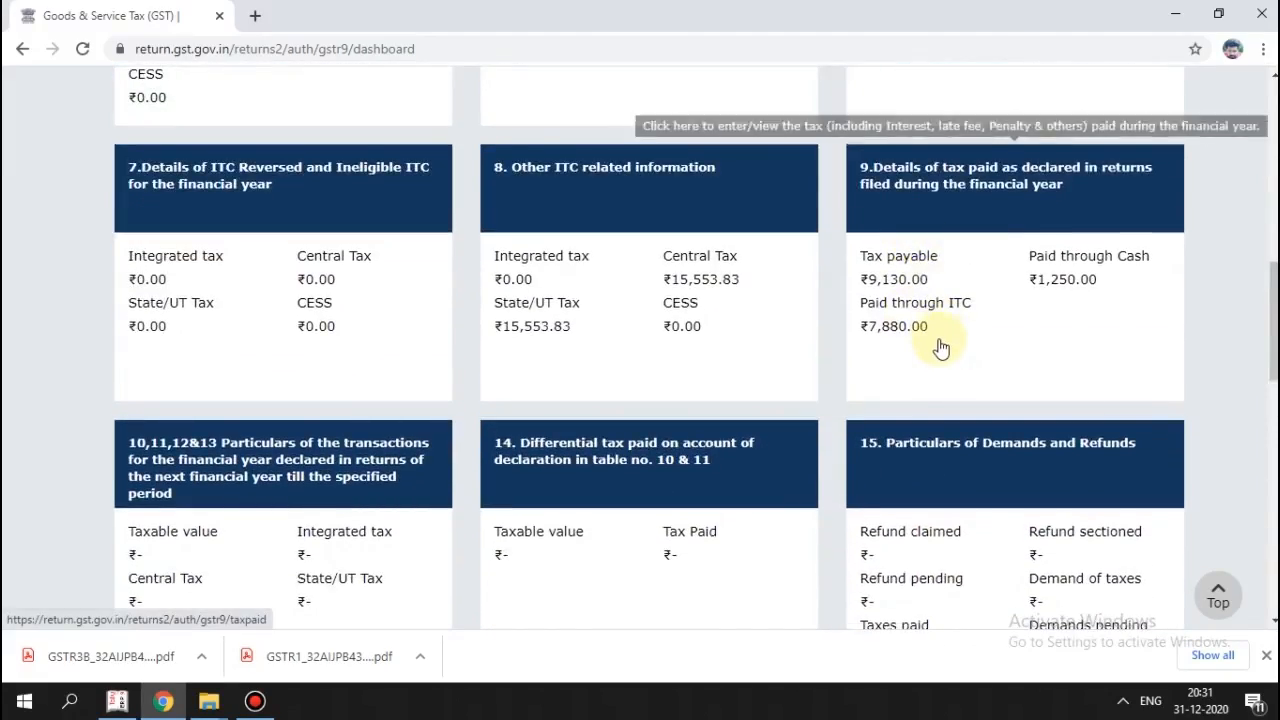
scroll(943, 346, "up", 6)
scroll(305, 520, "down", 1)
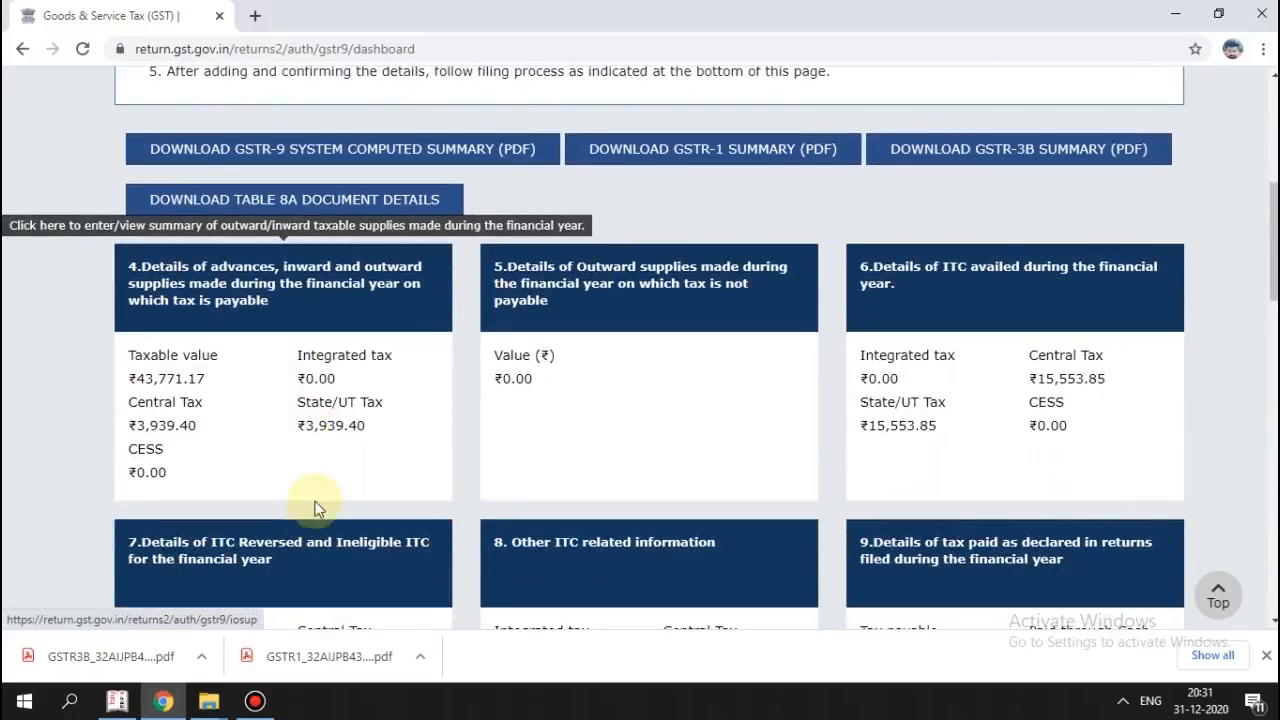
scroll(472, 432, "down", 2)
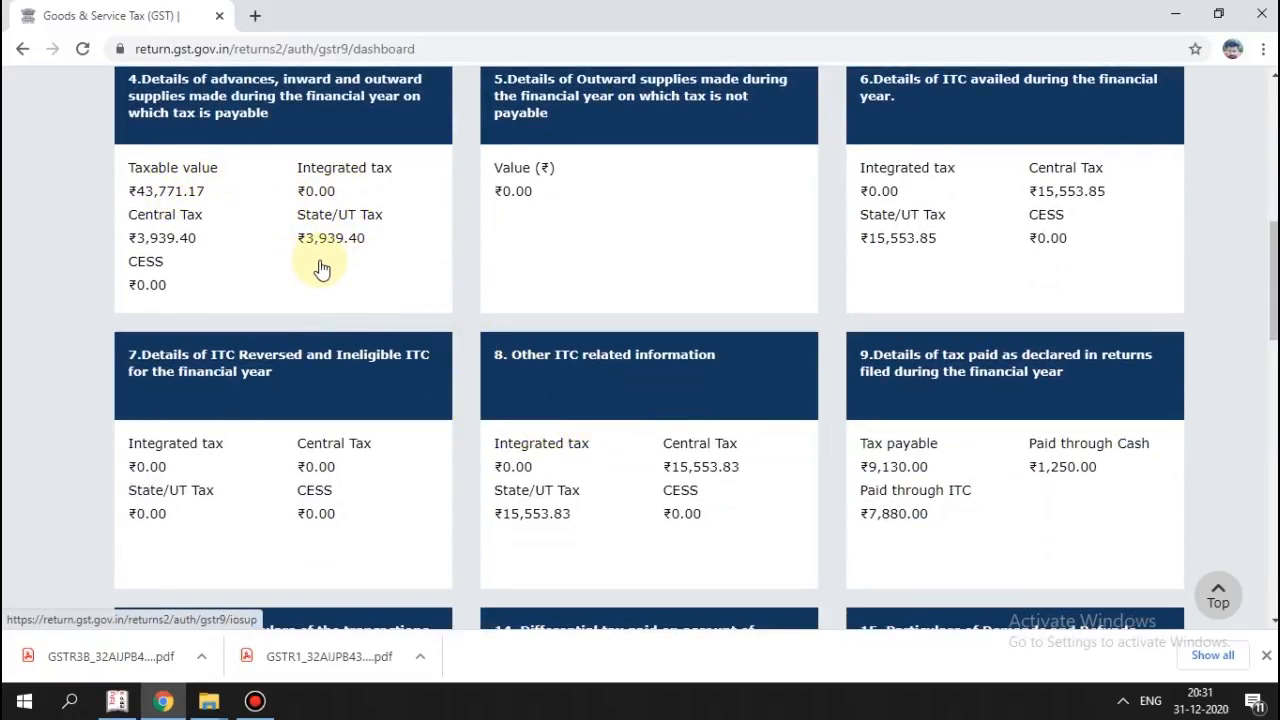
scroll(337, 286, "down", 5)
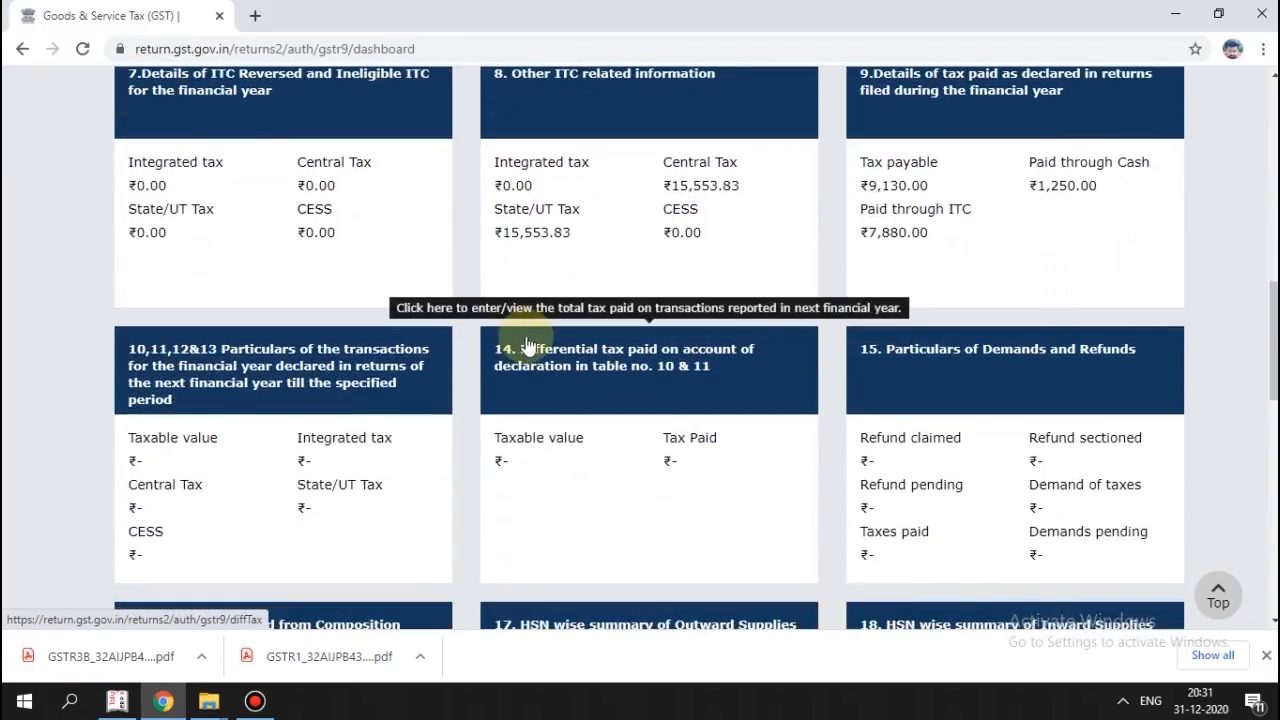
scroll(530, 345, "down", 3)
scroll(530, 343, "up", 6)
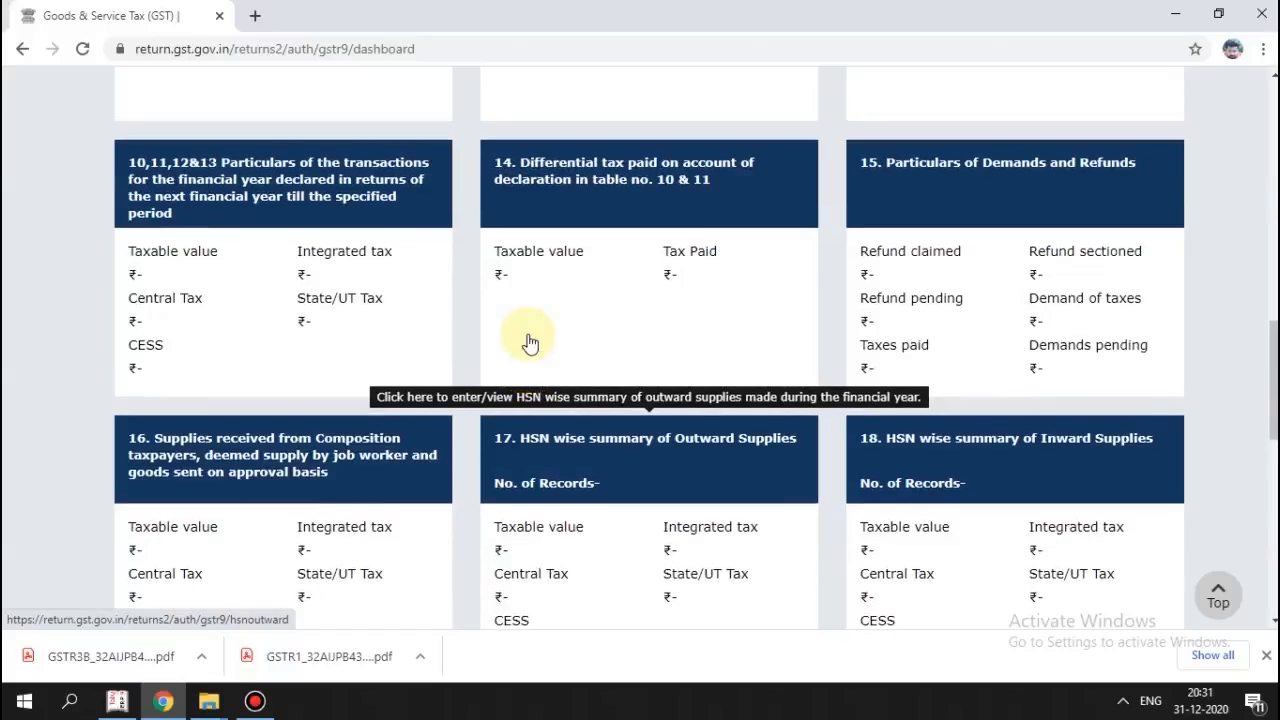
scroll(530, 343, "up", 4)
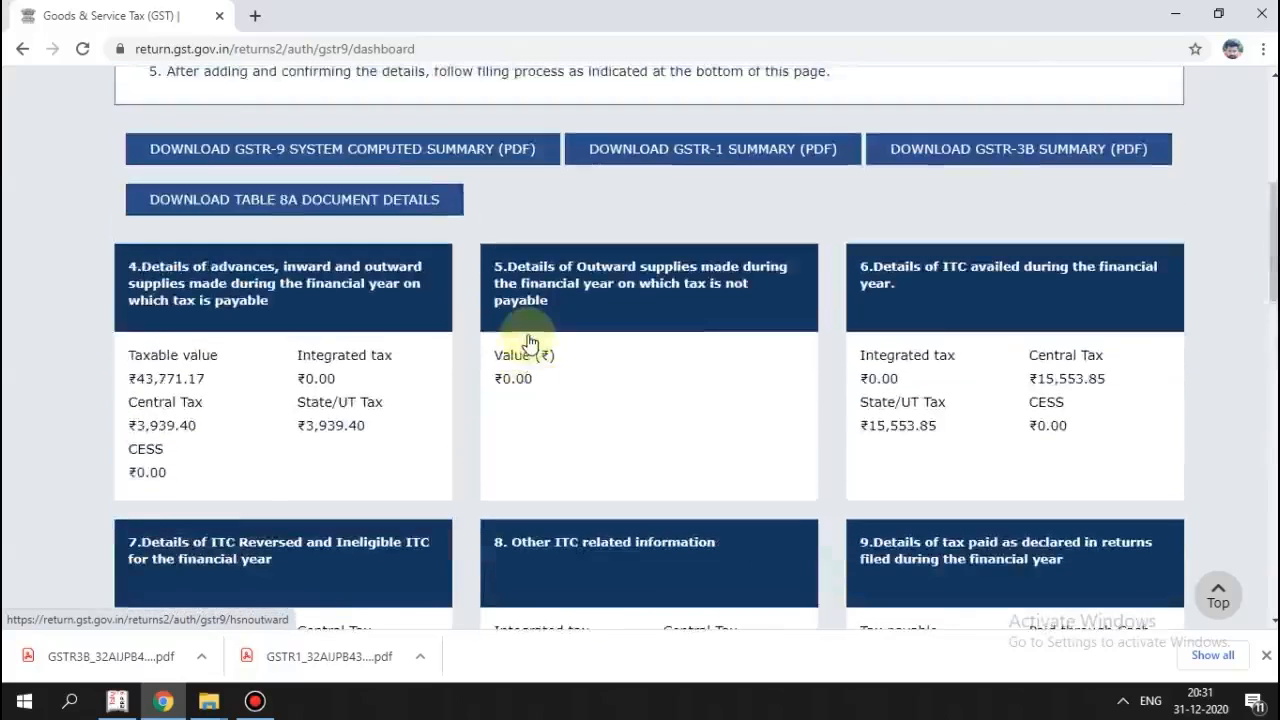
Check the tax amounts on outward supplies in table 4 and return to the GSTR-9 dashboard.
left_click(335, 290)
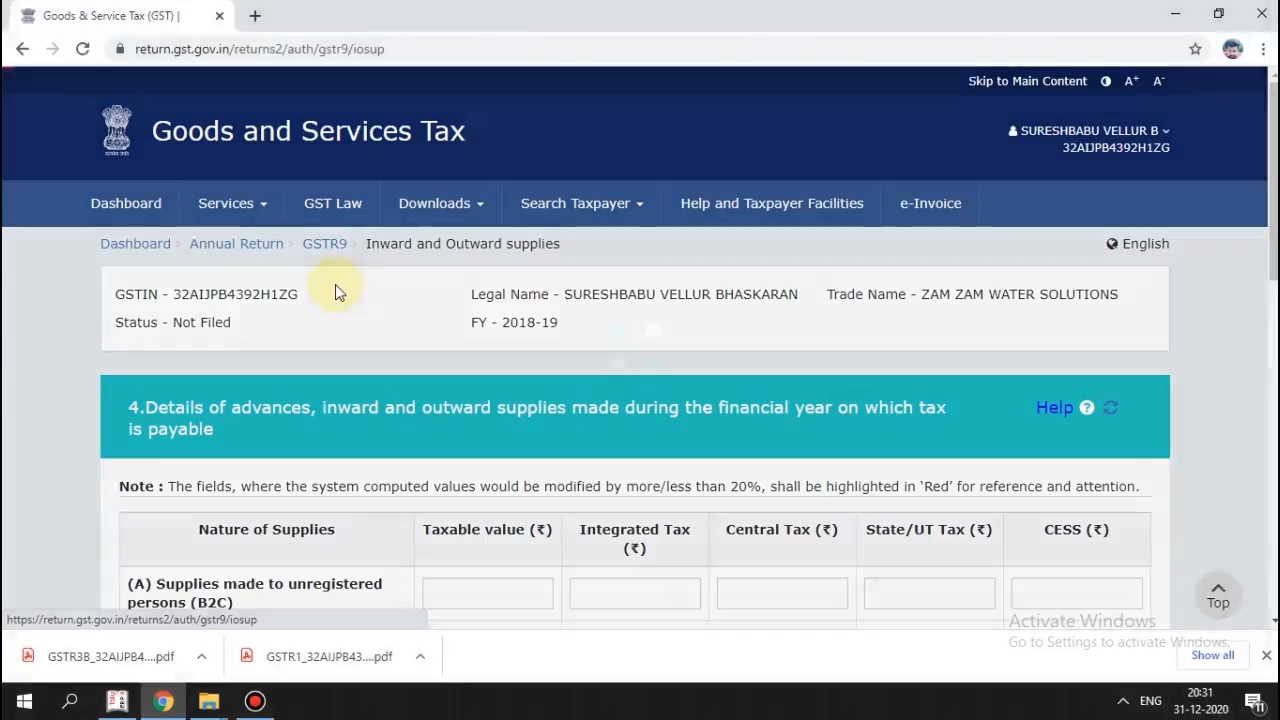
scroll(572, 365, "down", 4)
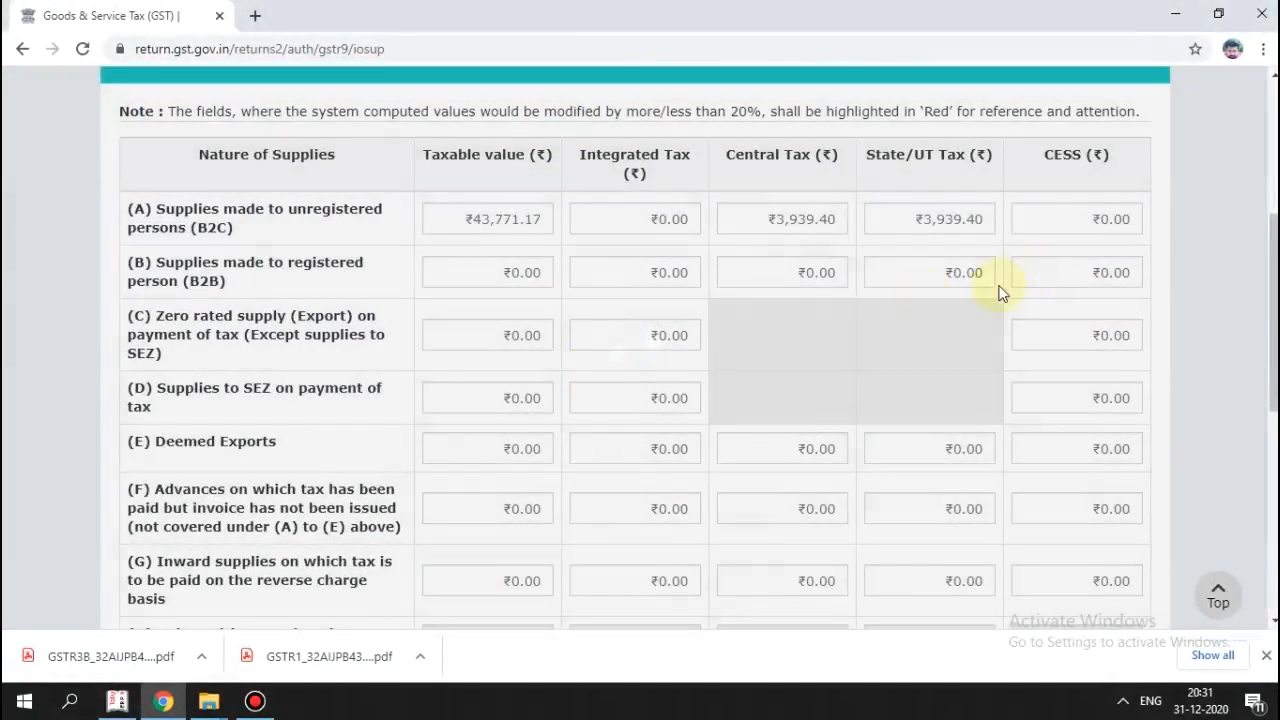
scroll(815, 333, "down", 5)
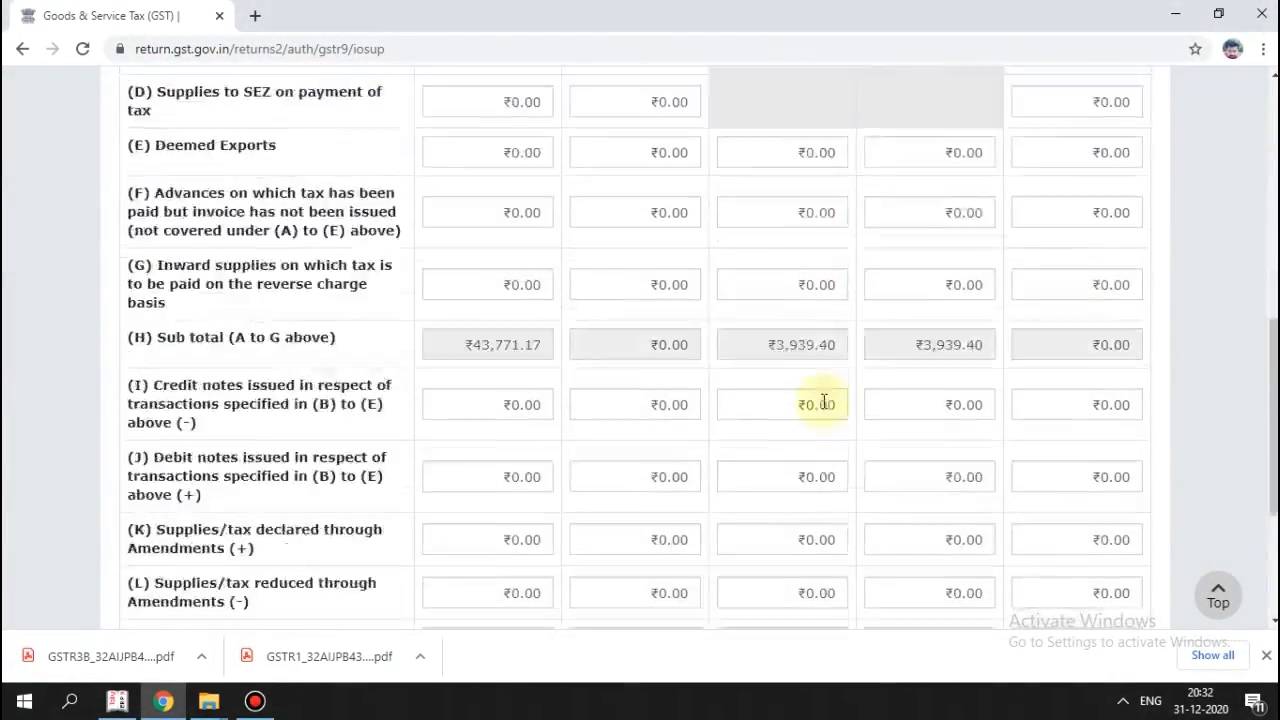
left_click(849, 494)
Open tables 10, 11, 12 and 13, particulars of transactions declared in returns of the next financial year.
scroll(950, 475, "down", 10)
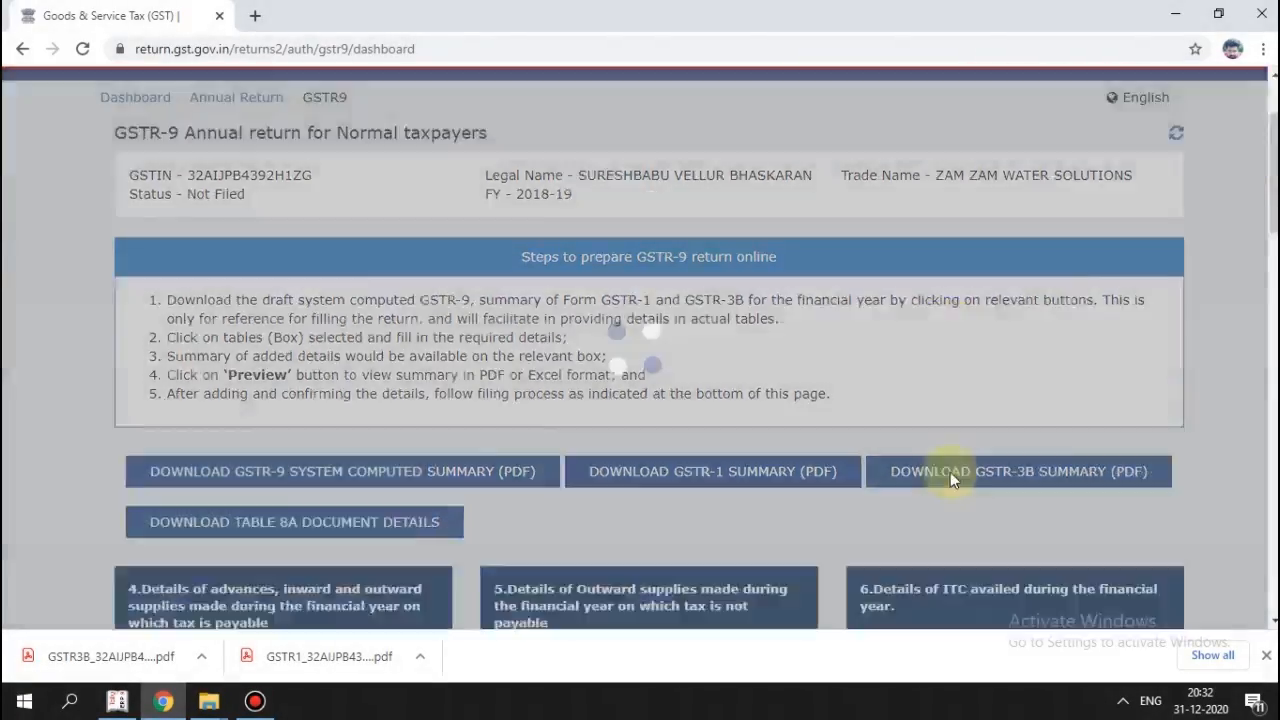
scroll(985, 172, "up", 5)
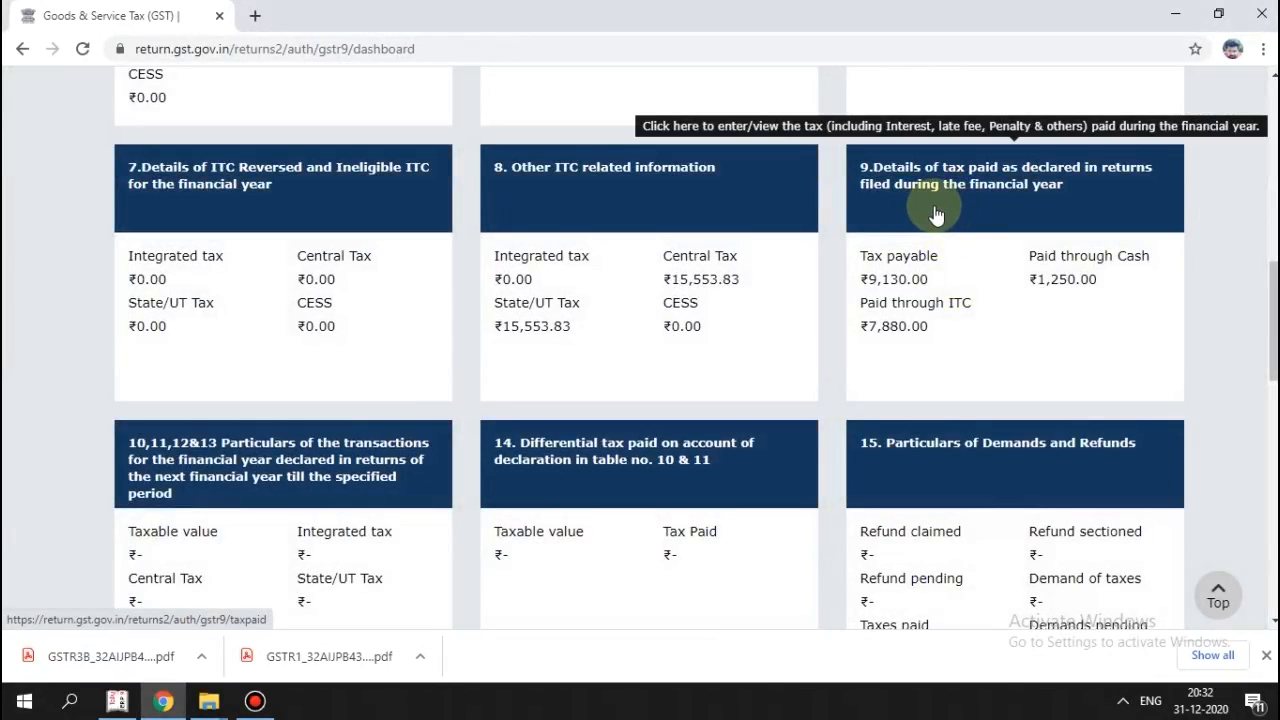
scroll(300, 416, "down", 1)
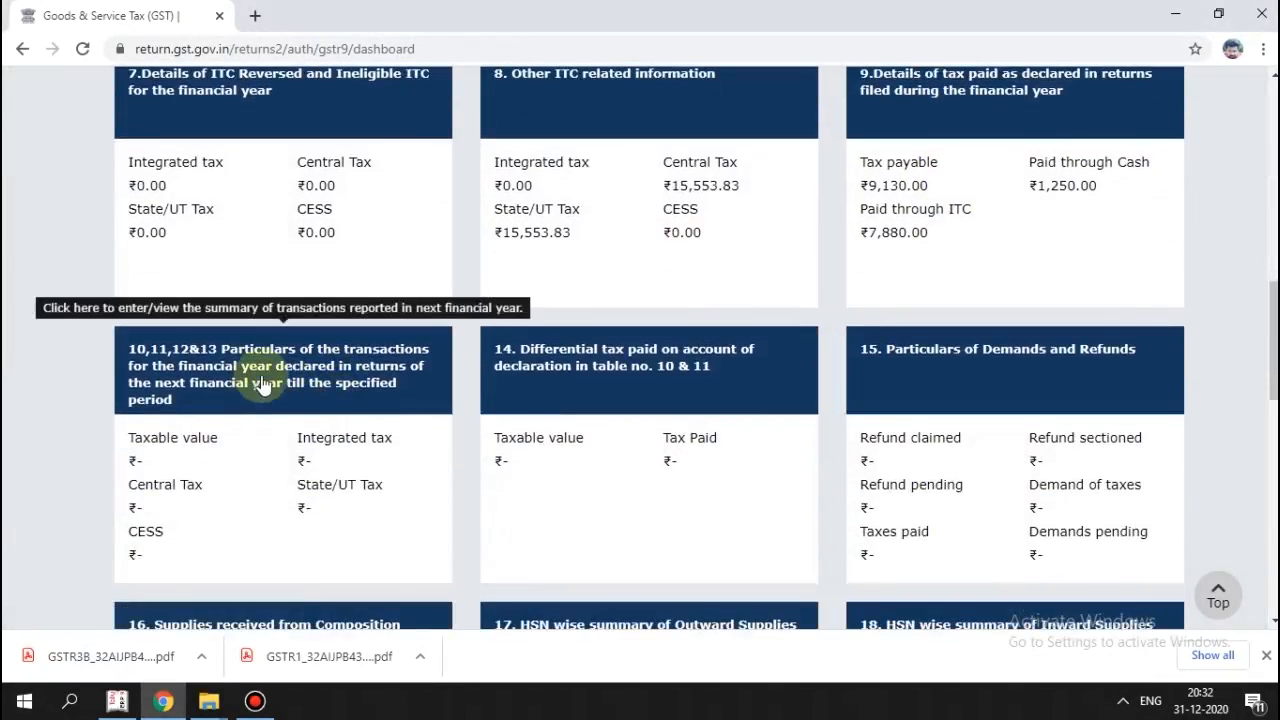
scroll(262, 385, "down", 2)
left_click(337, 192)
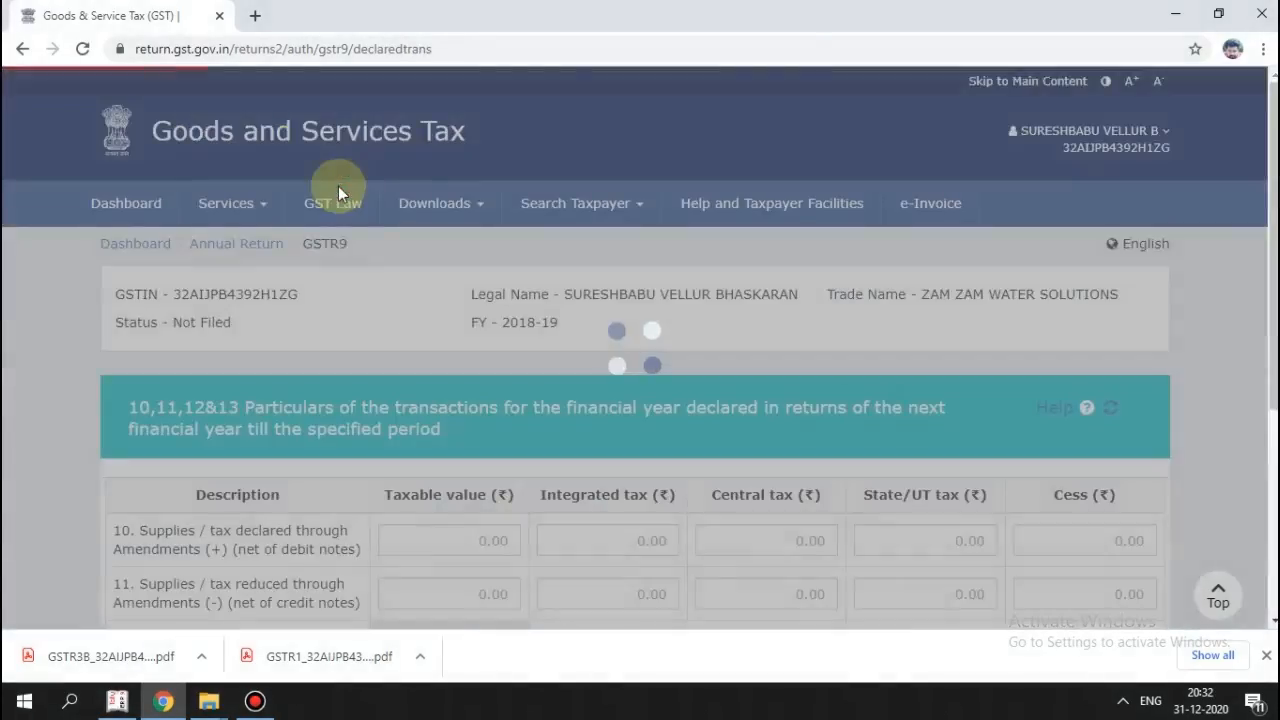
Examine rows 10 to 13 for amendments, ITC reversal and ITC availed, along with the total turnover row.
scroll(493, 333, "down", 4)
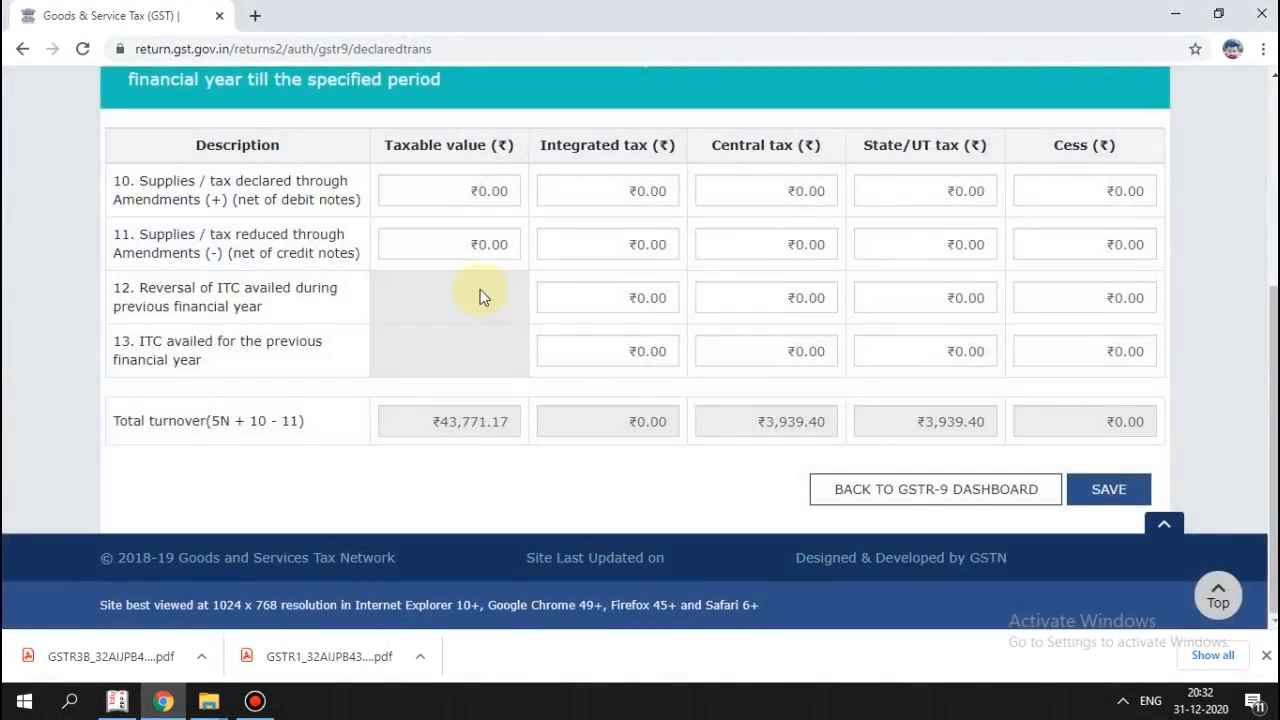
scroll(480, 290, "up", 1)
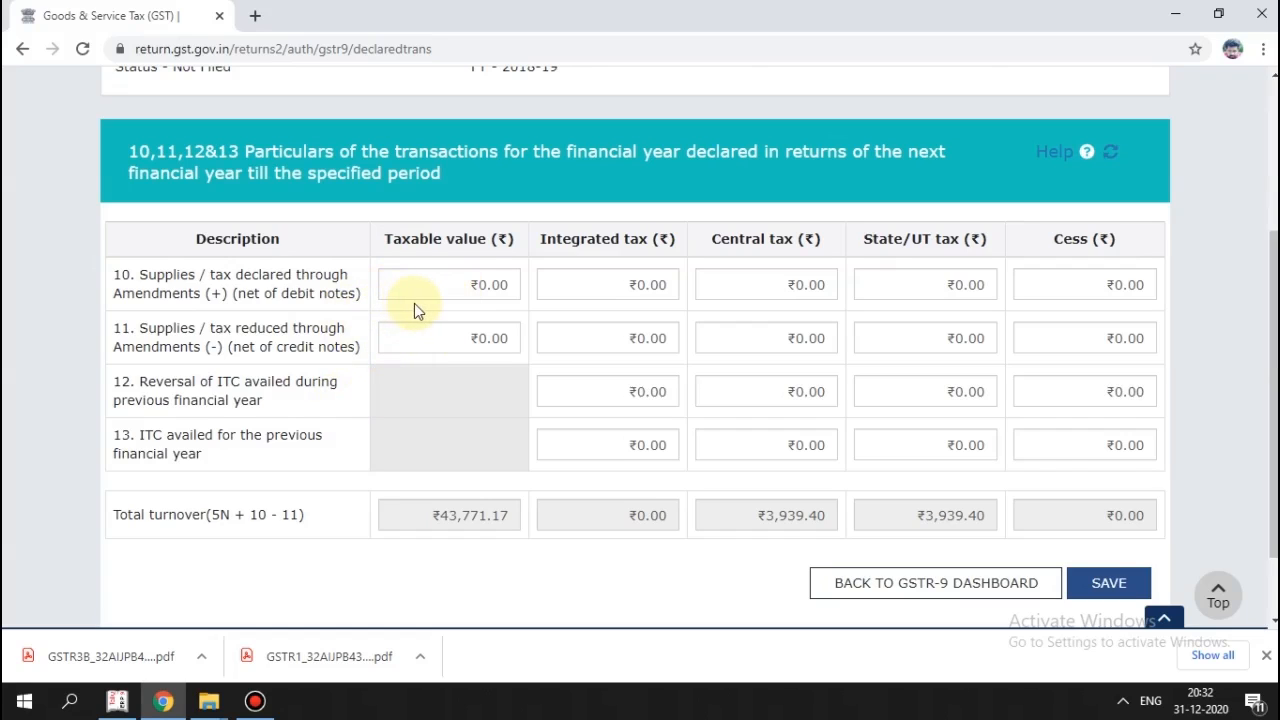
left_click(1122, 702)
left_click(1122, 702)
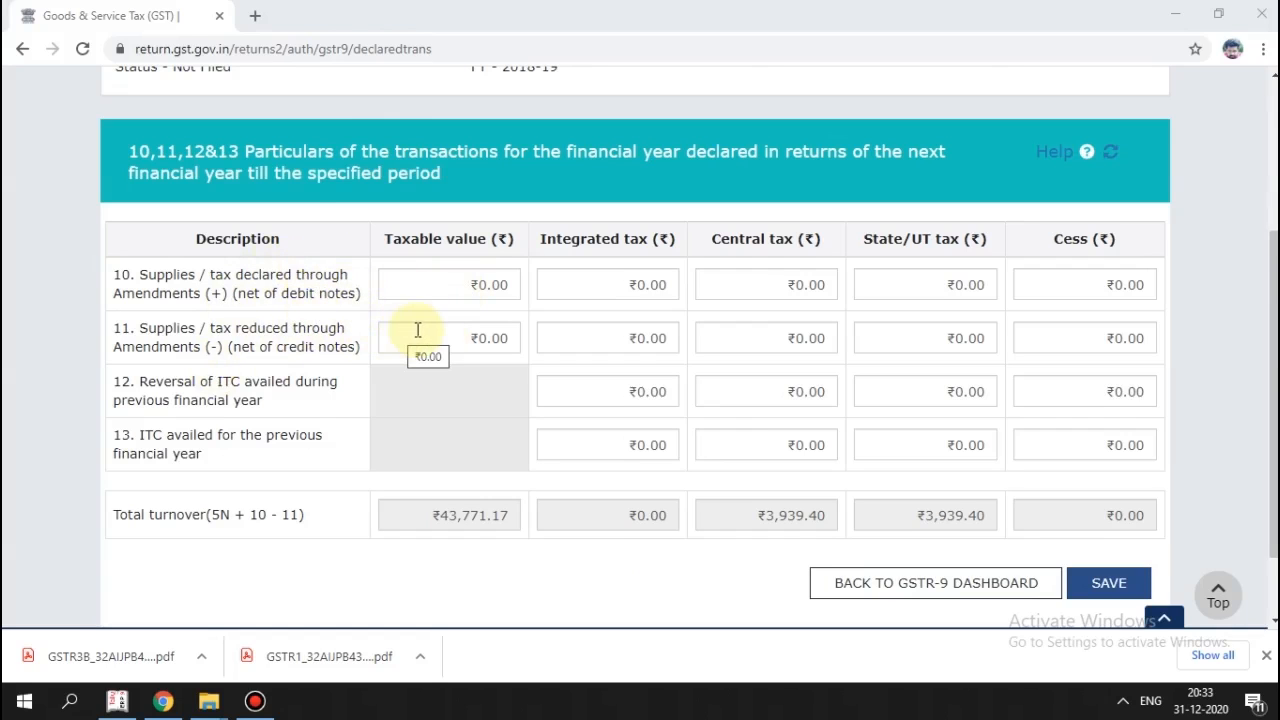
scroll(418, 330, "down", 1)
scroll(414, 240, "up", 2)
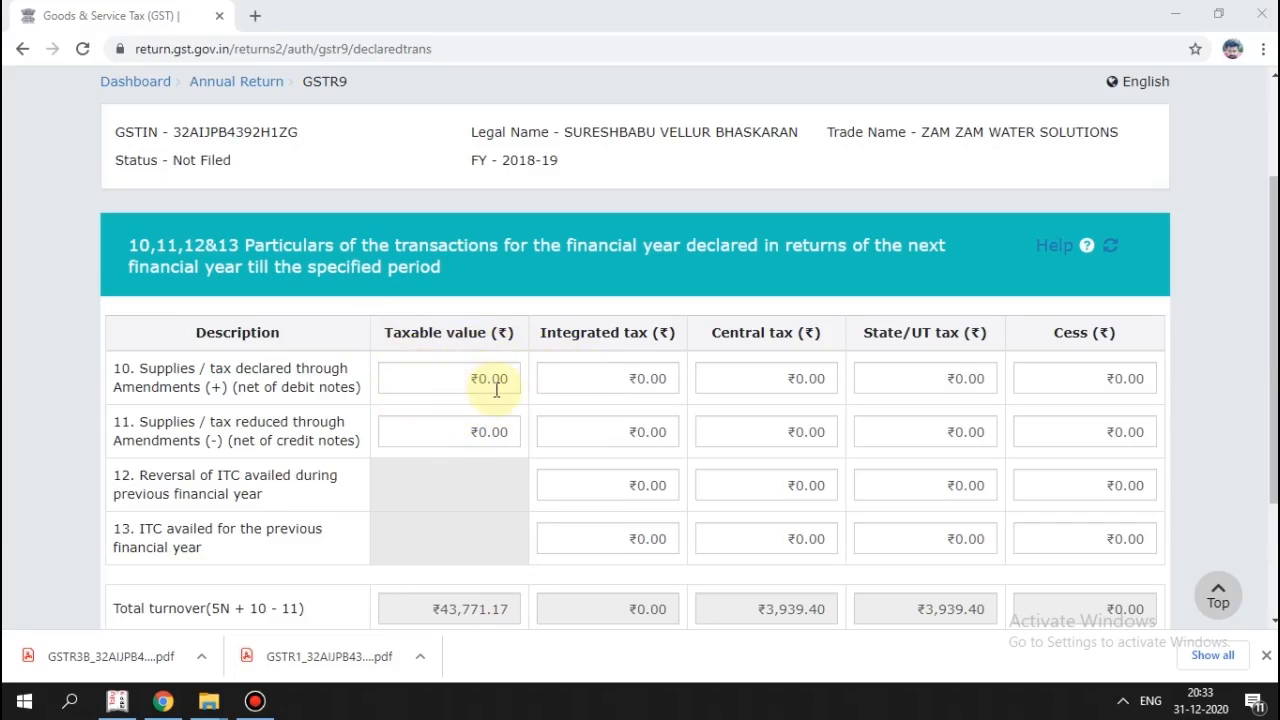
scroll(461, 376, "down", 3)
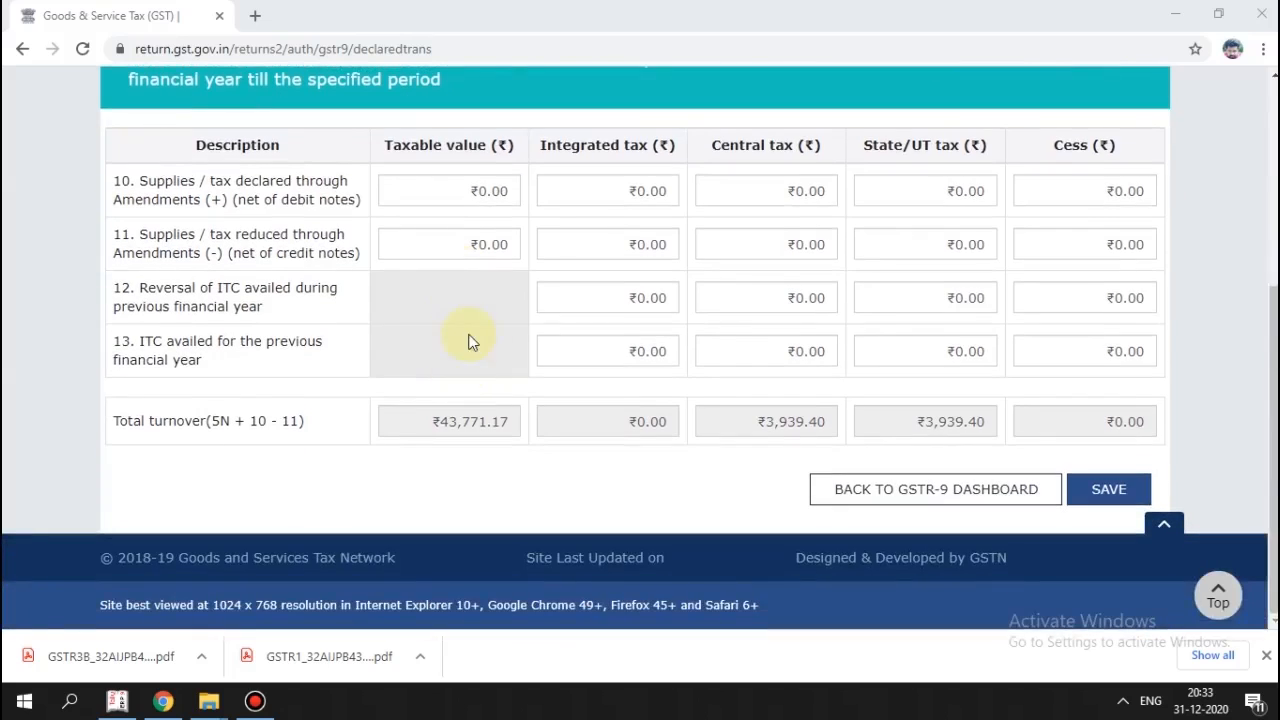
scroll(398, 317, "up", 1)
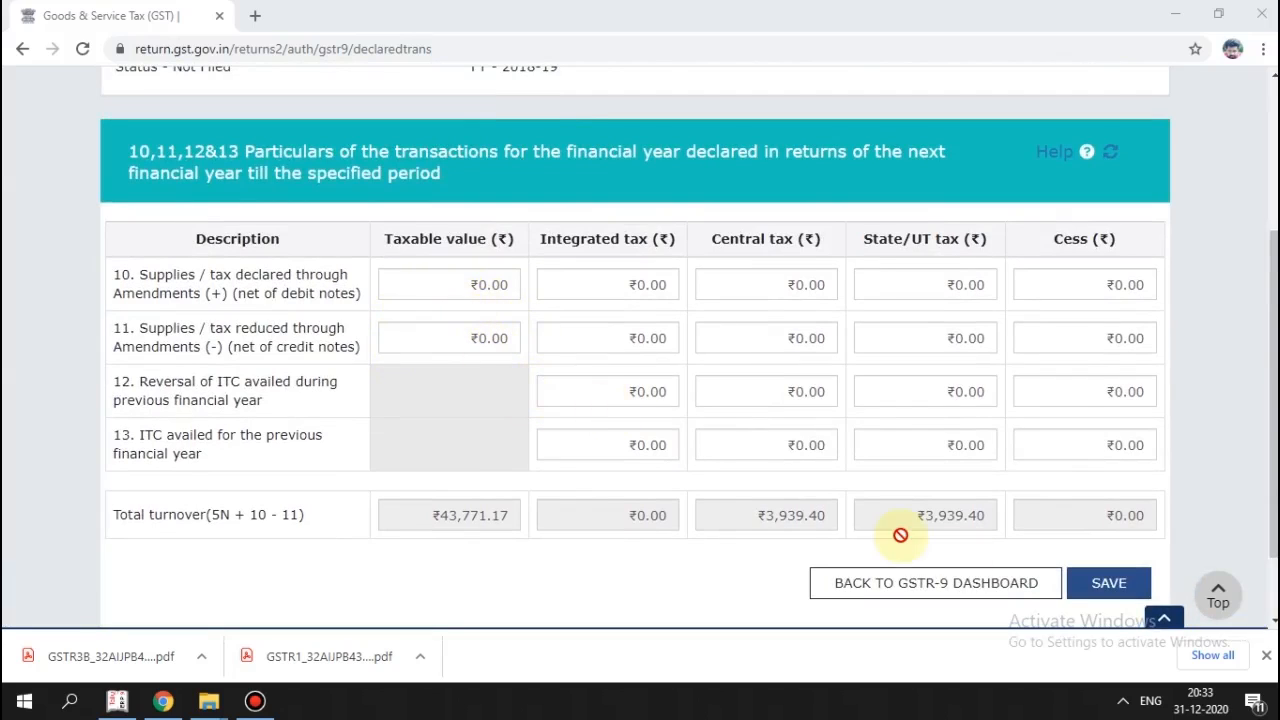
scroll(494, 350, "up", 2)
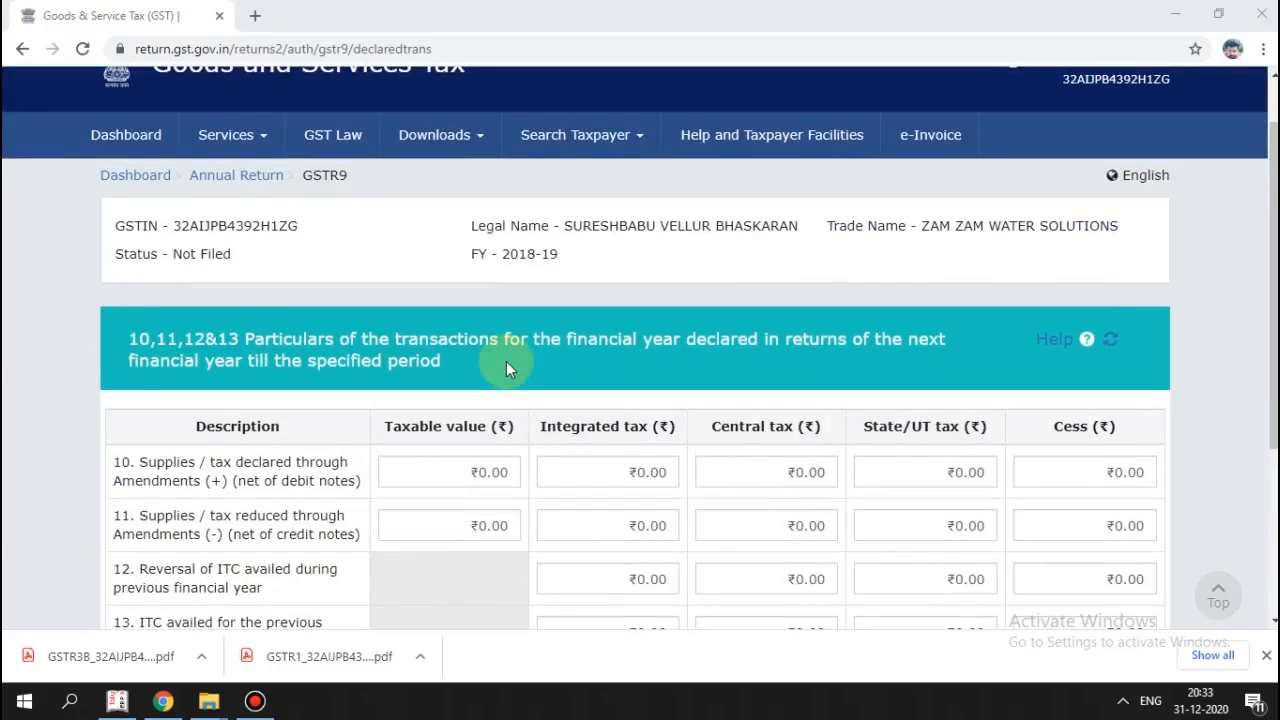
Save tables 10 to 13, accept the confirmation and return to the GSTR-9 dashboard.
scroll(470, 388, "down", 2)
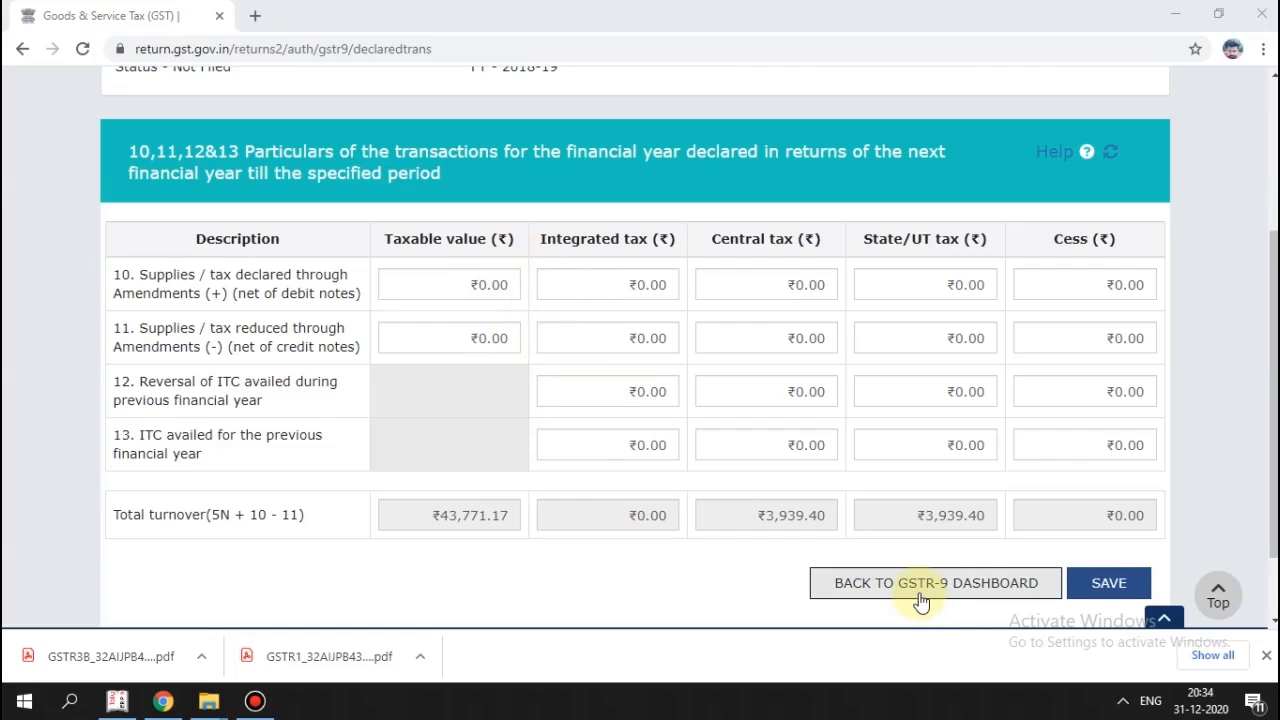
left_click(1107, 583)
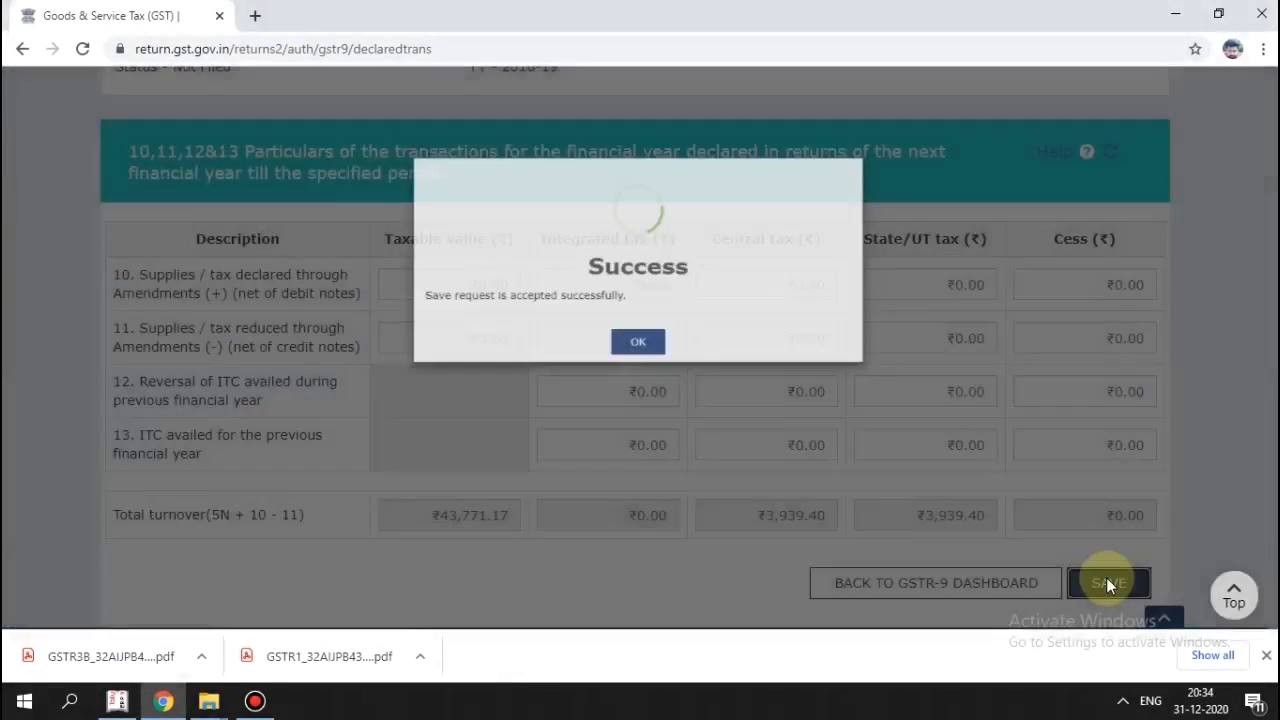
left_click(632, 347)
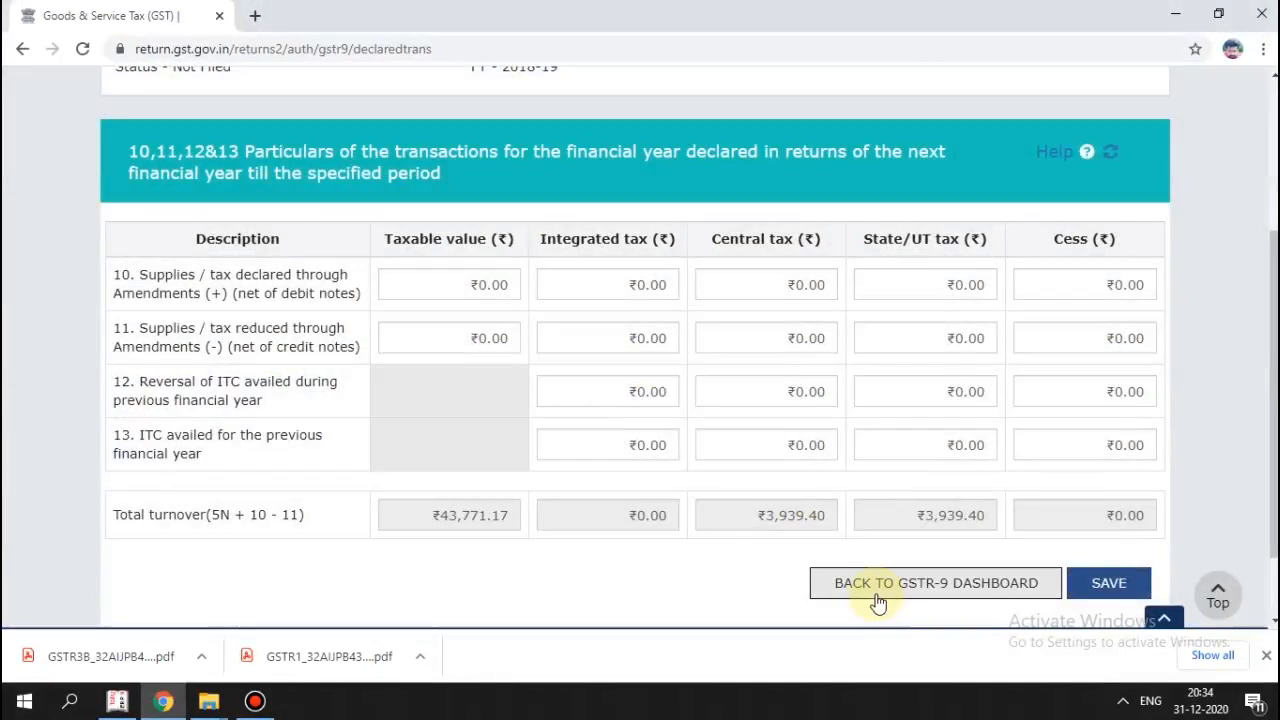
left_click(876, 594)
Check the payable and paid amounts in table 14, differential tax on tables 10 and 11, and return to the dashboard.
scroll(870, 548, "down", 10)
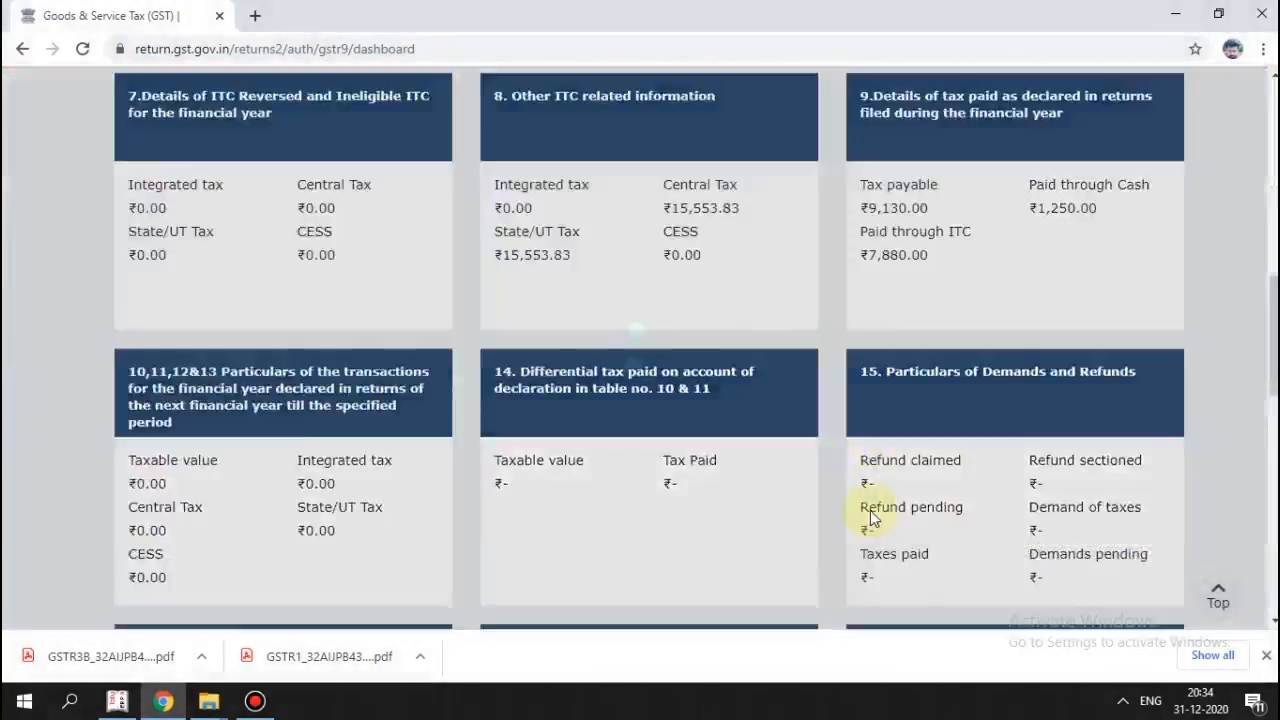
scroll(870, 517, "down", 6)
scroll(870, 517, "up", 5)
scroll(870, 517, "up", 1)
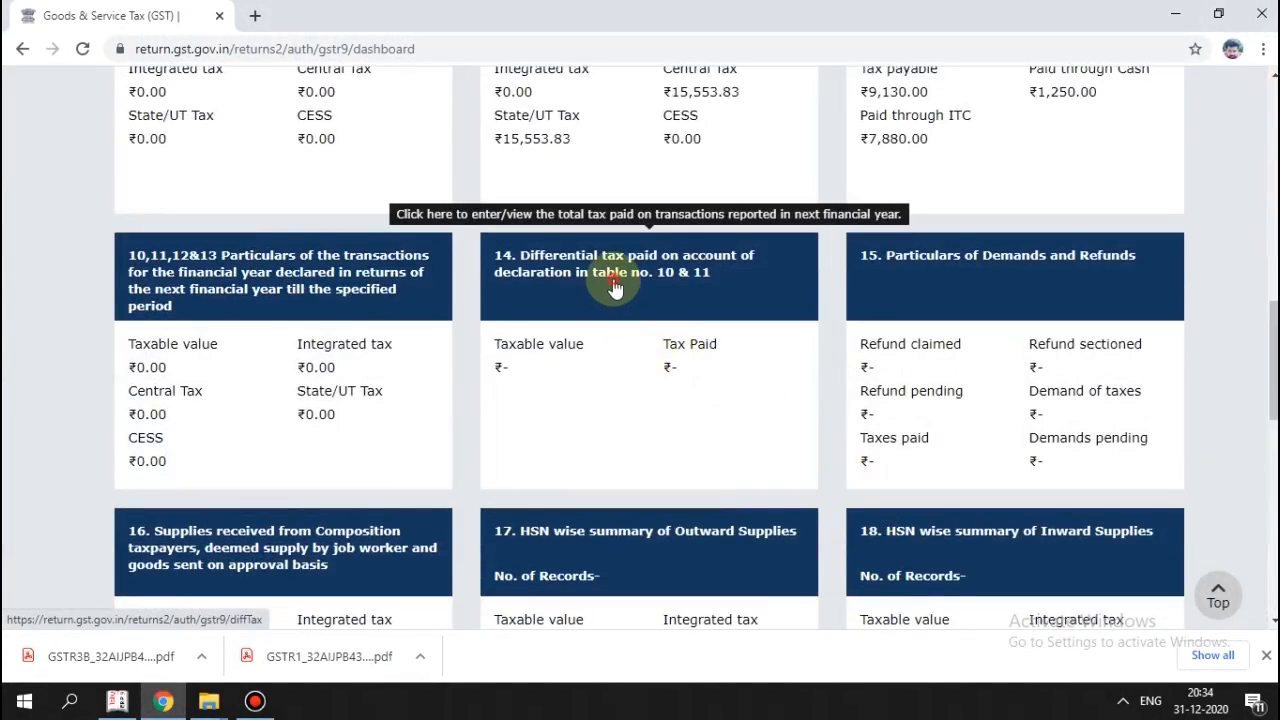
left_click(614, 291)
scroll(699, 434, "down", 1)
scroll(699, 434, "down", 2)
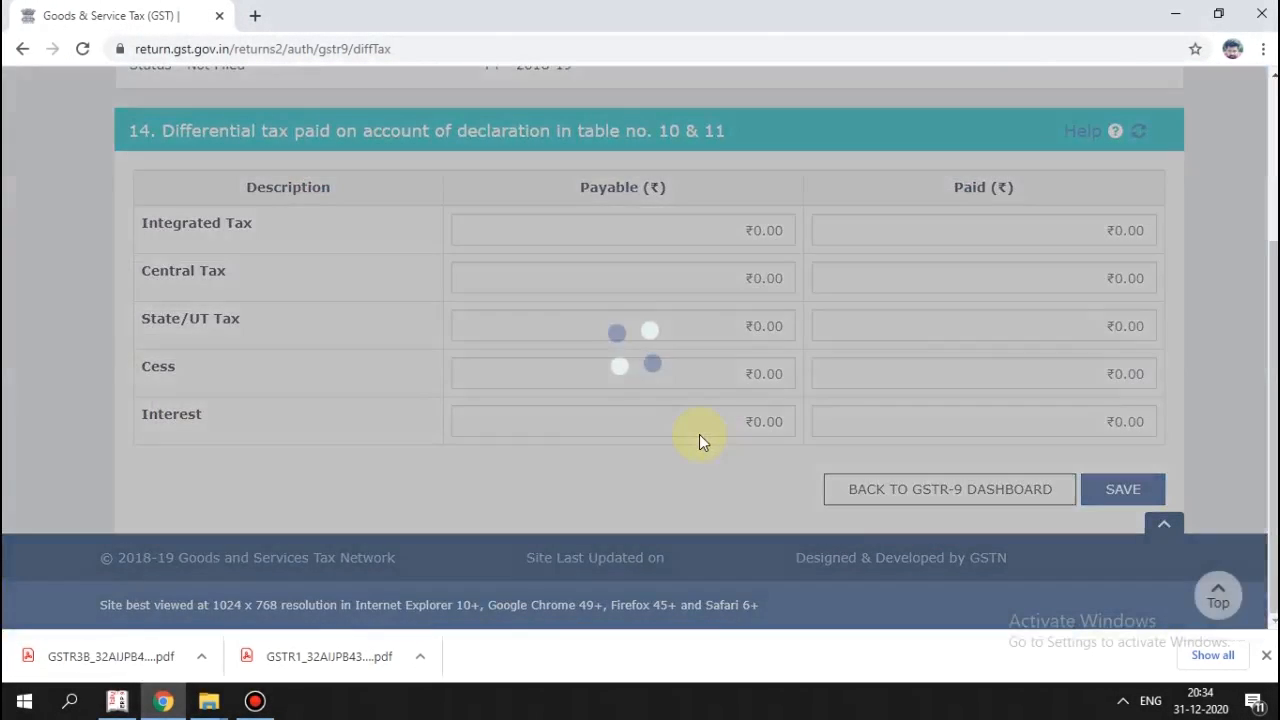
scroll(700, 434, "up", 2)
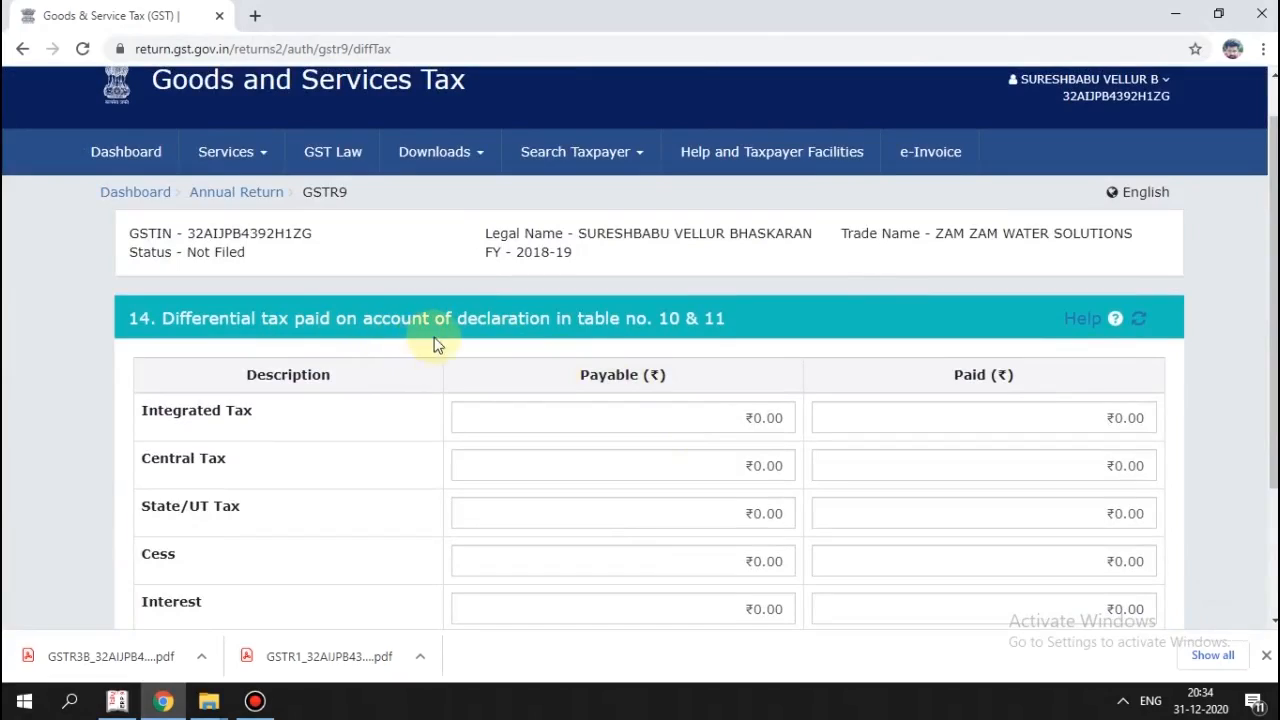
scroll(903, 628, "down", 2)
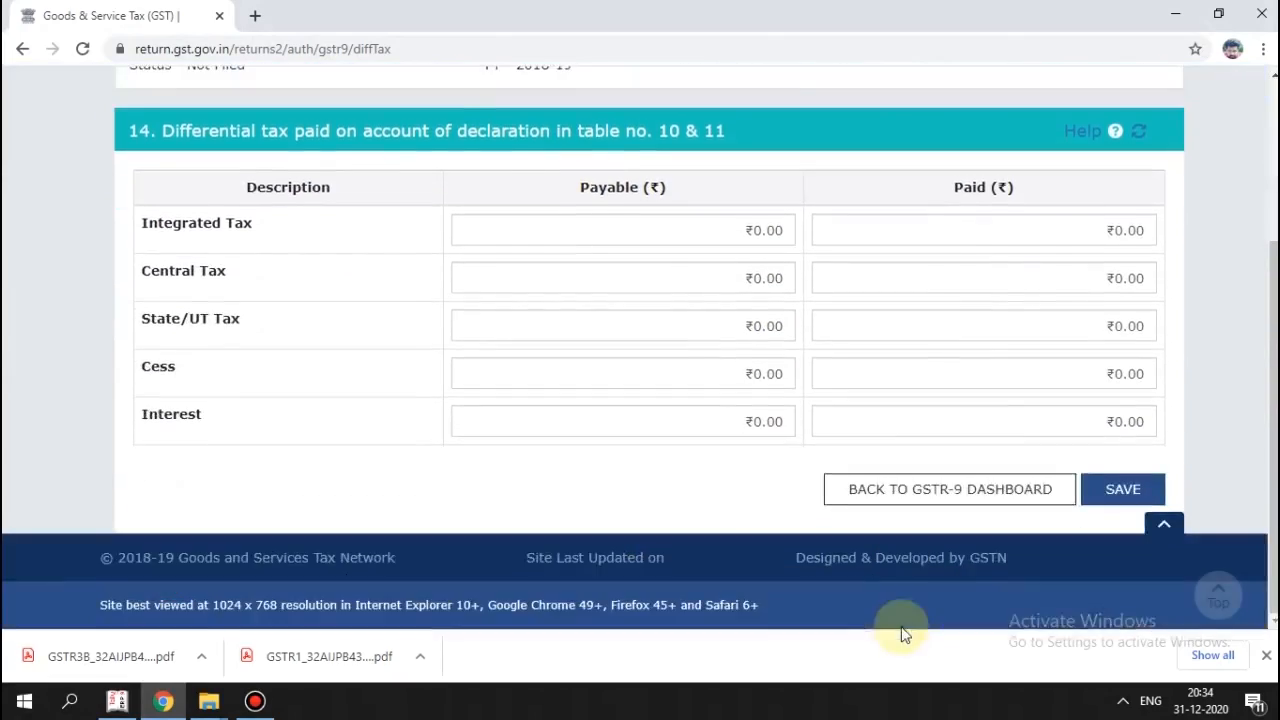
left_click(925, 490)
Review the dashboard summaries of tables 14 to 18, including demands and refunds in table 15.
scroll(737, 508, "down", 10)
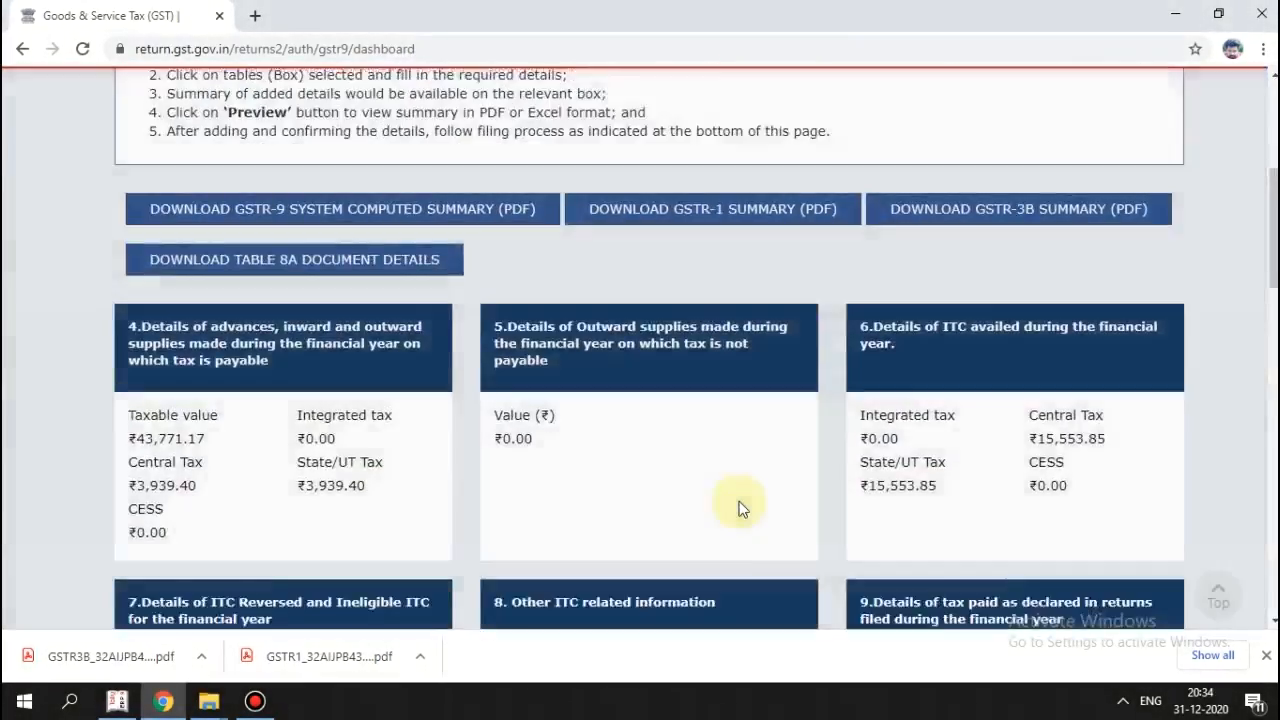
scroll(735, 508, "down", 4)
scroll(735, 510, "up", 3)
scroll(735, 514, "up", 1)
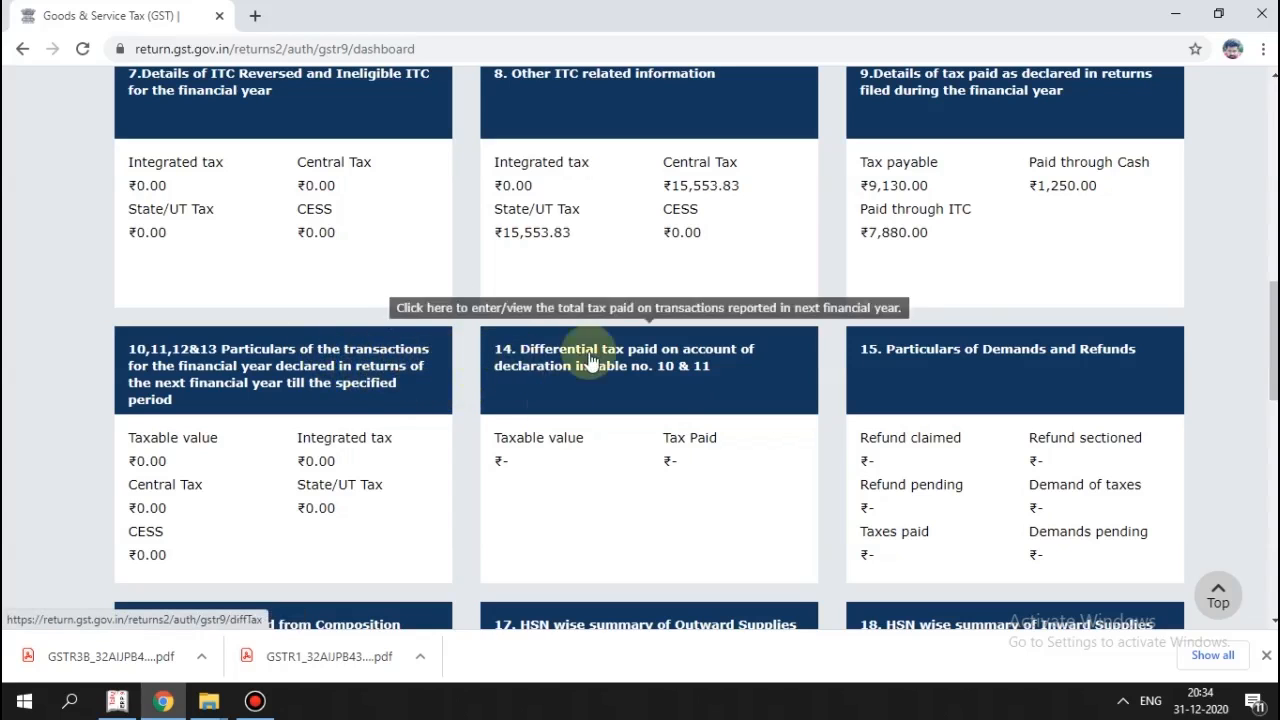
scroll(722, 412, "down", 2)
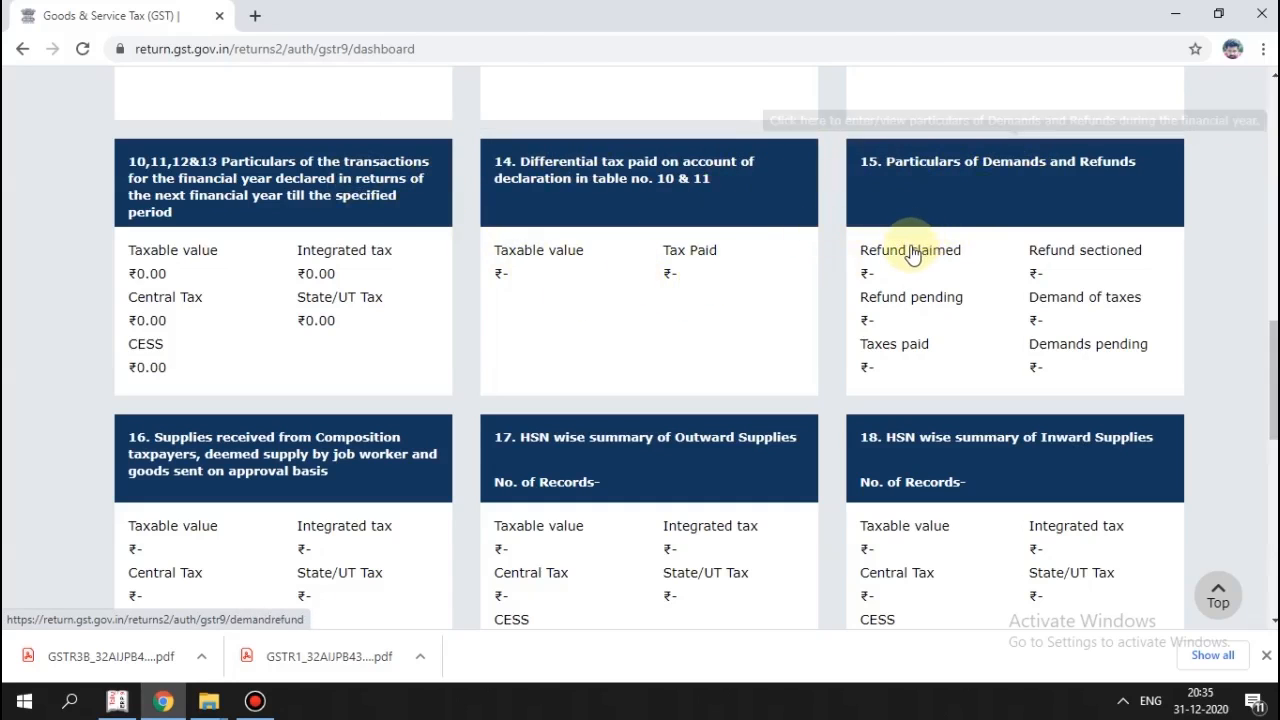
scroll(876, 282, "down", 2)
scroll(885, 288, "up", 4)
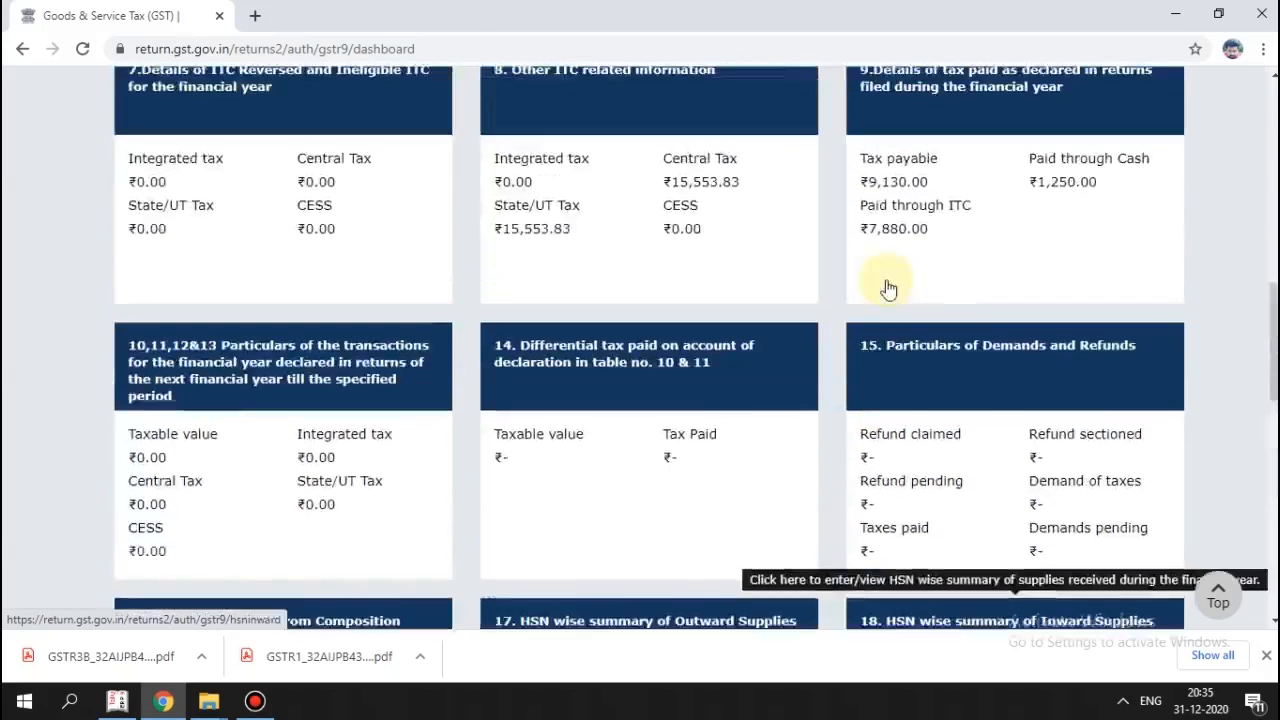
scroll(800, 371, "down", 3)
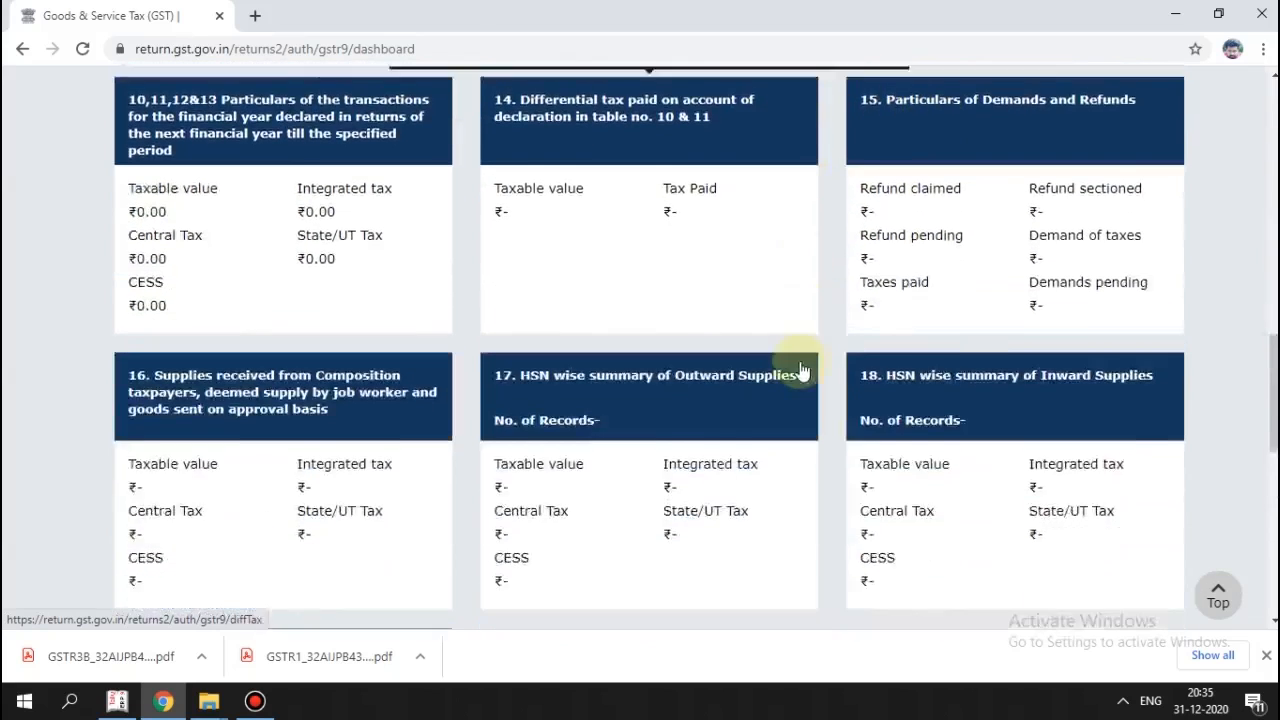
scroll(332, 357, "down", 1)
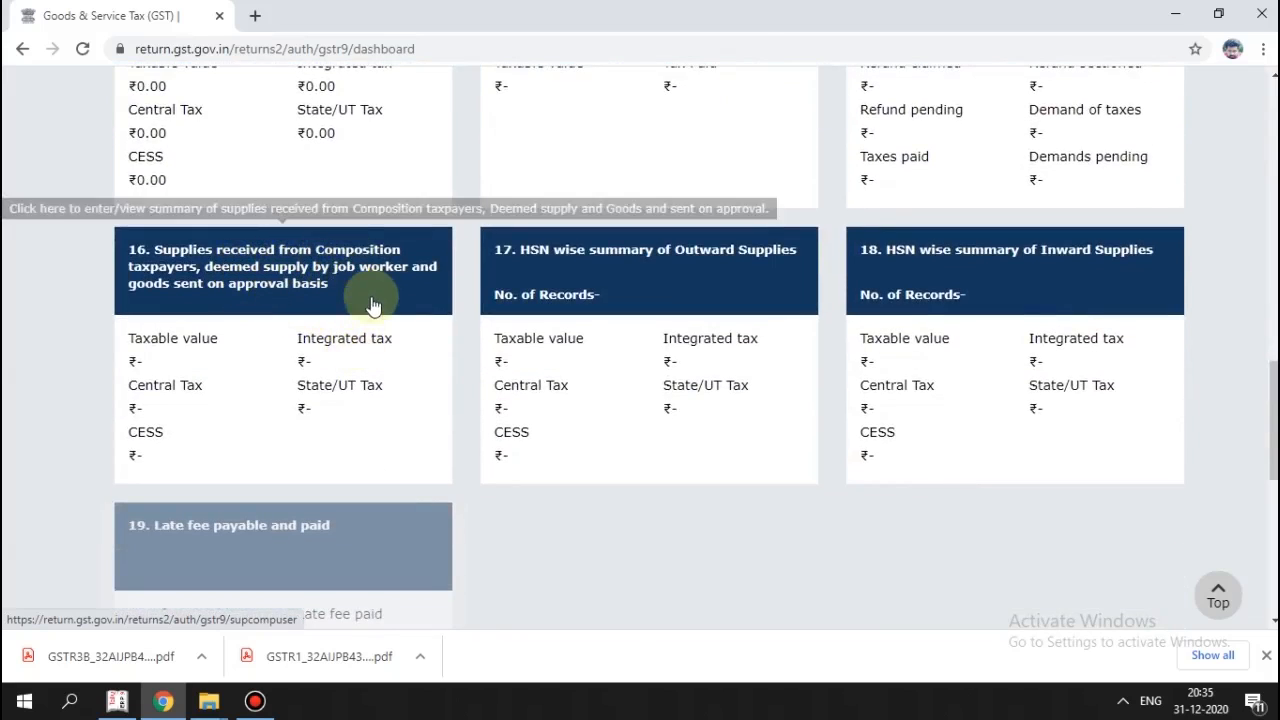
Check the composition, deemed supply and approval-basis rows in table 16, and return to the GSTR-9 dashboard.
left_click(282, 280)
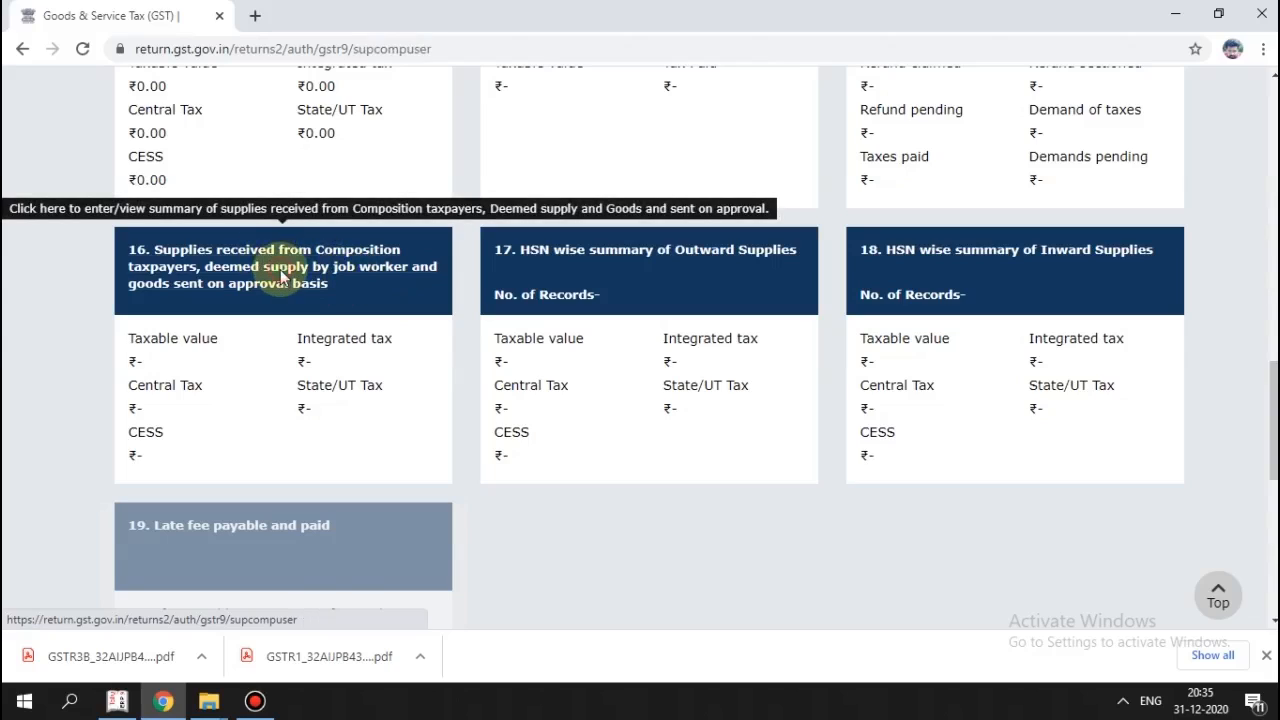
scroll(575, 345, "down", 3)
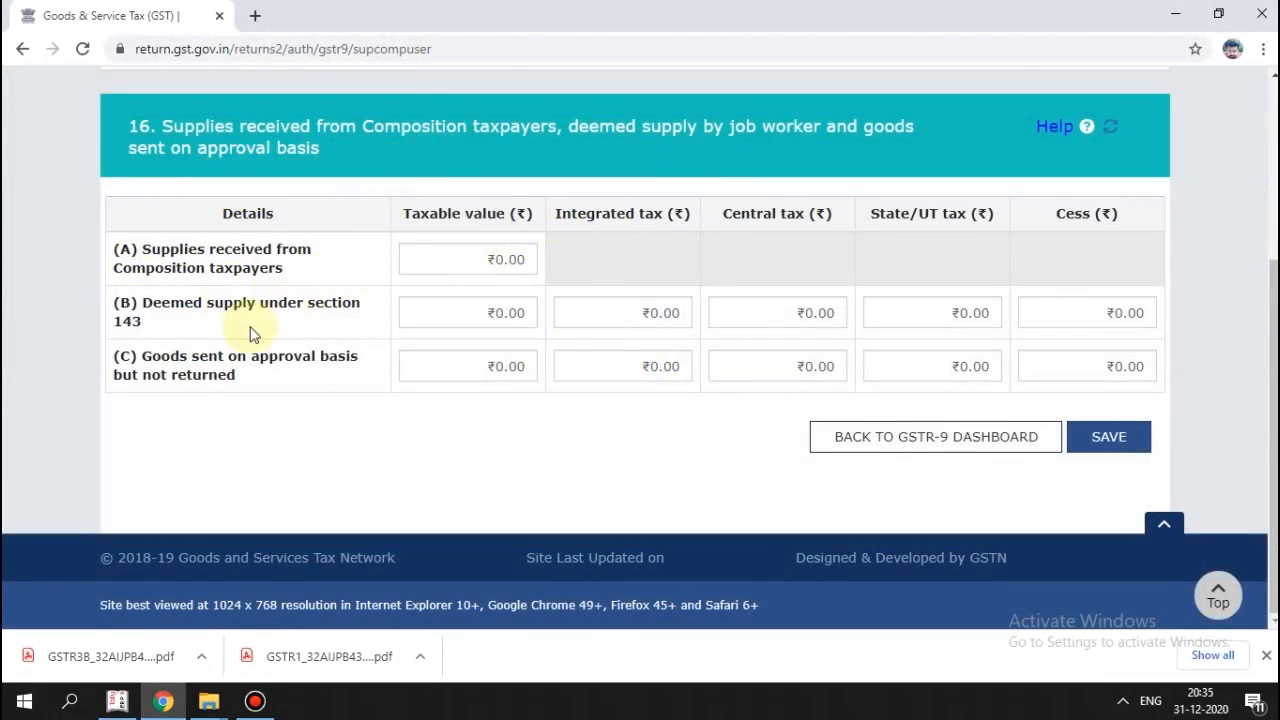
left_click(840, 436)
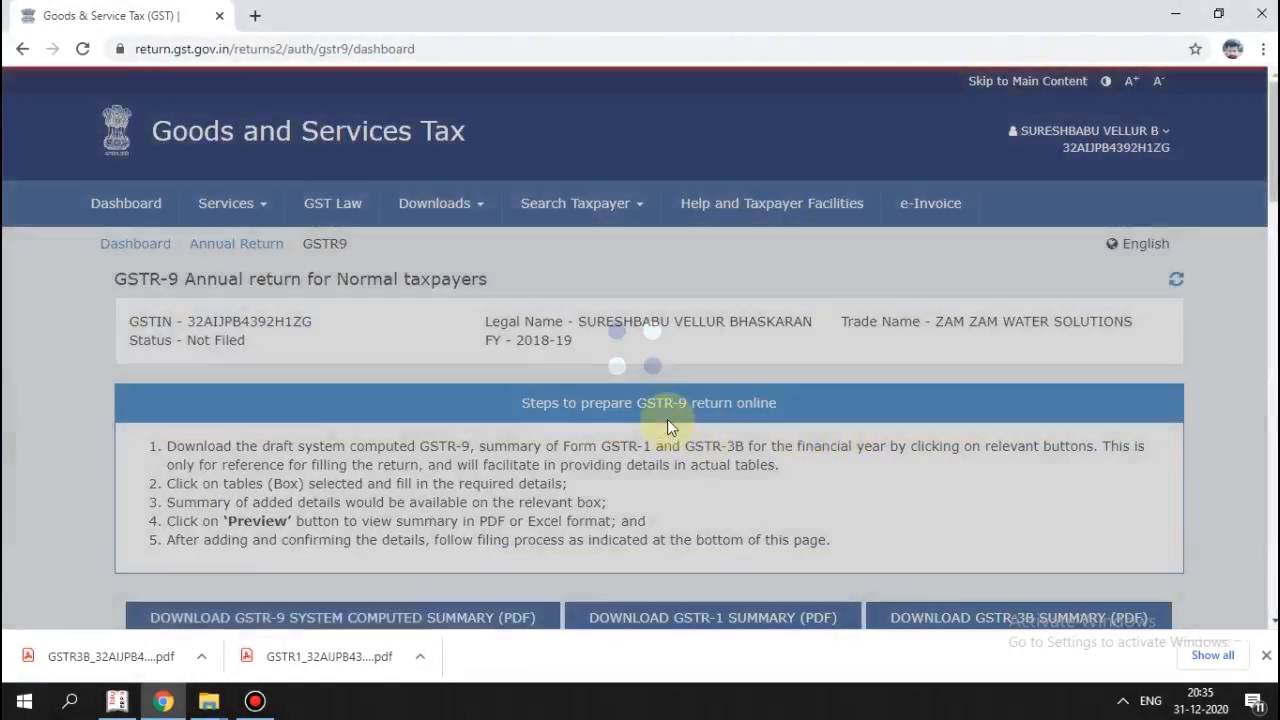
Open table 17, HSN wise summary of Outward Supplies, and activate the HSN search field for goods.
scroll(667, 419, "down", 15)
scroll(666, 419, "up", 3)
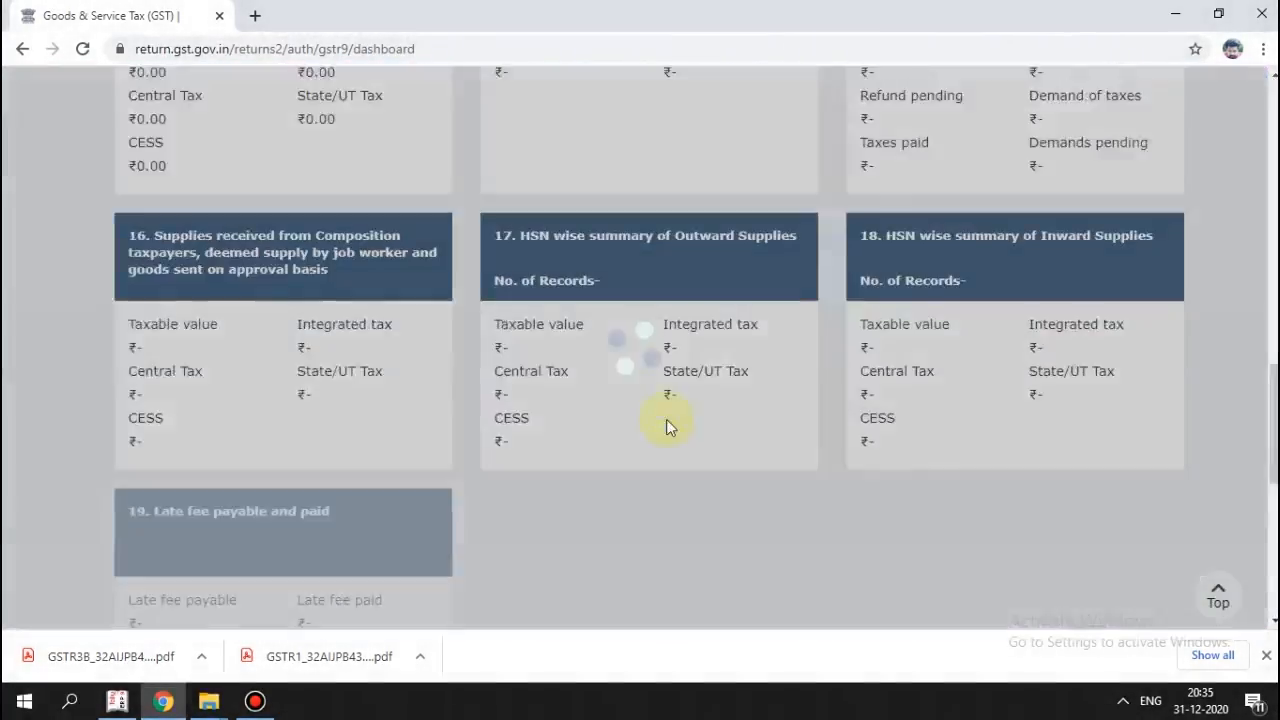
scroll(600, 450, "up", 2)
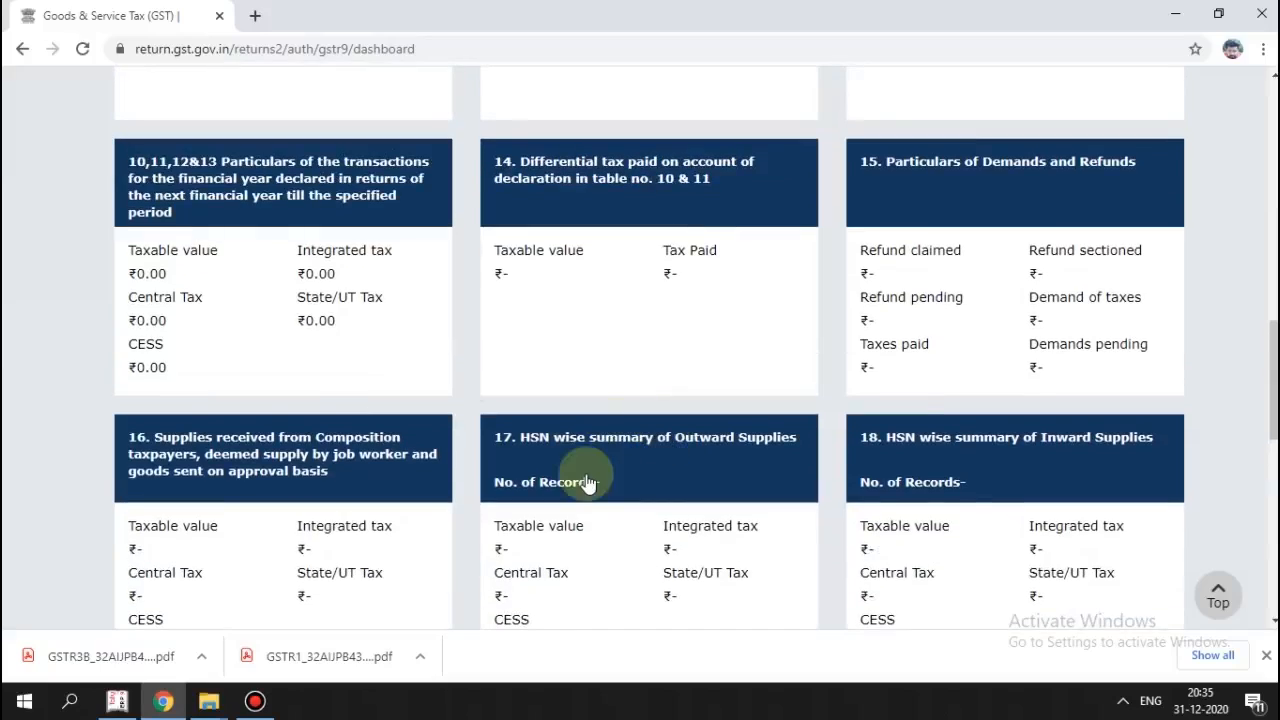
left_click(579, 466)
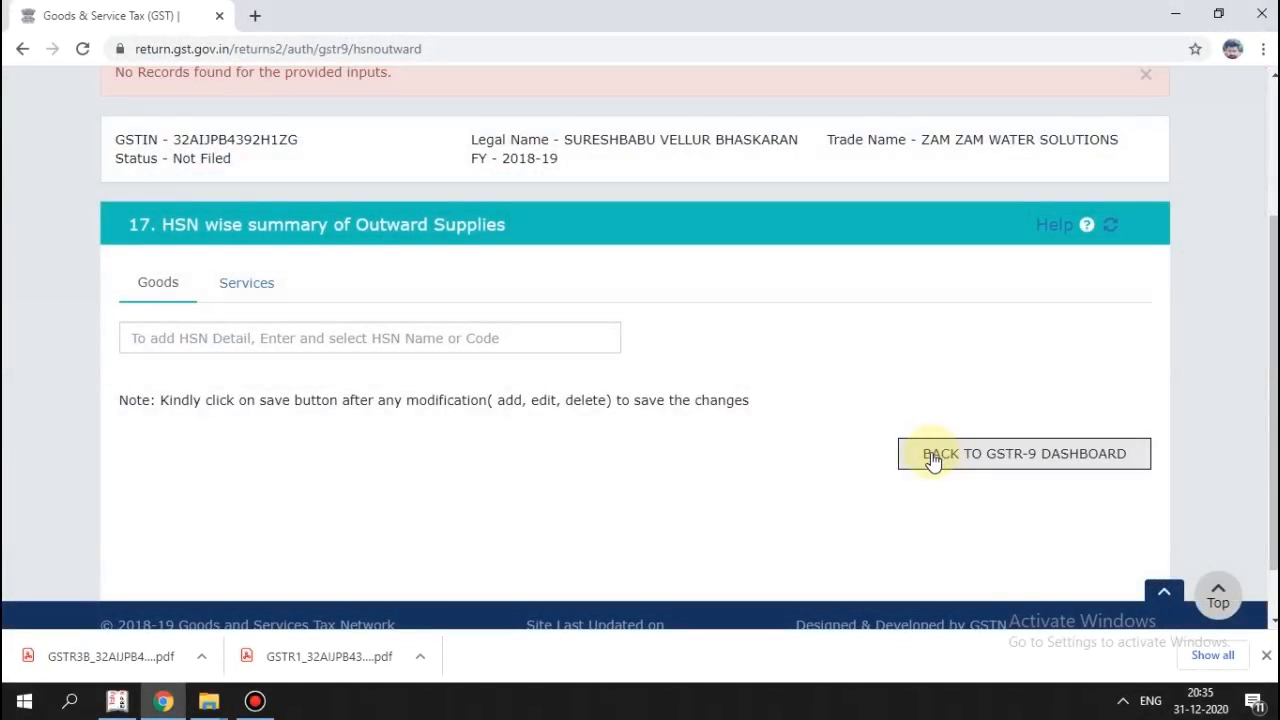
scroll(820, 380, "up", 3)
scroll(748, 440, "down", 4)
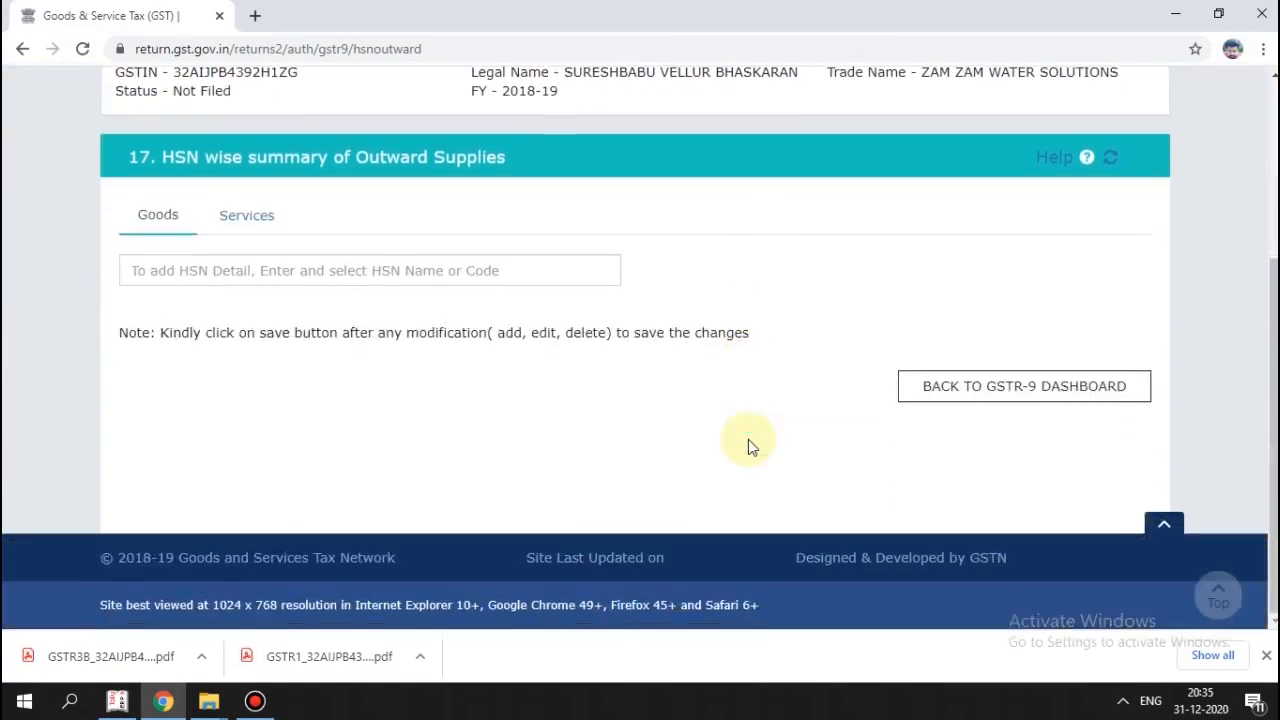
left_click(313, 274)
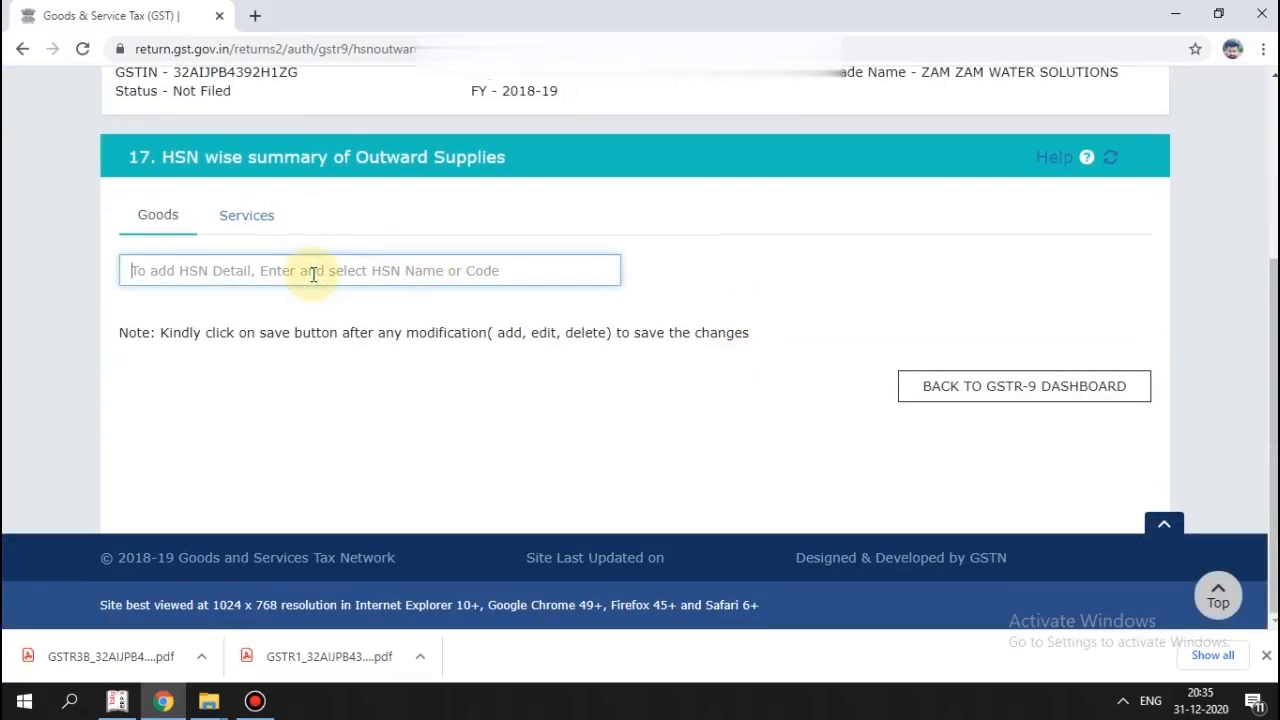
Switch to Tally.ERP 9 and open the HSN/SAC Summary of the GSTR-1 report.
left_click(117, 701)
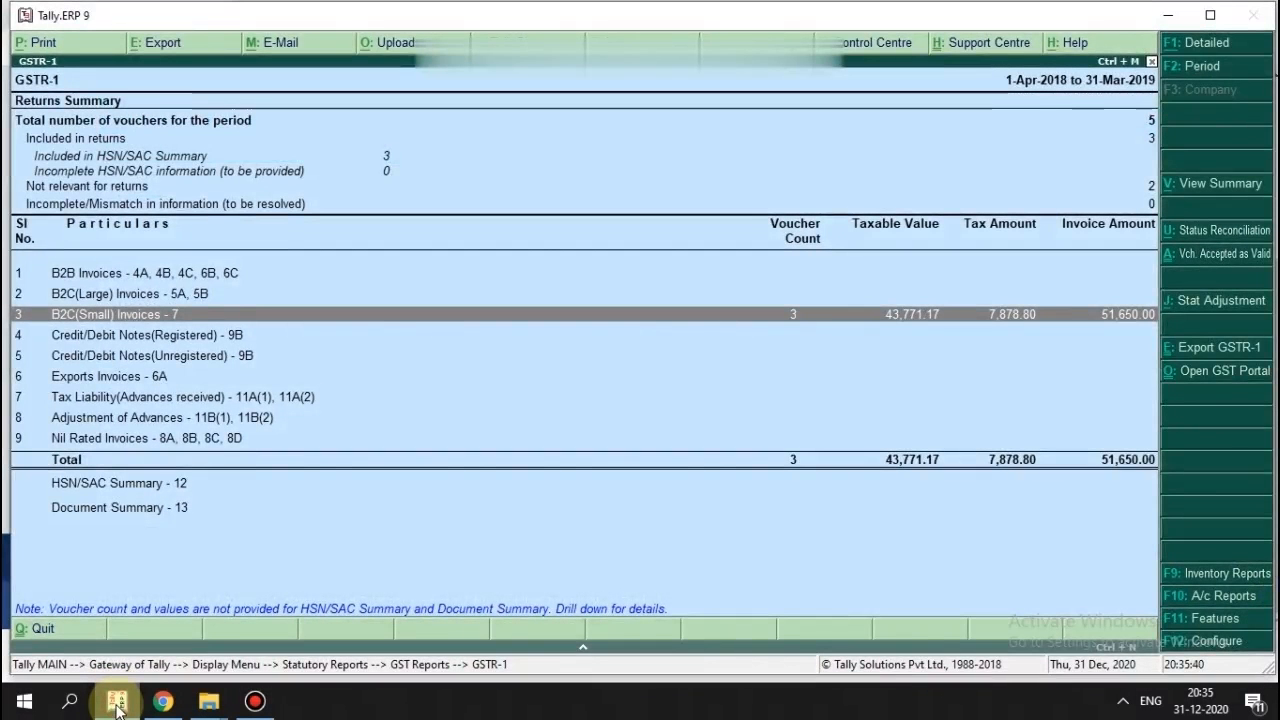
key("Down")
key("Down")
key("Down")
key("Down")
key("Down")
key("Down")
key("Up")
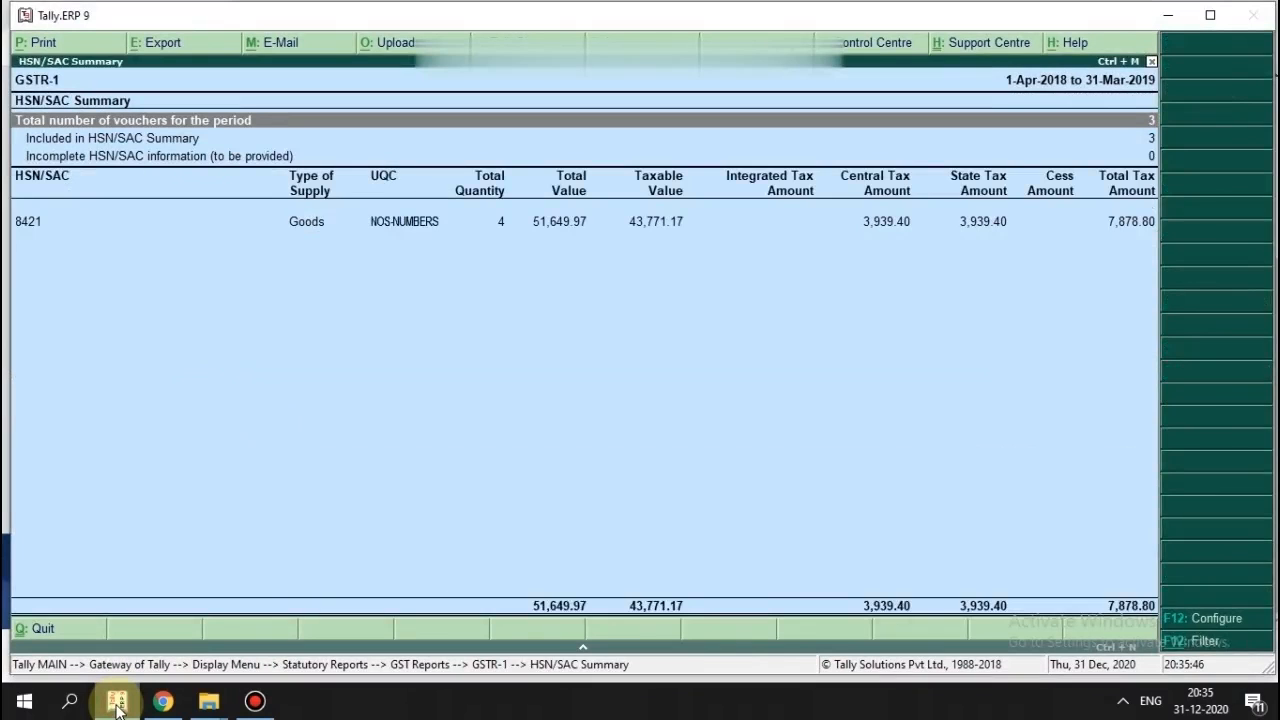
Back on the GST portal, search for HSN 8421 and select code 84211100 in table 17.
left_click(117, 702)
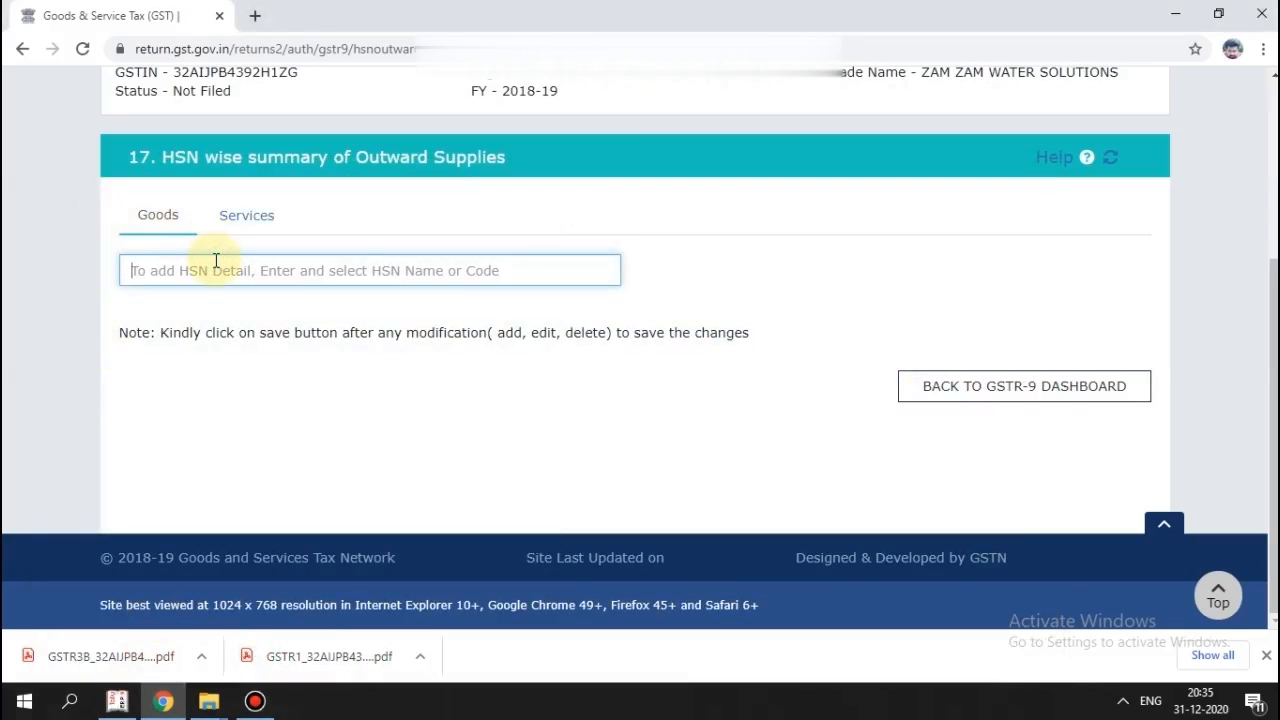
type("8421")
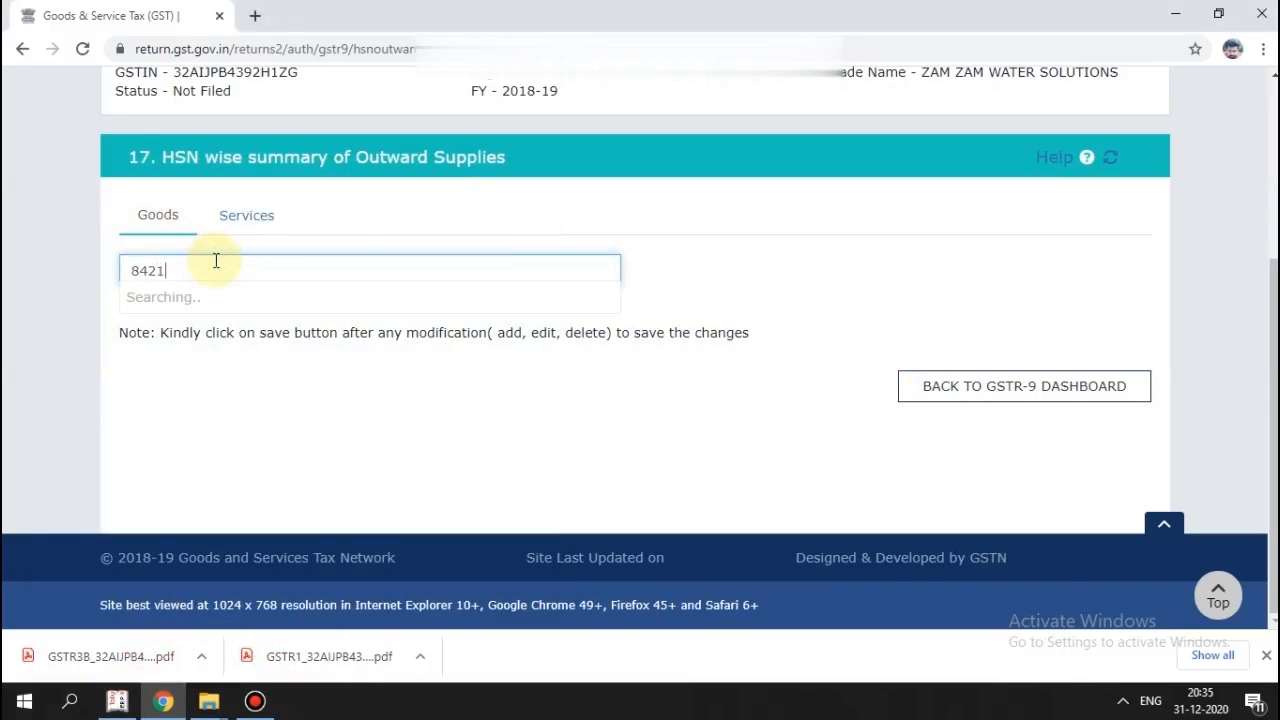
left_click(277, 318)
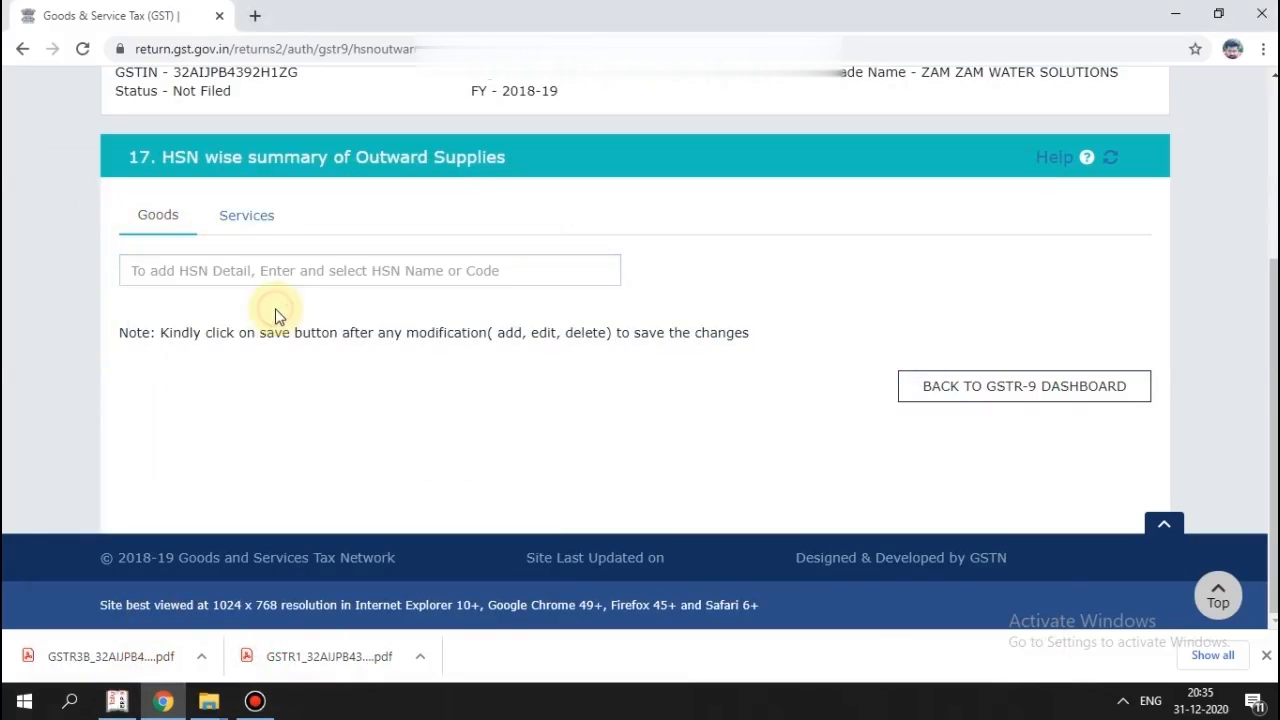
scroll(588, 391, "down", 3)
Check the unit in the Tally.ERP 9 HSN/SAC summary and set the UQC on the GST portal to NOS-NUMBERS.
left_click(772, 165)
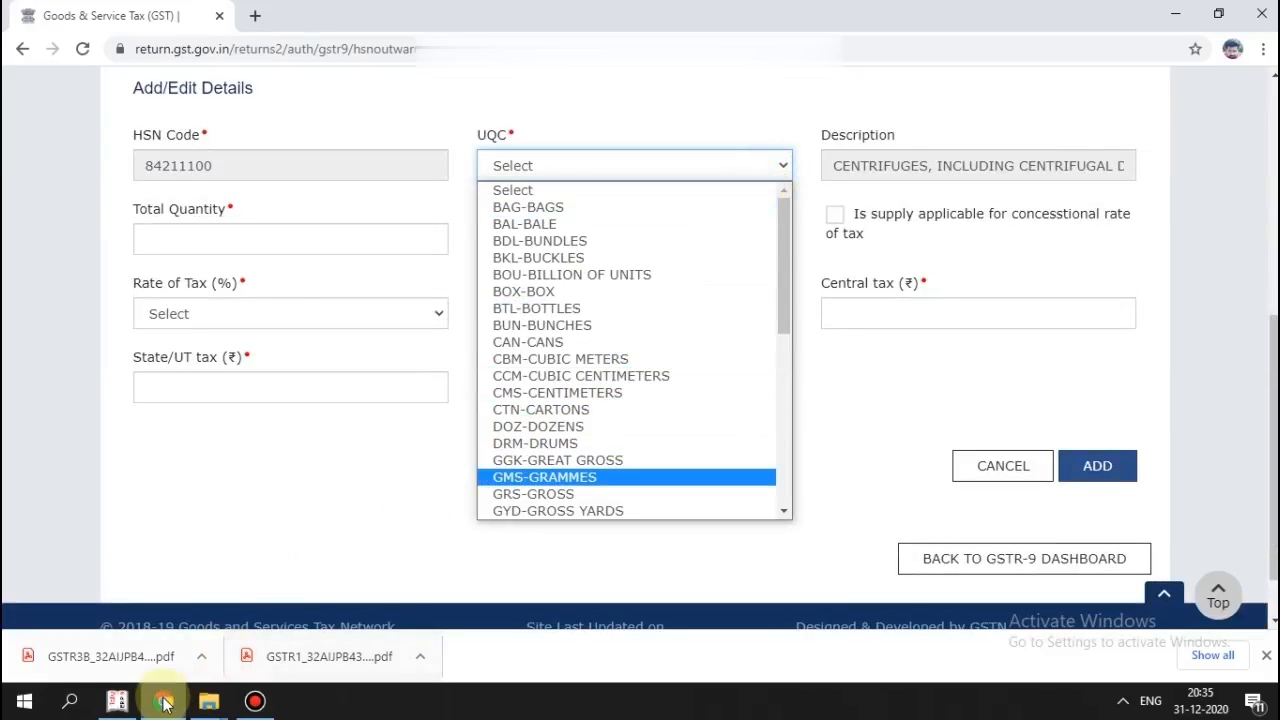
left_click(117, 701)
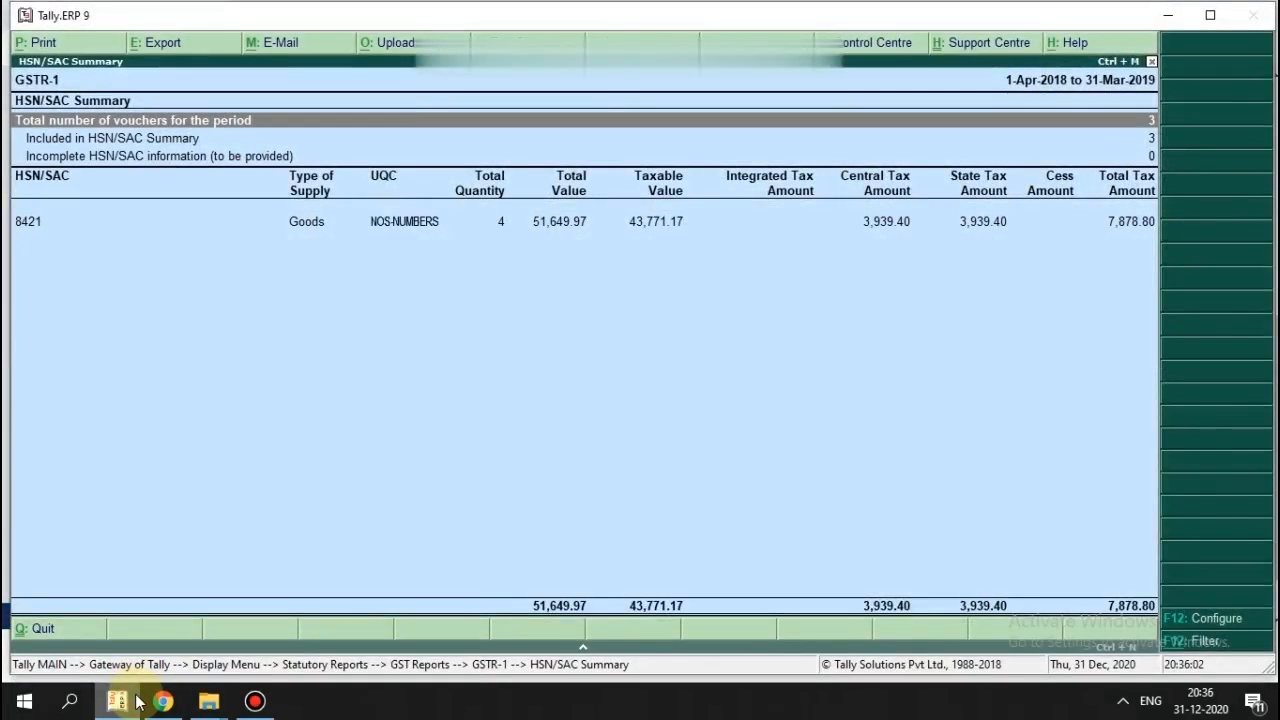
left_click(163, 701)
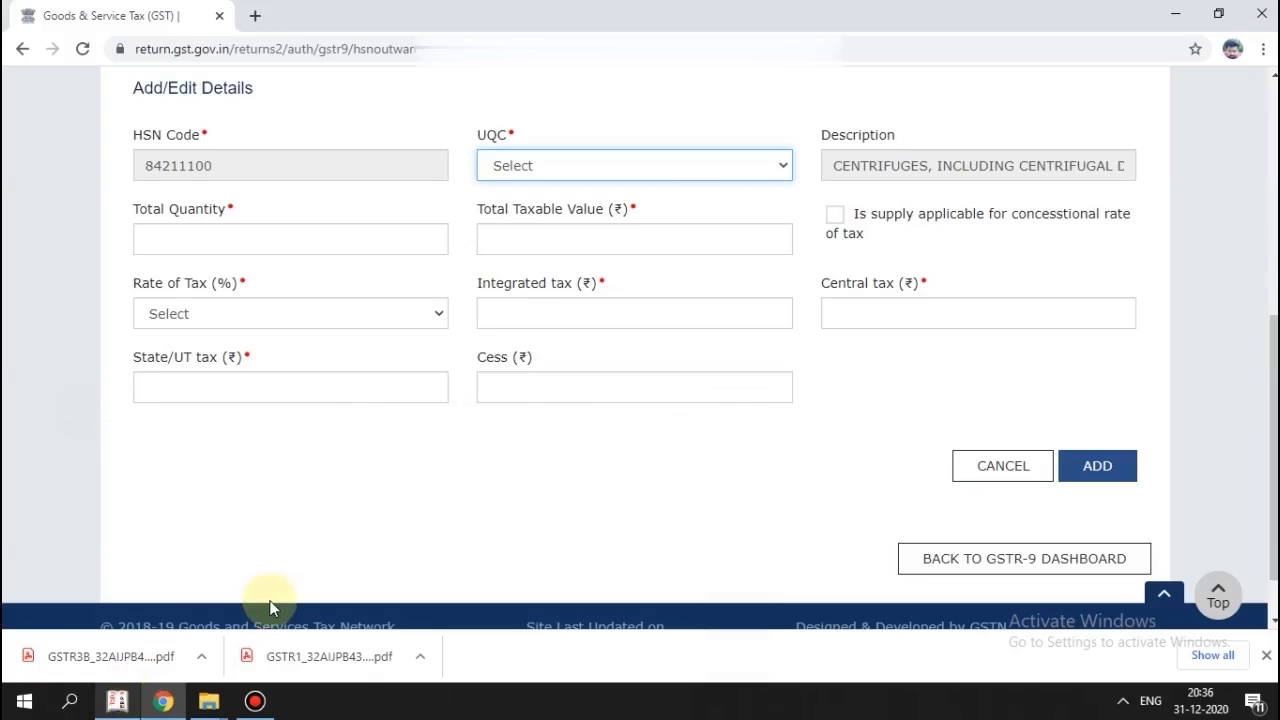
left_click(777, 162)
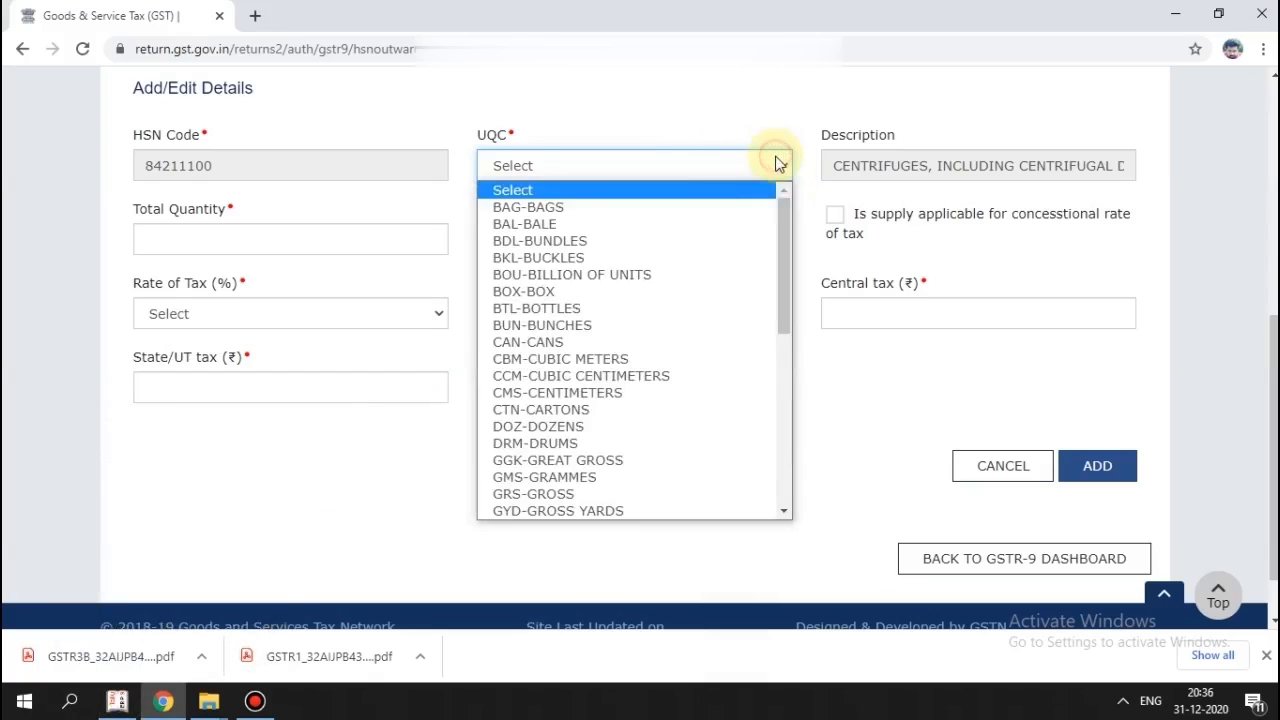
key("n")
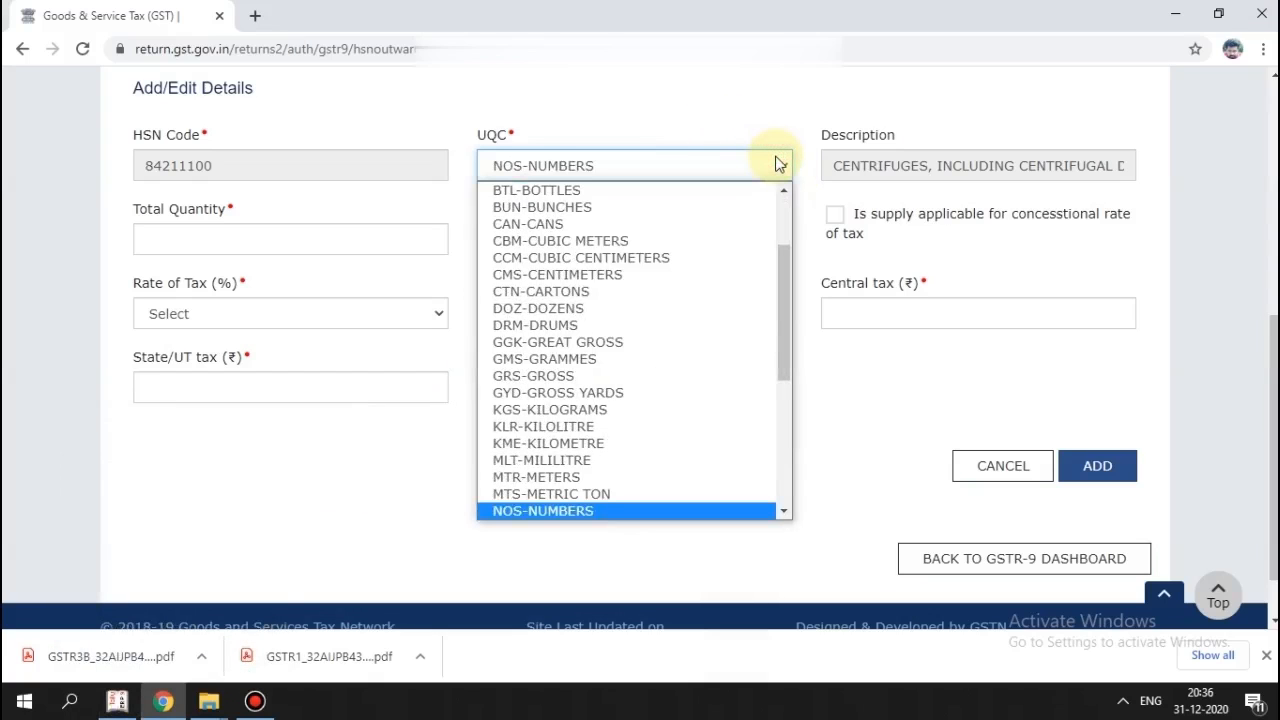
left_click(628, 511)
Set the total quantity to 4 from the Tally.ERP 9 HSN/SAC summary, and return to that summary.
left_click(376, 246)
left_click(117, 703)
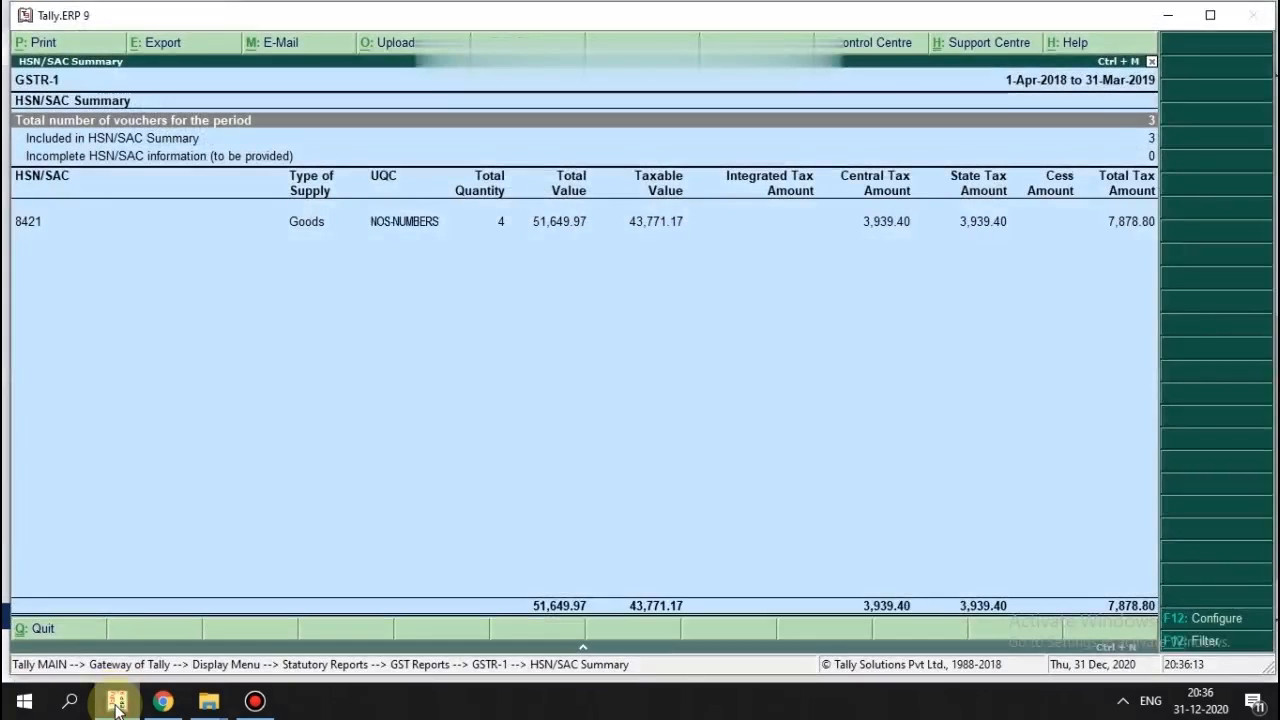
left_click(117, 703)
left_click(117, 703)
left_click(117, 703)
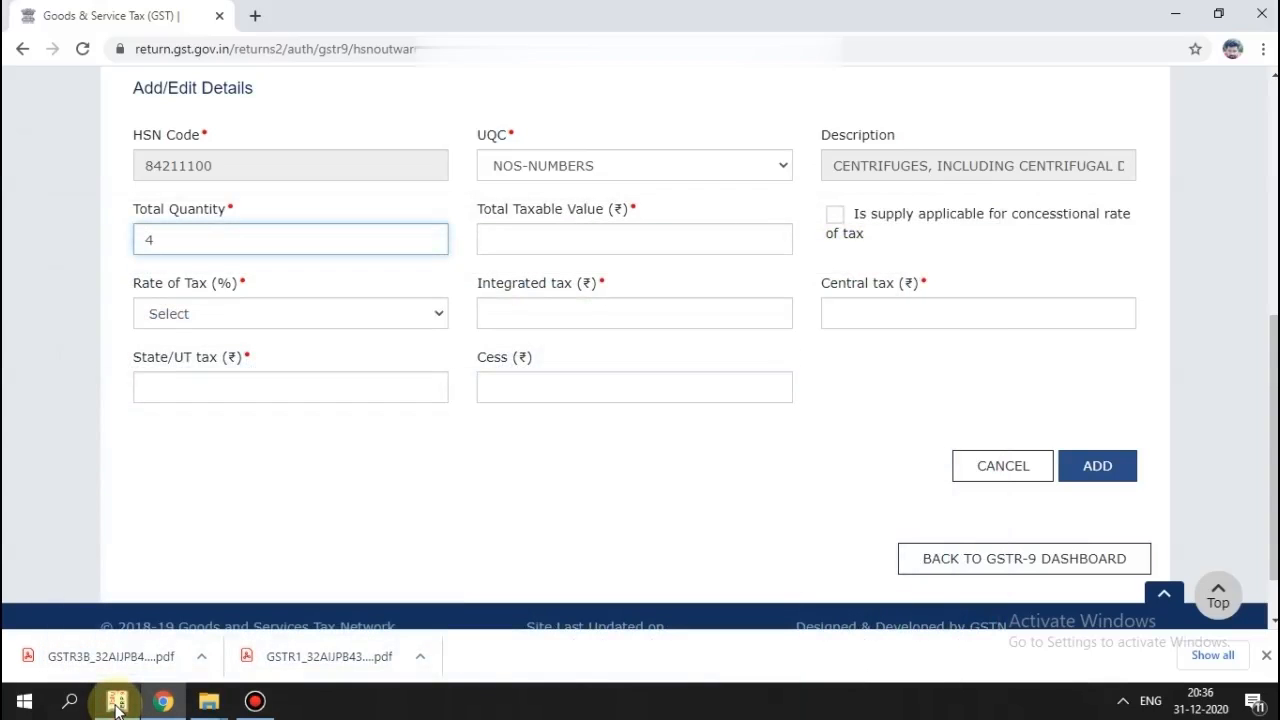
left_click(117, 703)
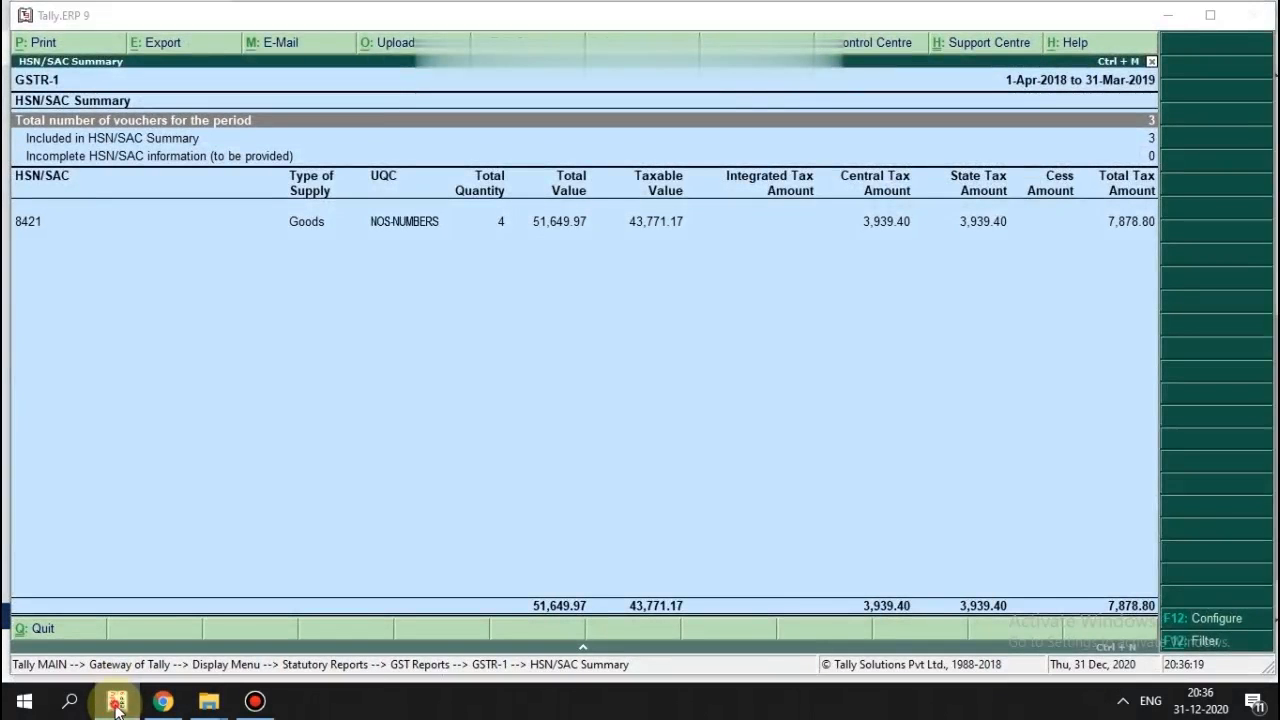
Set the total taxable value on the GST portal to 43,771.17 from the Tally.ERP 9 HSN/SAC summary.
left_click(117, 703)
left_click(117, 703)
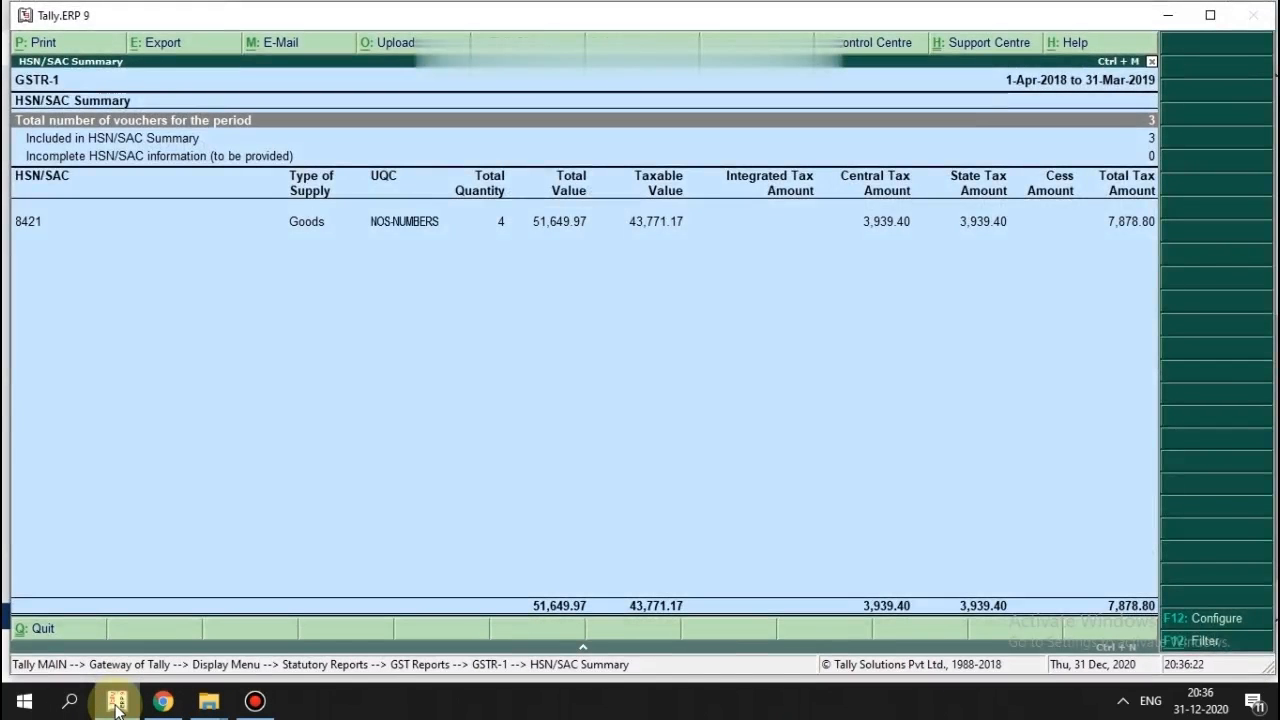
left_click(117, 703)
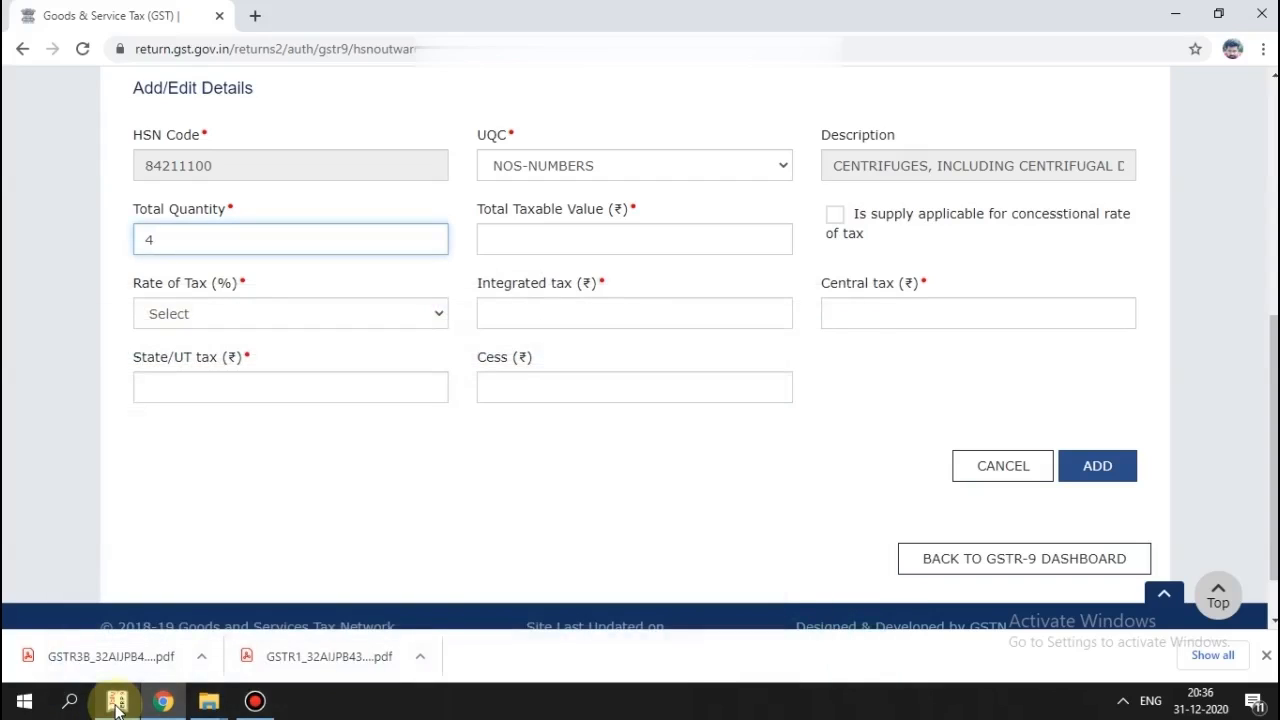
left_click(605, 235)
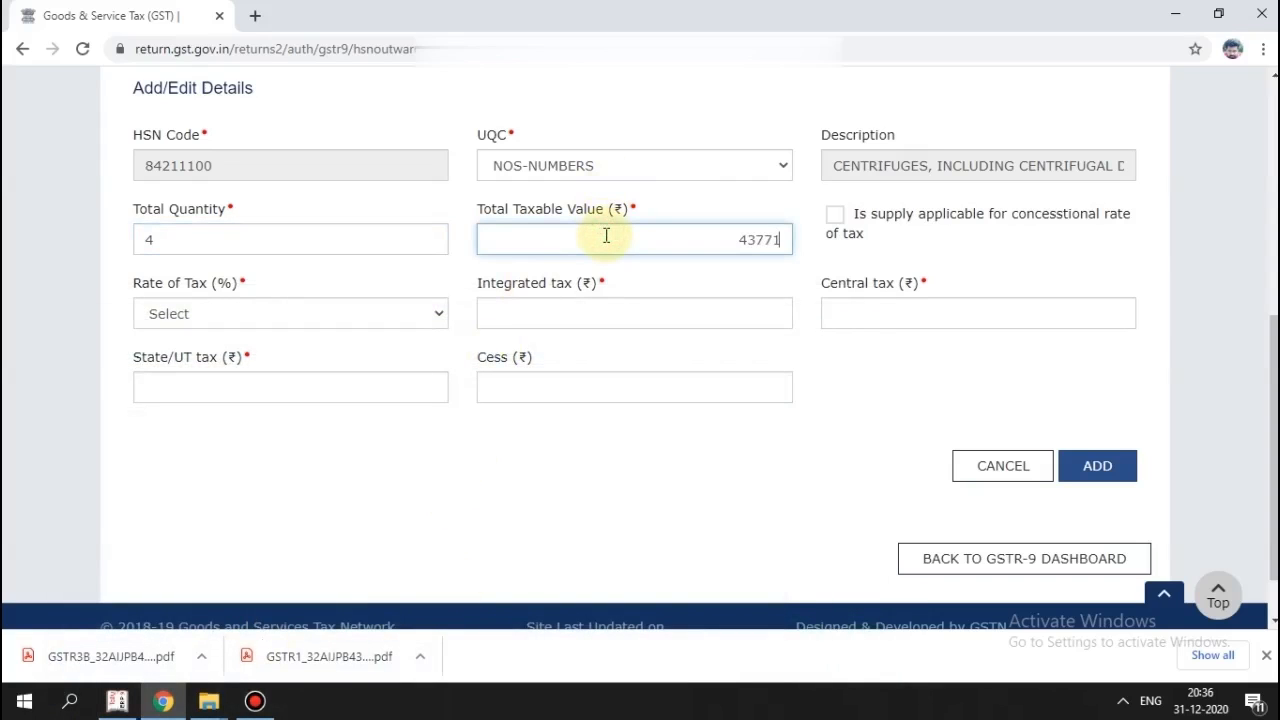
left_click(116, 700)
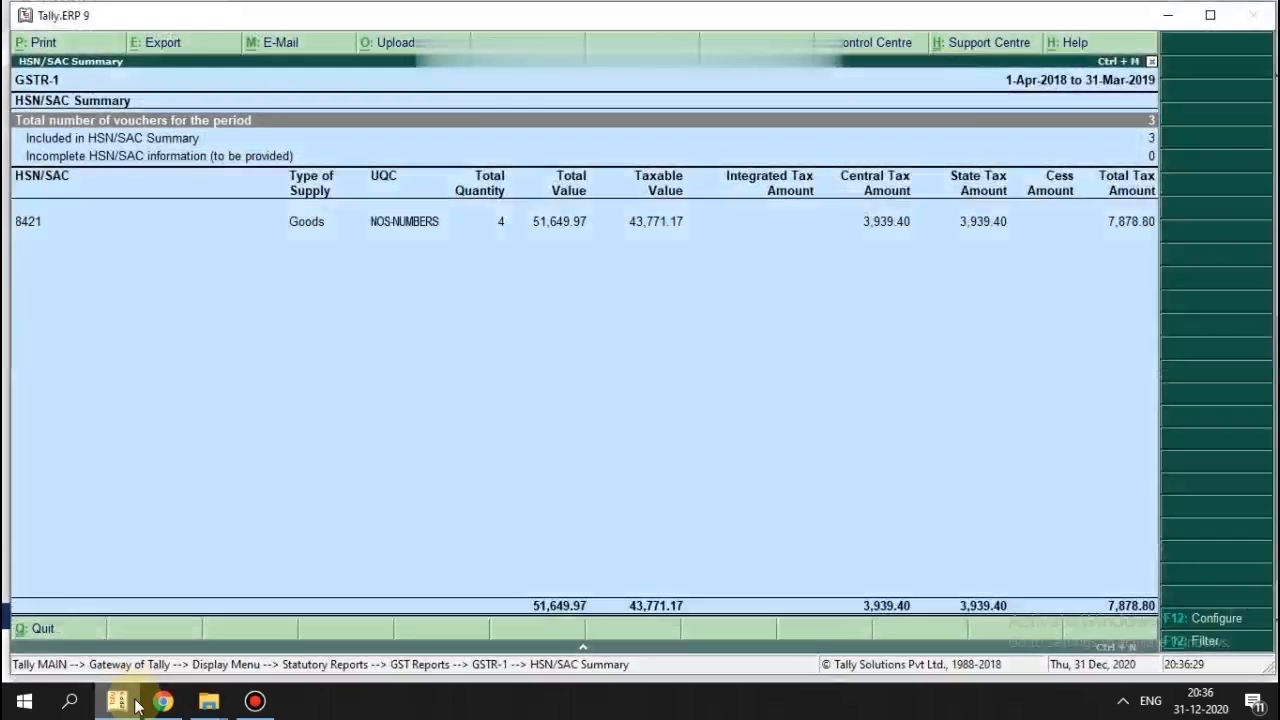
left_click(137, 705)
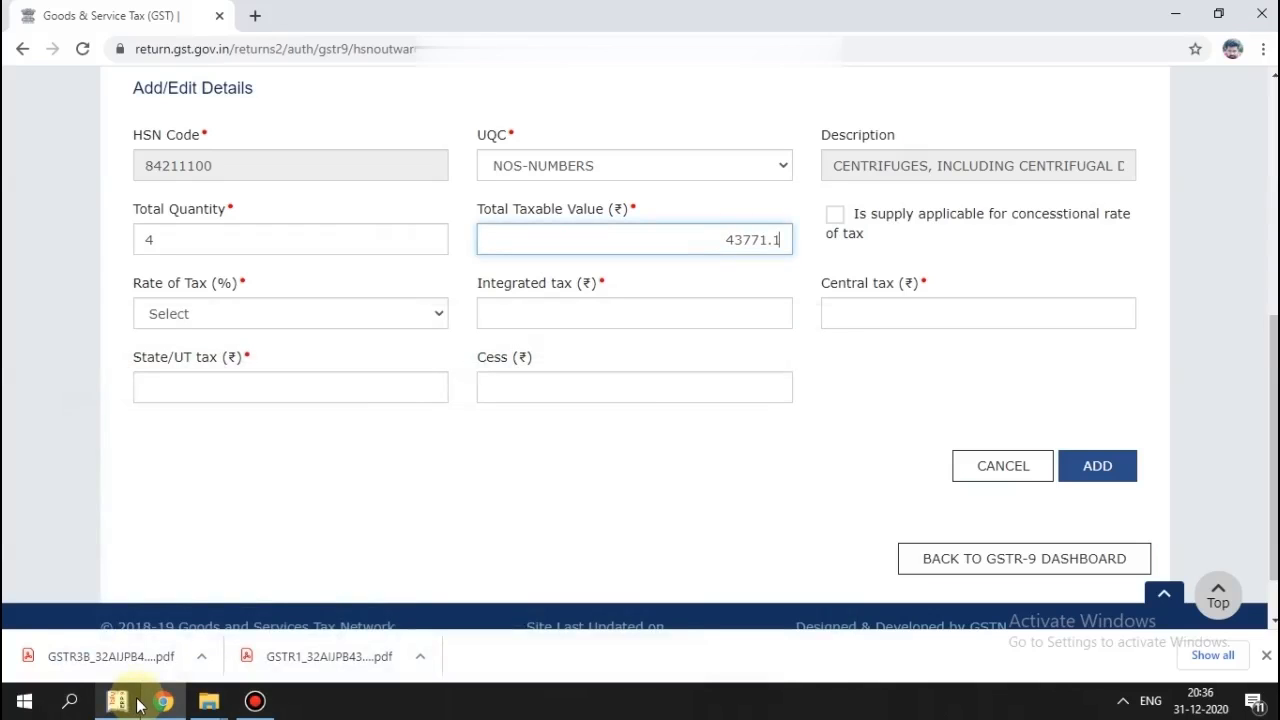
left_click(695, 616)
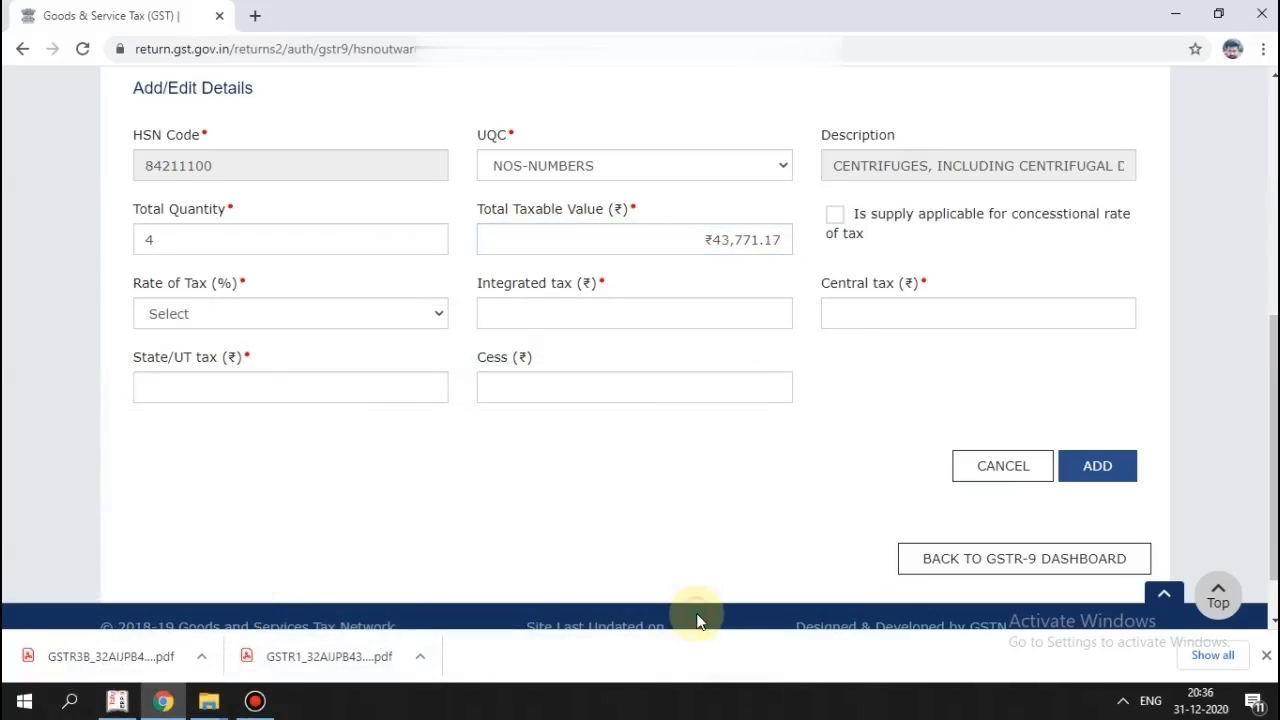
Set the rate of tax to 18% on the GST portal and check the tax amounts in the Tally.ERP 9 HSN/SAC summary.
left_click(120, 698)
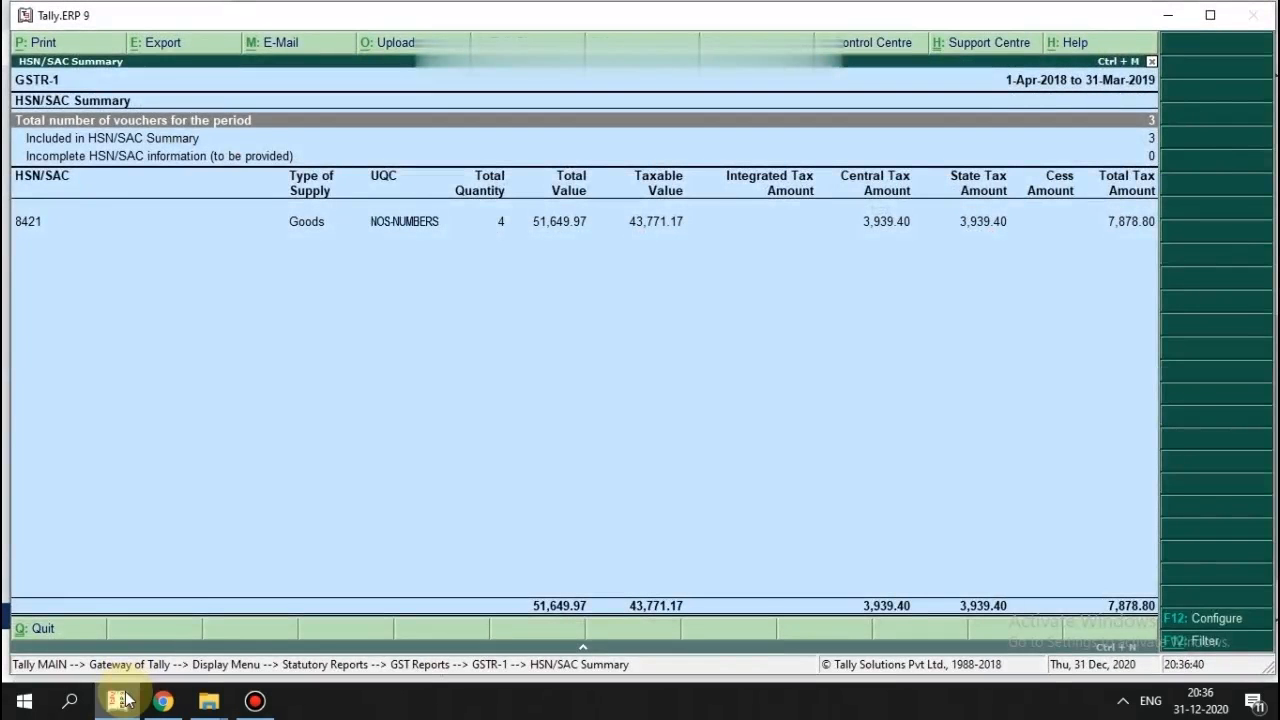
left_click(120, 698)
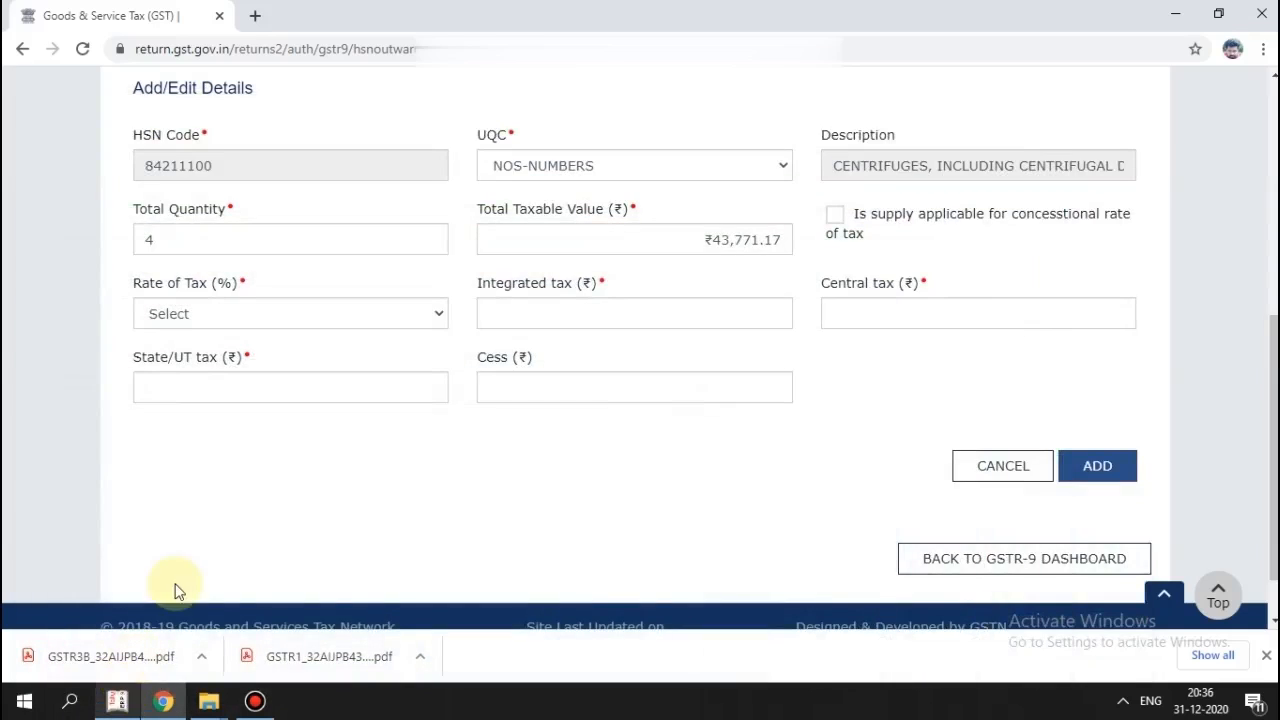
left_click(422, 323)
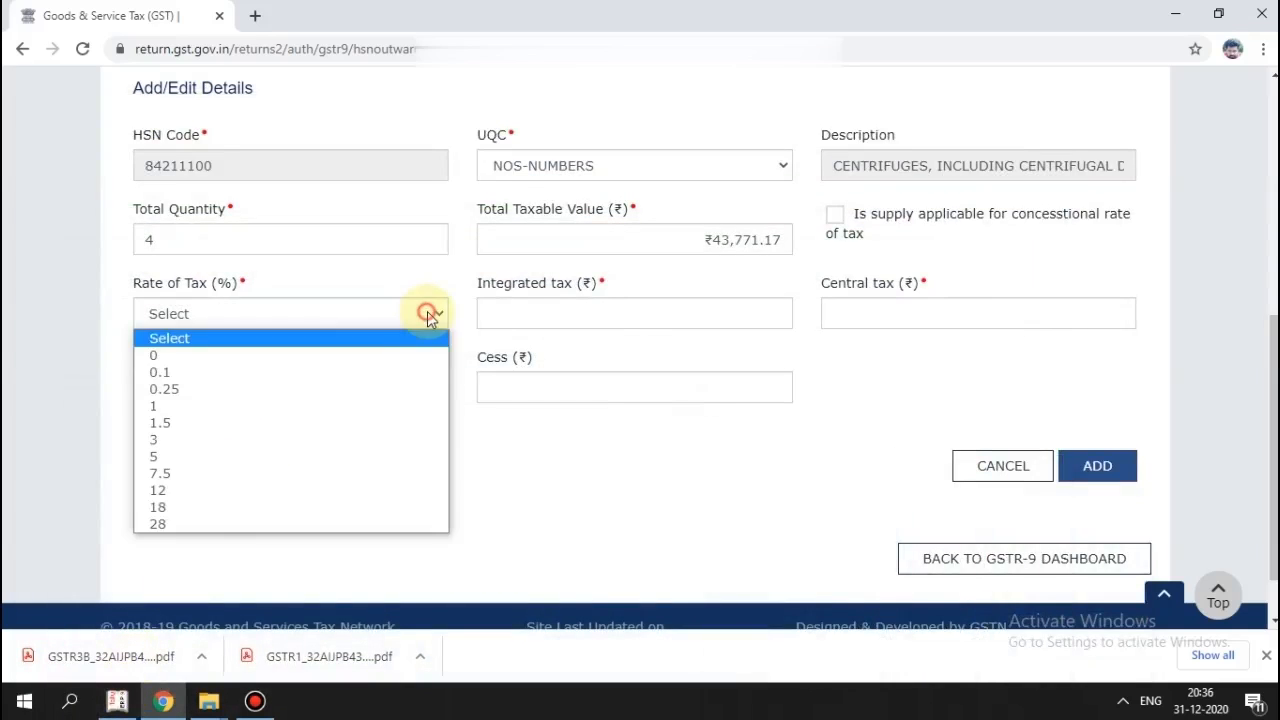
left_click(229, 509)
left_click(130, 699)
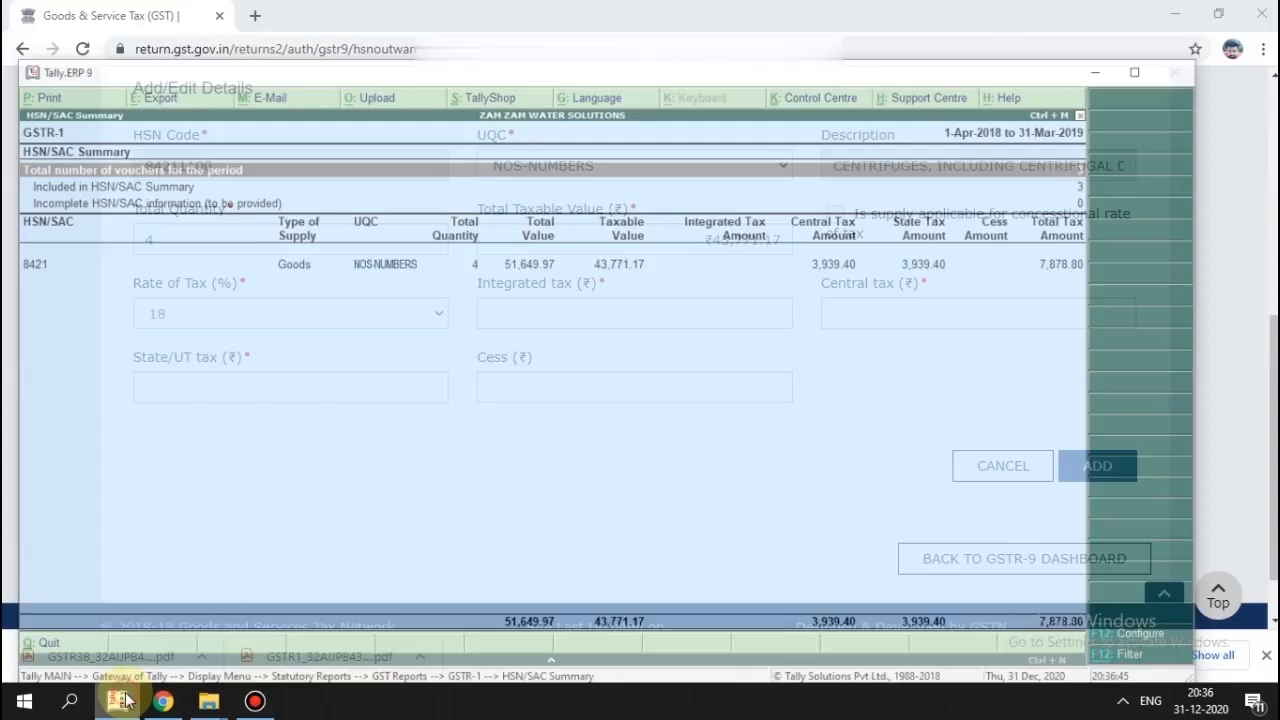
left_click(130, 699)
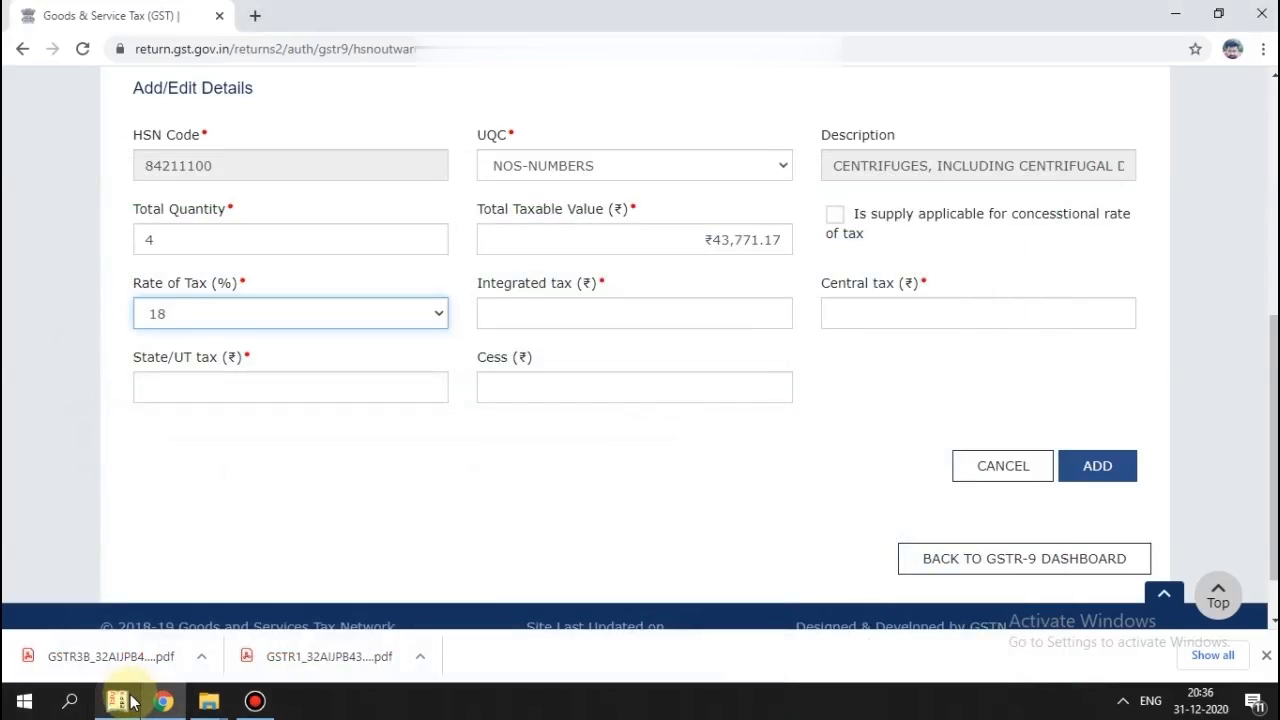
left_click(130, 699)
left_click(130, 699)
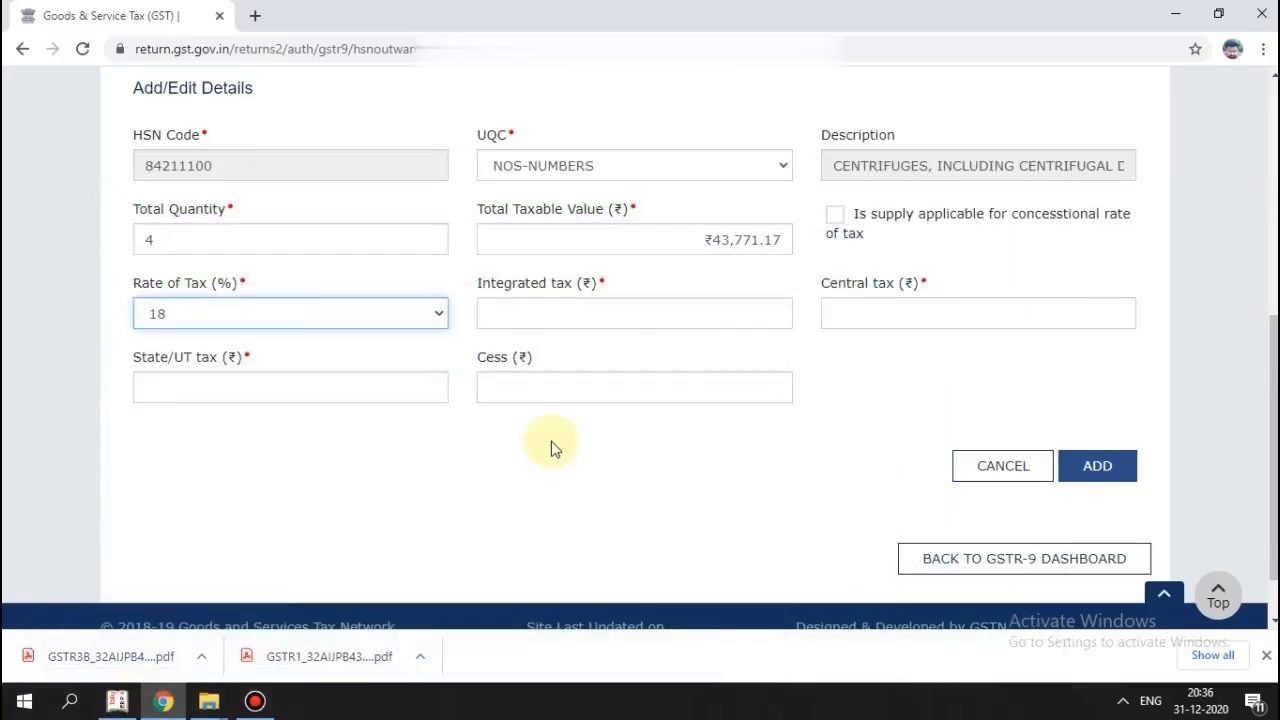
left_click(589, 310)
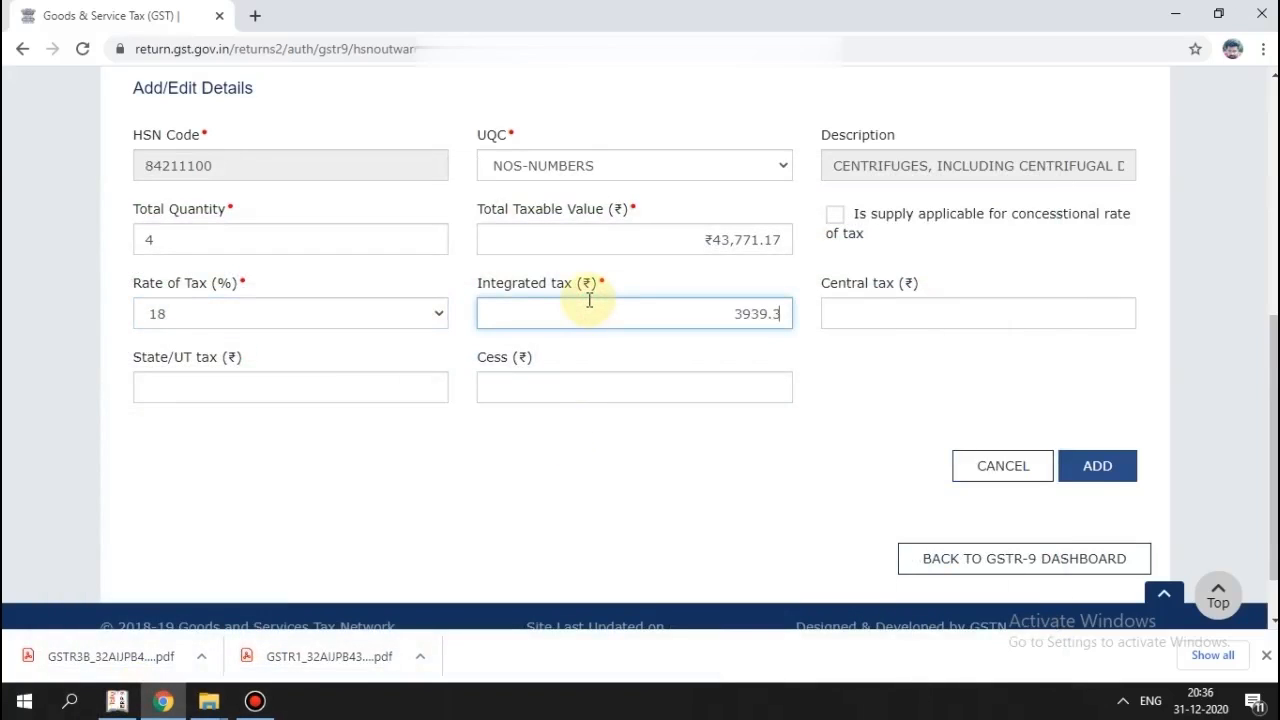
left_click(714, 457)
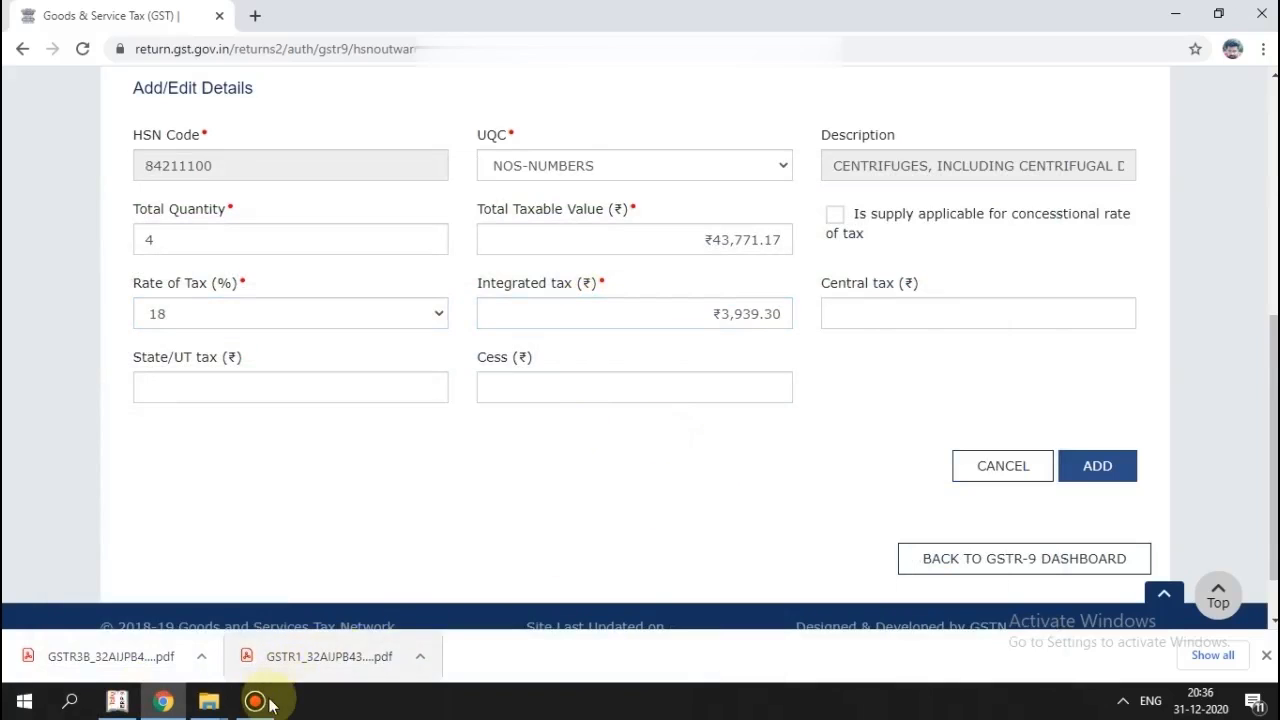
left_click(117, 699)
left_click(117, 699)
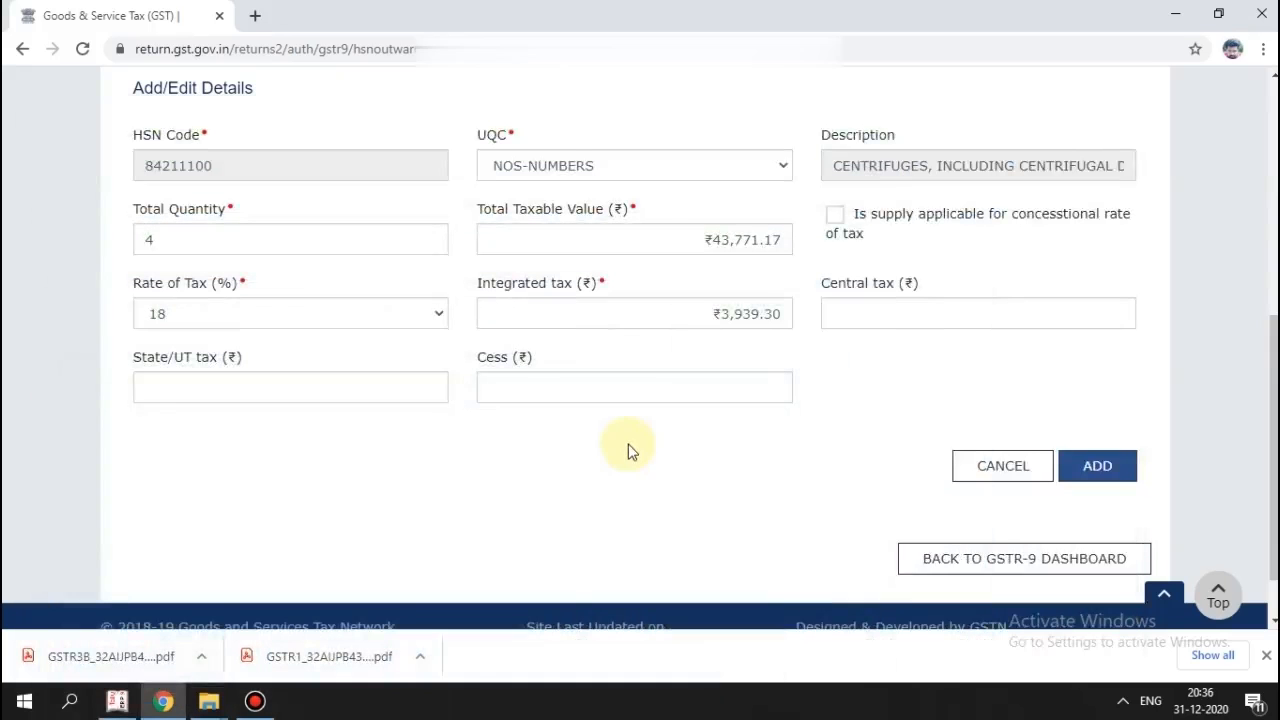
left_click(779, 316)
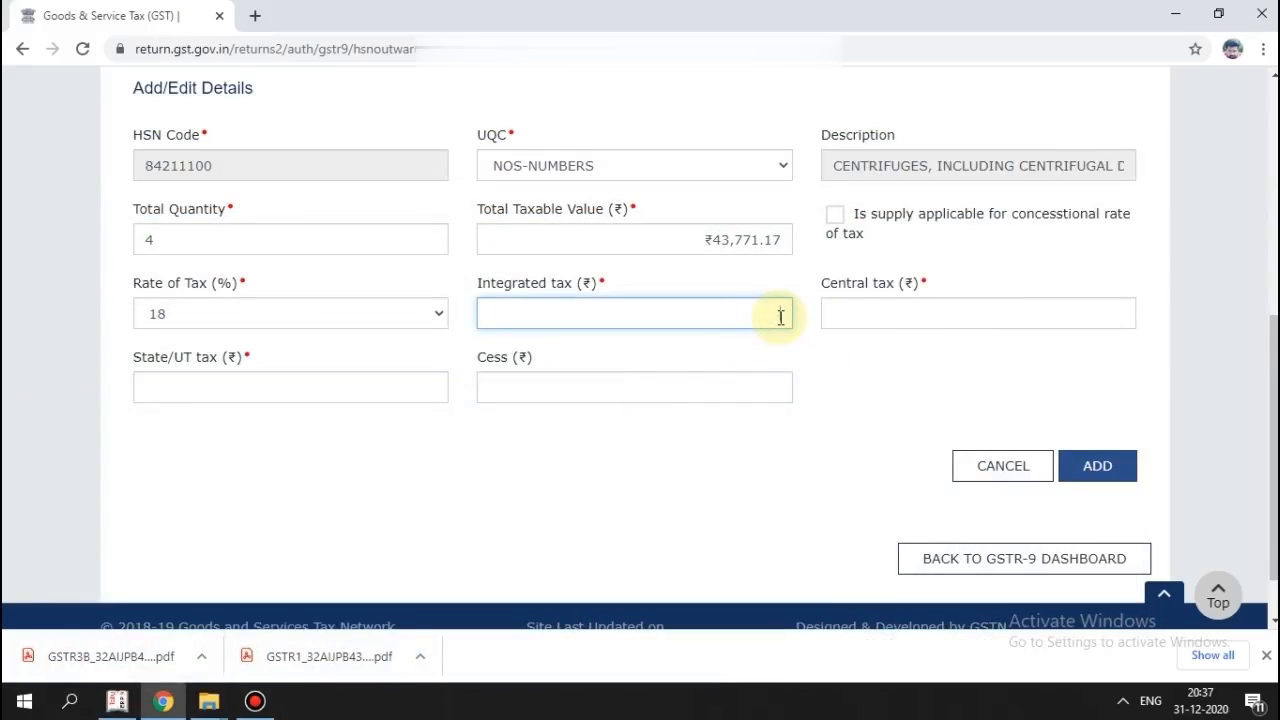
Set both the central tax and the State/UT tax to 3,939.40, and compare the entry with the Tally.ERP 9 HSN/SAC summary.
left_click(875, 309)
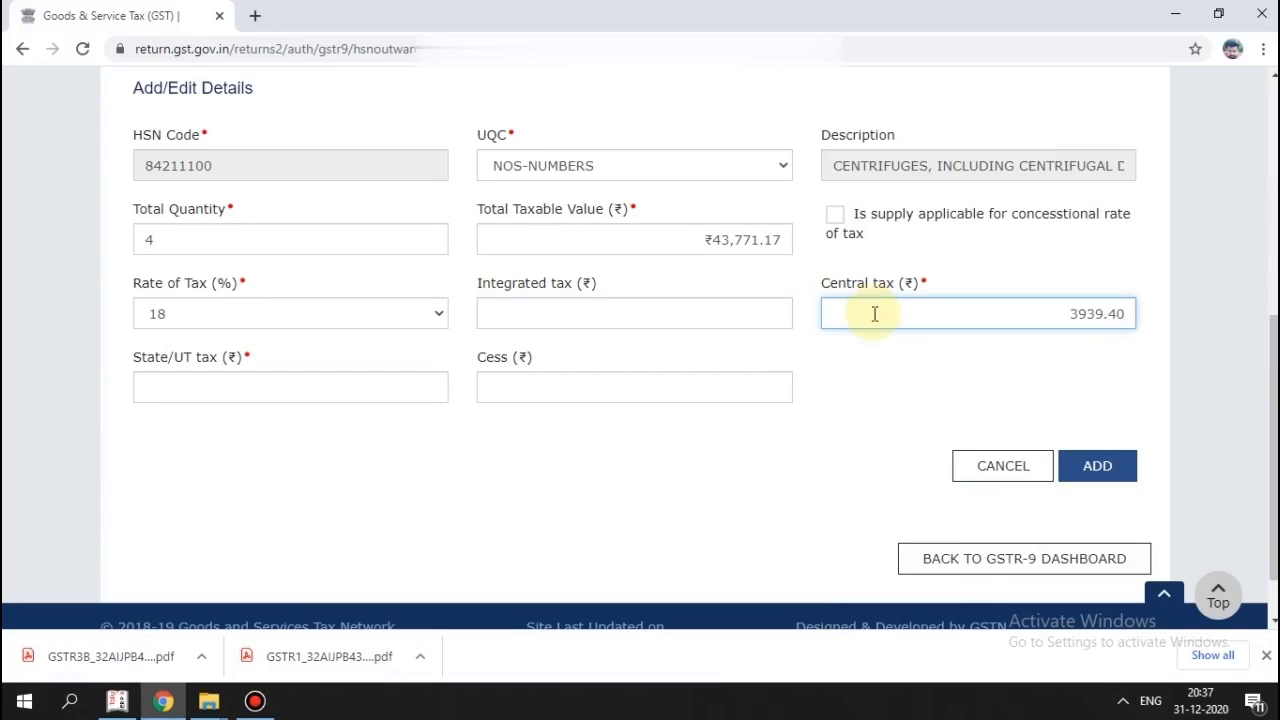
left_click(239, 393)
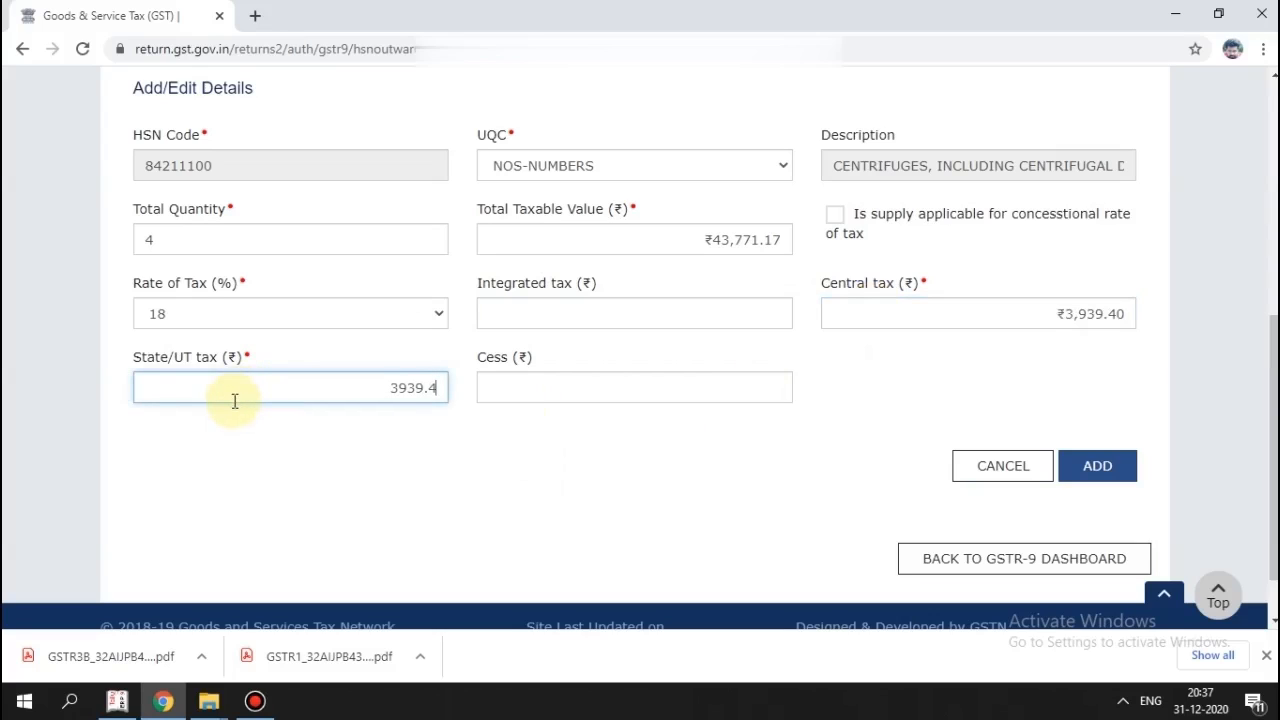
left_click(326, 443)
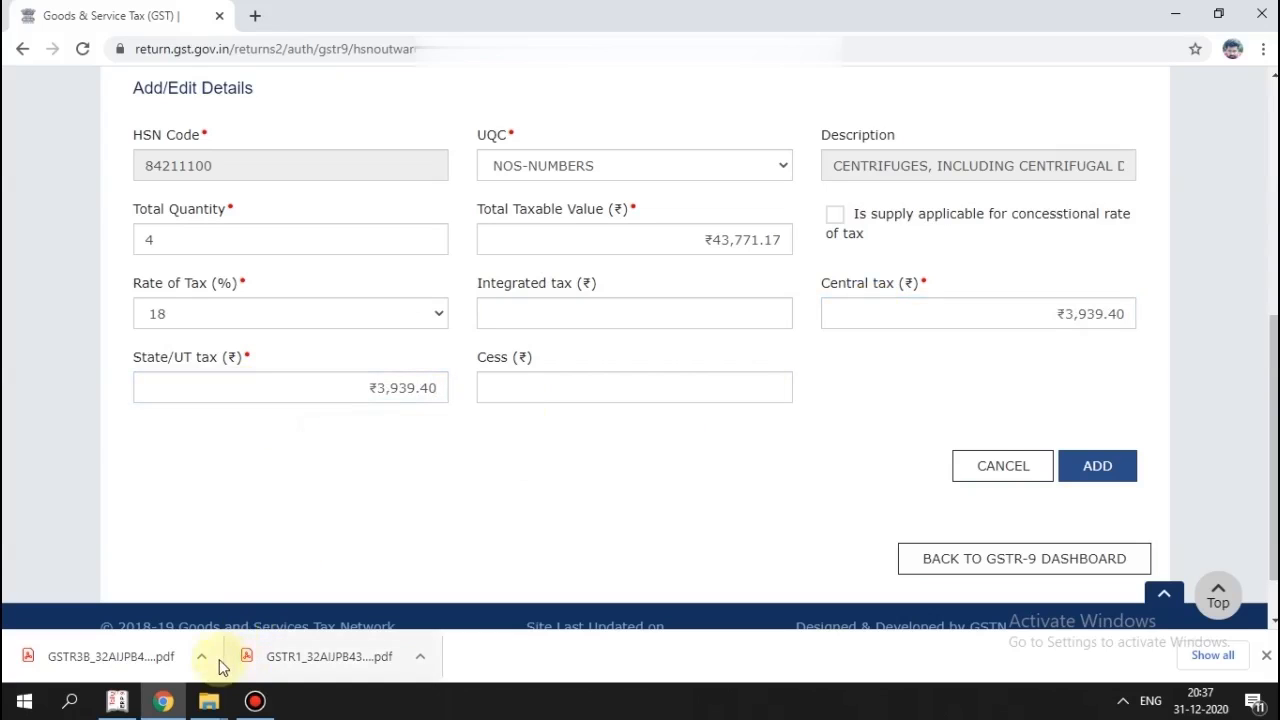
left_click(113, 705)
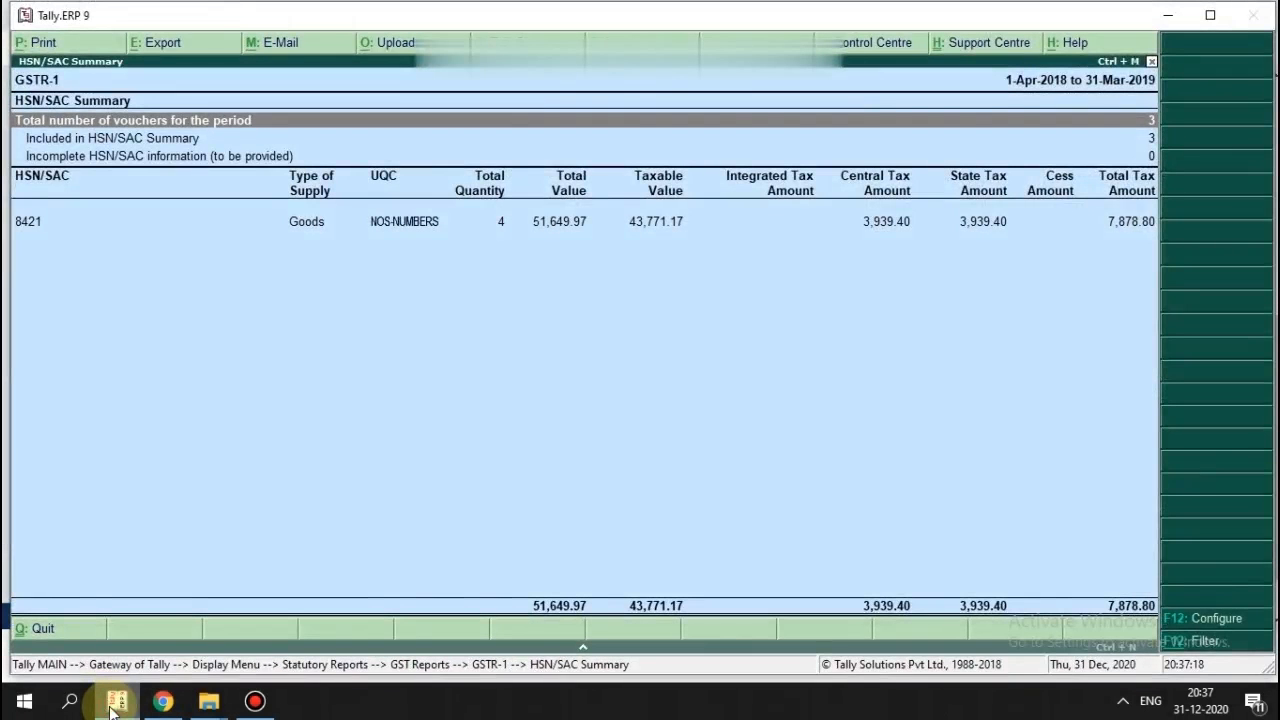
left_click(113, 705)
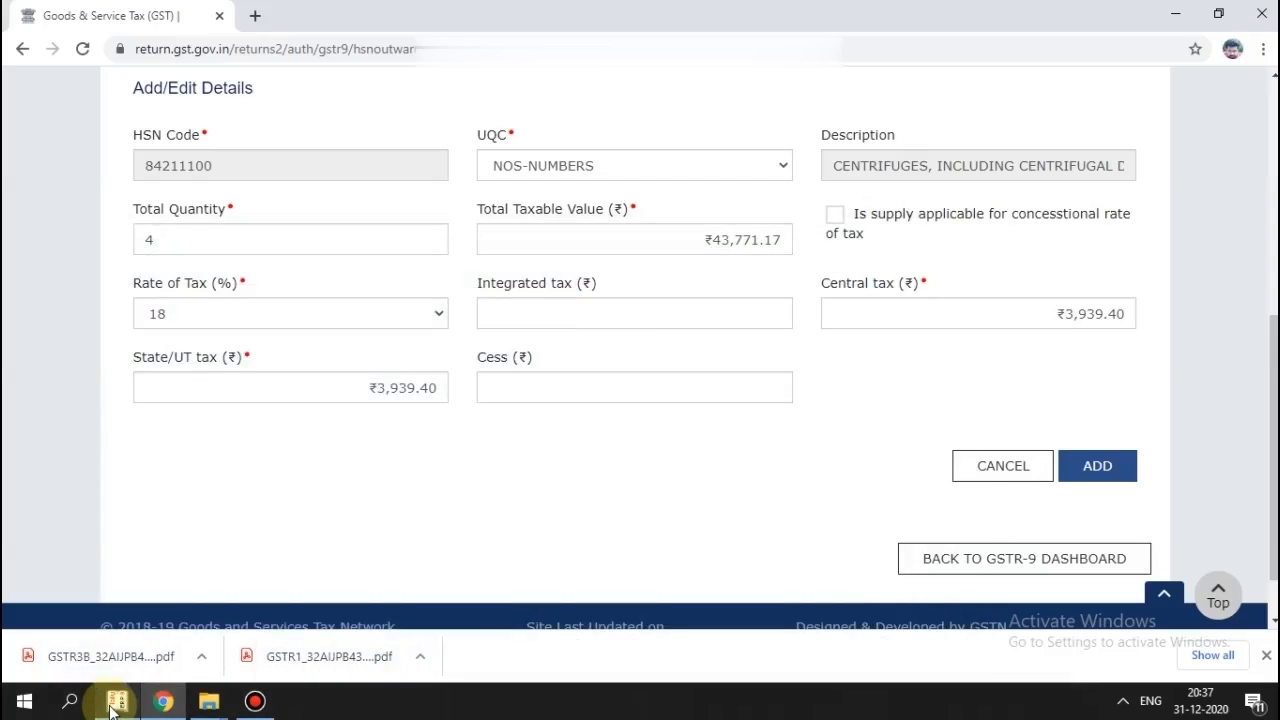
Add the completed HSN 84211100 entry to table 17 and save the table.
scroll(493, 321, "down", 1)
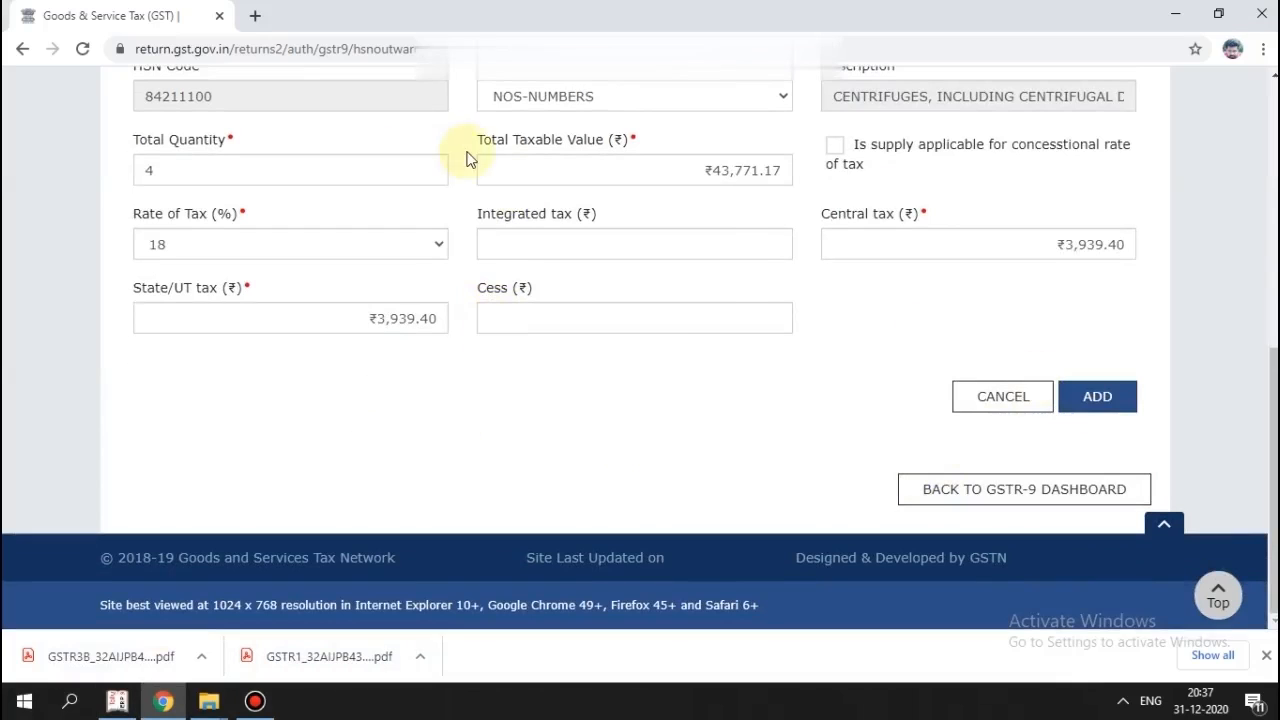
left_click(1098, 408)
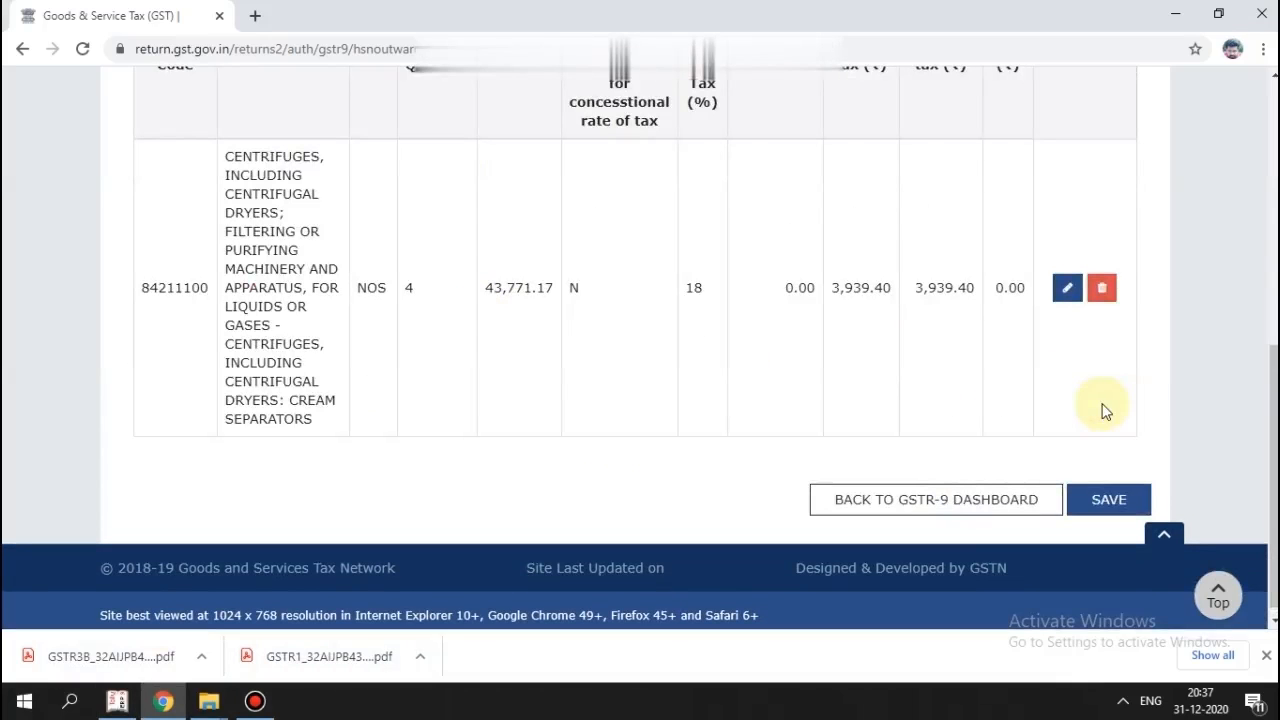
left_click(1108, 499)
left_click(645, 362)
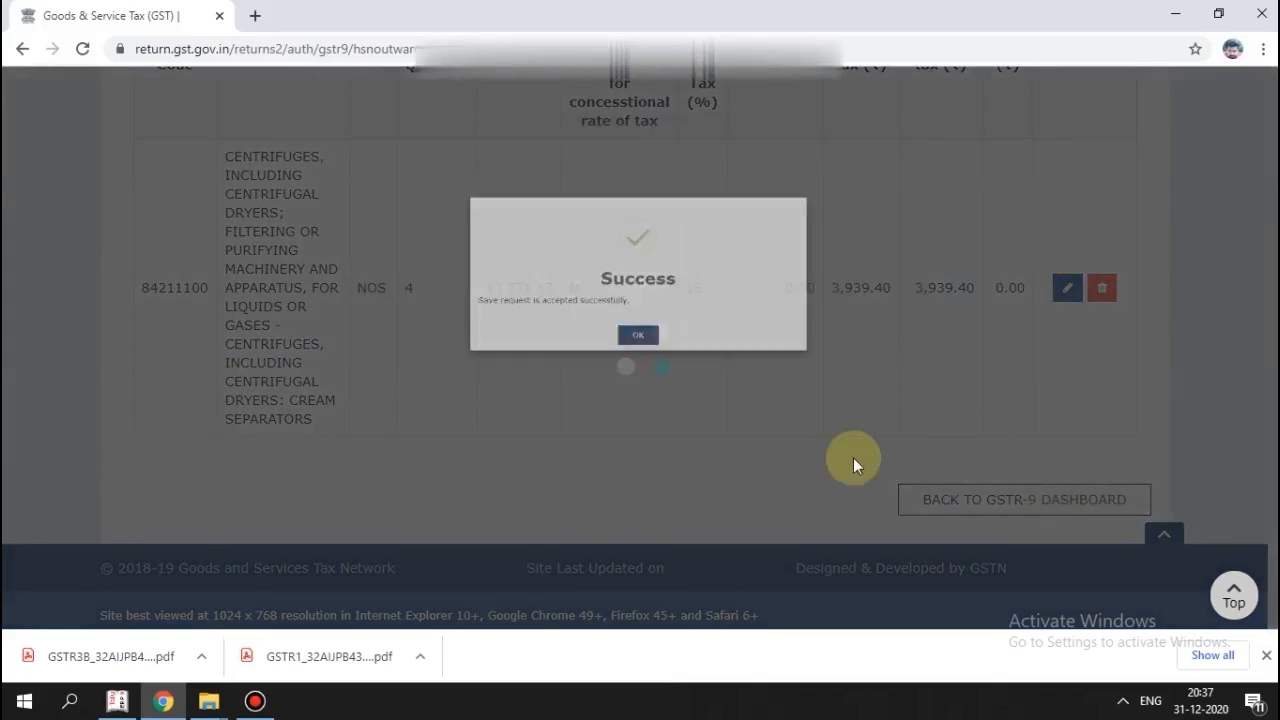
Return to the GSTR-9 dashboard and review the summaries of the tables, including tables 17, 18 and 19.
left_click(922, 499)
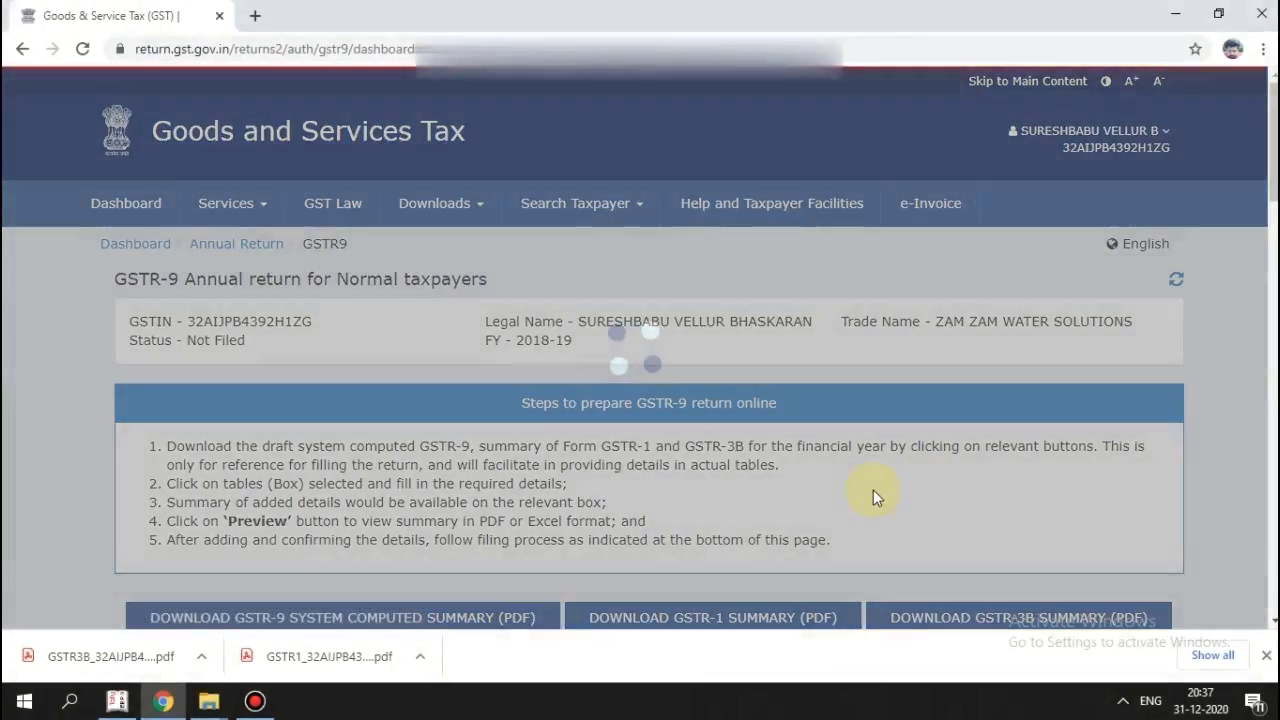
scroll(873, 497, "down", 15)
scroll(873, 495, "up", 3)
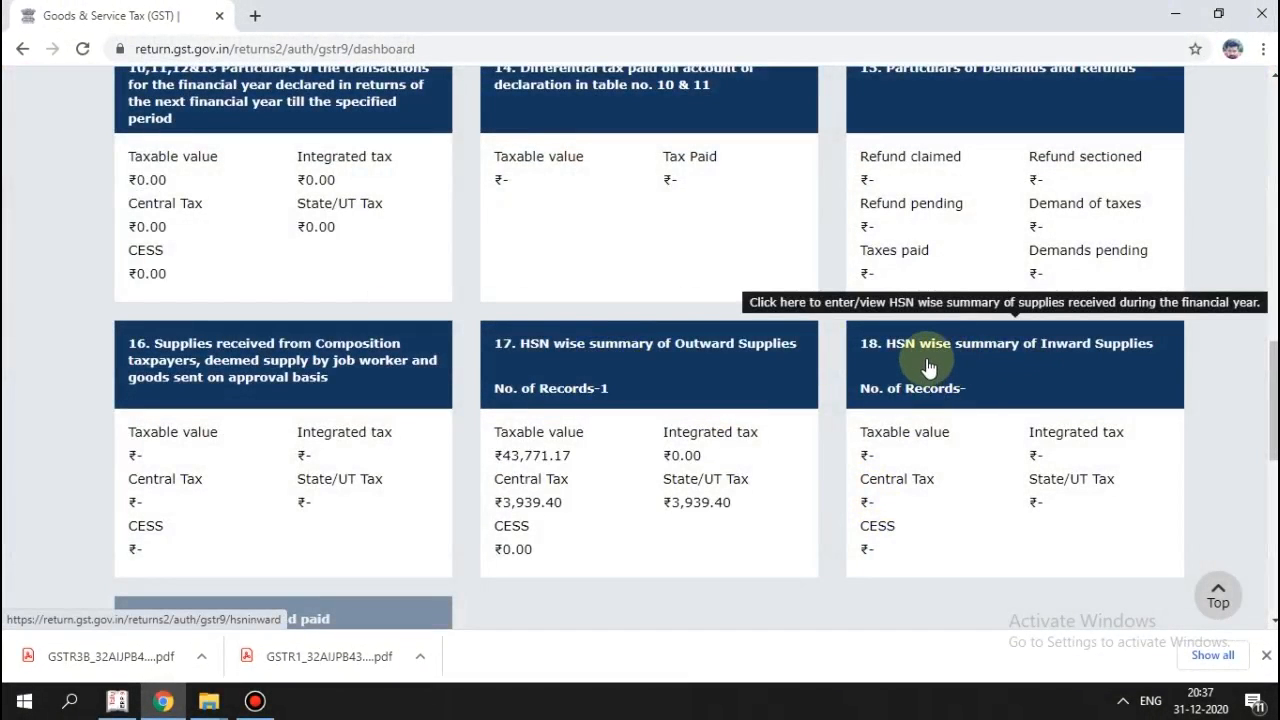
scroll(925, 365, "down", 2)
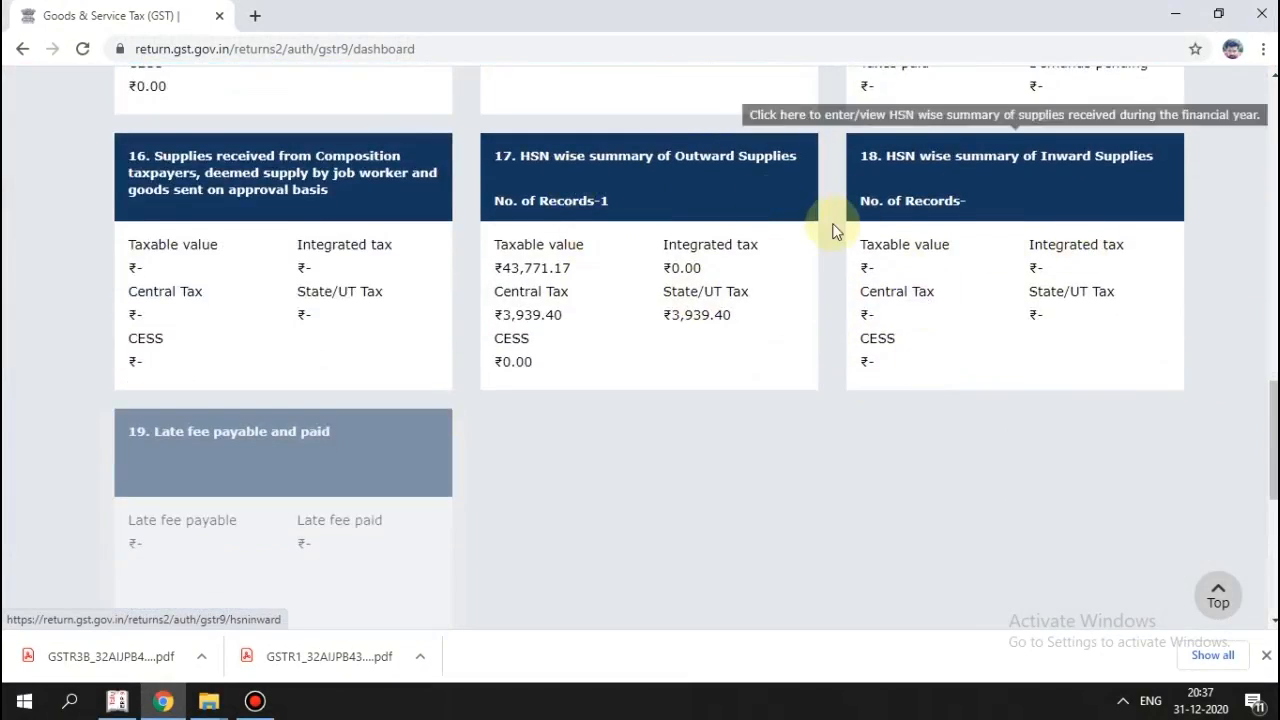
scroll(836, 236, "up", 1)
scroll(836, 236, "down", 3)
scroll(834, 236, "up", 5)
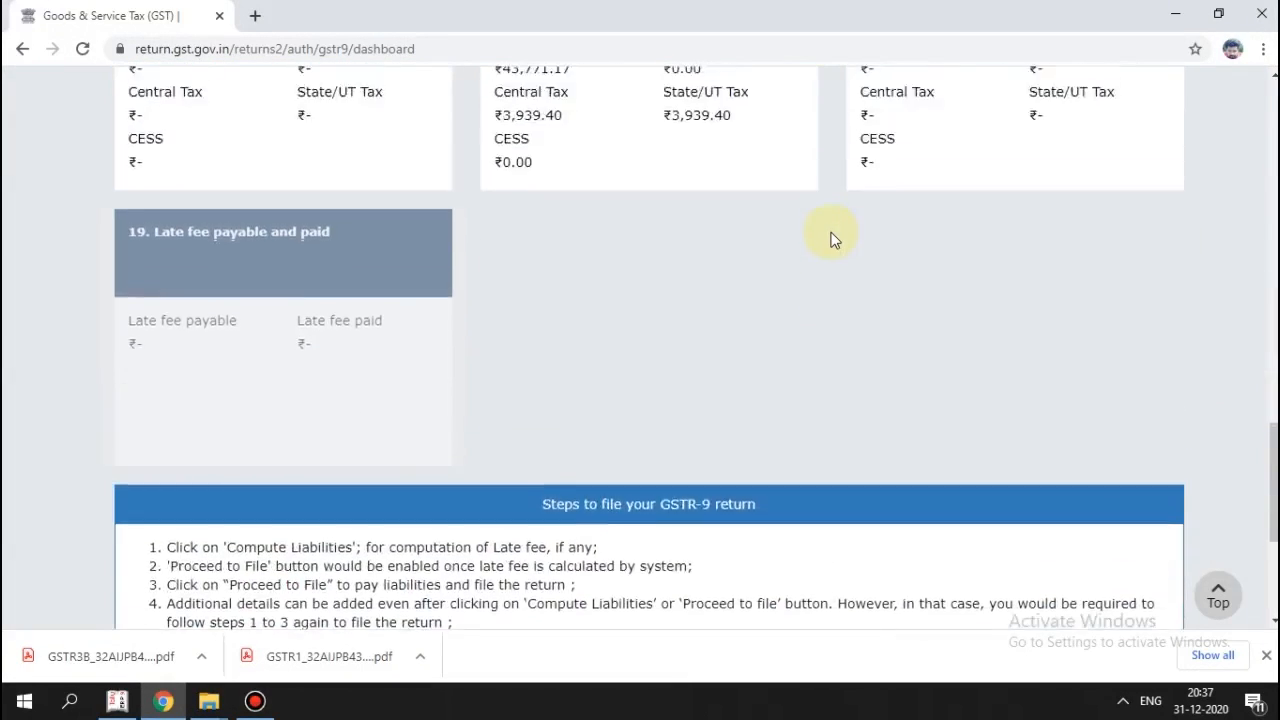
scroll(834, 236, "up", 5)
scroll(735, 262, "down", 10)
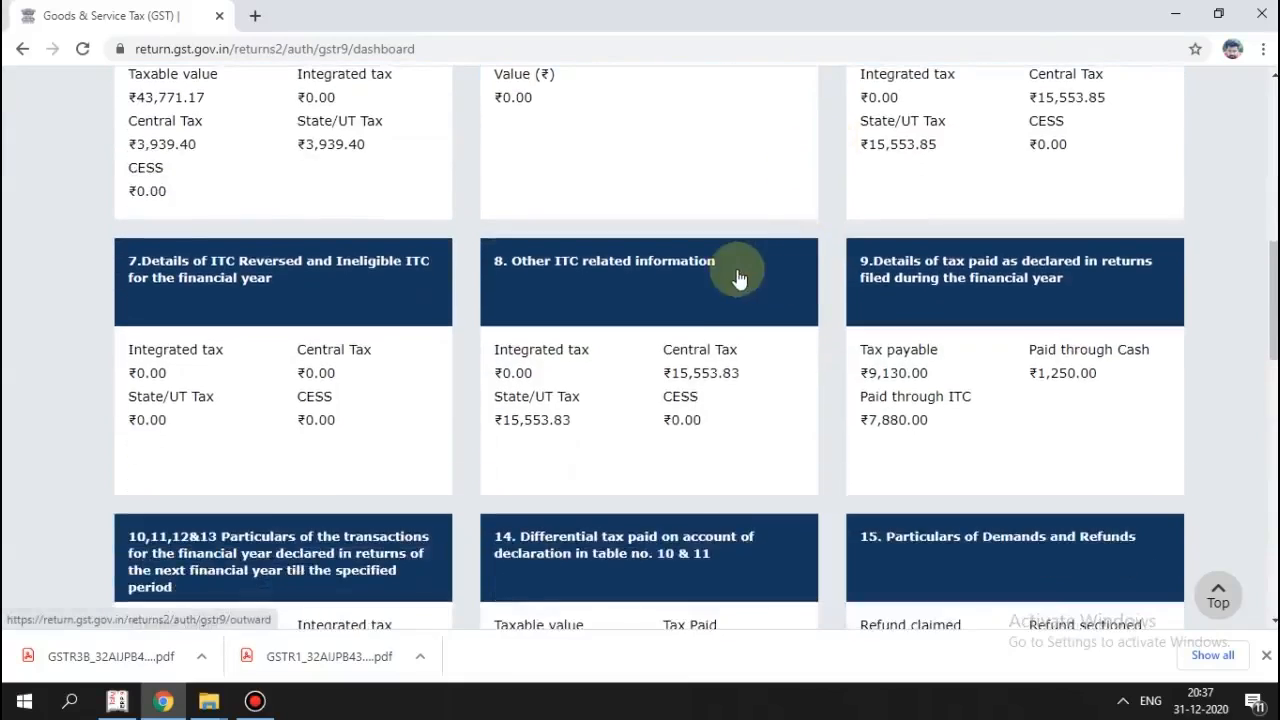
Compute the return's liabilities for any late fee, repeat the request, and return to the filing options at the end of the dashboard.
scroll(733, 260, "down", 3)
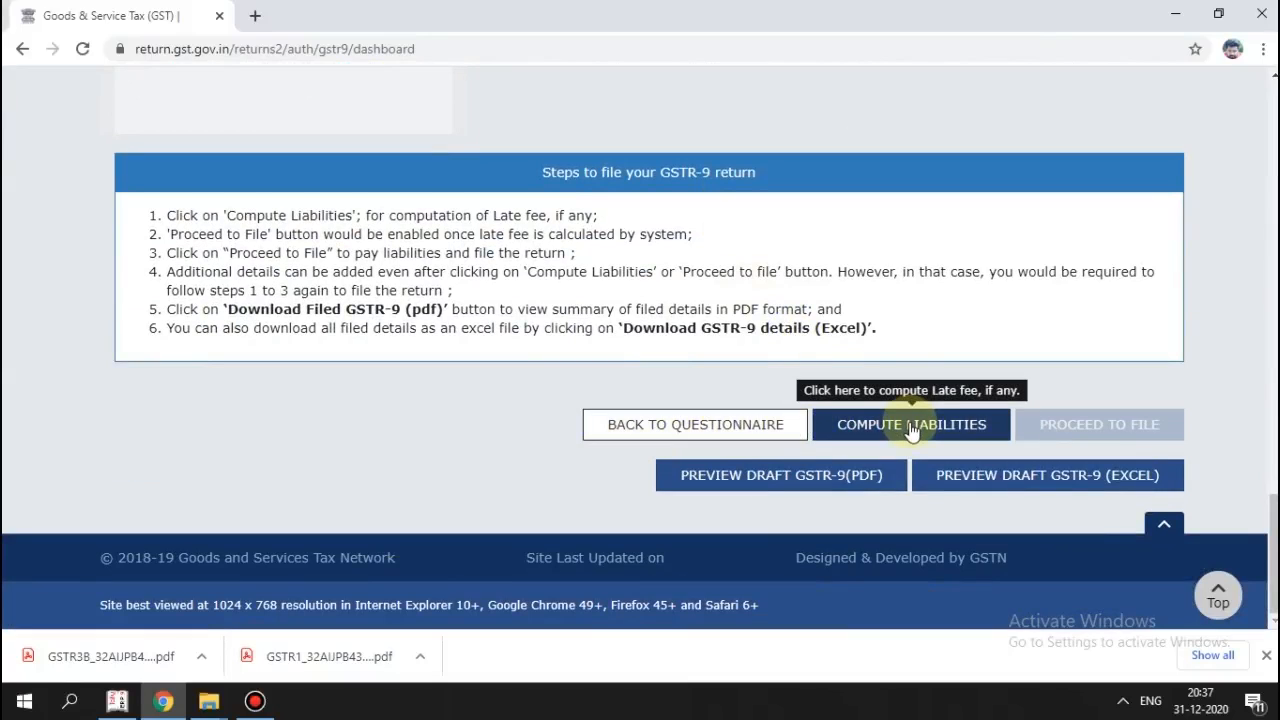
left_click(912, 428)
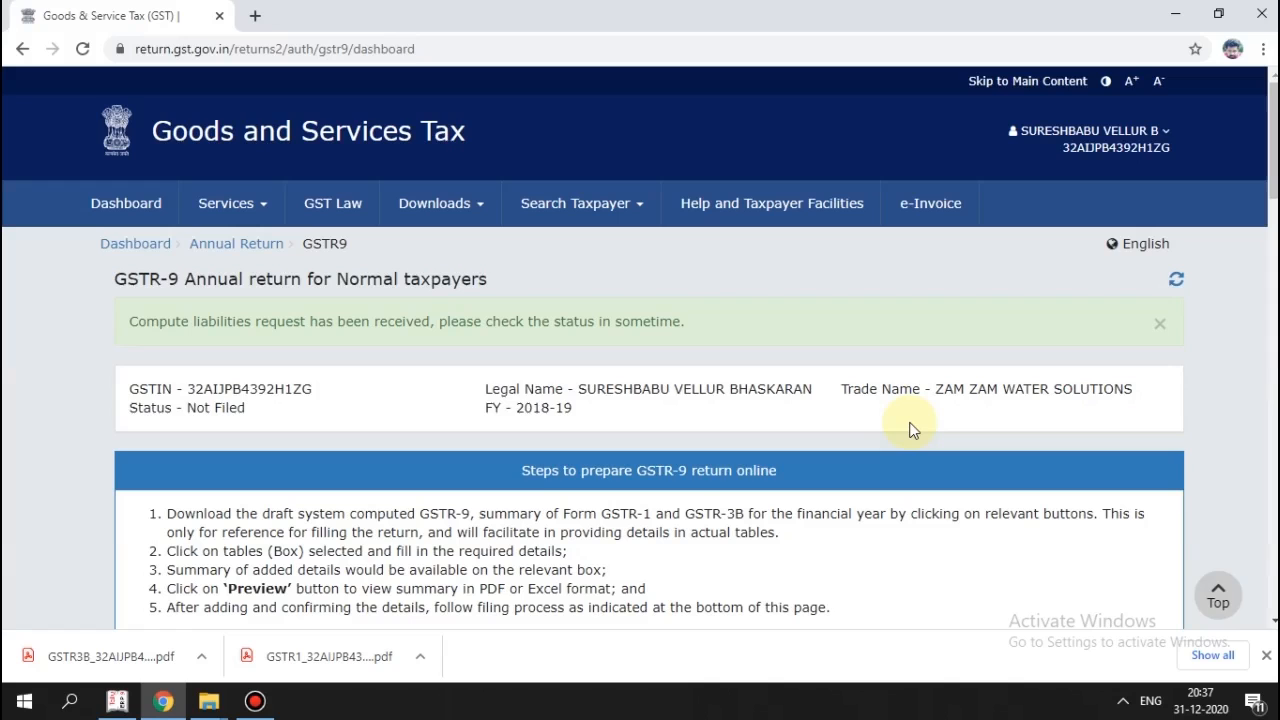
scroll(906, 418, "down", 15)
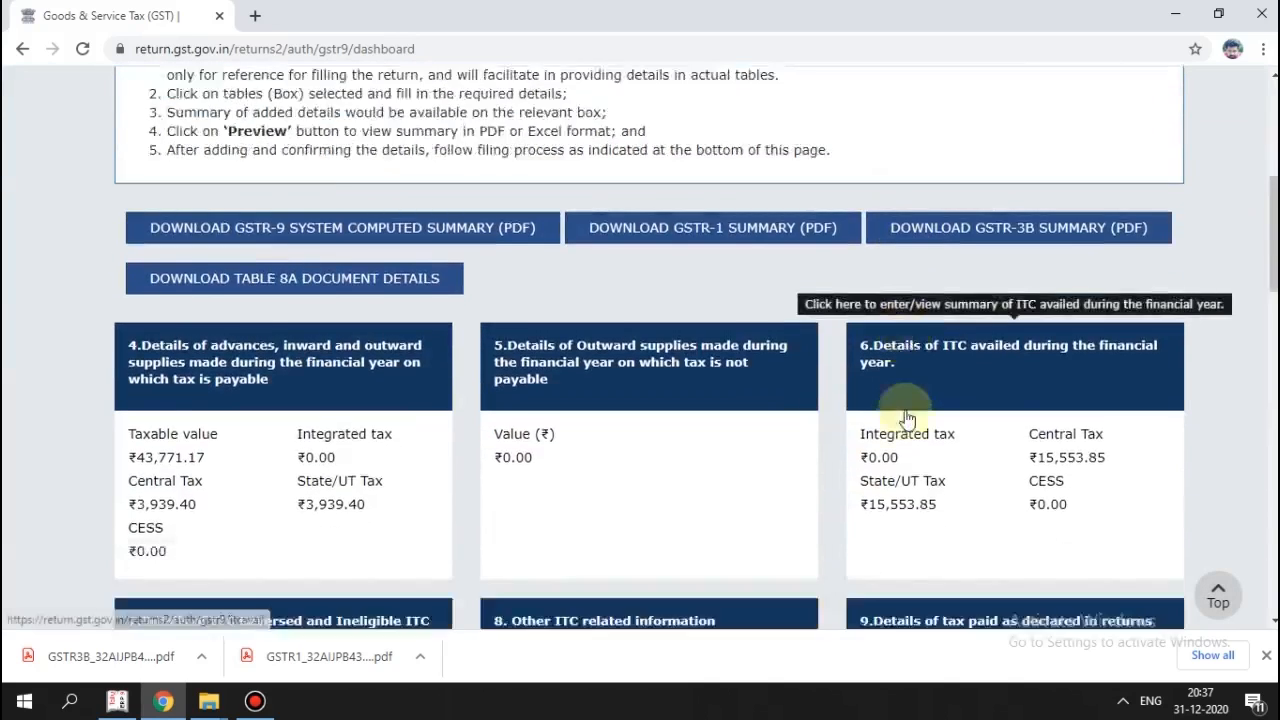
scroll(906, 418, "down", 3)
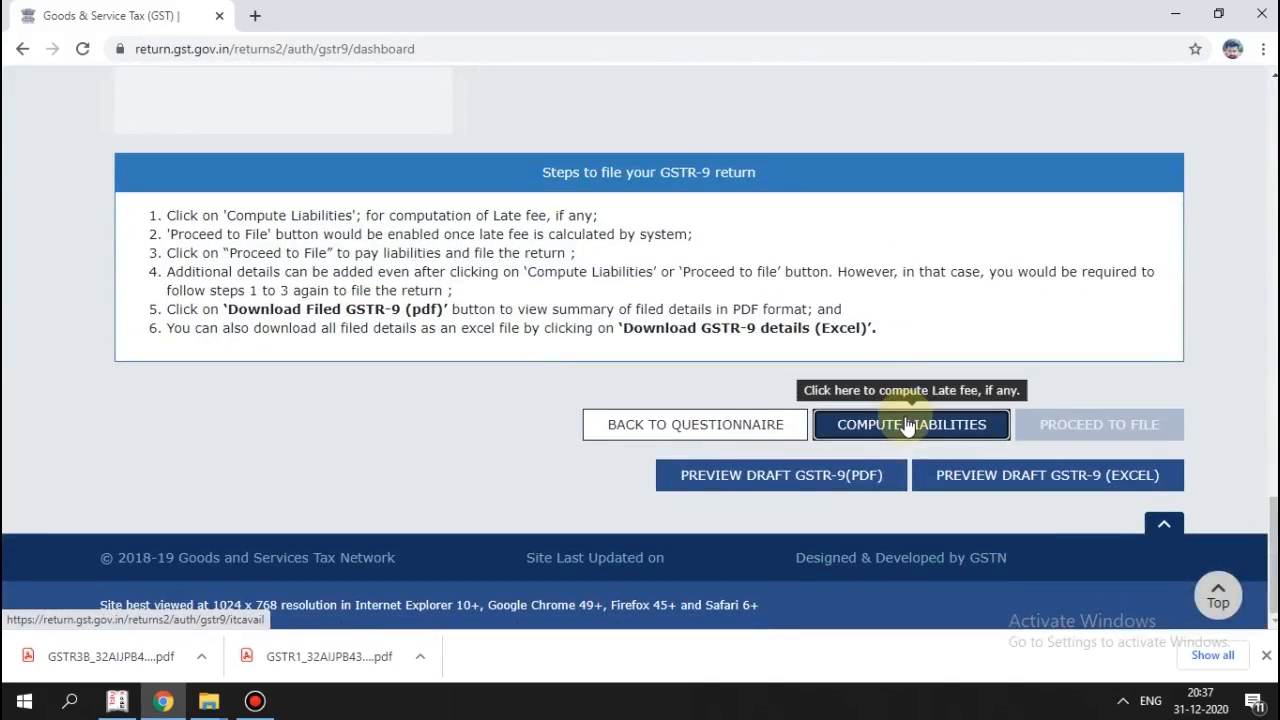
left_click(906, 425)
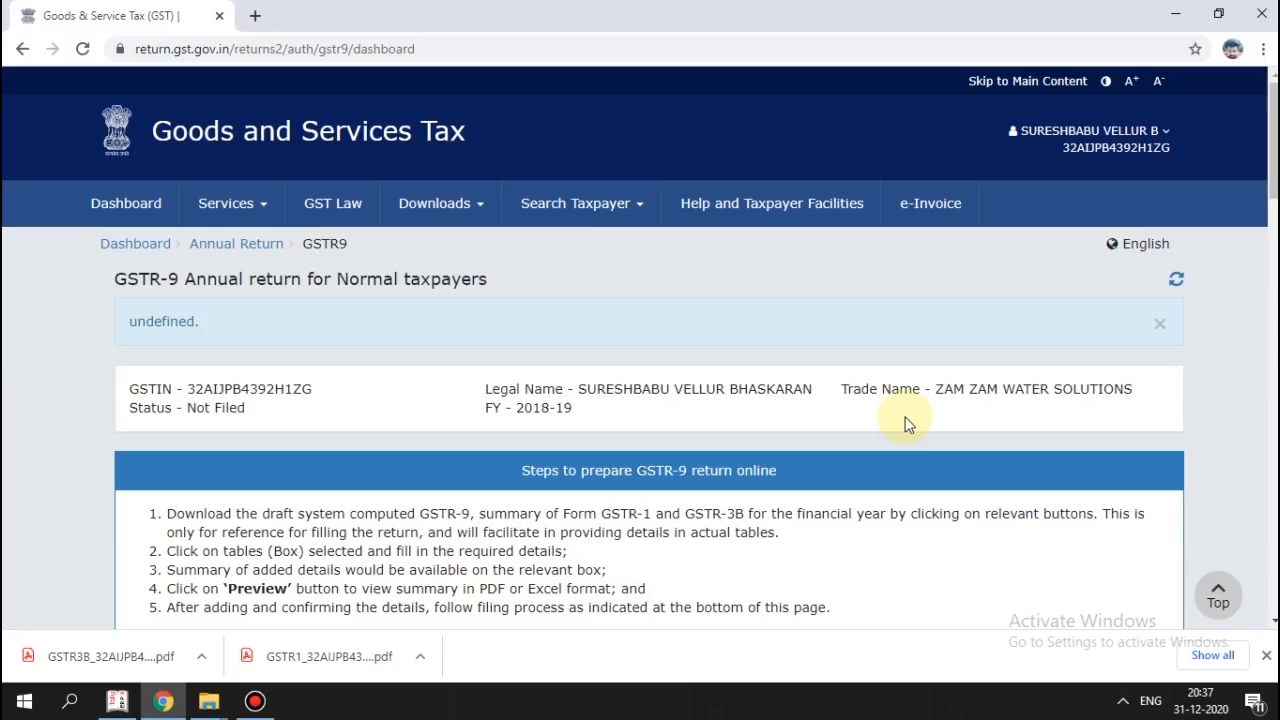
scroll(906, 425, "down", 2)
scroll(905, 424, "down", 15)
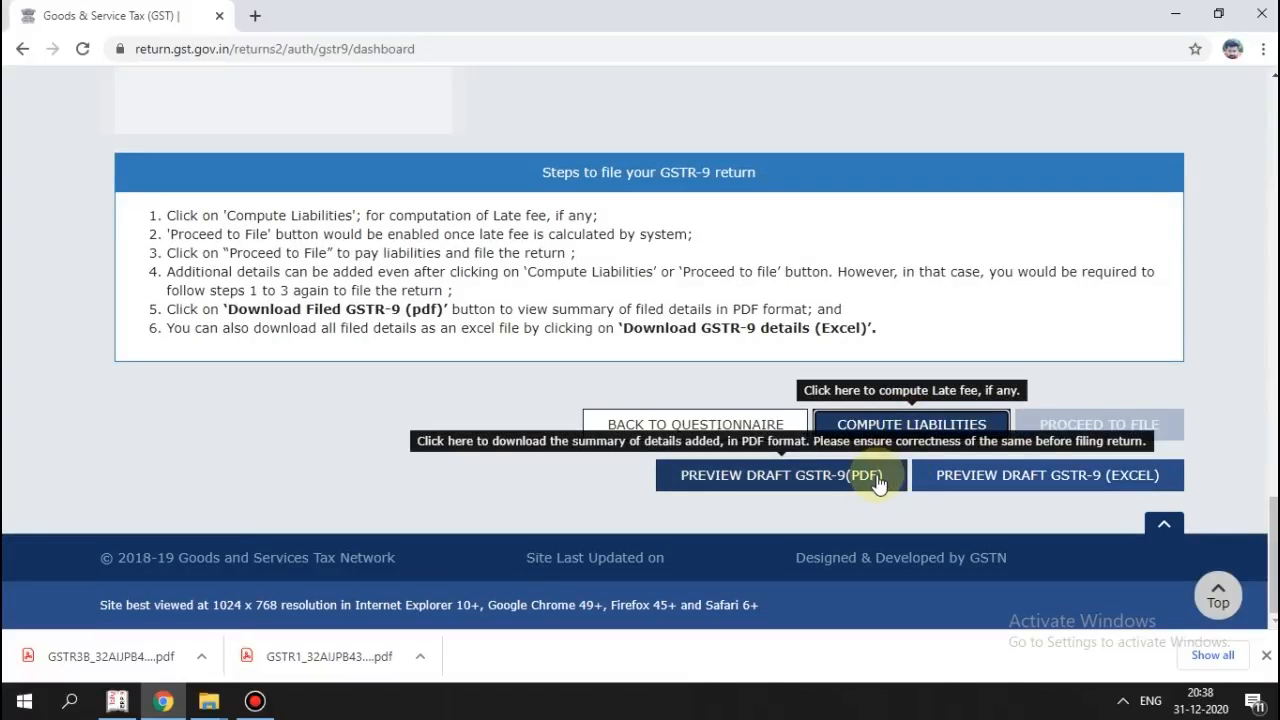
Download the draft GSTR-9 as a PDF and review its outward supply and ITC tables.
left_click(877, 480)
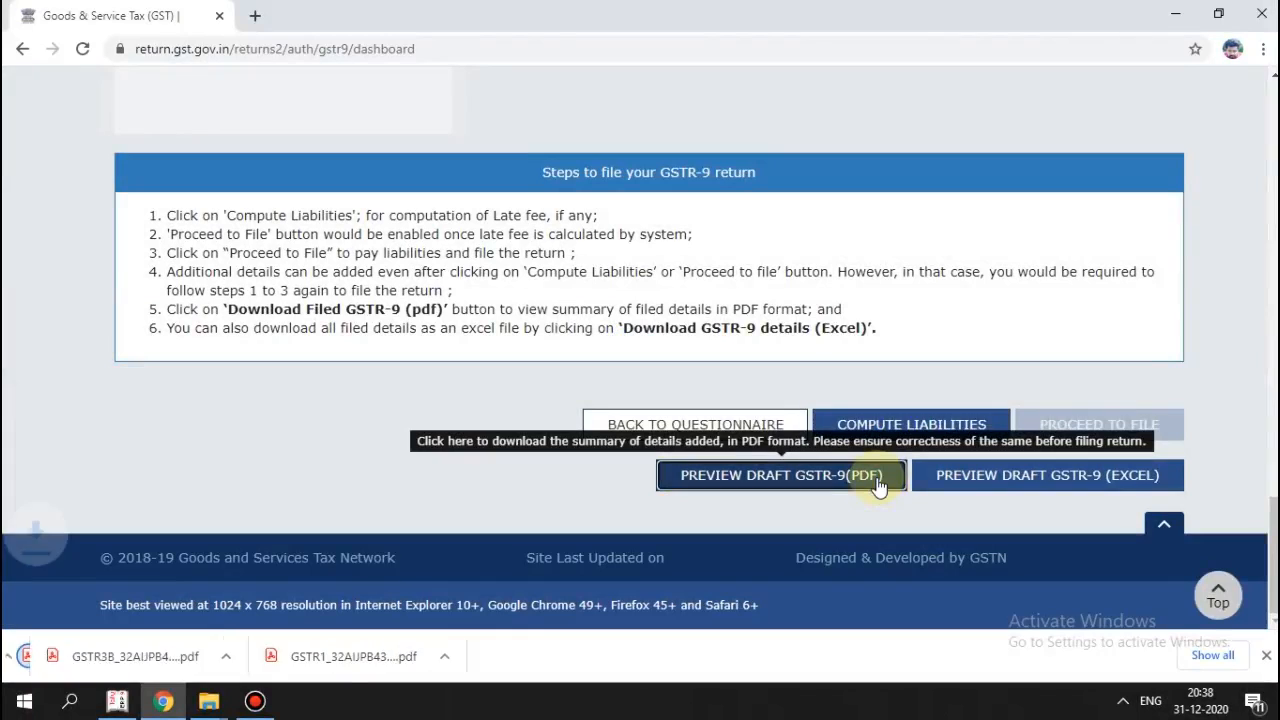
left_click(170, 652)
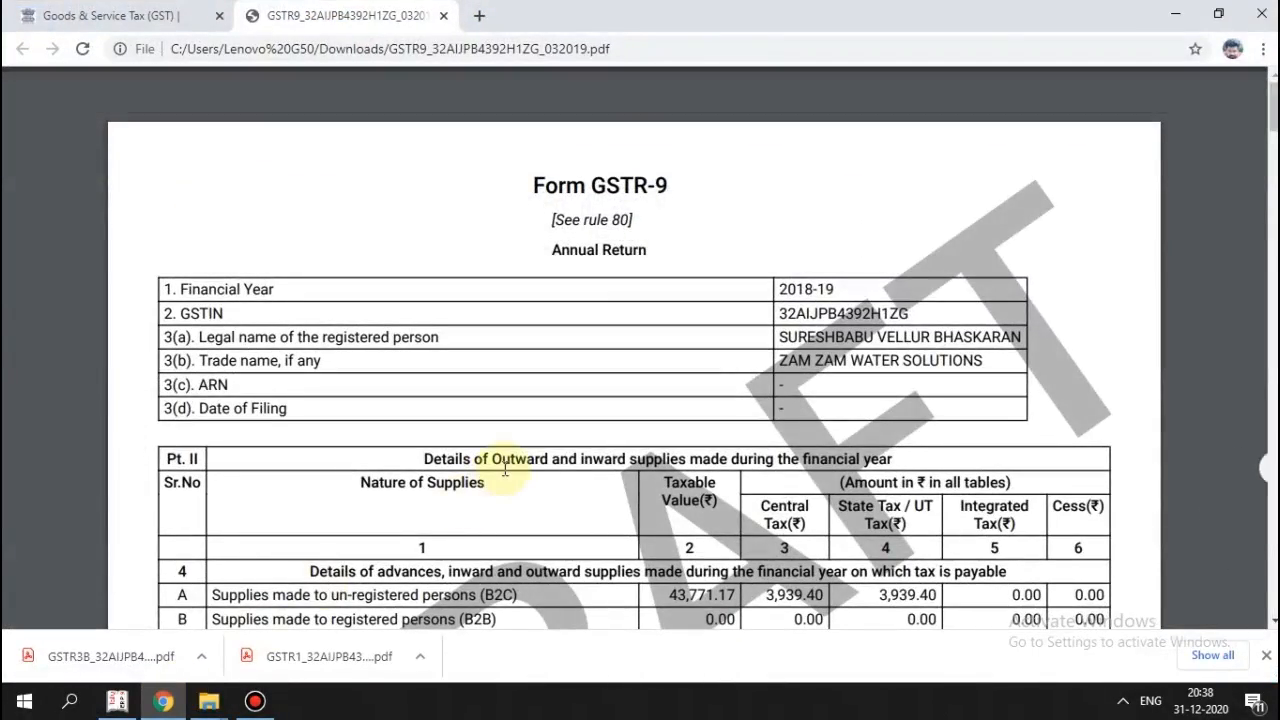
scroll(505, 469, "down", 5)
scroll(560, 440, "up", 3)
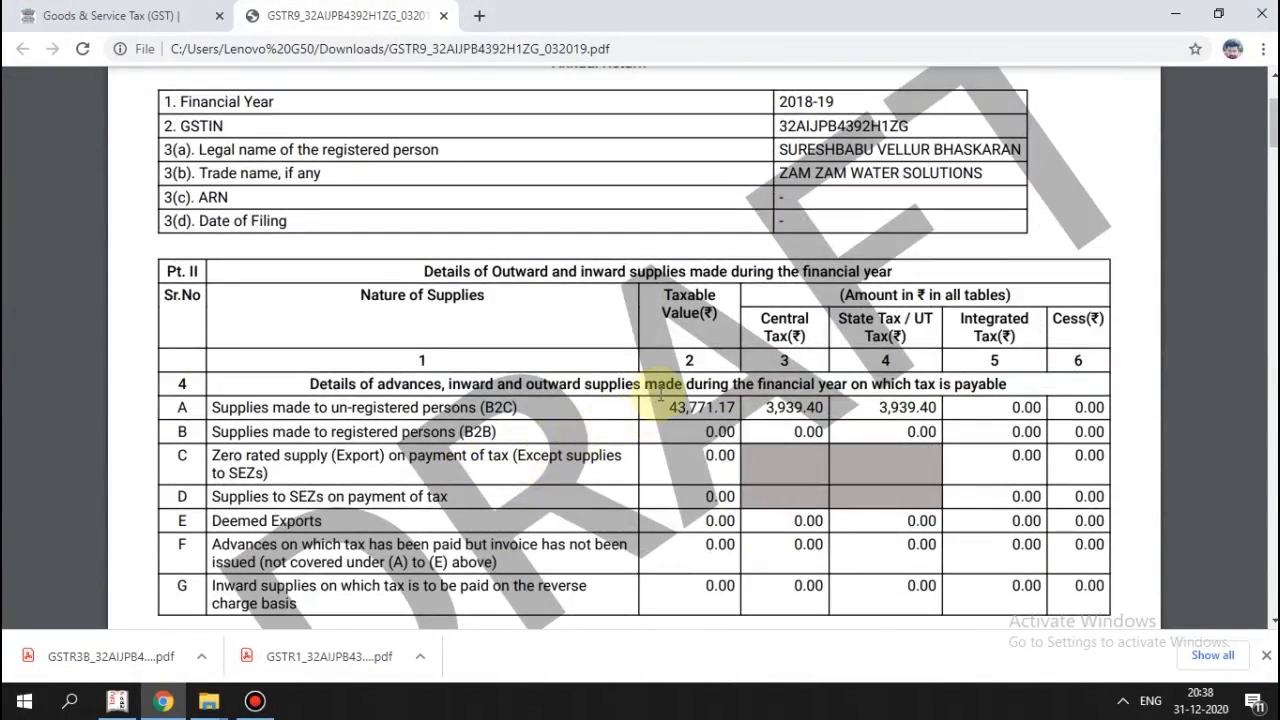
scroll(634, 414, "up", 1)
scroll(658, 430, "down", 3)
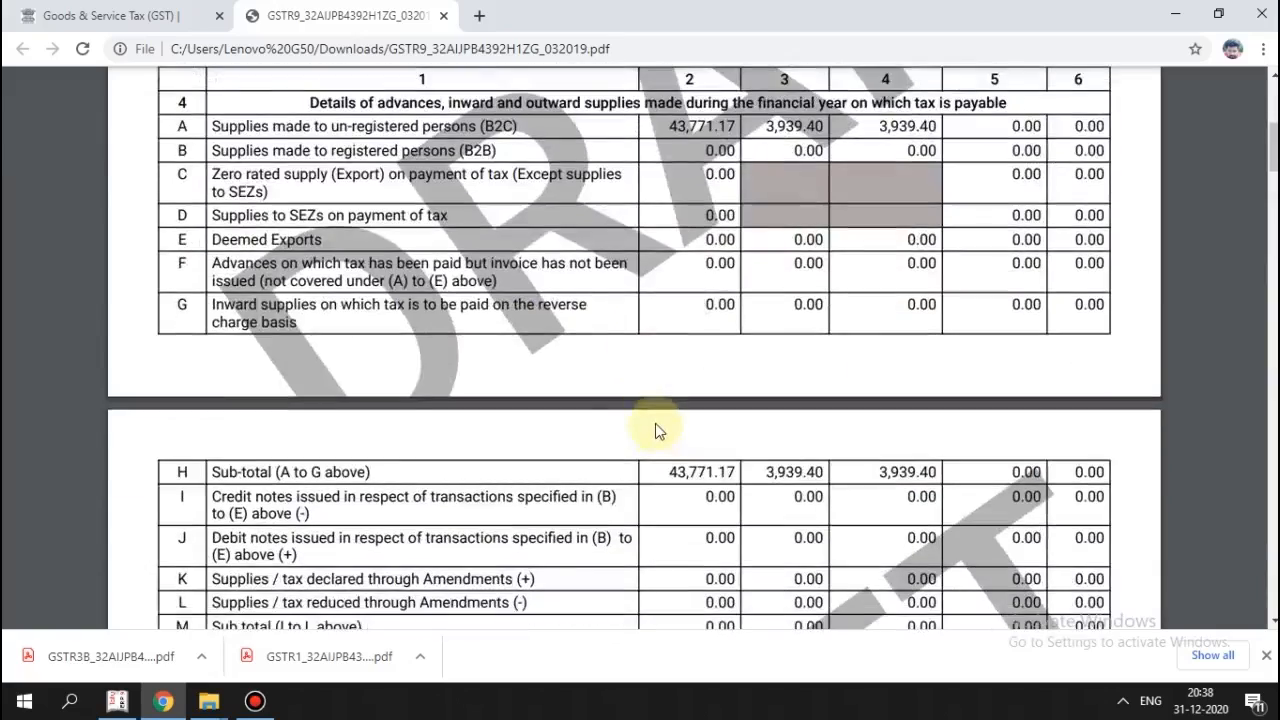
scroll(643, 403, "down", 4)
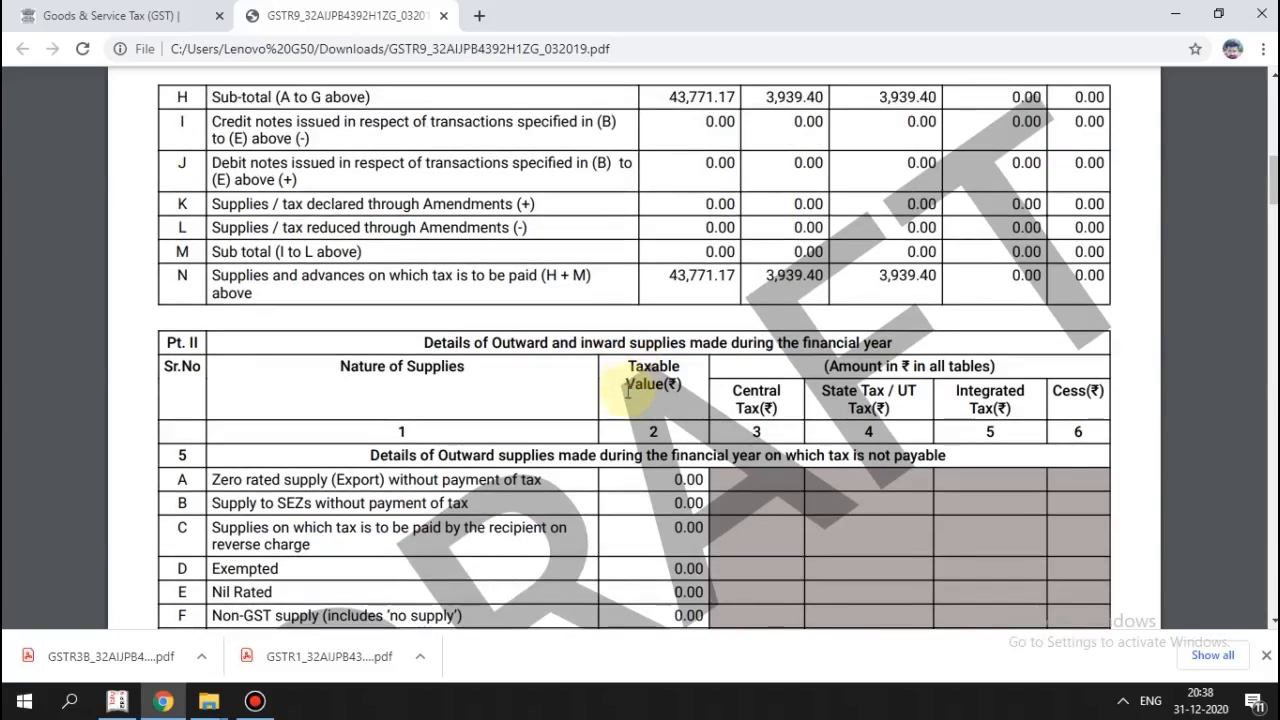
scroll(633, 386, "down", 9)
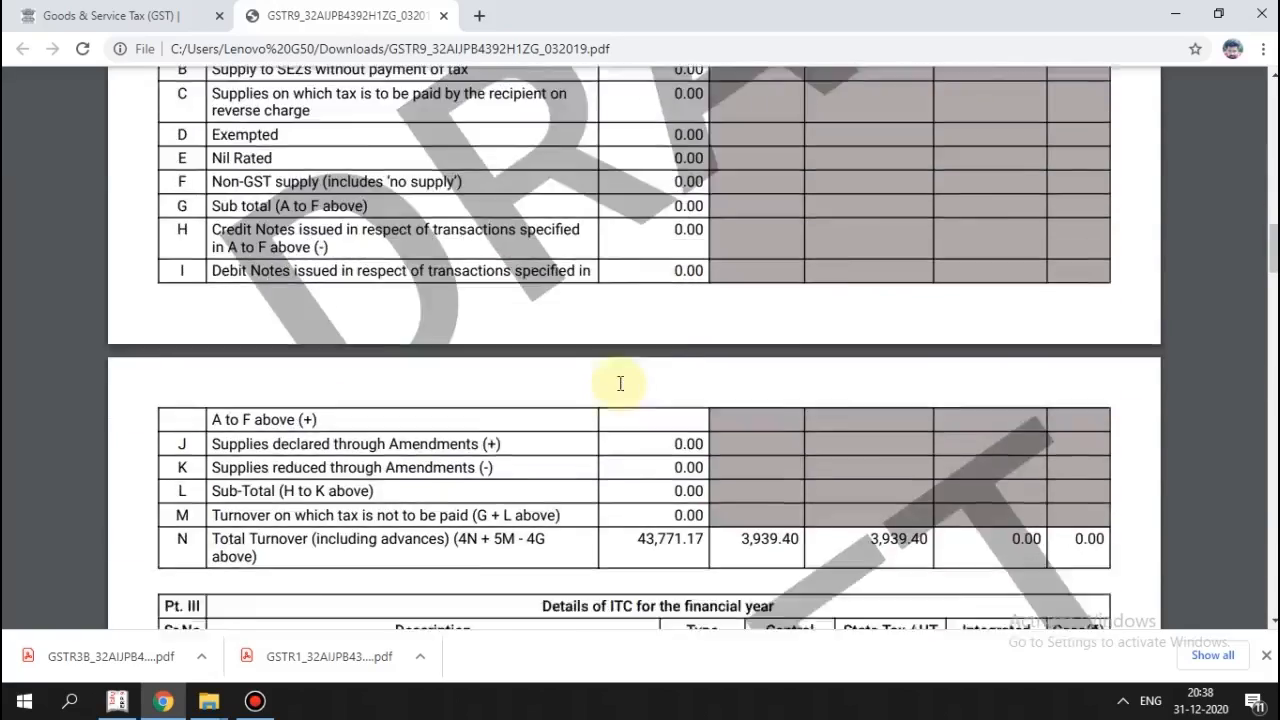
scroll(619, 382, "down", 12)
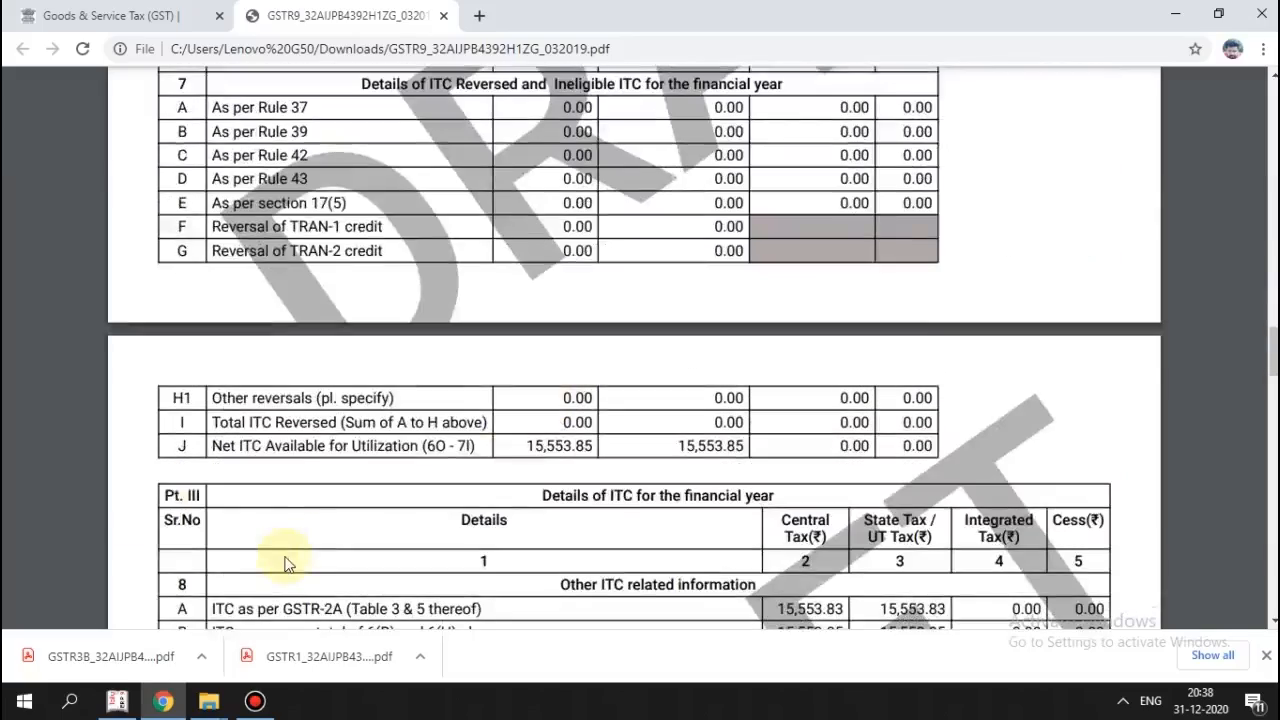
left_click(162, 702)
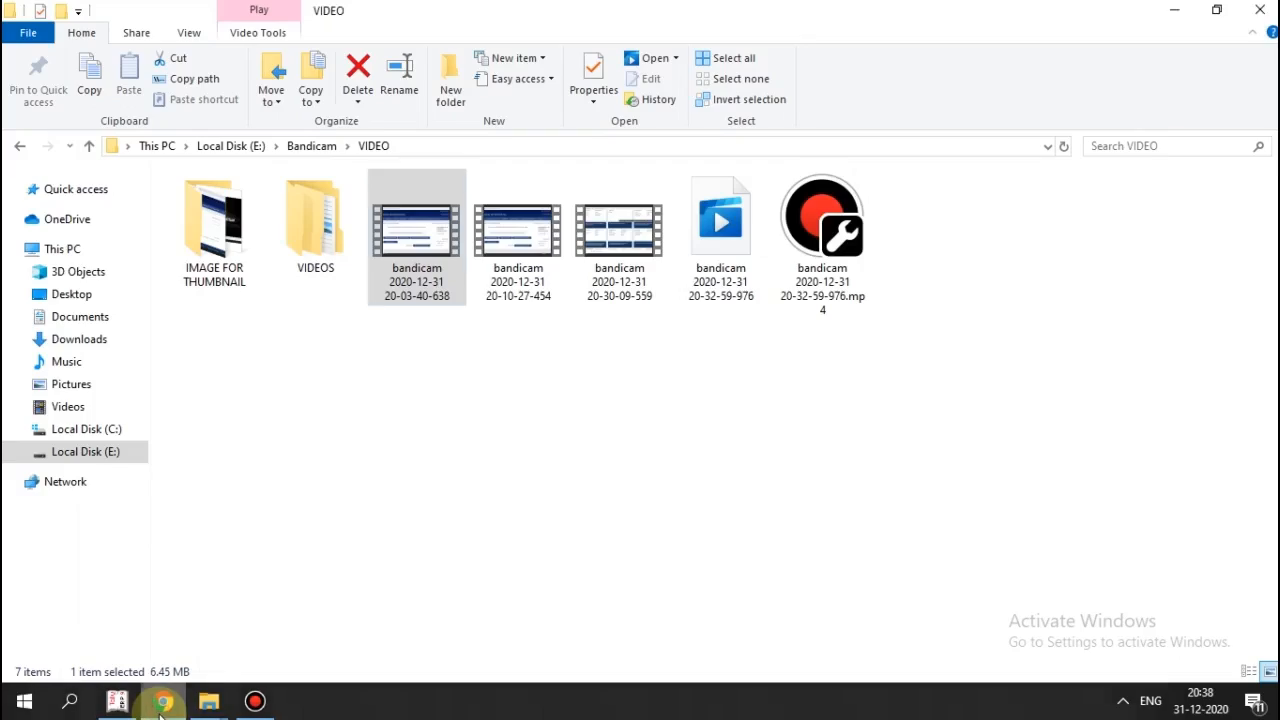
left_click(162, 702)
left_click(164, 705)
left_click(162, 702)
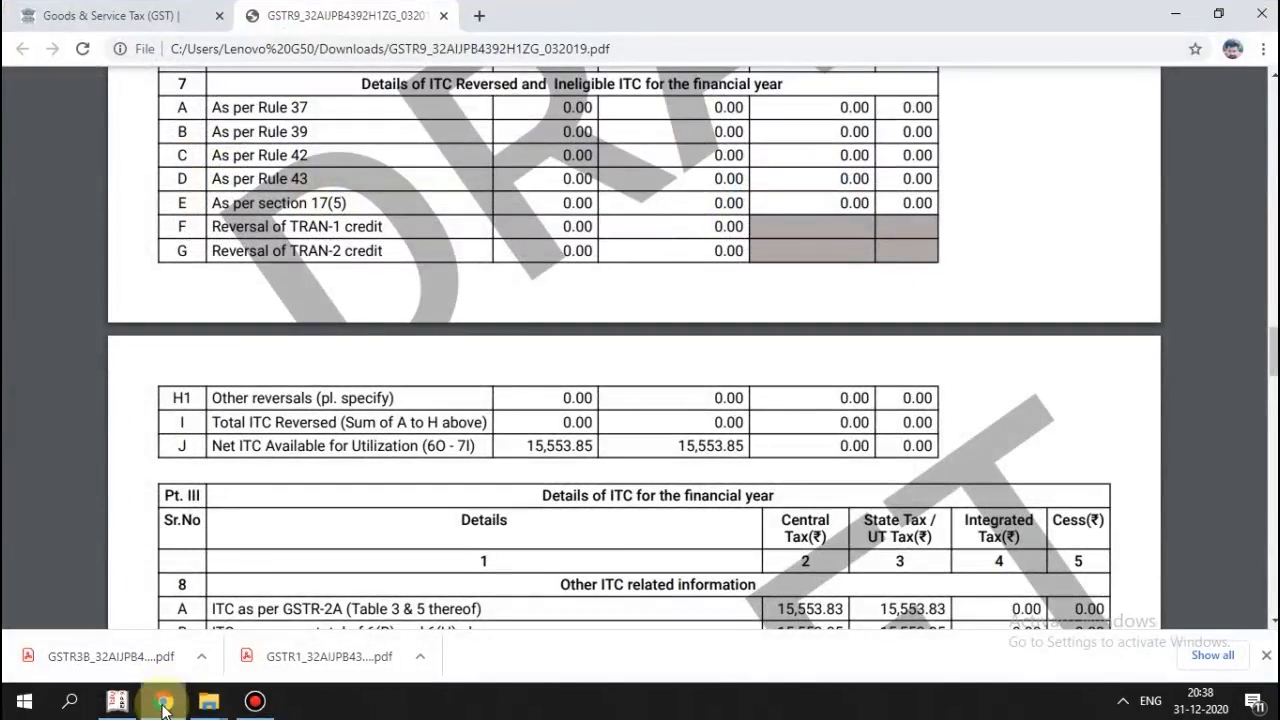
Return to the GSTR-9 dashboard, compute the return's liabilities again, and check its filing status.
left_click(168, 18)
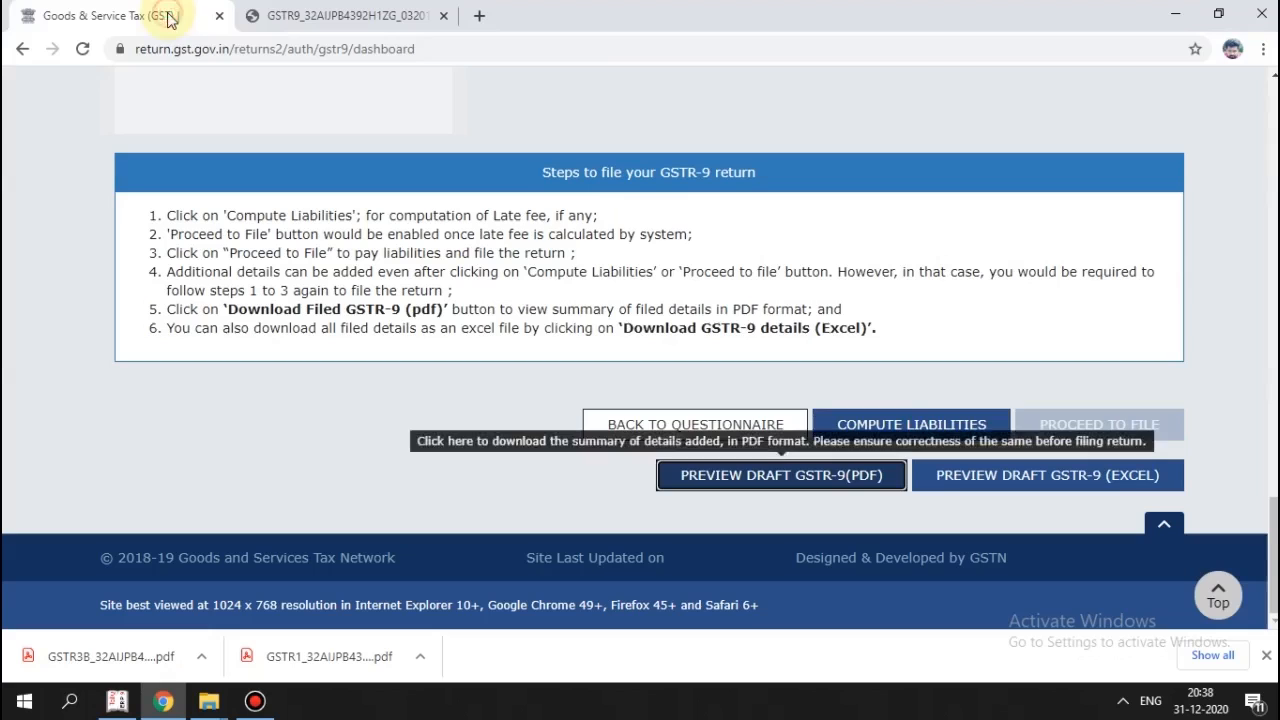
left_click(910, 430)
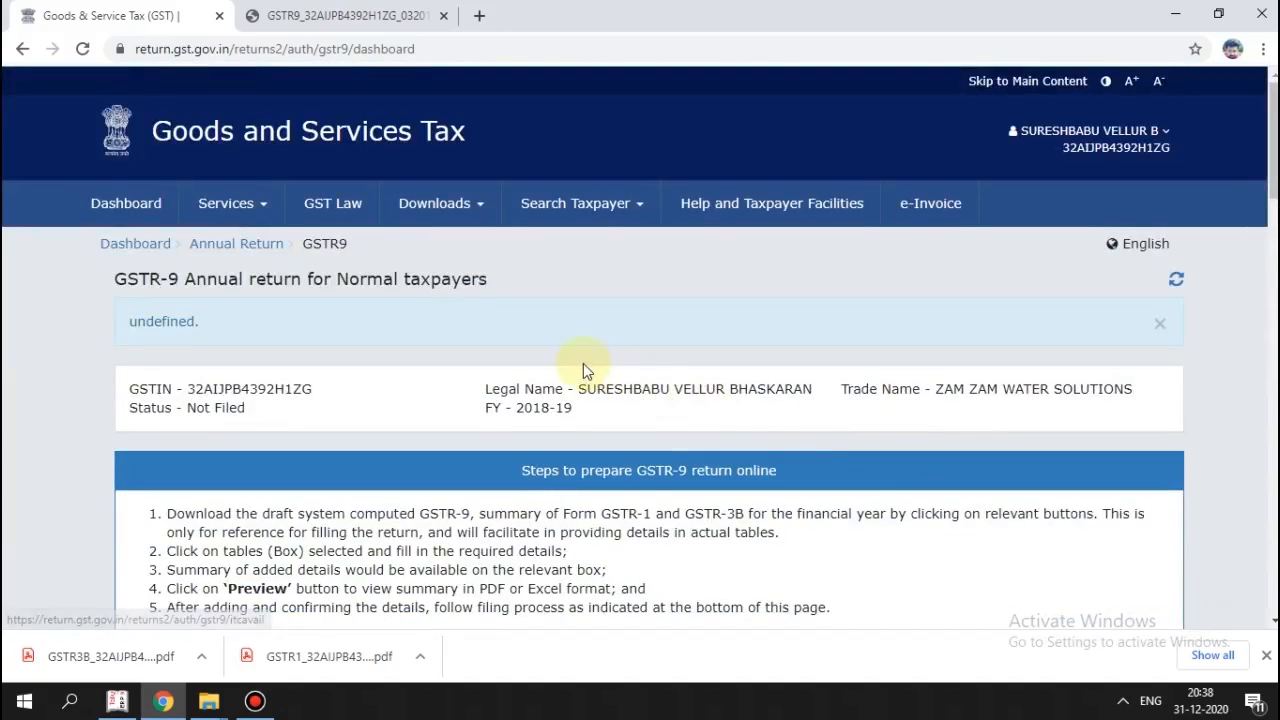
scroll(929, 330, "down", 12)
scroll(929, 336, "down", 10)
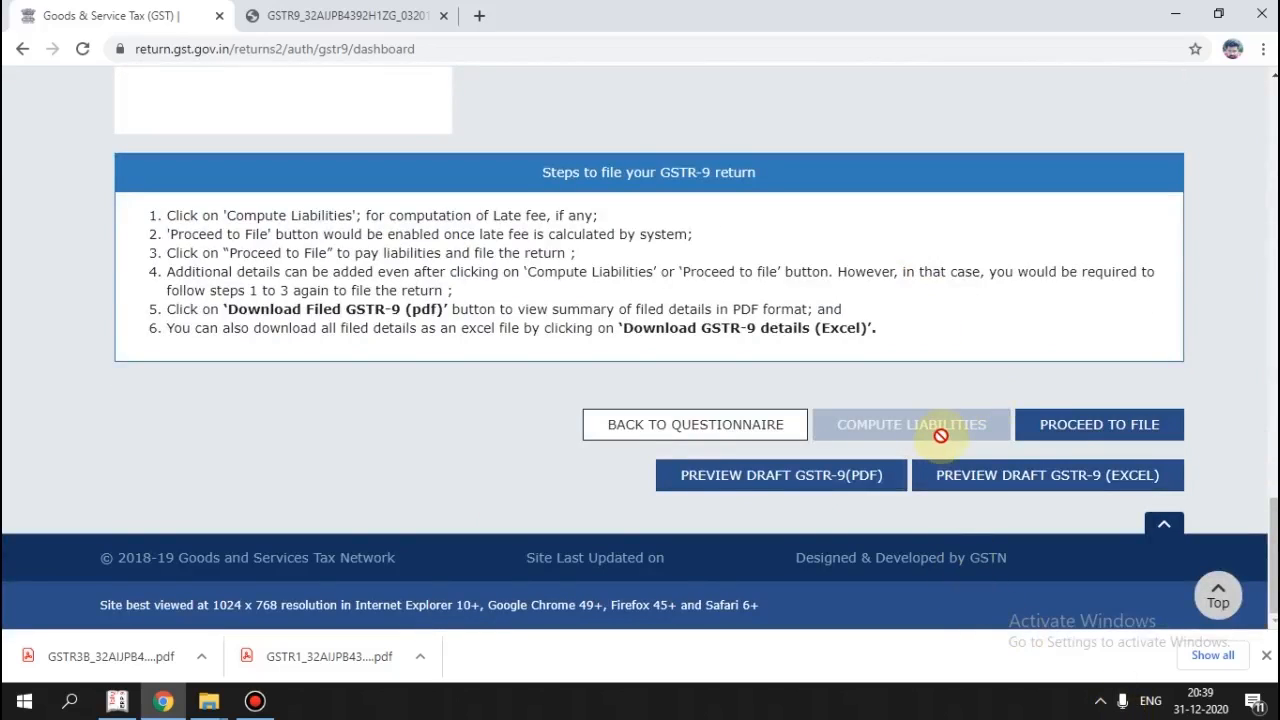
scroll(940, 435, "up", 20)
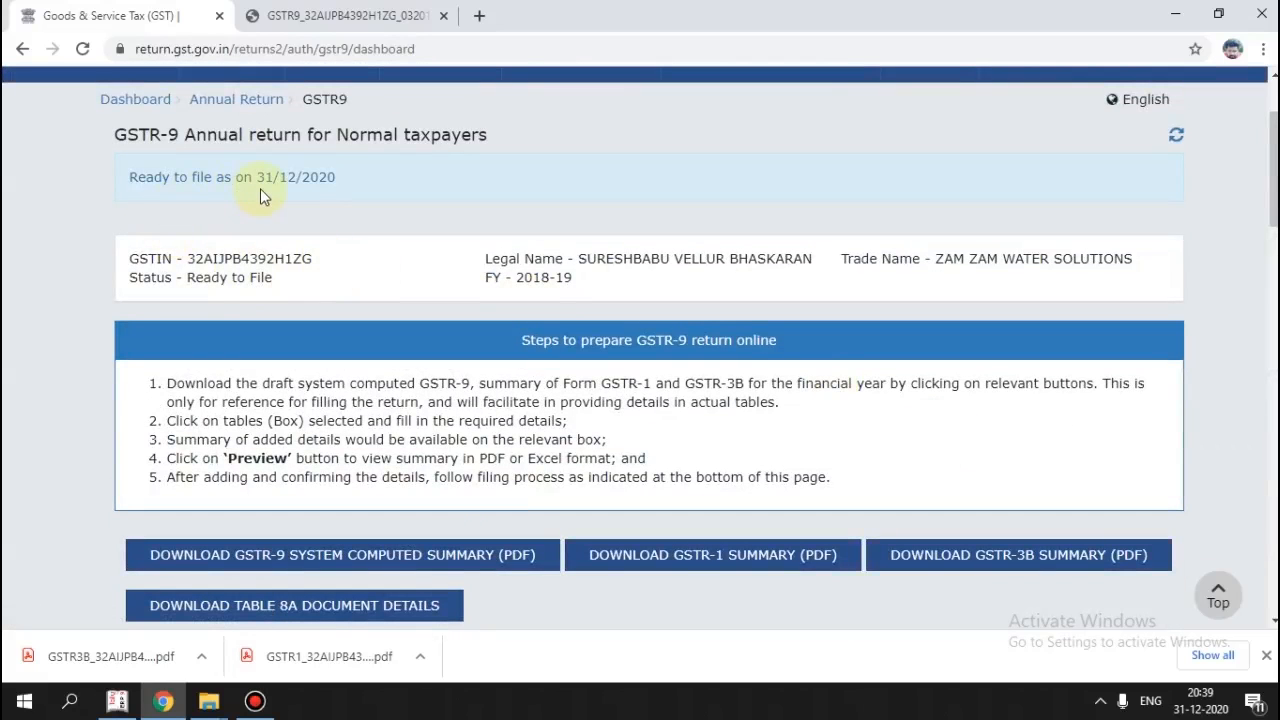
scroll(486, 380, "down", 15)
scroll(486, 380, "down", 6)
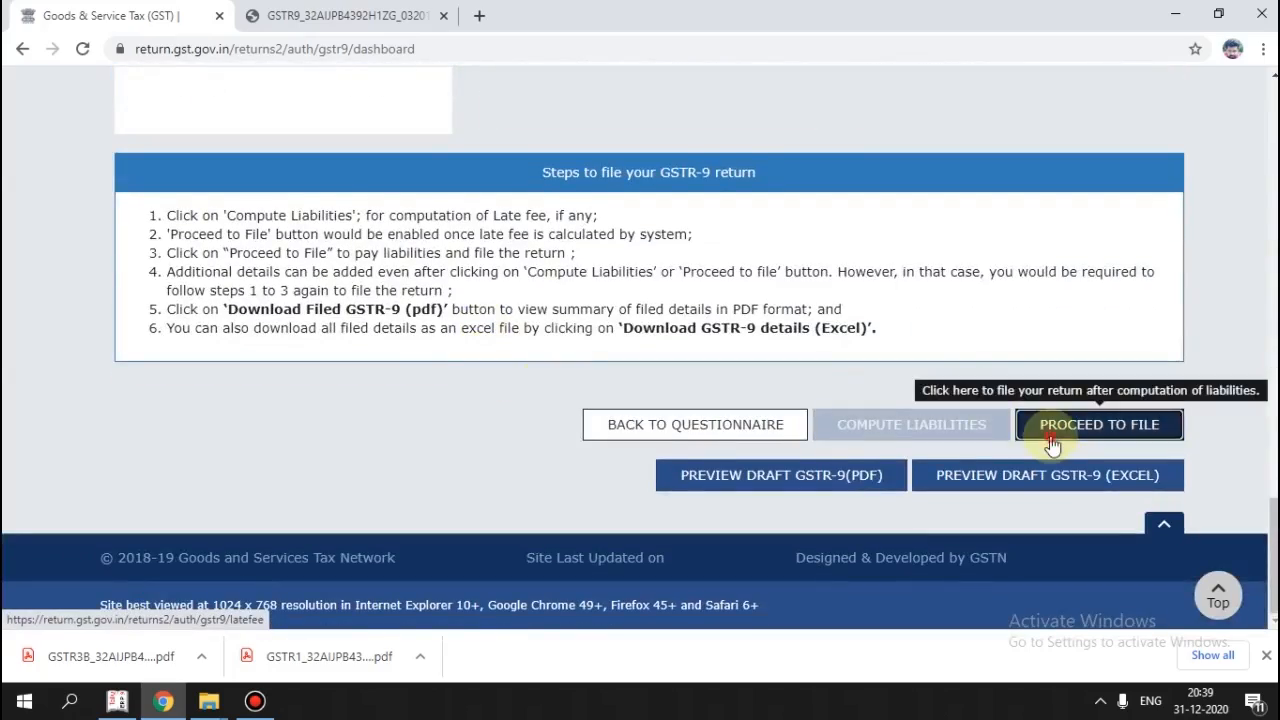
Proceed to file the return and review the cash ledger balance and the late fee payable and paid.
left_click(1050, 436)
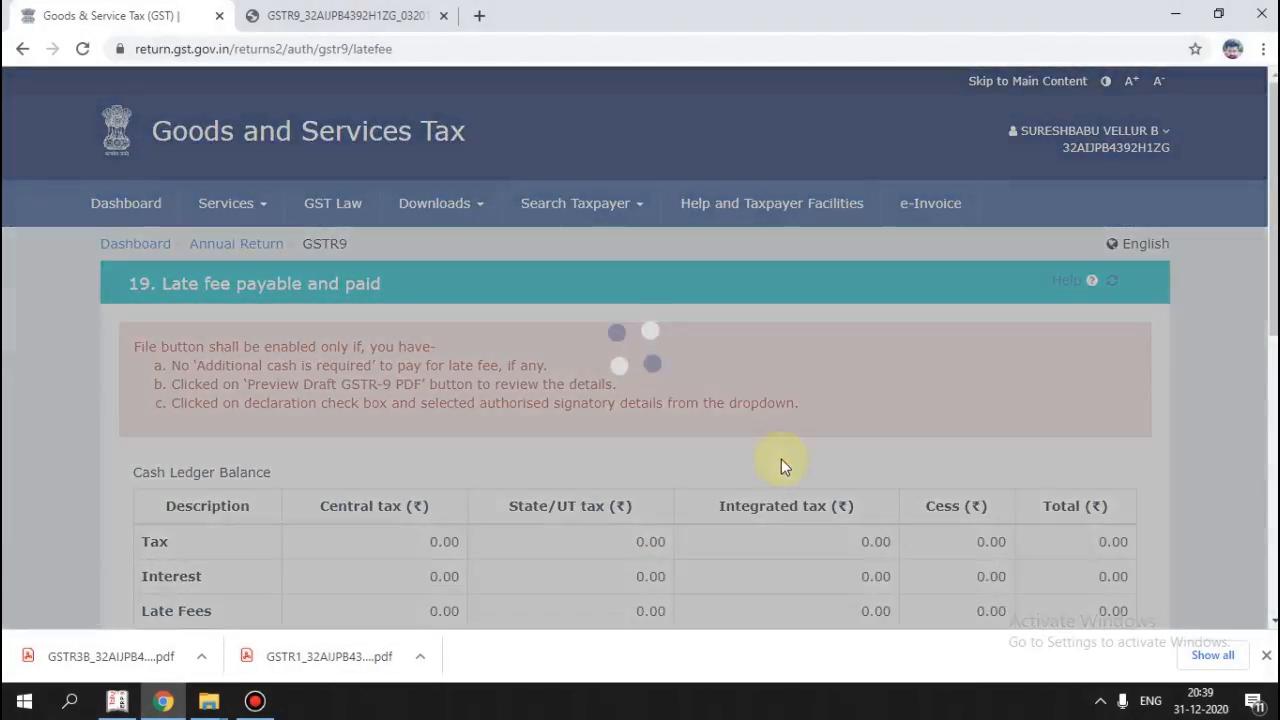
scroll(781, 459, "down", 3)
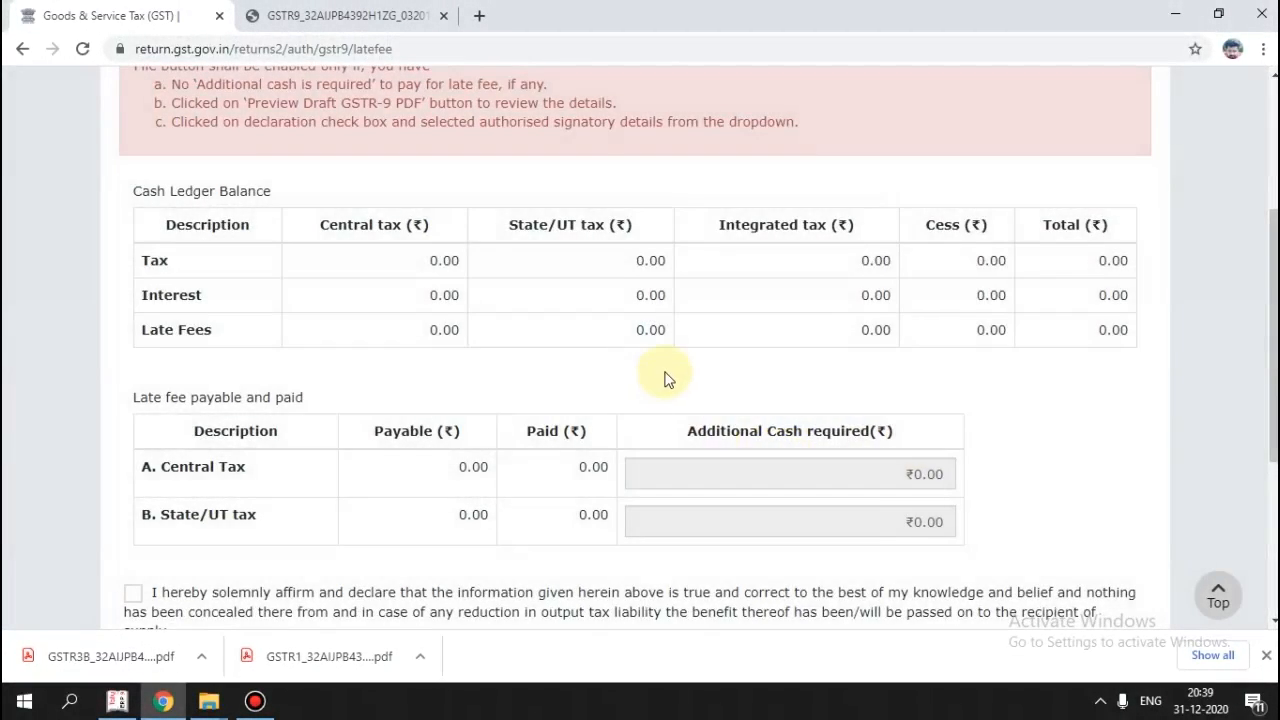
scroll(690, 382, "down", 2)
scroll(660, 374, "up", 2)
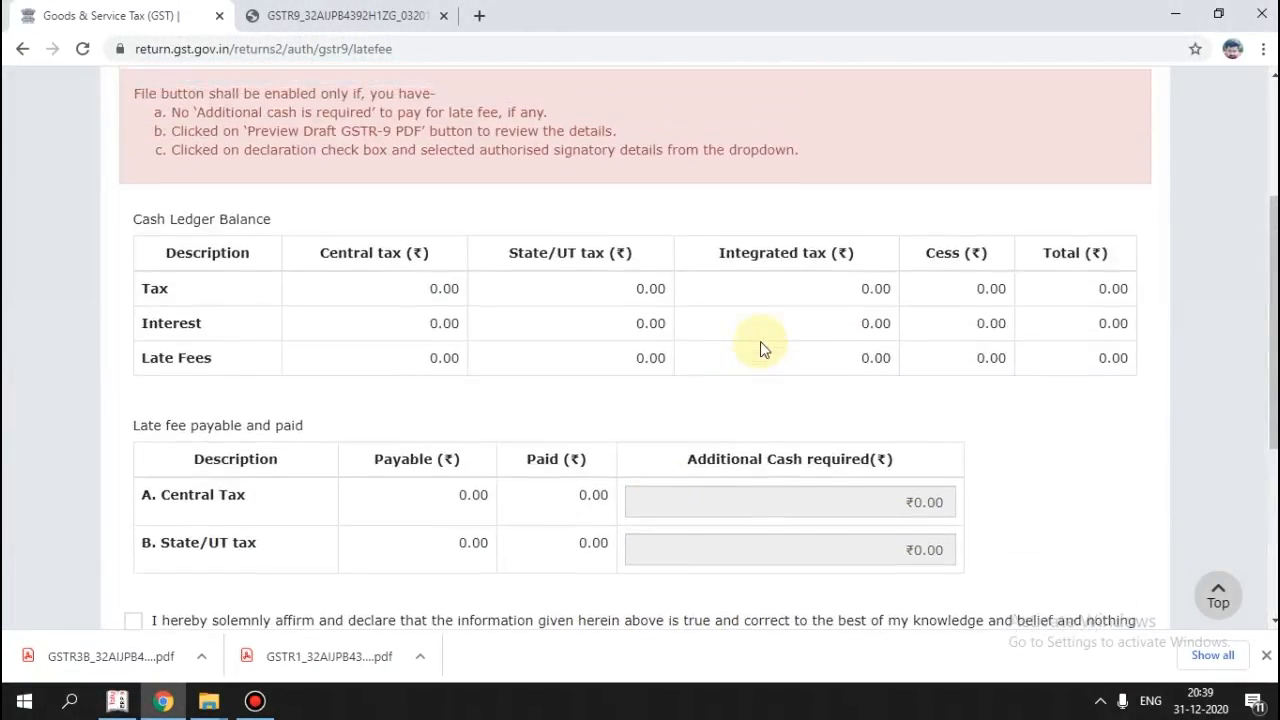
scroll(760, 347, "up", 3)
scroll(606, 368, "down", 3)
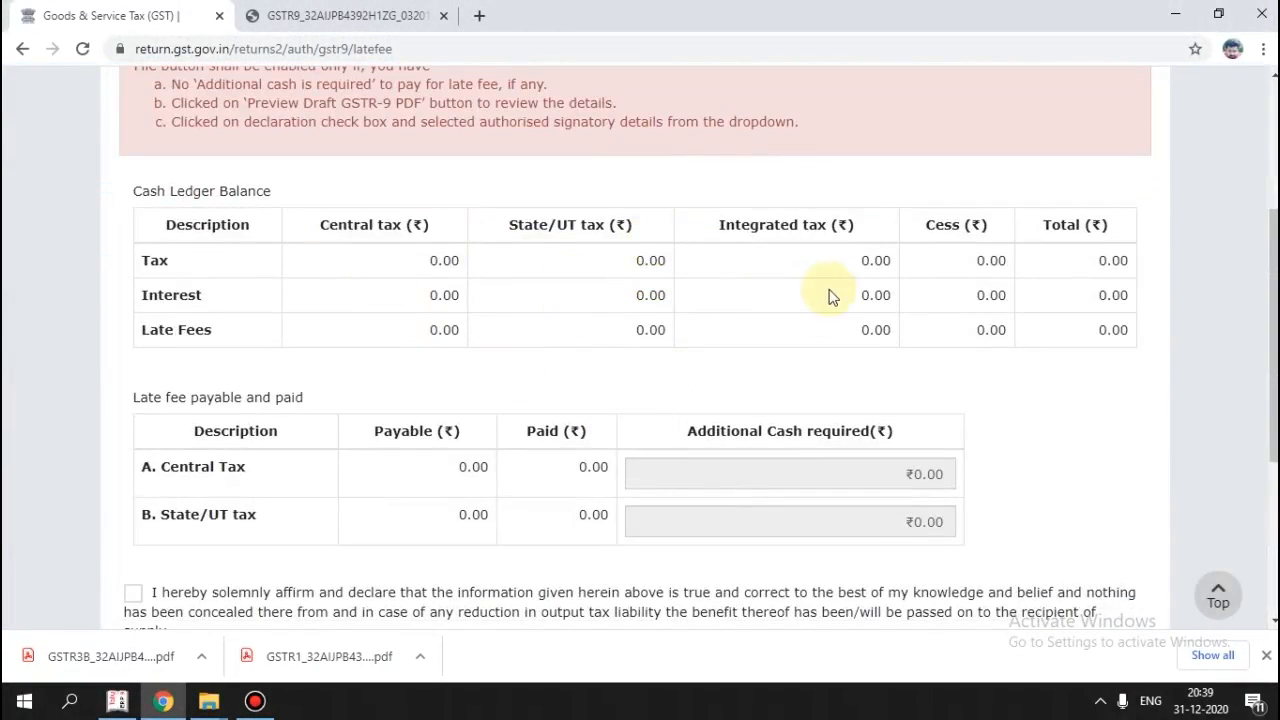
scroll(306, 506, "down", 2)
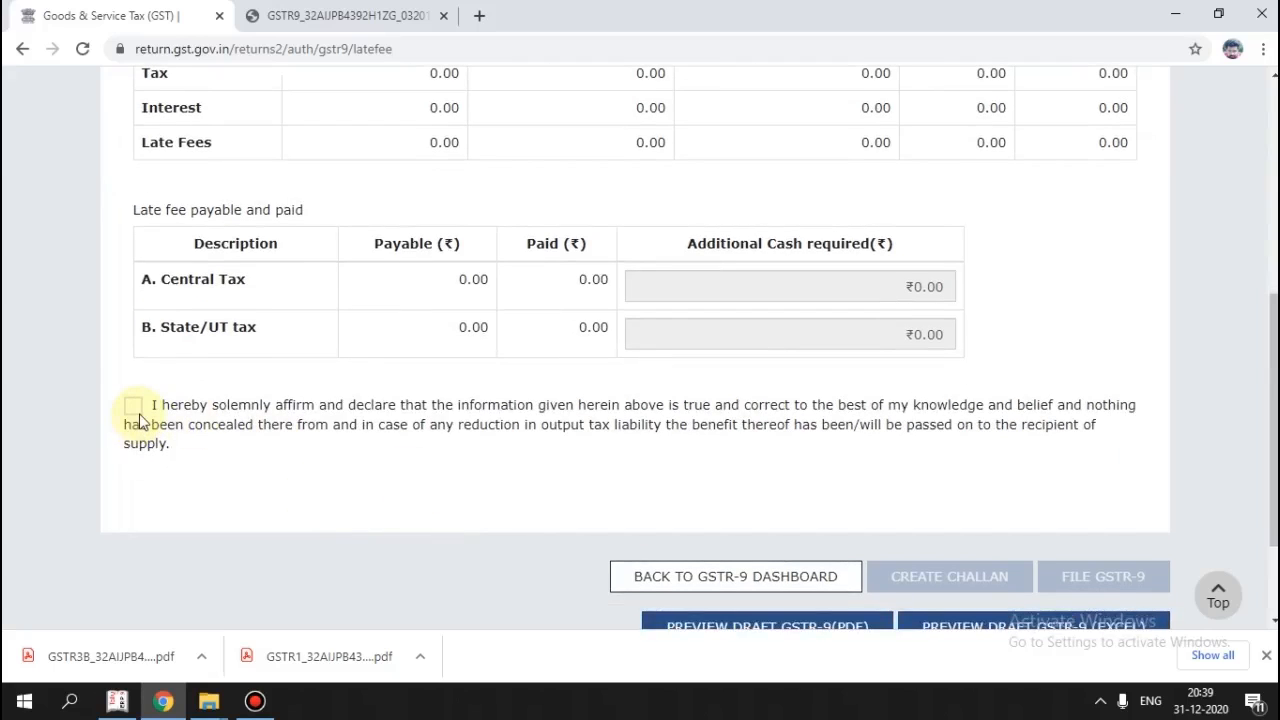
Accept the declaration that the information is true and correct, and select the authorised signatory.
left_click(140, 414)
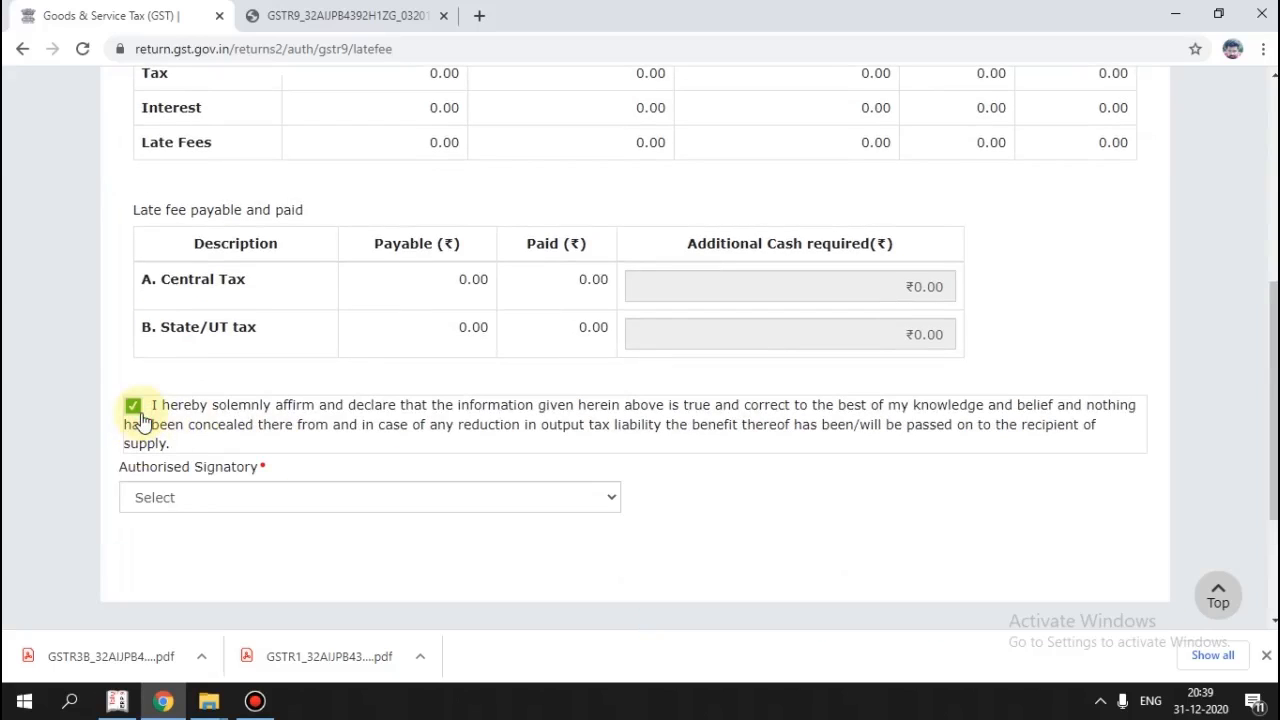
left_click(575, 500)
left_click(522, 537)
scroll(694, 523, "down", 3)
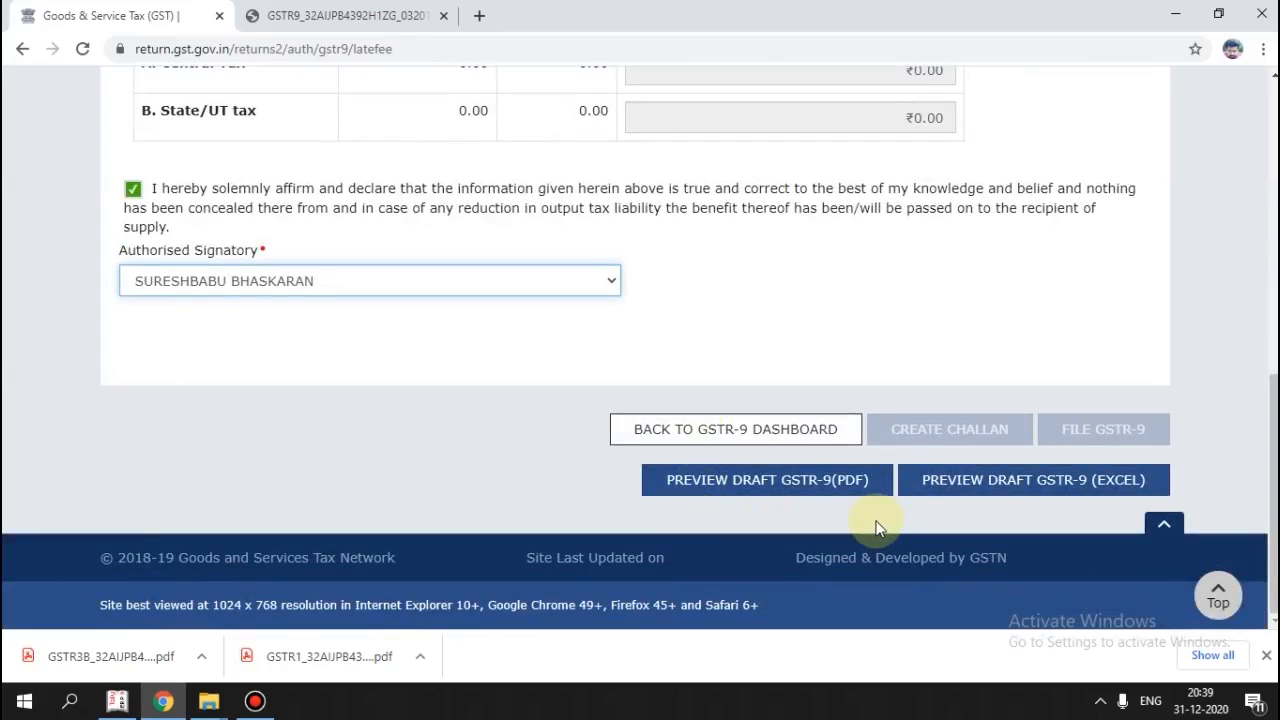
scroll(771, 491, "up", 3)
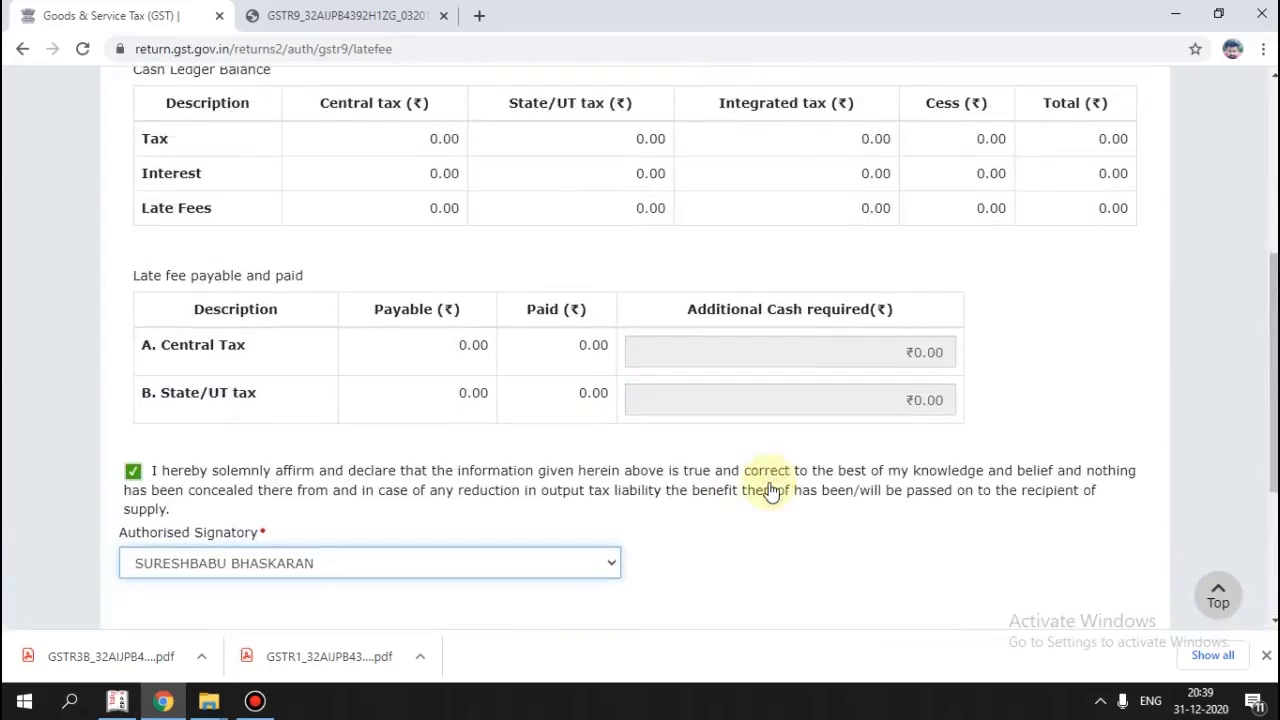
scroll(768, 488, "up", 4)
scroll(768, 488, "down", 6)
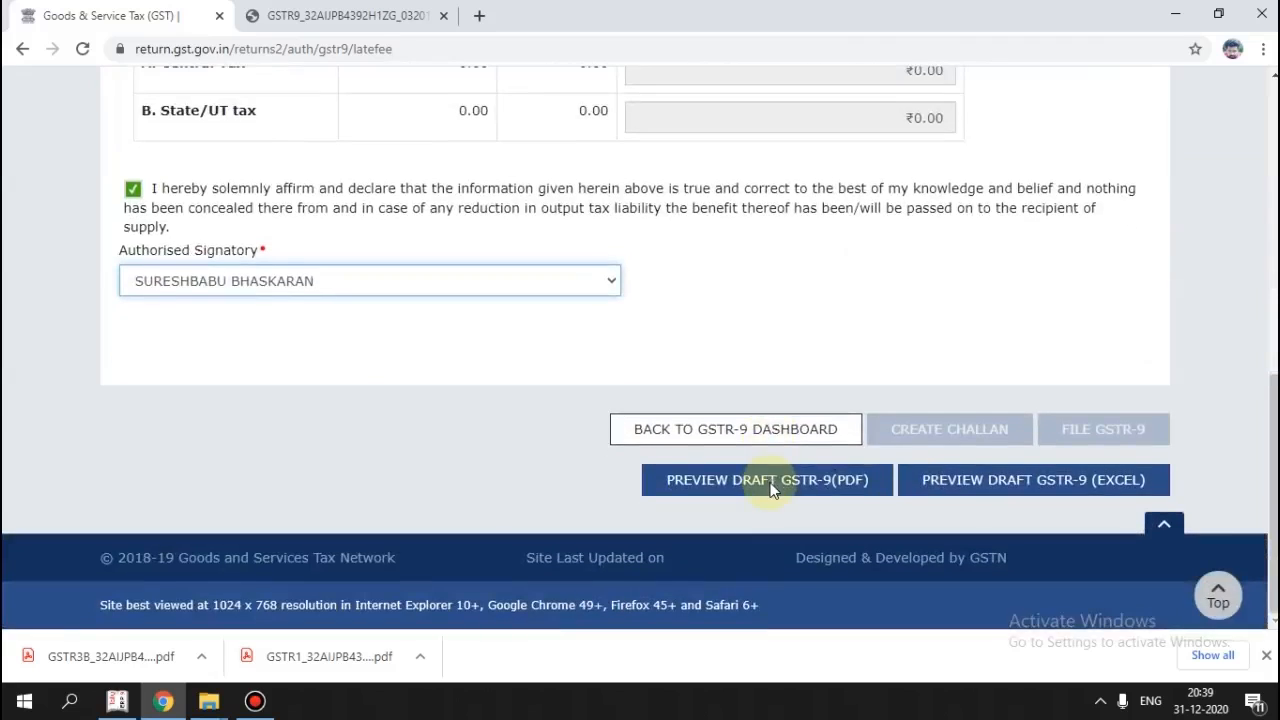
Preview the draft GSTR-9 PDF from the late fee page, look over its first tables, and return to the filing page.
left_click(838, 492)
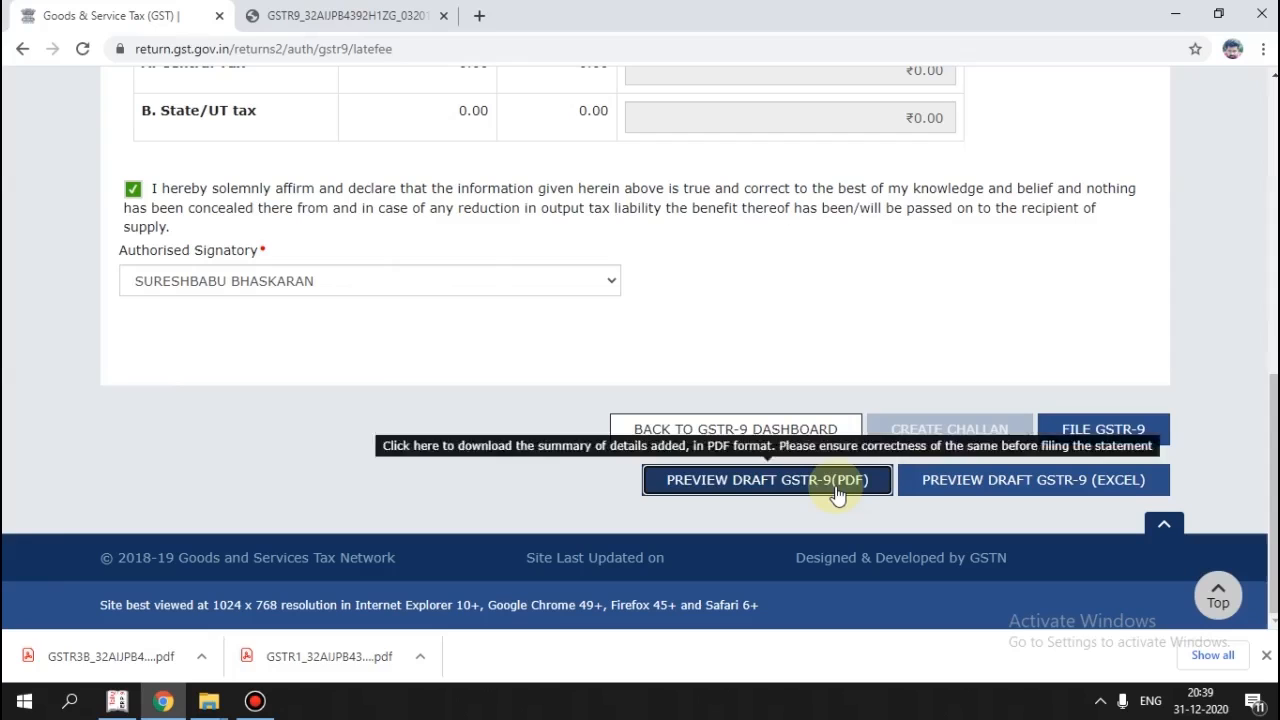
left_click(145, 660)
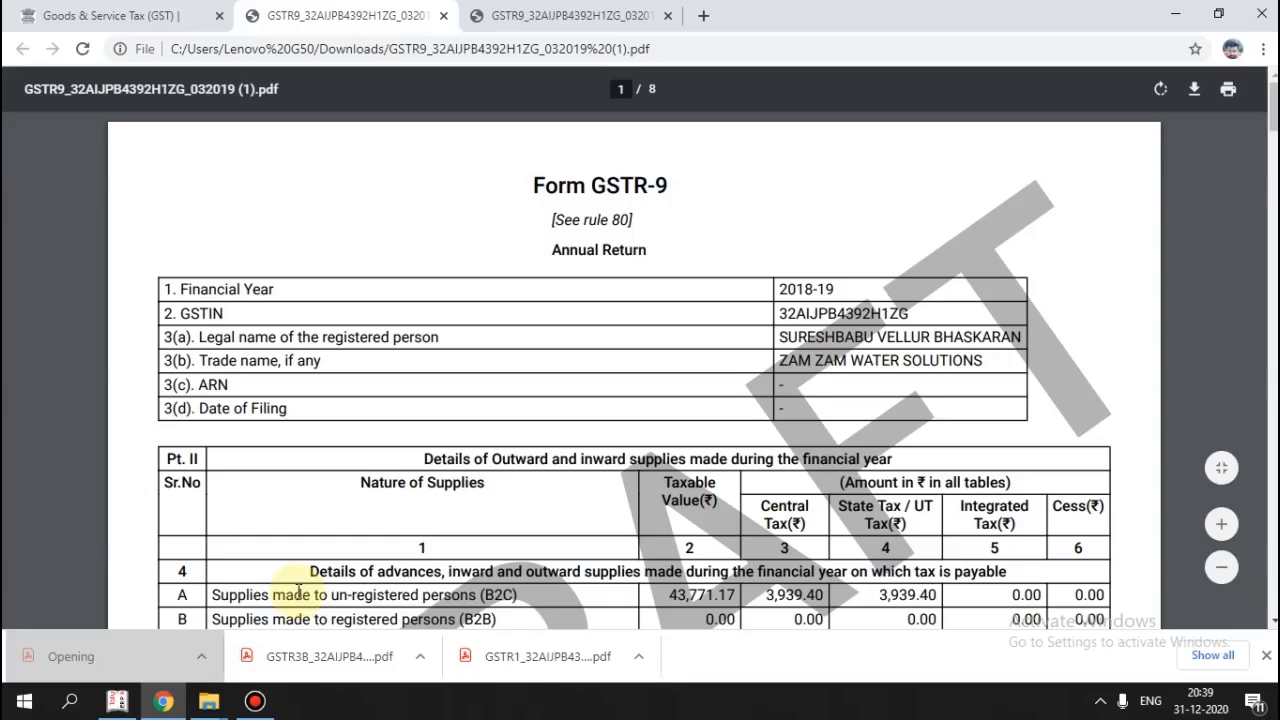
scroll(460, 560, "down", 1)
scroll(460, 560, "down", 3)
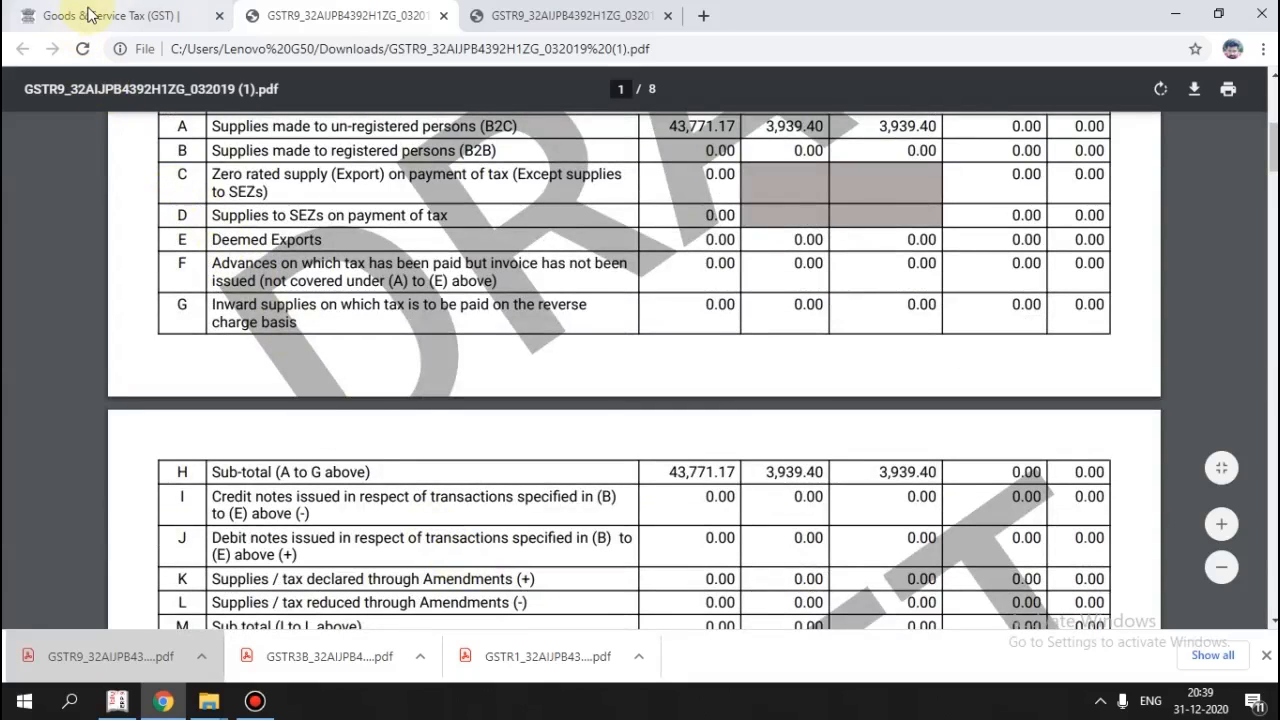
left_click(86, 14)
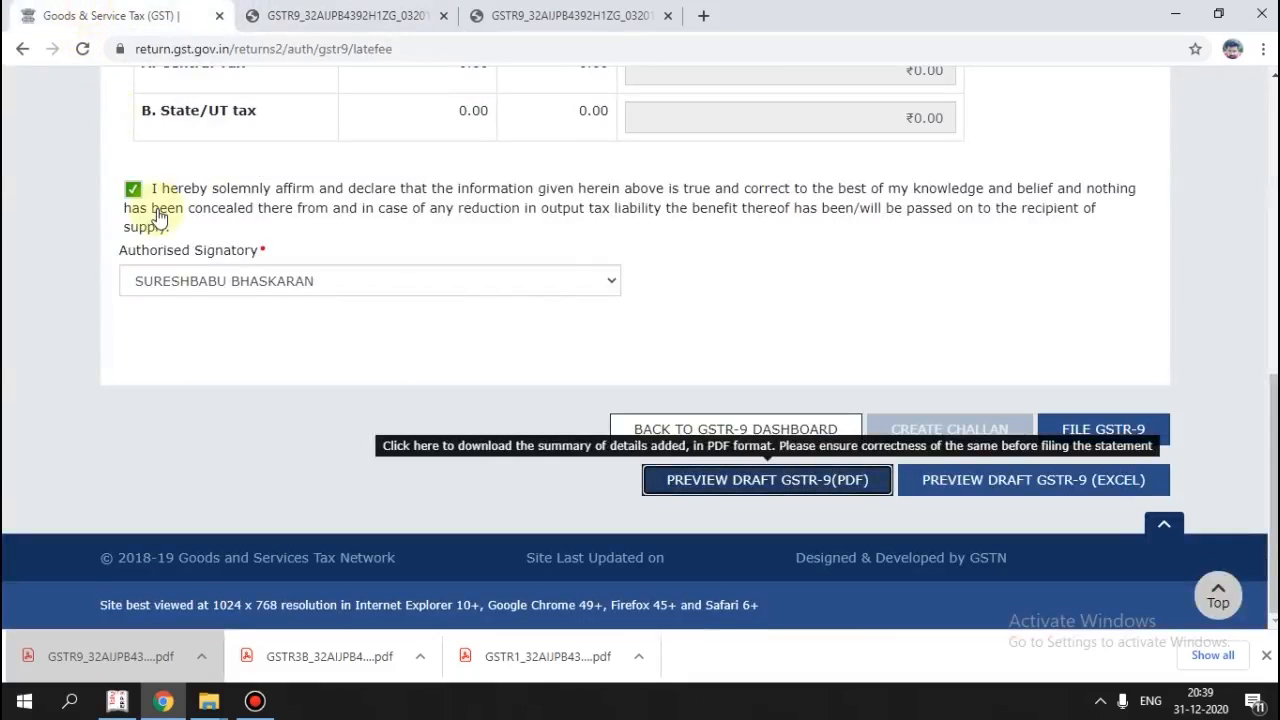
File GSTR-9, agree to the liability offset from the Electronic Cash ledger, and read the digital signature notice on the verification page.
left_click(1102, 432)
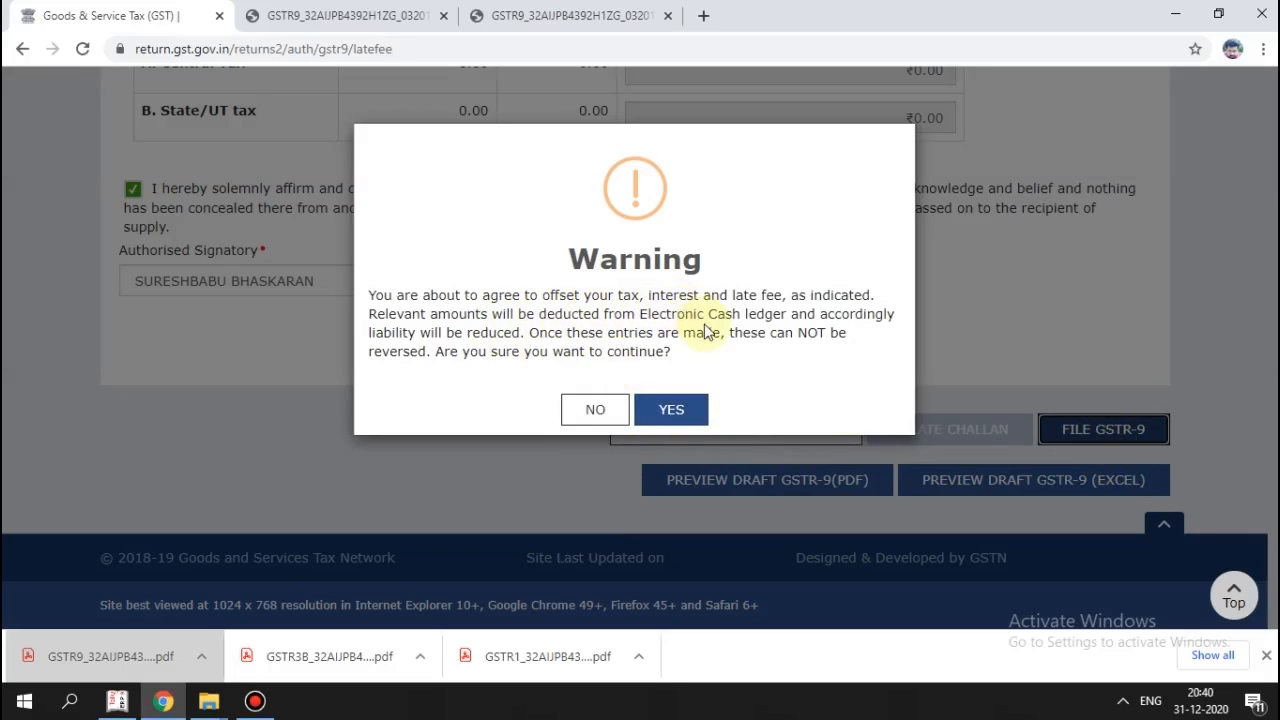
left_click(678, 410)
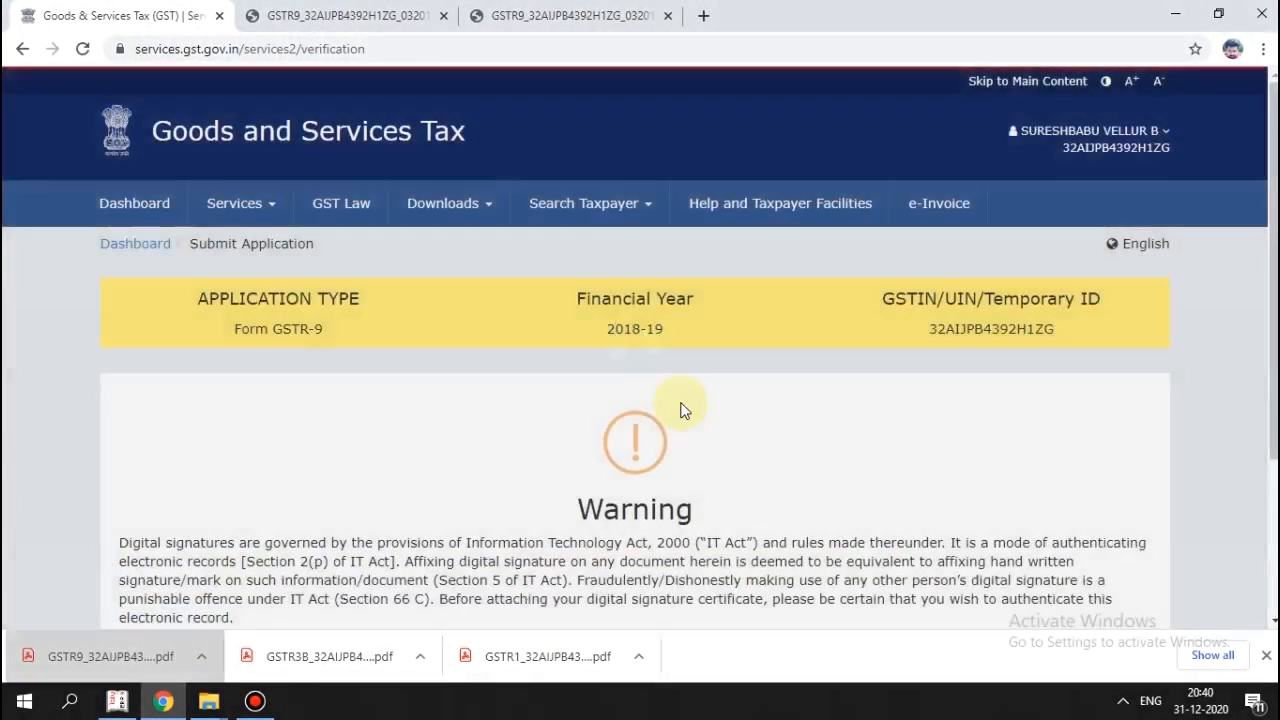
scroll(680, 408, "down", 3)
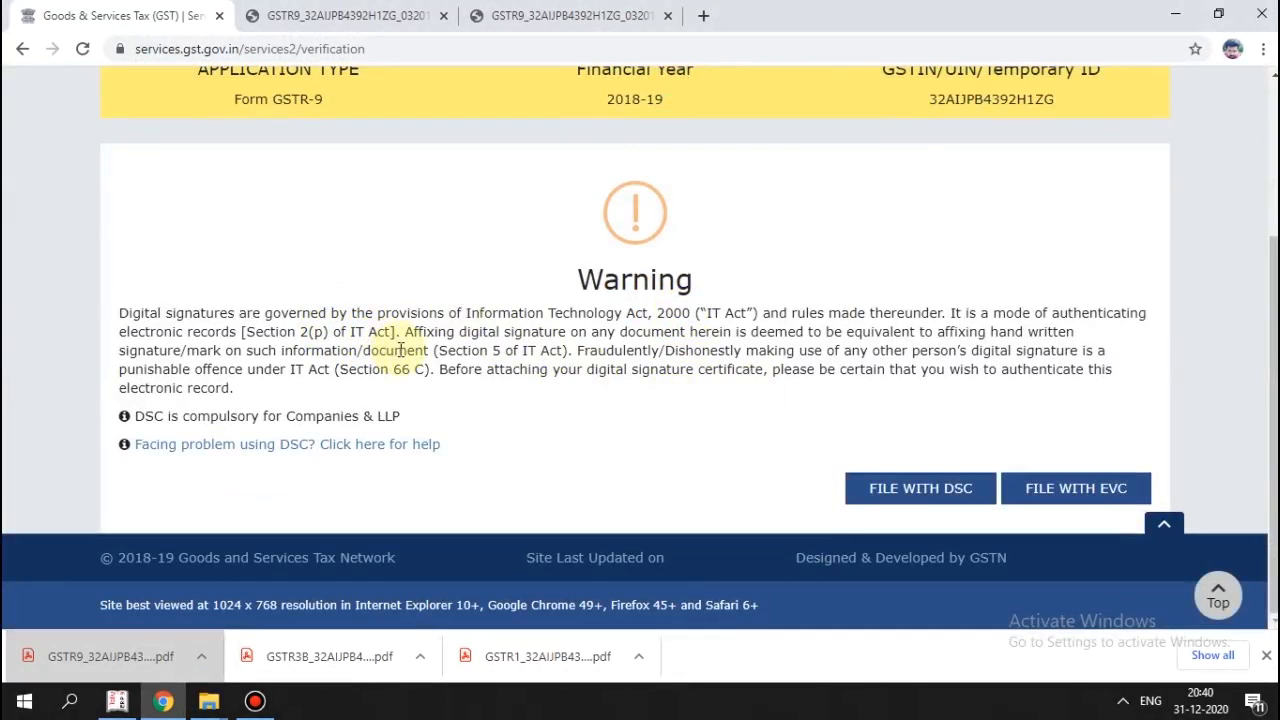
scroll(399, 349, "up", 3)
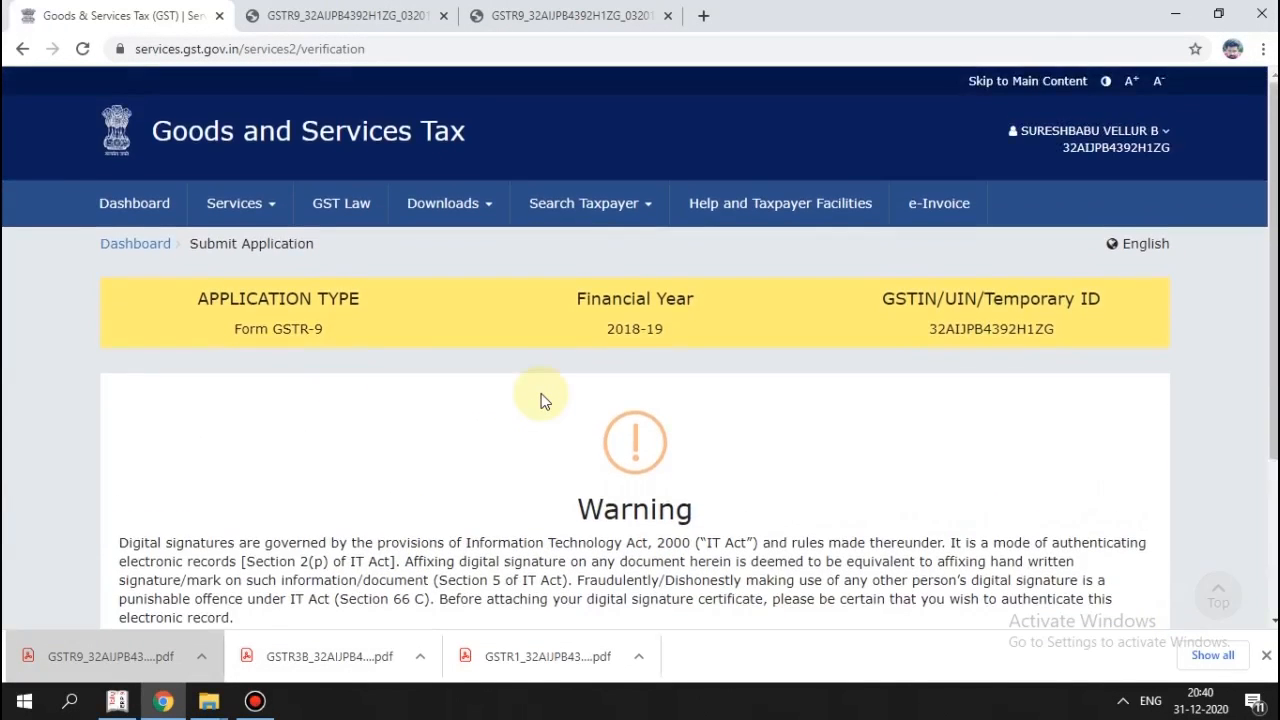
scroll(540, 400, "down", 3)
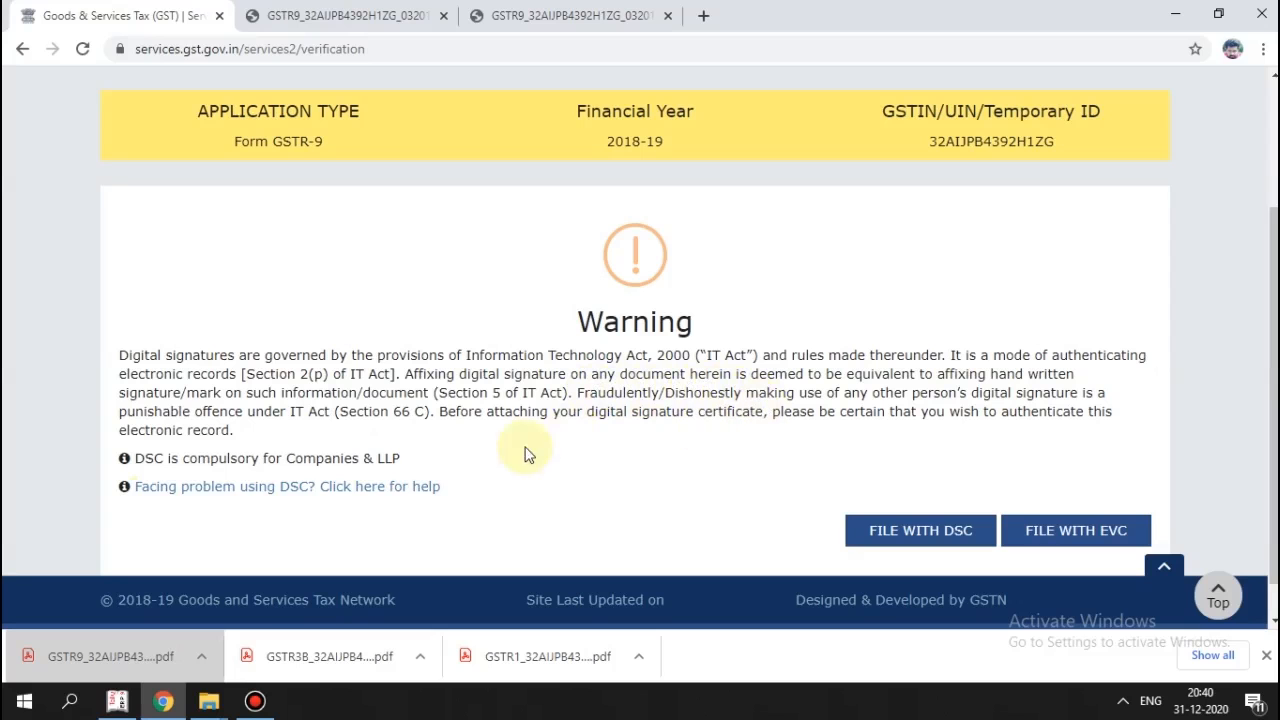
scroll(705, 465, "down", 1)
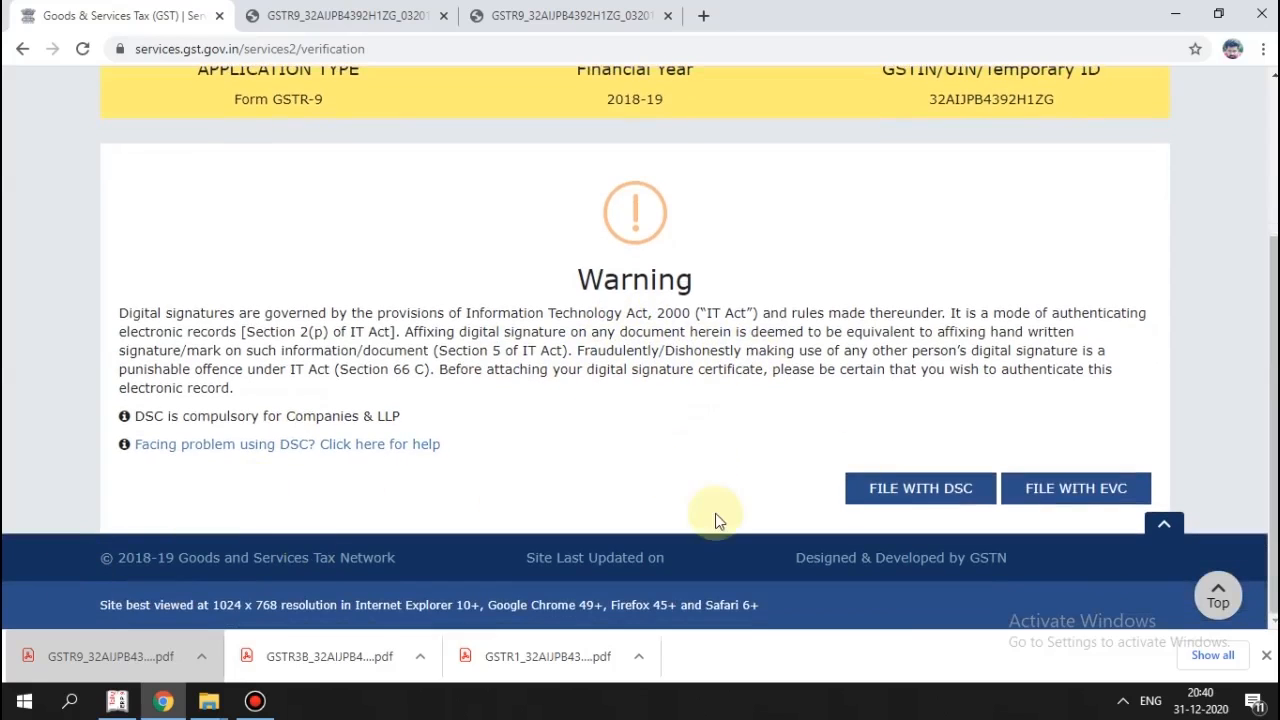
Choose filing with EVC, enter the one-time password, and try to verify it.
left_click(1042, 488)
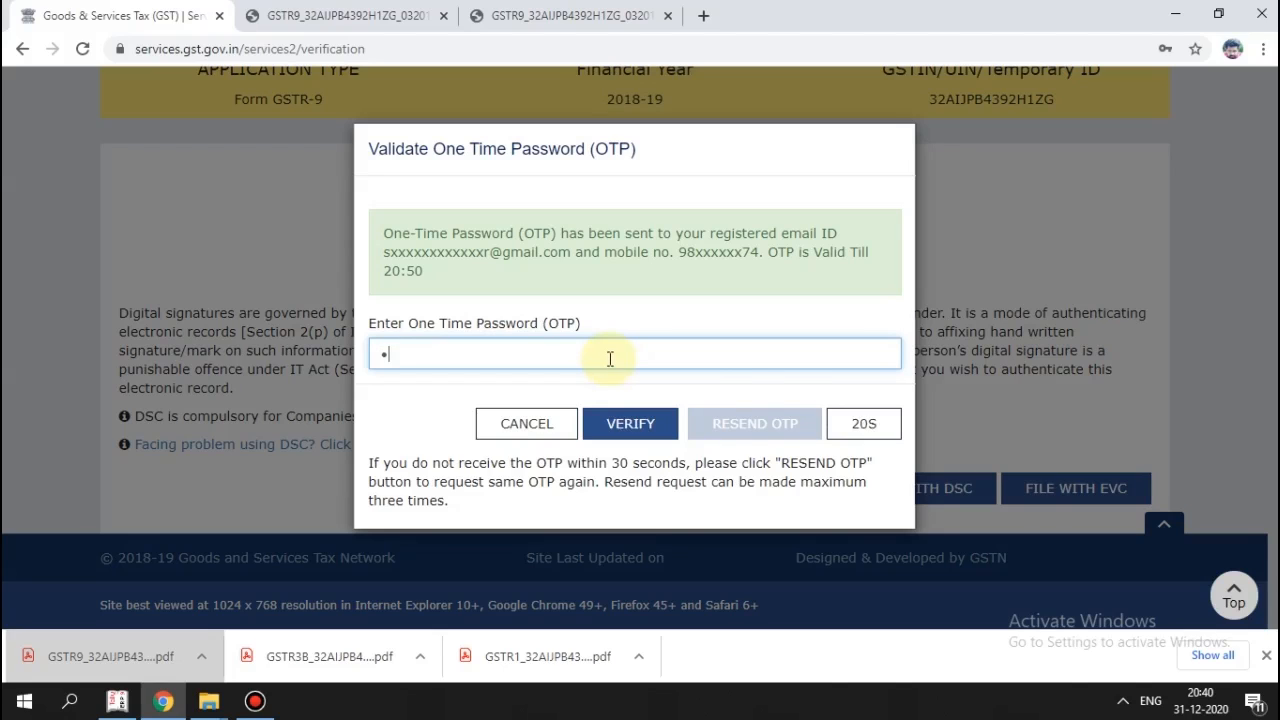
key("Caps_Lock")
left_click(629, 414)
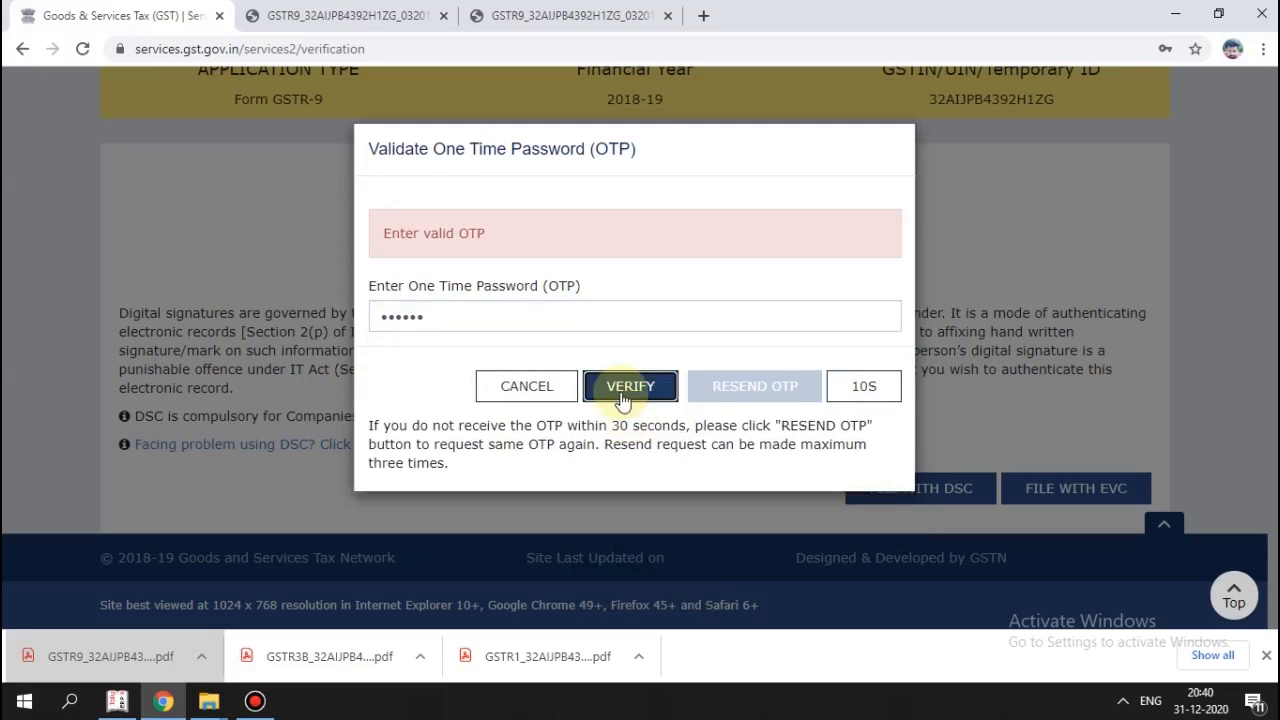
Replace the rejected one-time password with the valid code and verify it to file GSTR-9 with EVC.
double_click(526, 323)
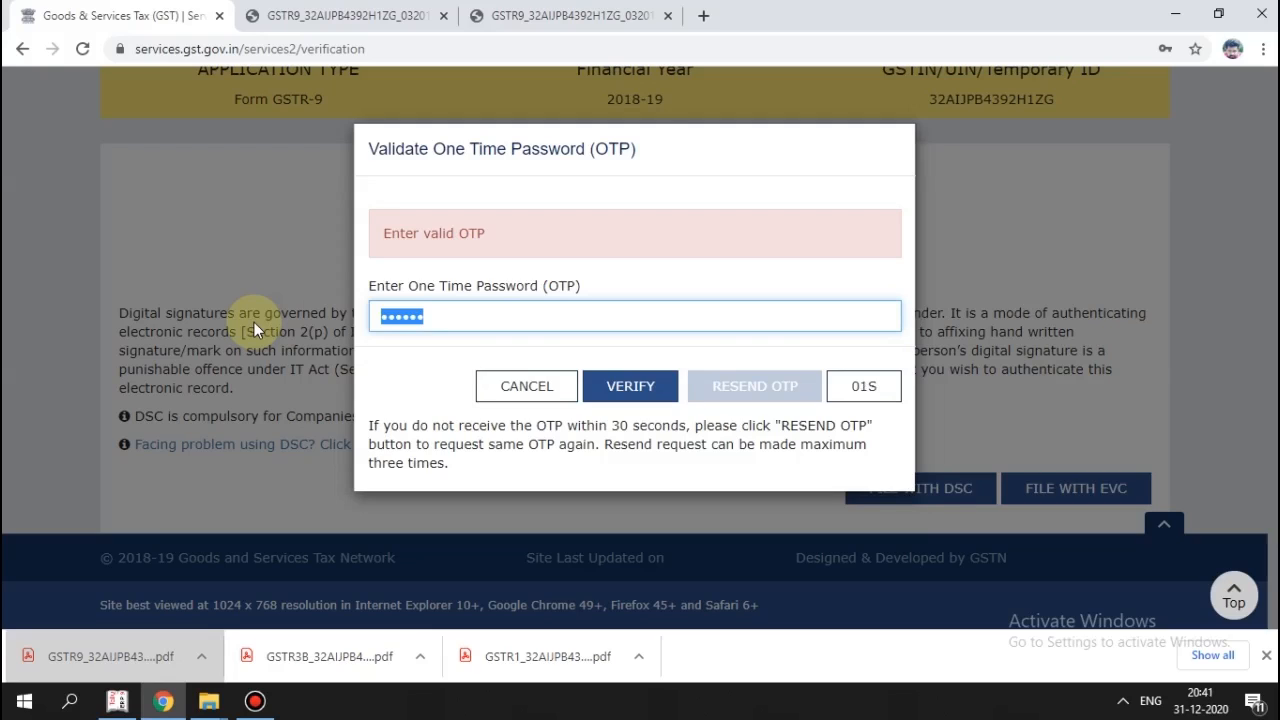
type("••••••")
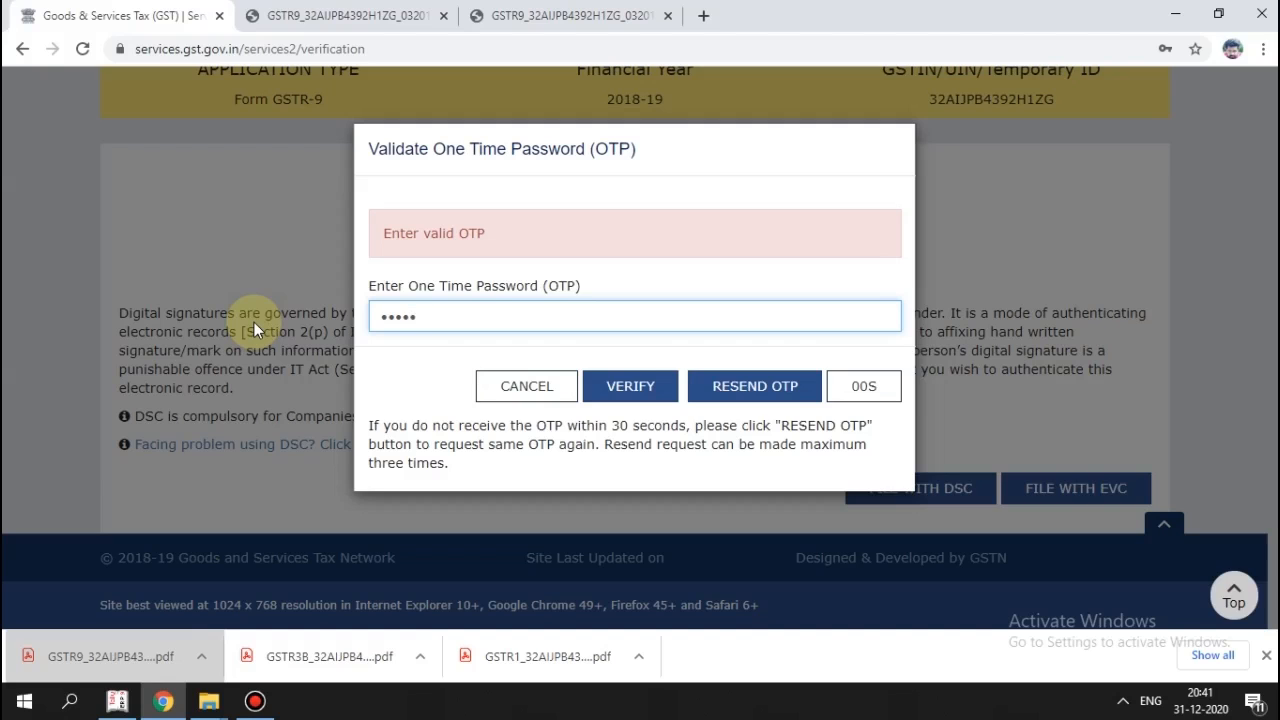
left_click(640, 390)
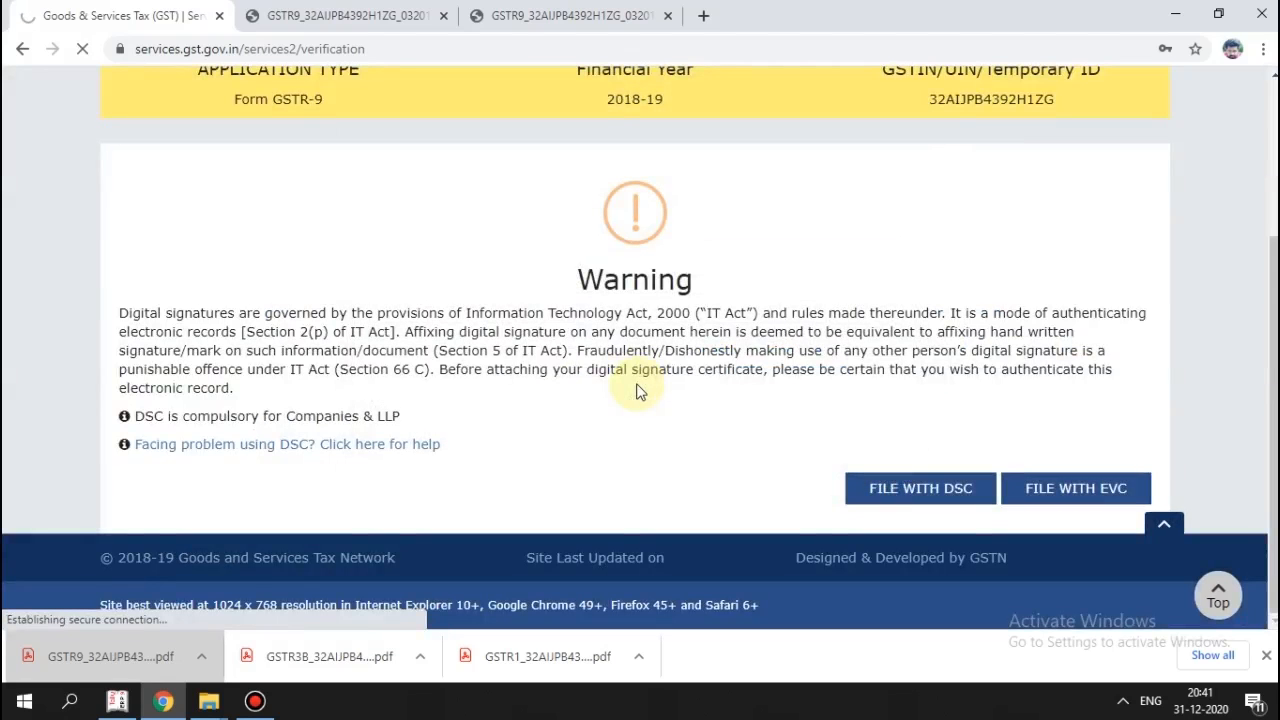
Read the GSTR-9 filing acknowledgement for 2018-19 and its notes, and go back to the GSTR-9 dashboard.
scroll(688, 360, "up", 1)
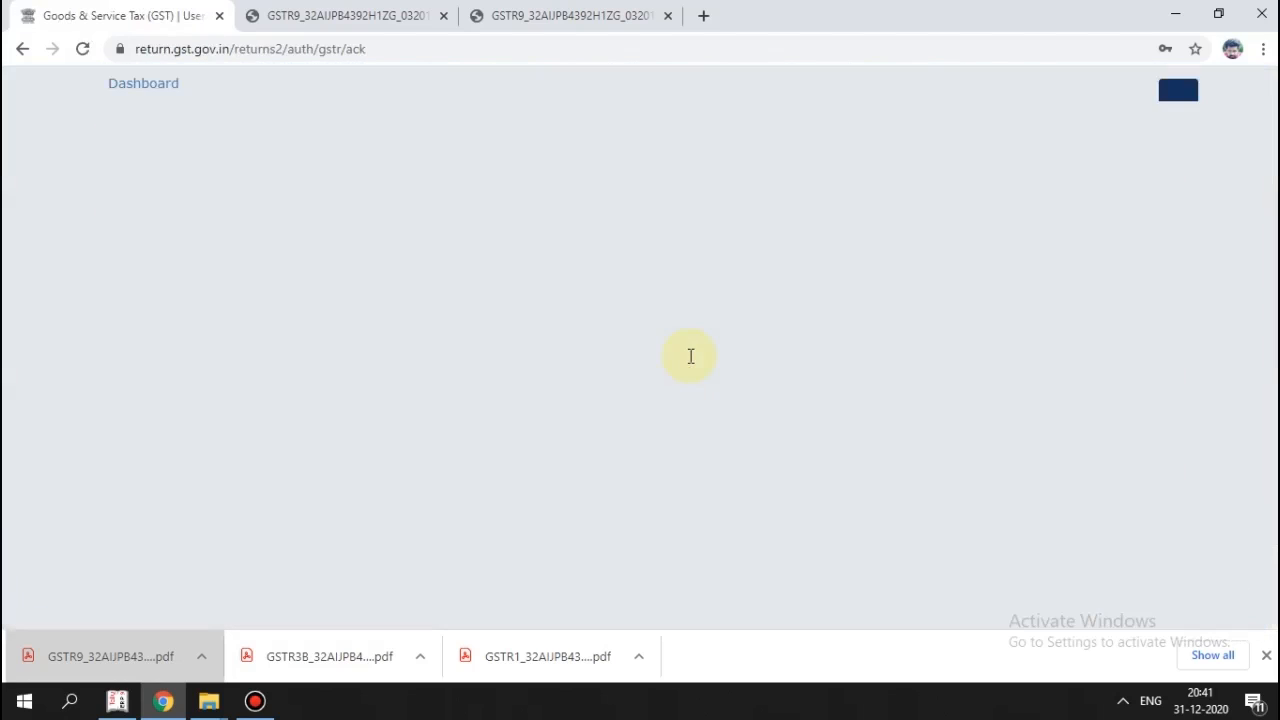
scroll(691, 368, "down", 3)
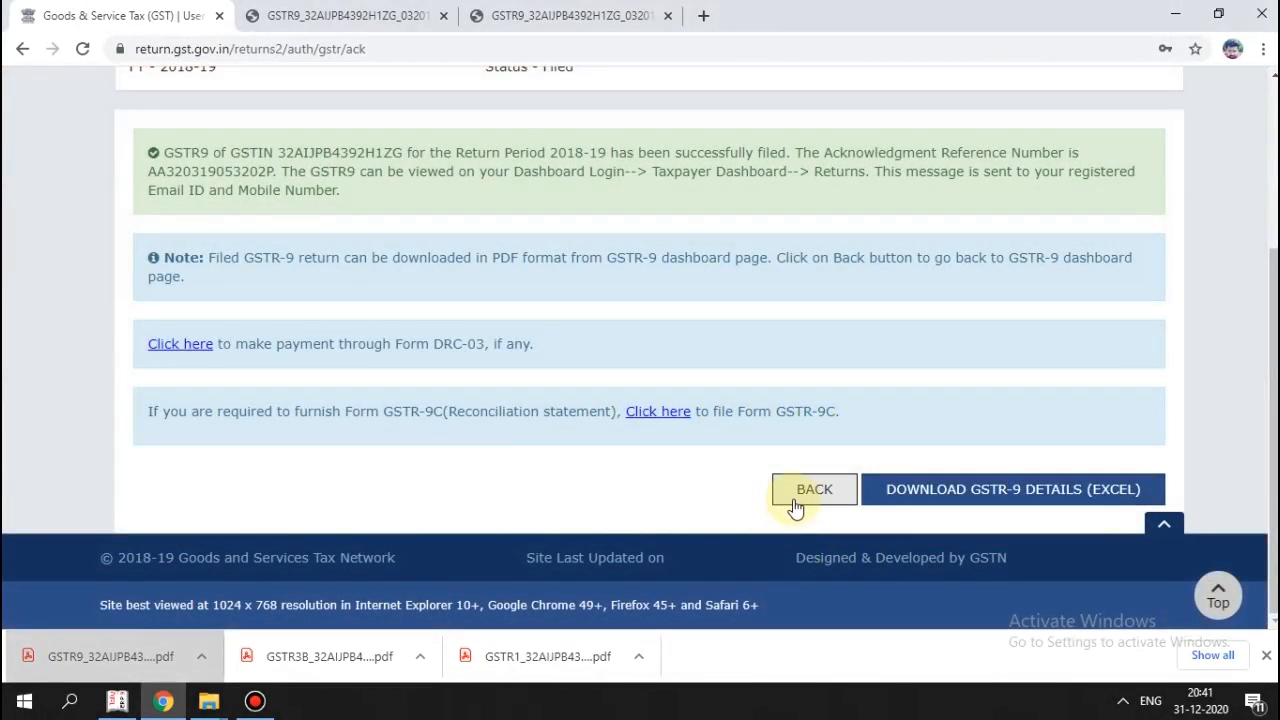
left_click(793, 502)
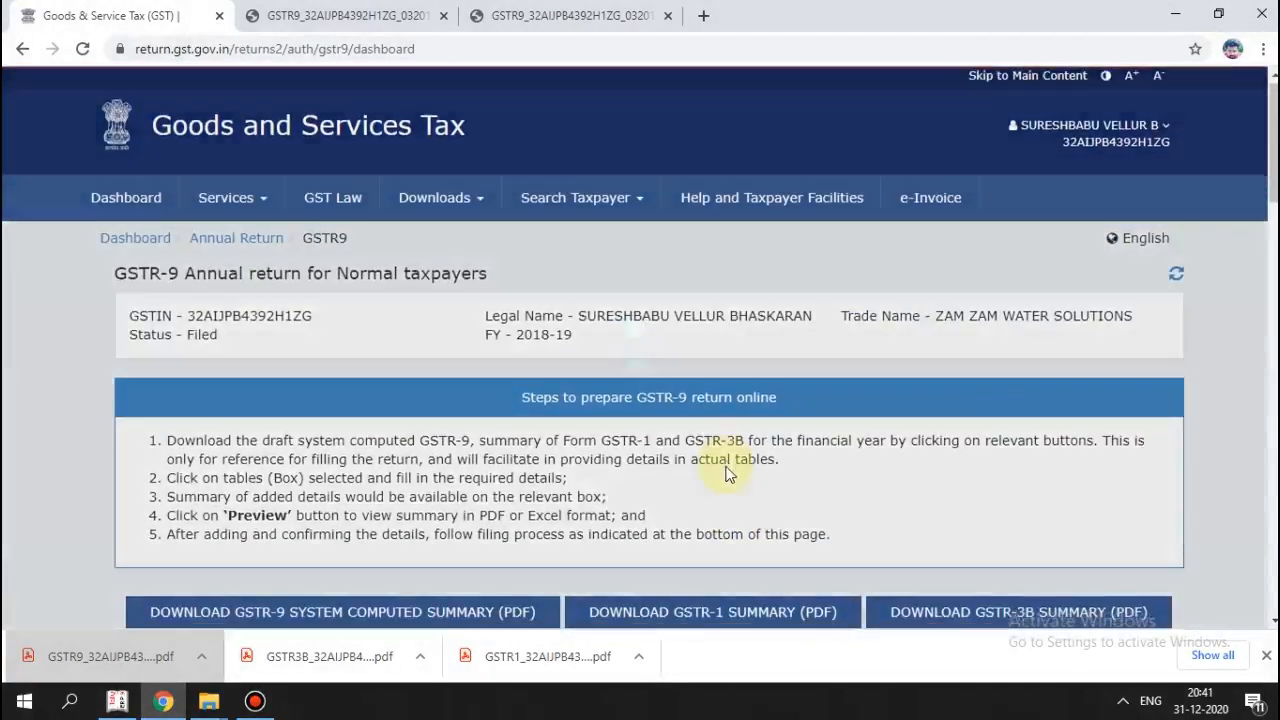
Review the filed return's dashboard: the summary boxes for tables 4 to 19, the filing instructions and the PDF and Excel download options.
scroll(727, 474, "down", 15)
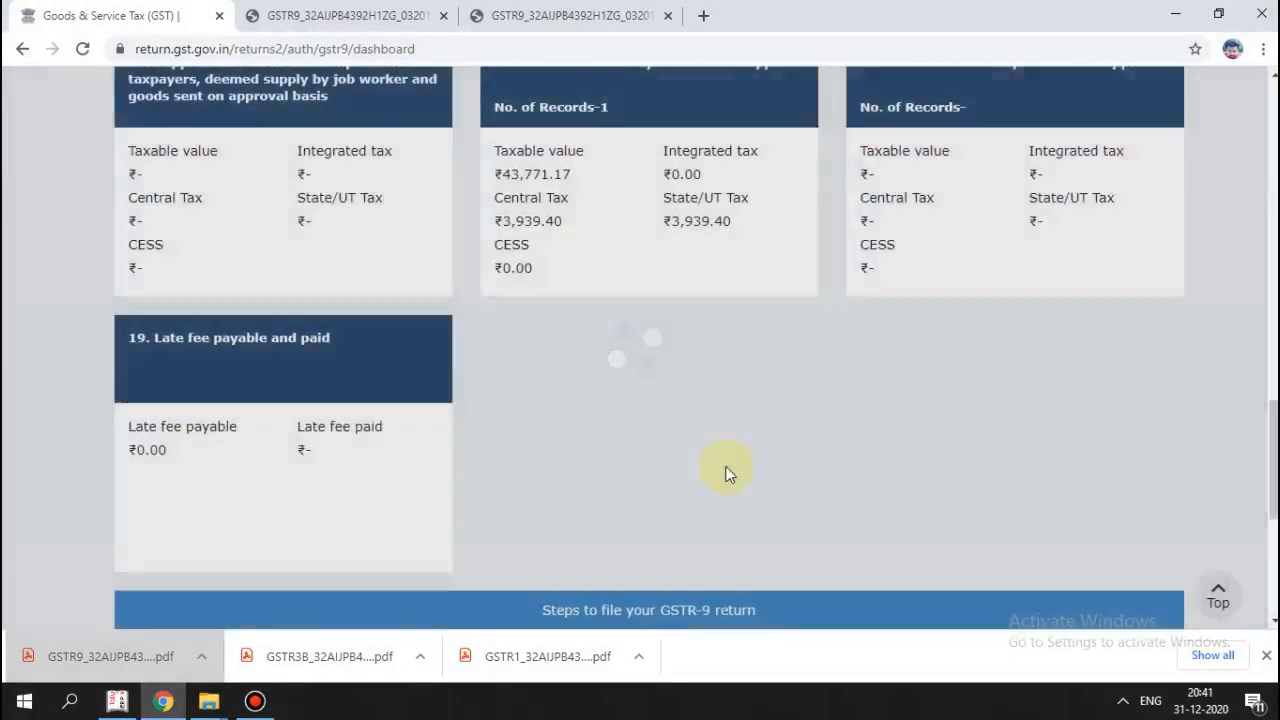
scroll(727, 474, "down", 3)
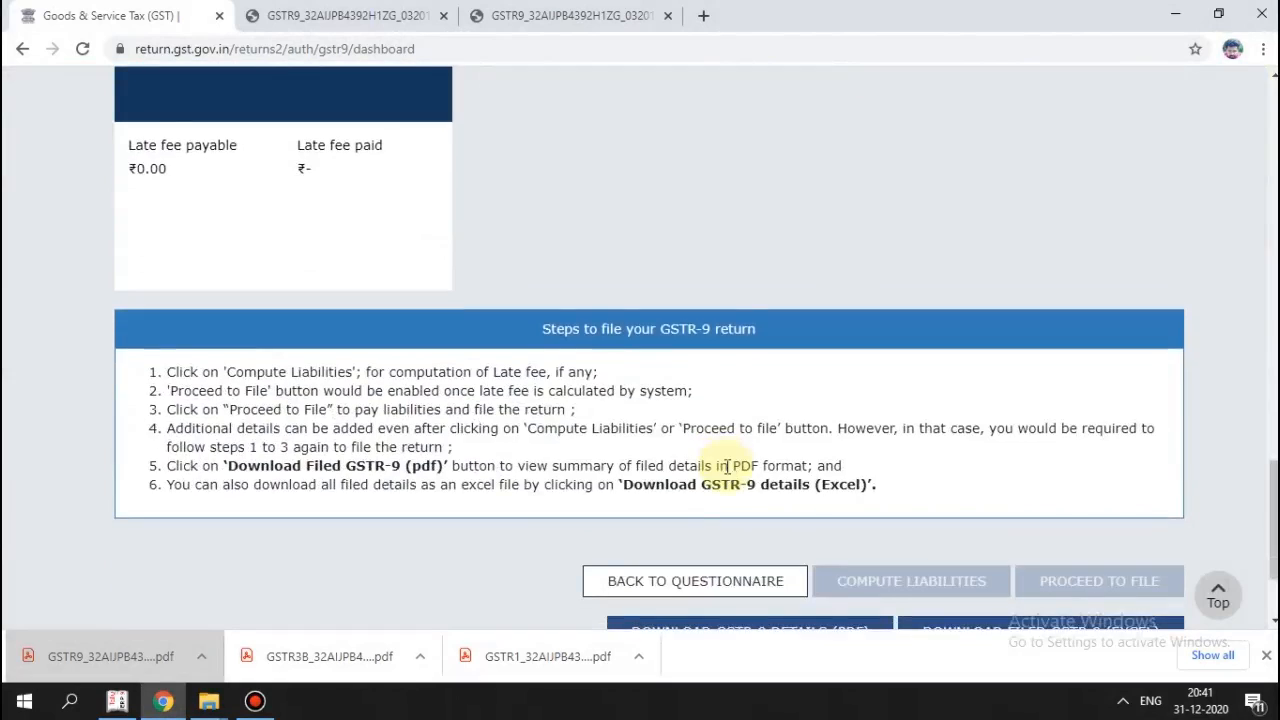
scroll(727, 466, "down", 2)
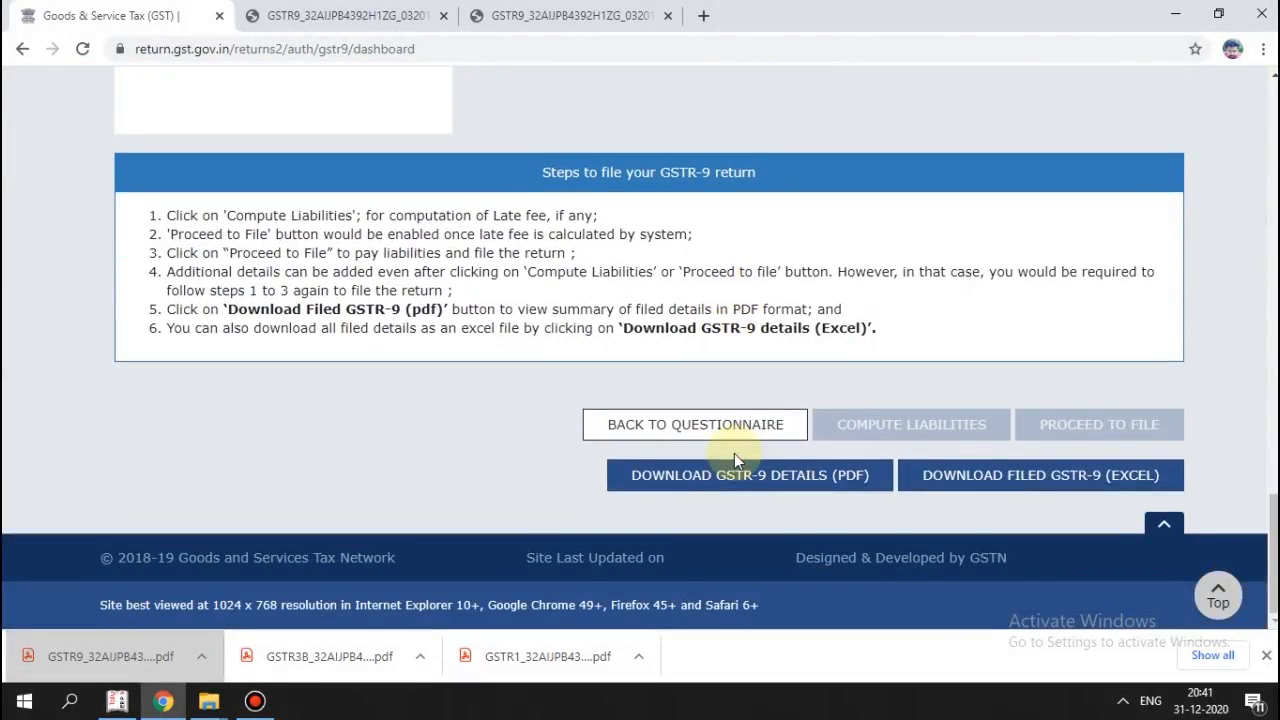
scroll(734, 453, "up", 2)
scroll(734, 453, "down", 1)
scroll(734, 453, "up", 10)
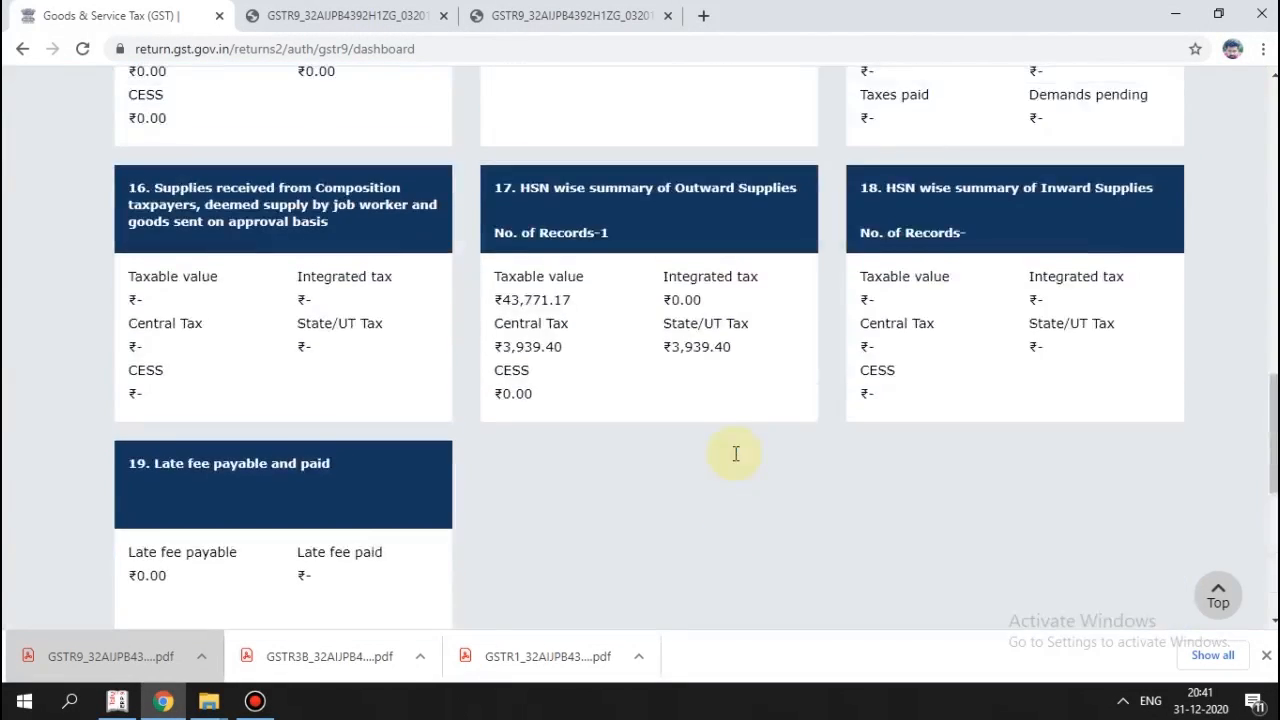
scroll(735, 455, "up", 8)
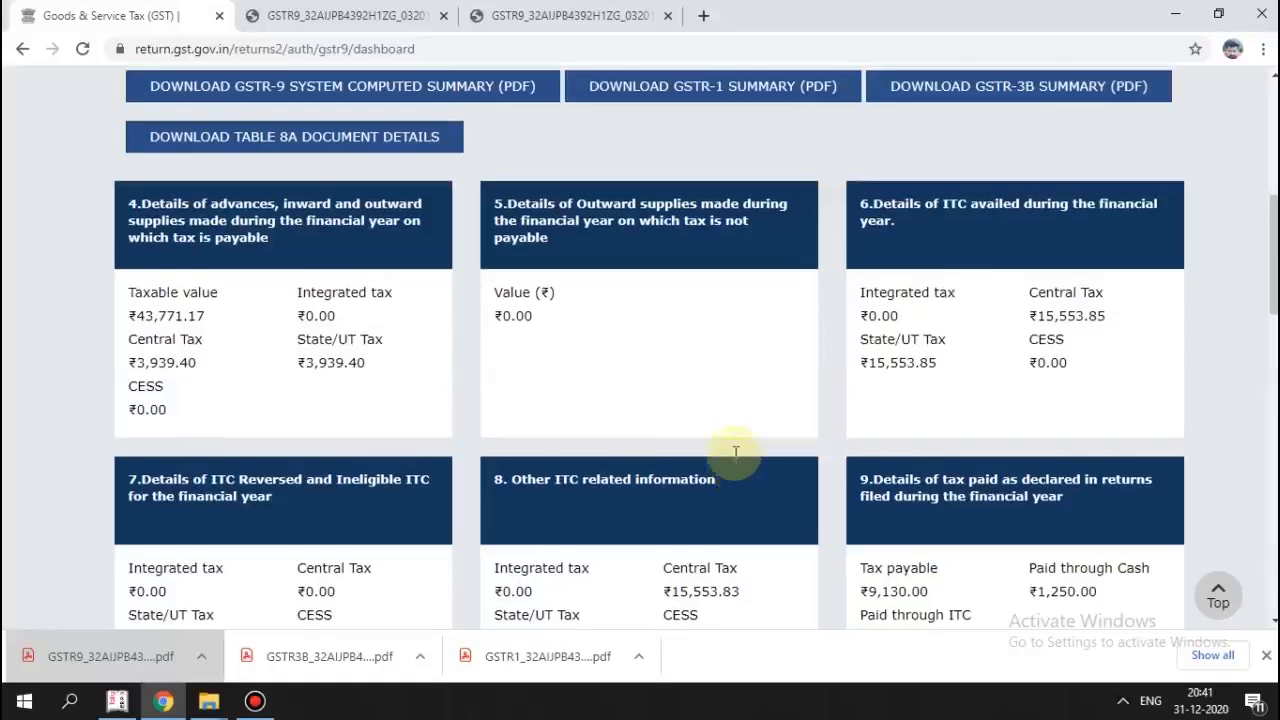
scroll(735, 455, "down", 2)
scroll(735, 460, "down", 3)
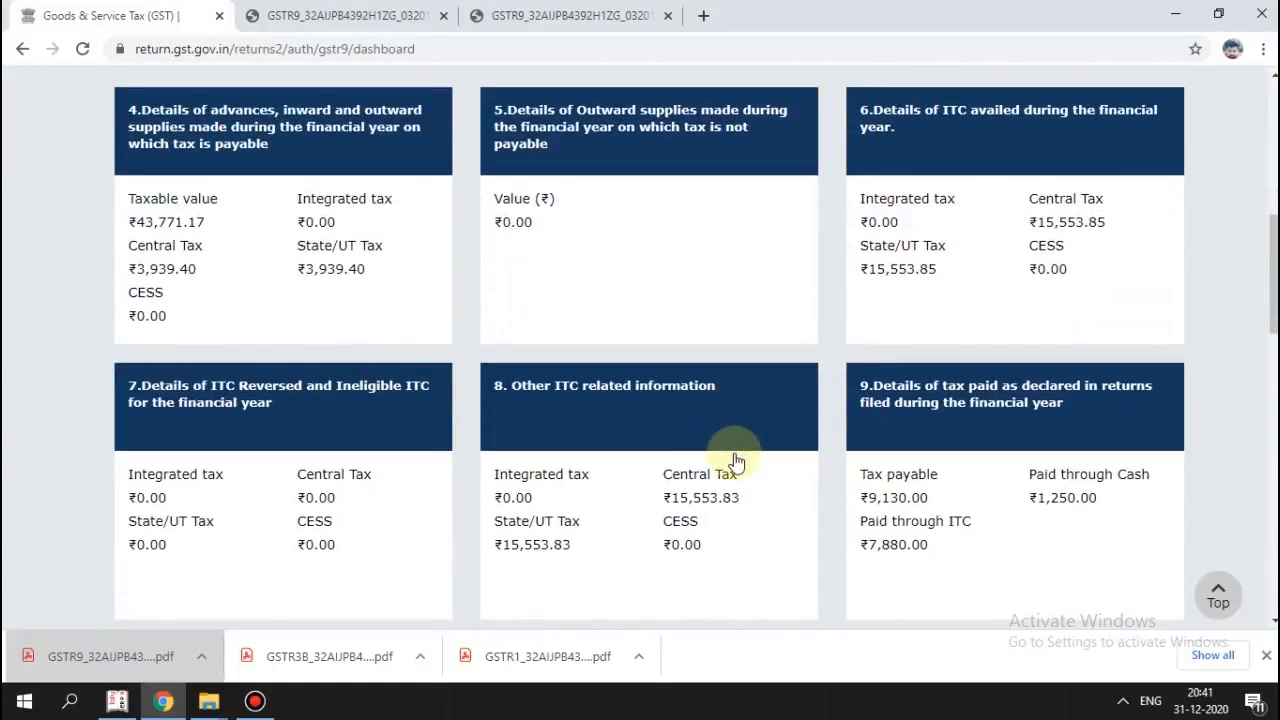
scroll(735, 460, "down", 2)
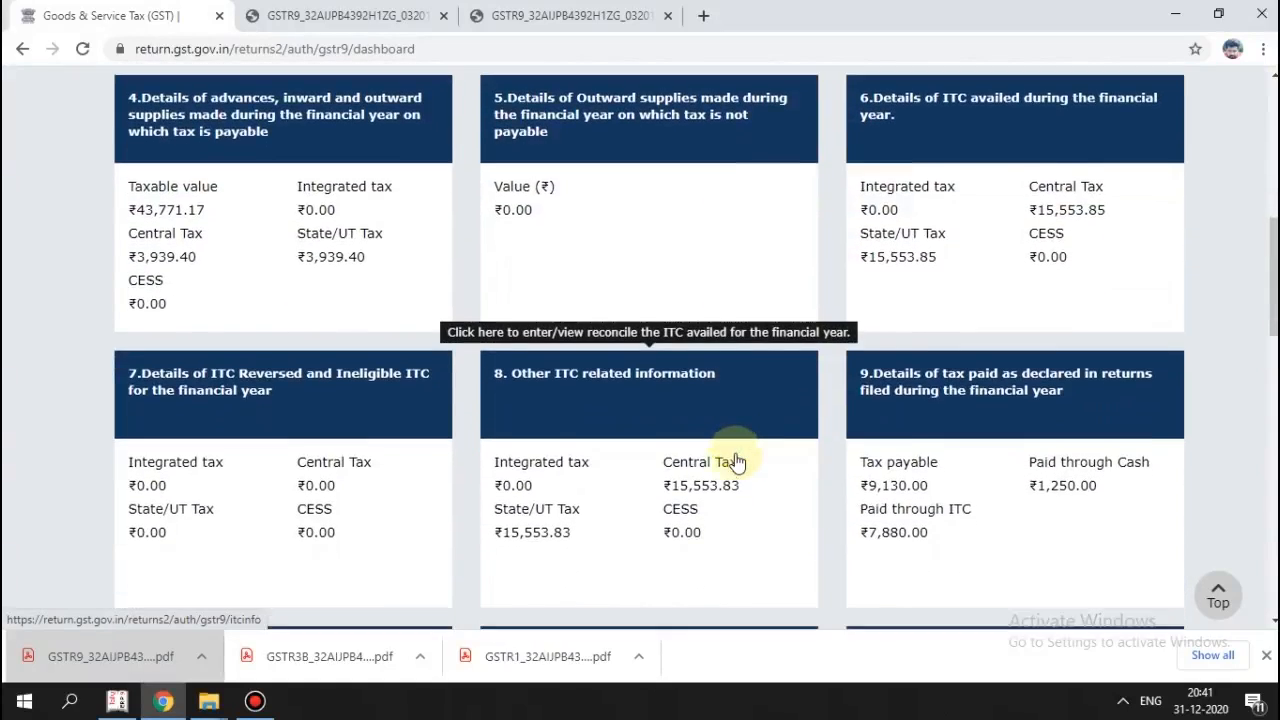
scroll(735, 462, "down", 1)
scroll(735, 462, "up", 1)
scroll(734, 462, "down", 3)
scroll(733, 461, "down", 1)
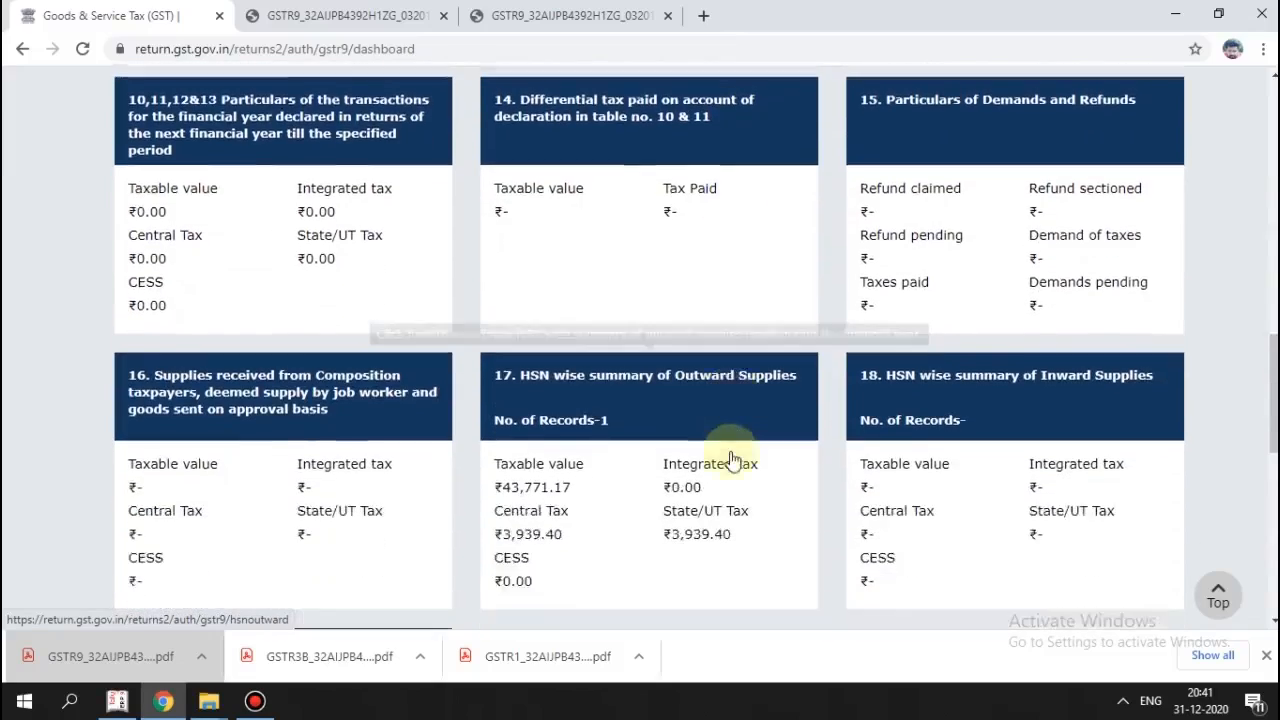
scroll(733, 459, "up", 3)
scroll(733, 459, "up", 5)
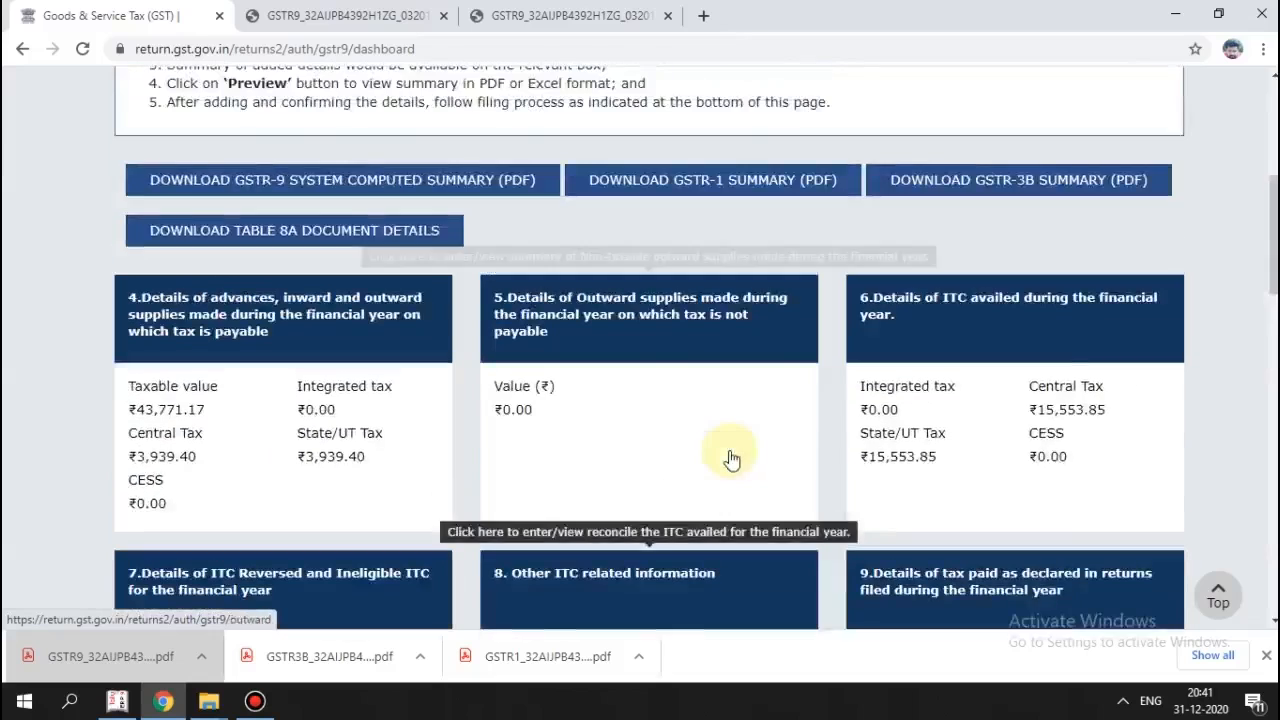
scroll(730, 458, "down", 10)
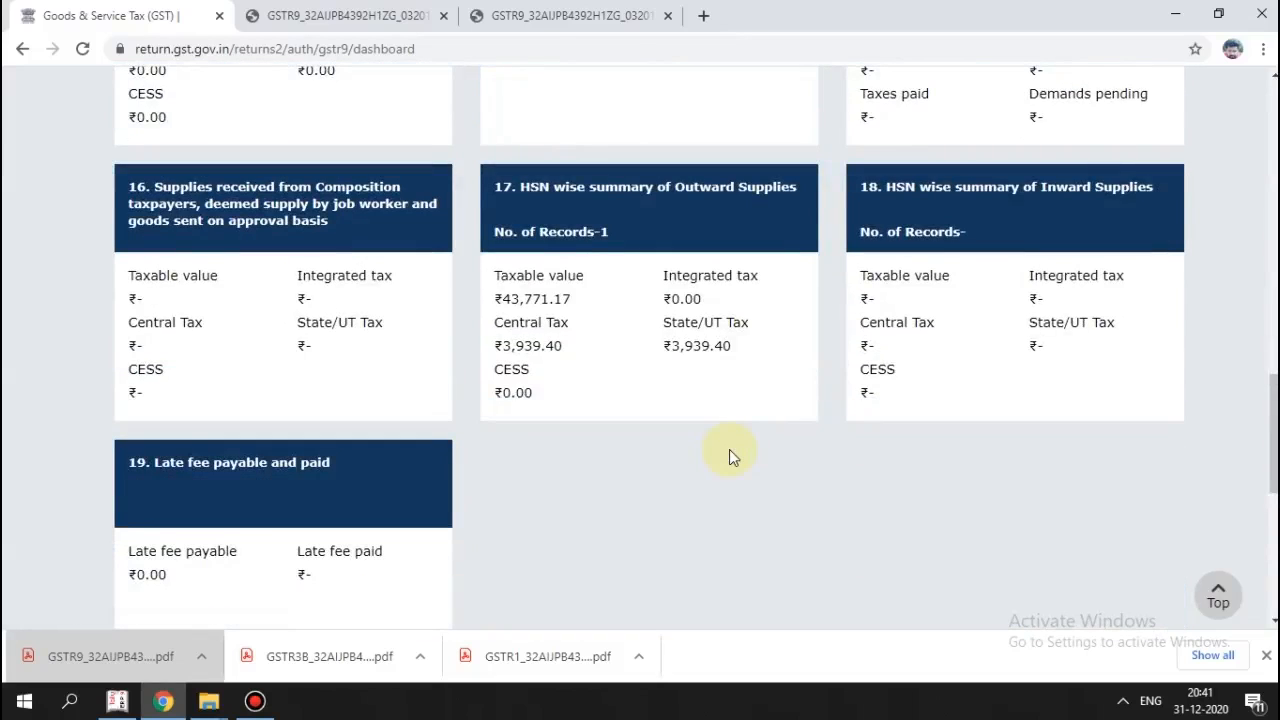
scroll(729, 449, "down", 5)
scroll(730, 456, "up", 5)
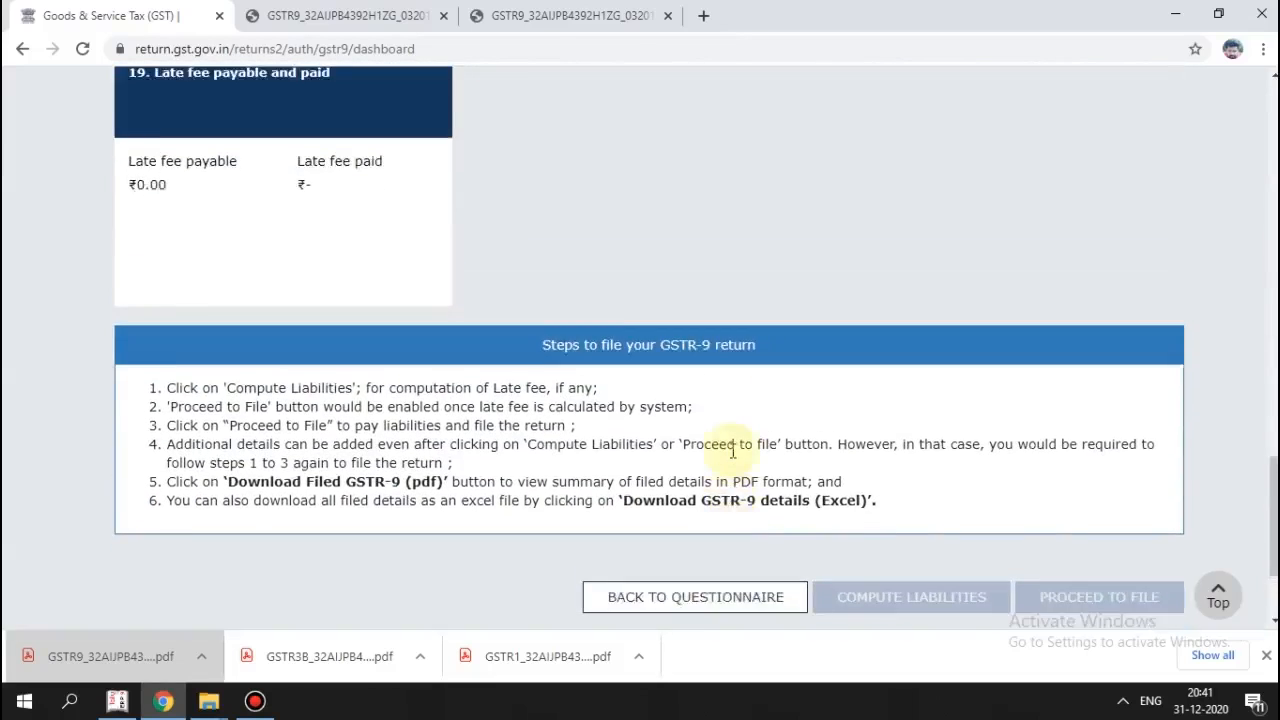
scroll(732, 457, "up", 10)
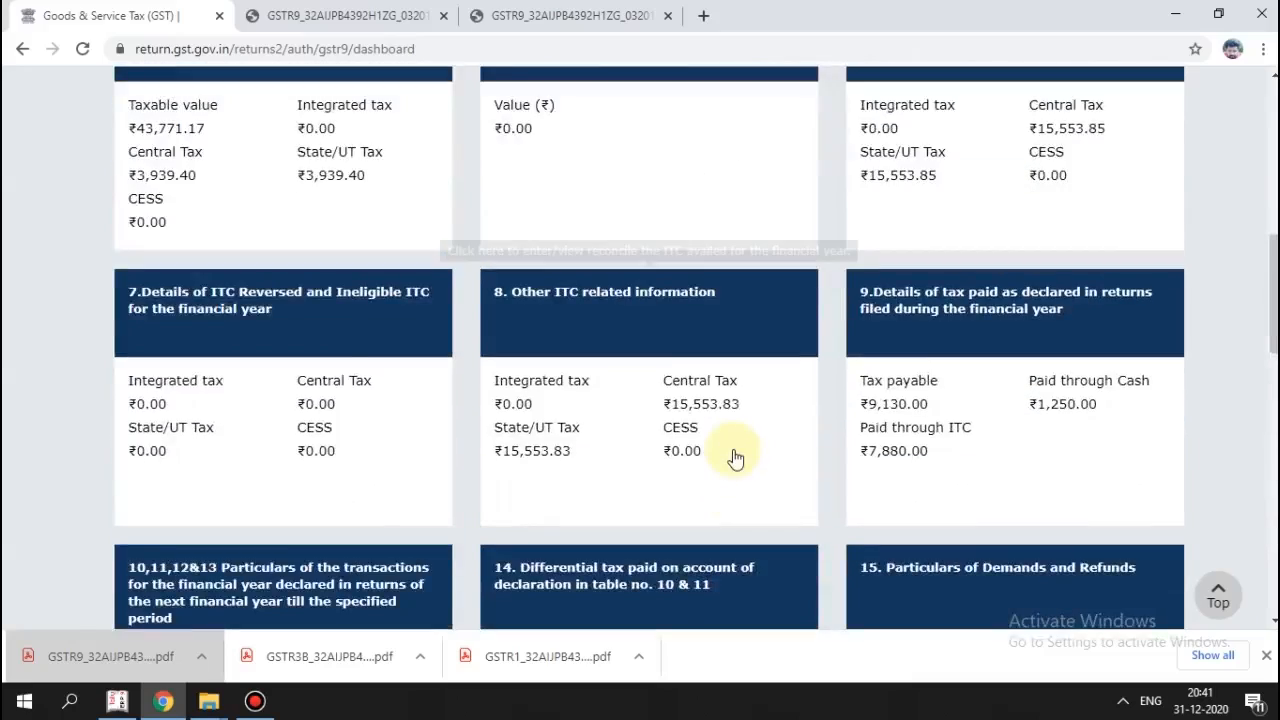
scroll(640, 337, "up", 2)
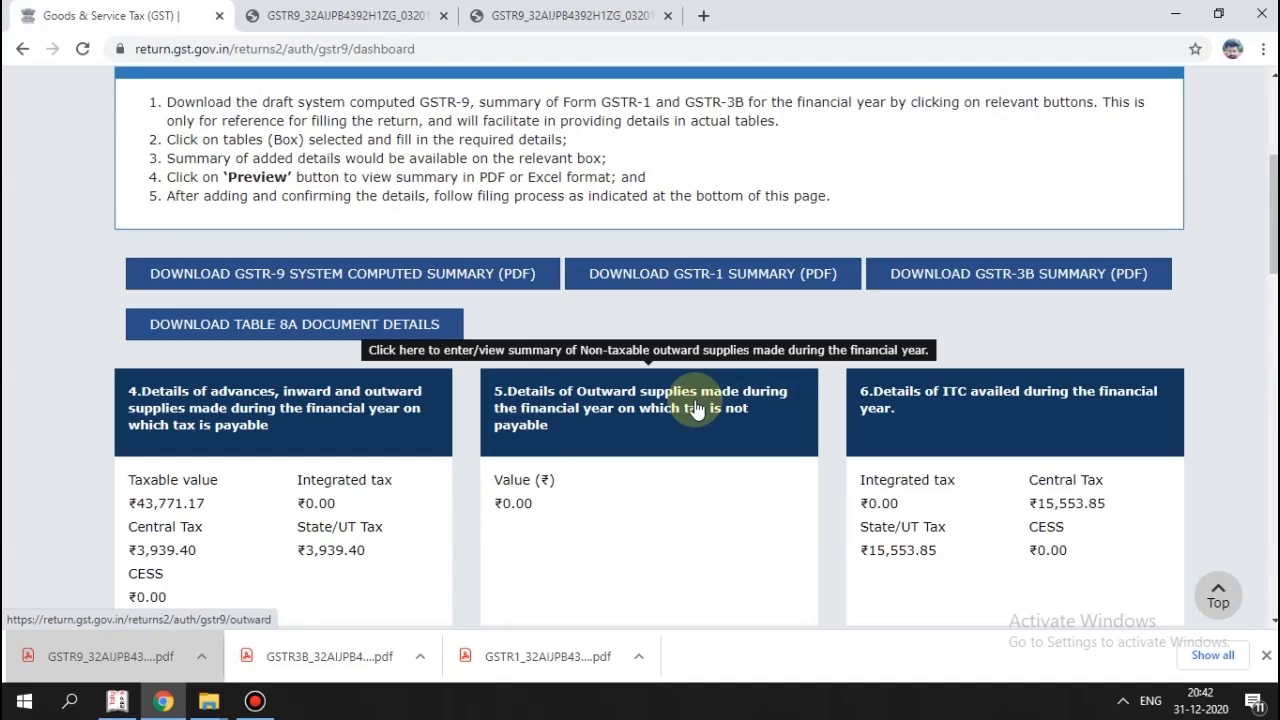
scroll(586, 354, "down", 3)
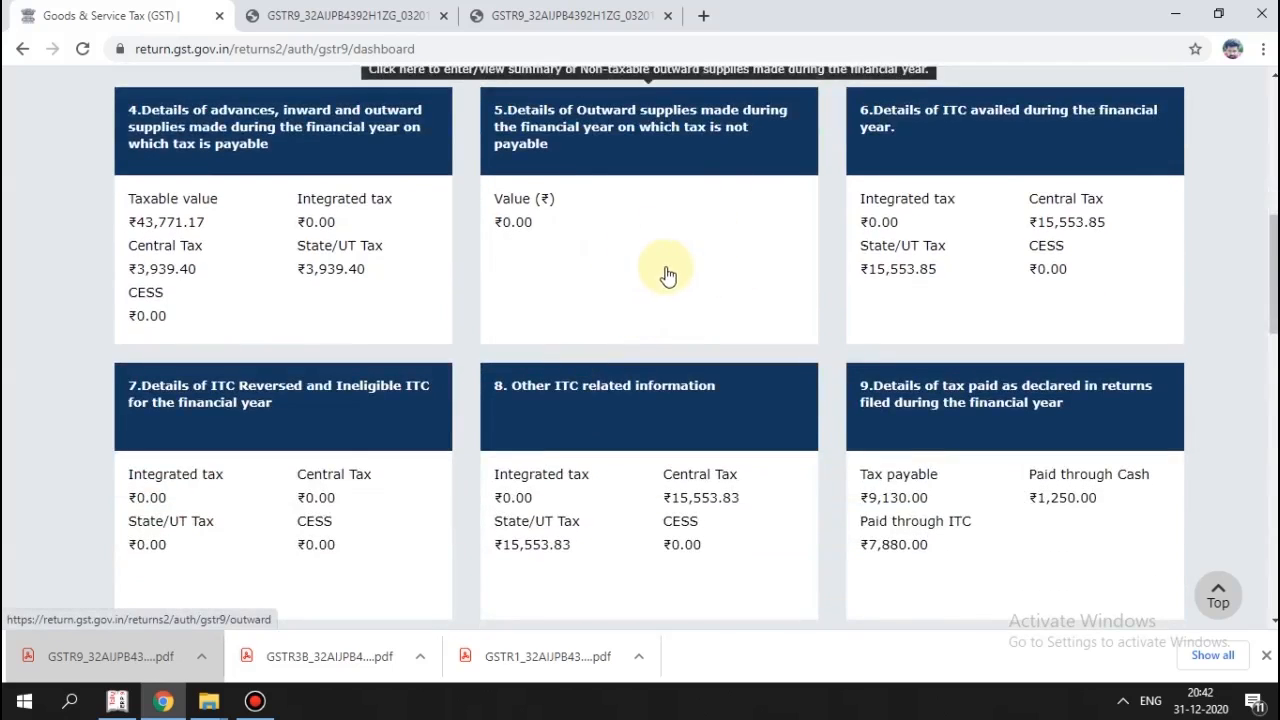
scroll(668, 275, "down", 9)
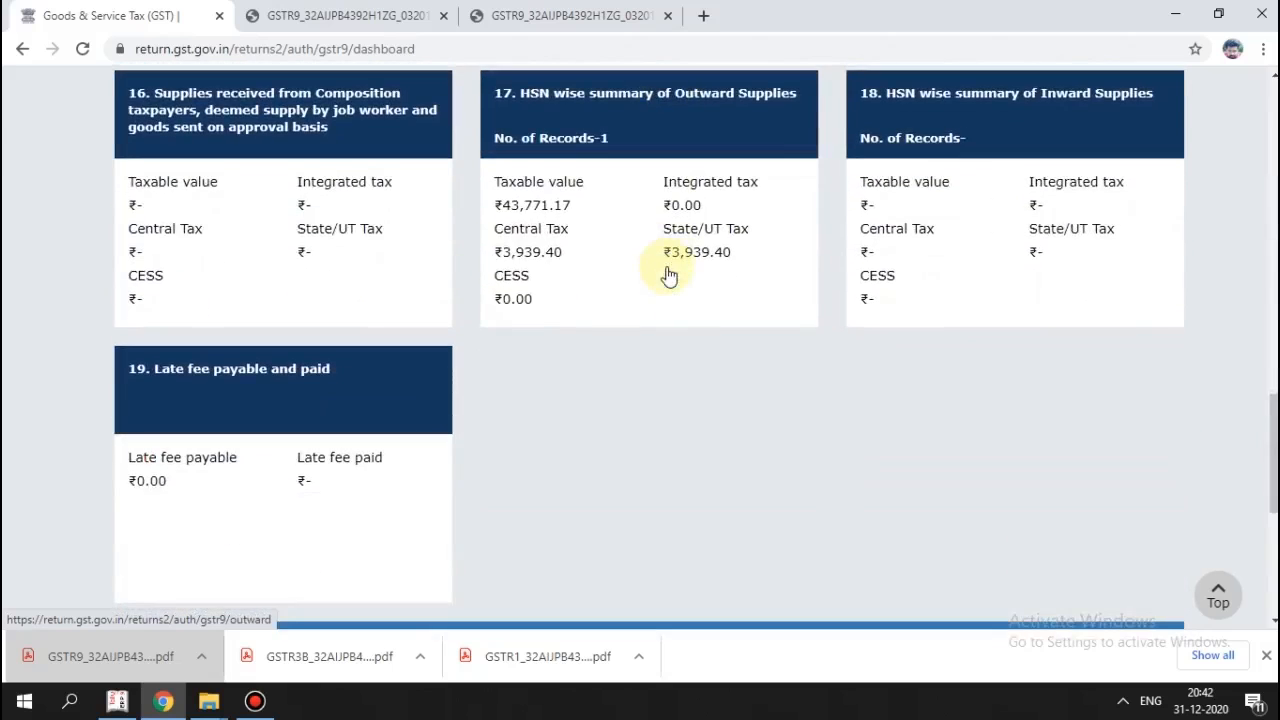
scroll(668, 321, "down", 1)
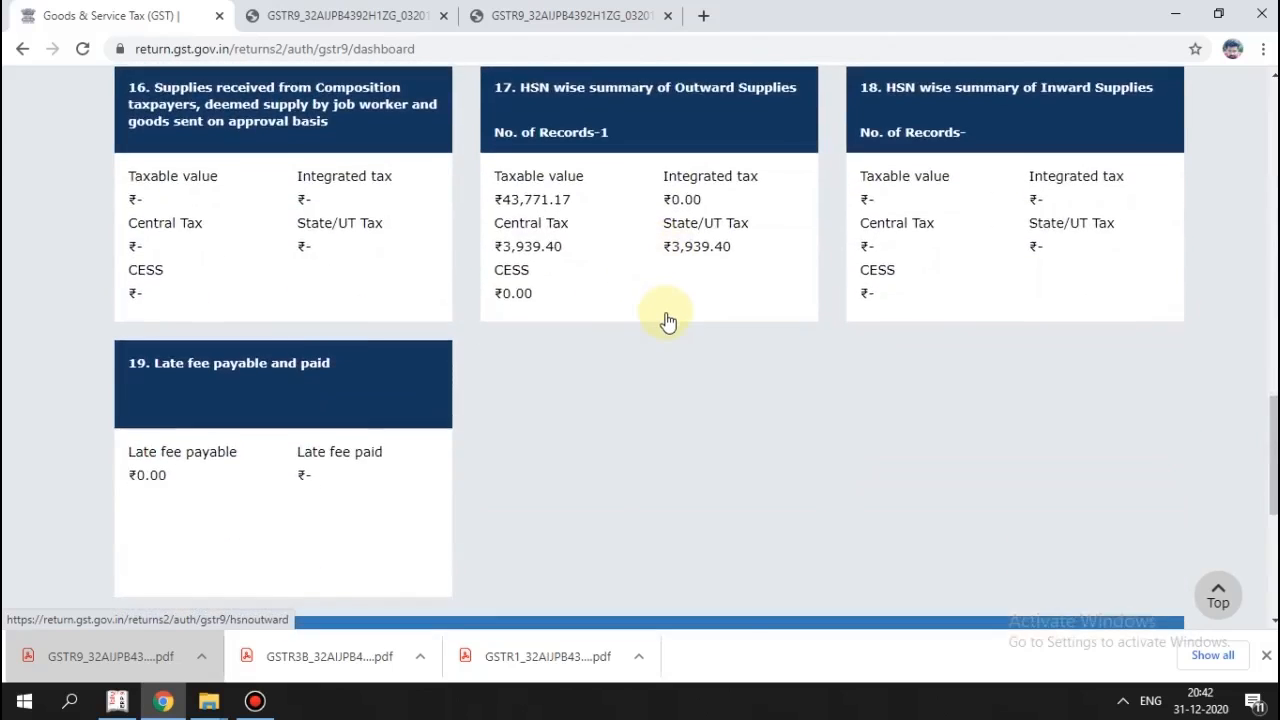
scroll(668, 320, "down", 7)
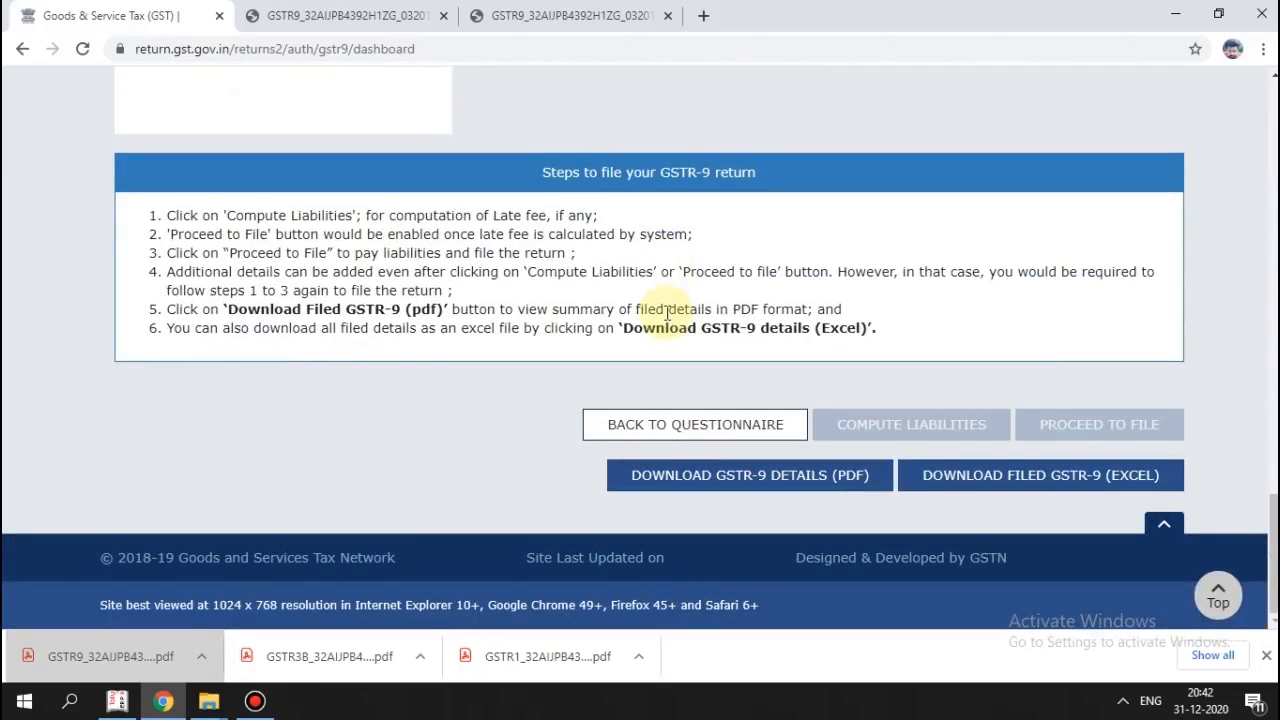
scroll(668, 313, "up", 15)
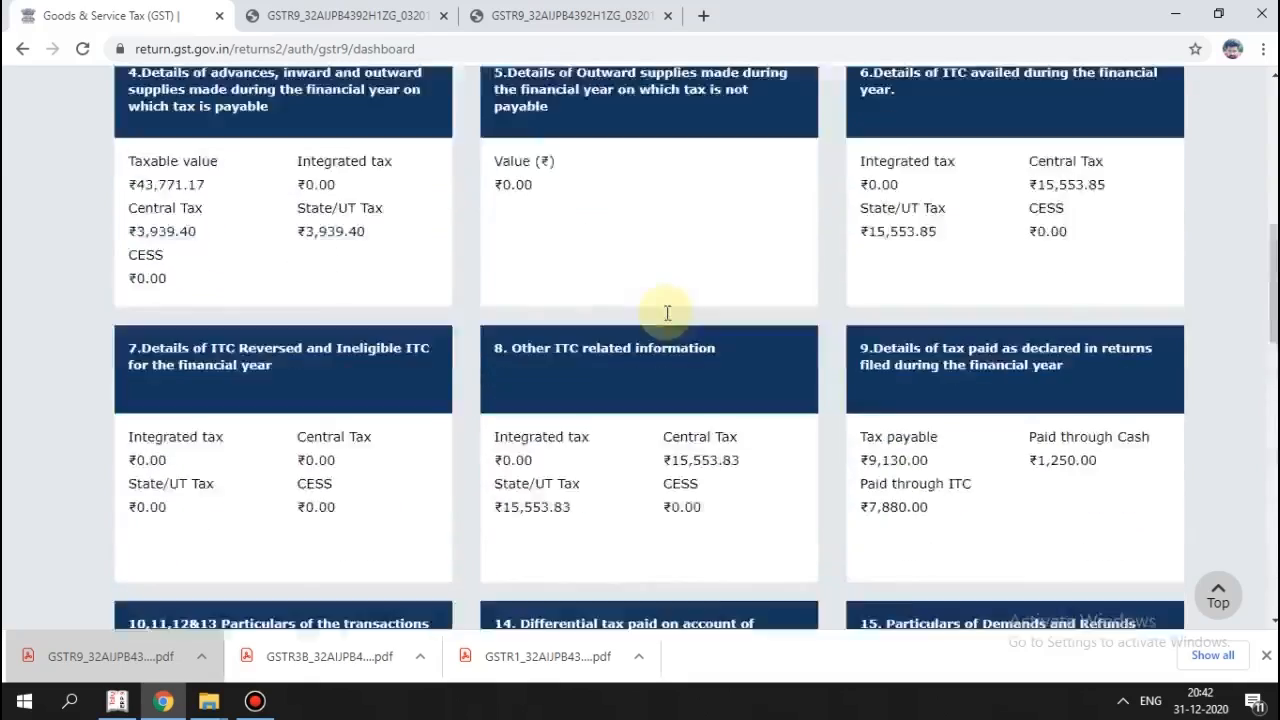
scroll(668, 313, "up", 3)
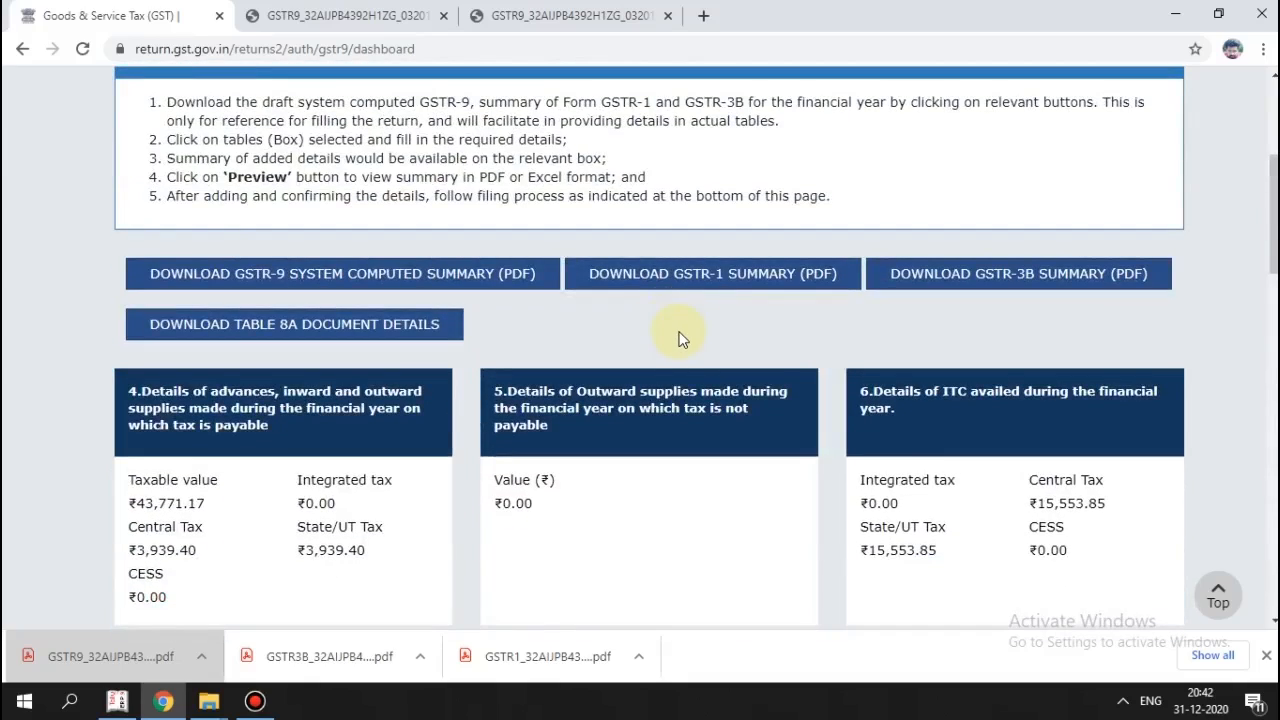
scroll(678, 339, "down", 4)
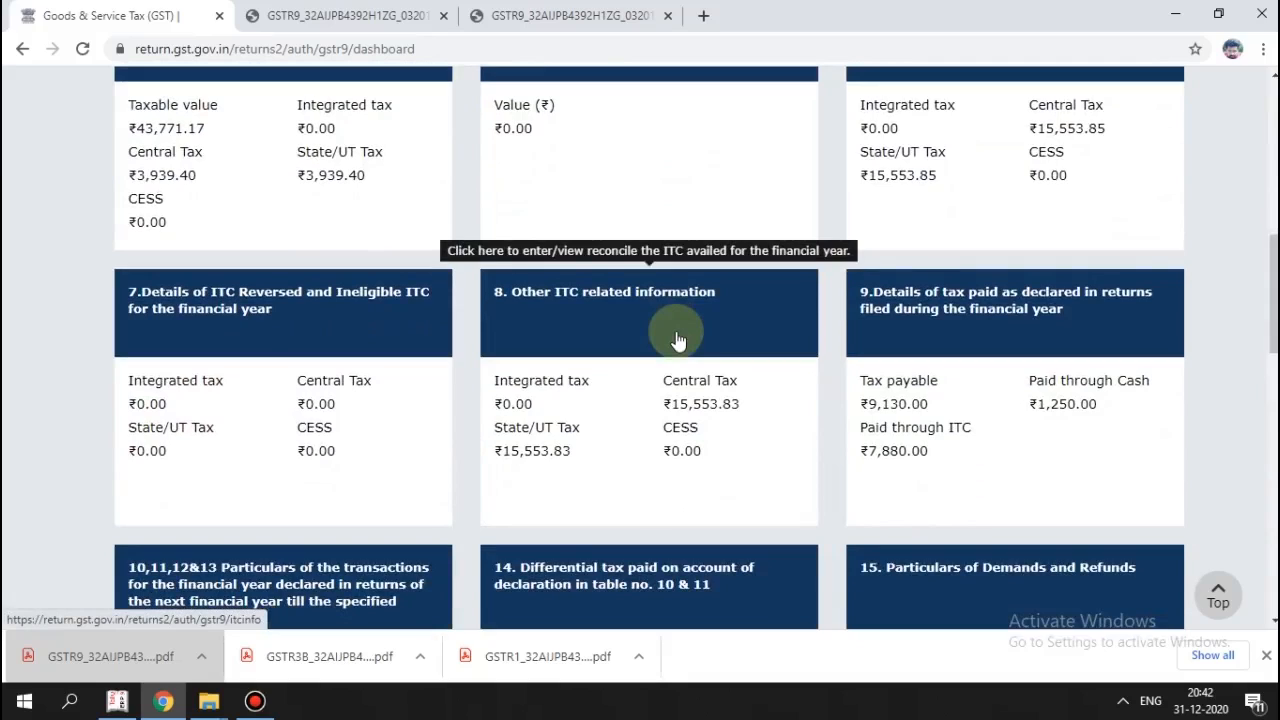